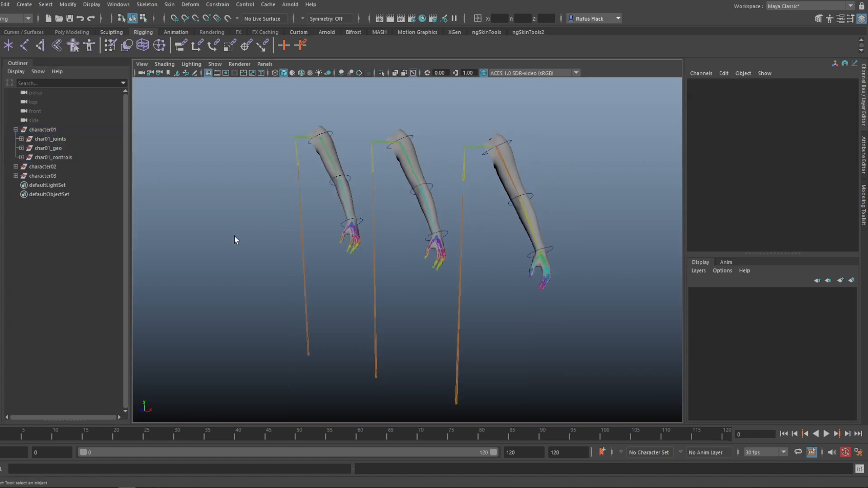
Parent-constrain the first character's left upper arm joint to its upper arm control.
{"action": "right_click_drag", "start_coordinate": [234, 241], "coordinate": [339, 230], "text": "alt"}
{"action": "left_click", "coordinate": [312, 147]}
{"action": "left_click", "coordinate": [329, 137], "text": "shift"}
{"action": "left_click", "coordinate": [217, 4]}
{"action": "left_click", "coordinate": [225, 28]}
{"action": "left_click", "coordinate": [395, 258]}
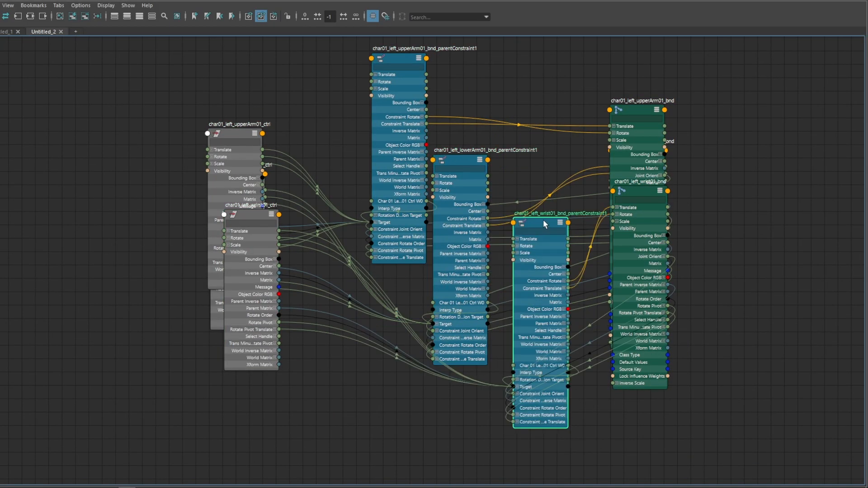
Reposition the wrist parent constraint node in the node graph to clear the overlapping nodes.
{"action": "left_click_drag", "start_coordinate": [543, 225], "coordinate": [531, 229]}
{"action": "left_click", "coordinate": [423, 135]}
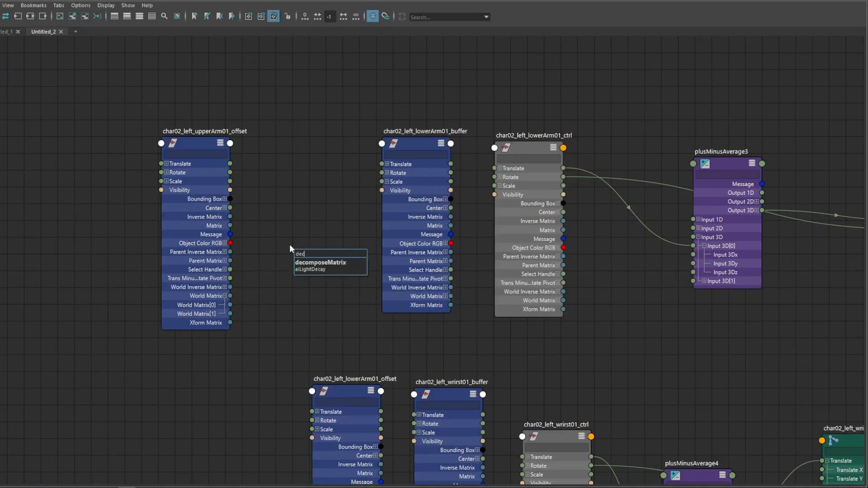
Add a decomposeMatrix node between the upper arm offset and lower arm buffer nodes of char02.
{"action": "left_click", "coordinate": [294, 267]}
Try moving character02's left arm controls to test how the arm follows them.
{"action": "left_click", "coordinate": [319, 169]}
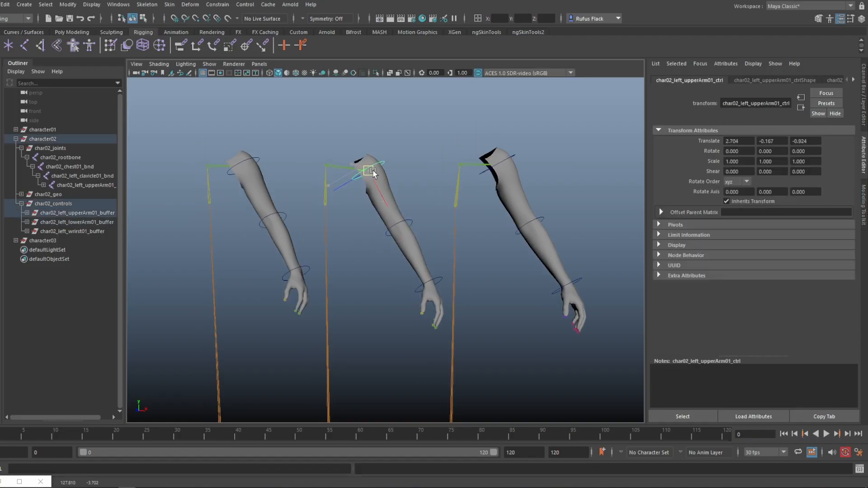
{"action": "left_click_drag", "start_coordinate": [365, 238], "coordinate": [427, 202]}
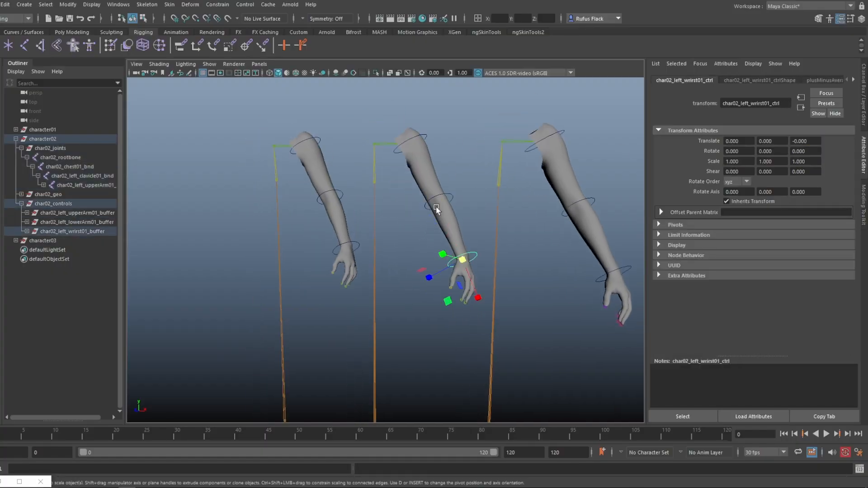
{"action": "left_click", "coordinate": [346, 332]}
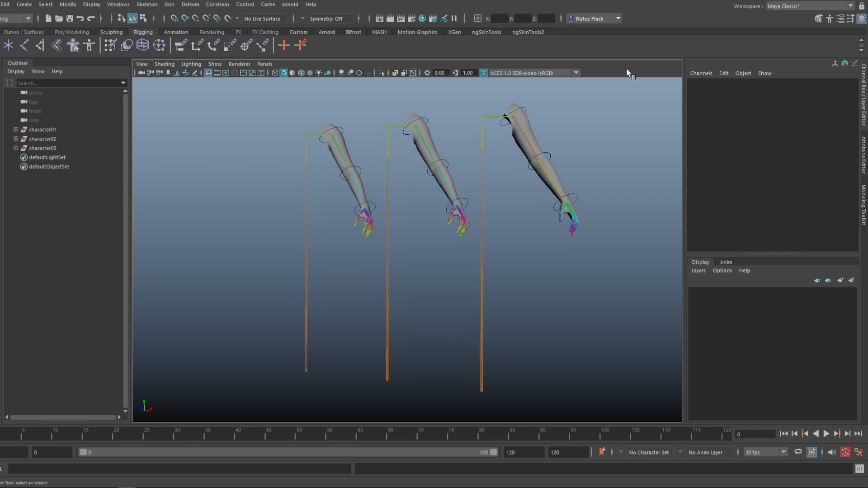
Examine the character01, character02 and character03 groups and which arm rig each one contains.
{"action": "left_click", "coordinate": [32, 139]}
{"action": "left_click", "coordinate": [41, 130]}
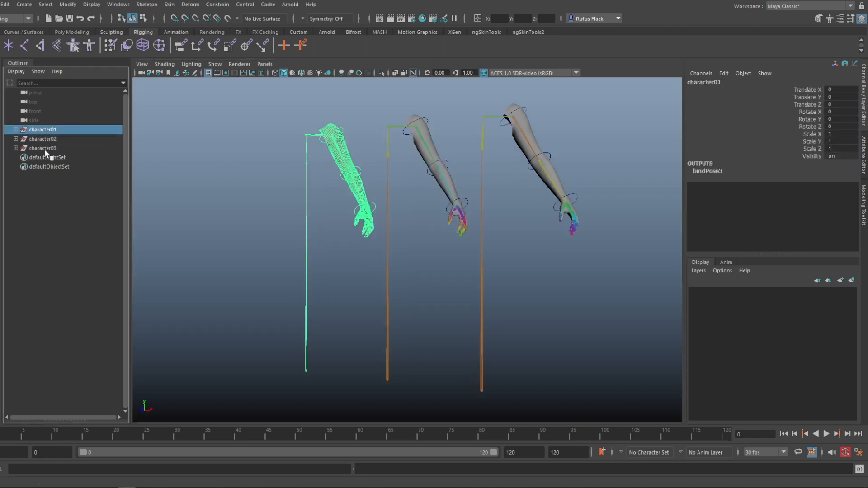
{"action": "left_click", "coordinate": [43, 148]}
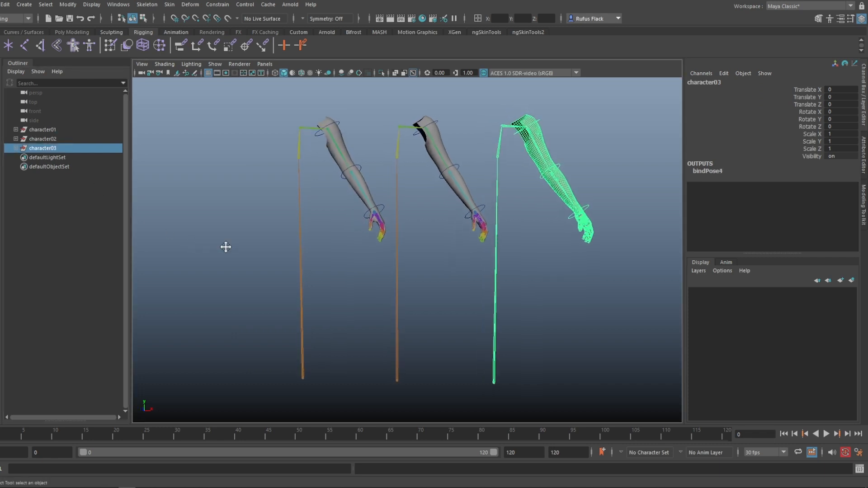
{"action": "left_click", "coordinate": [59, 140]}
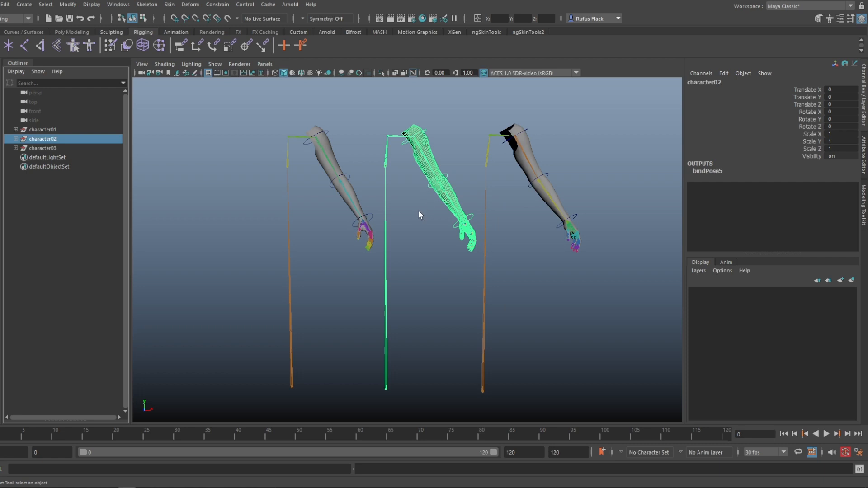
{"action": "left_click", "coordinate": [16, 139]}
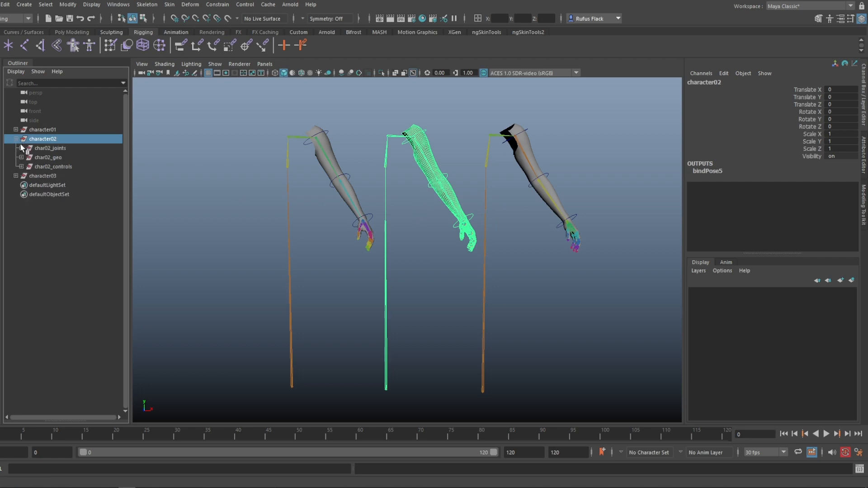
{"action": "left_click", "coordinate": [16, 139]}
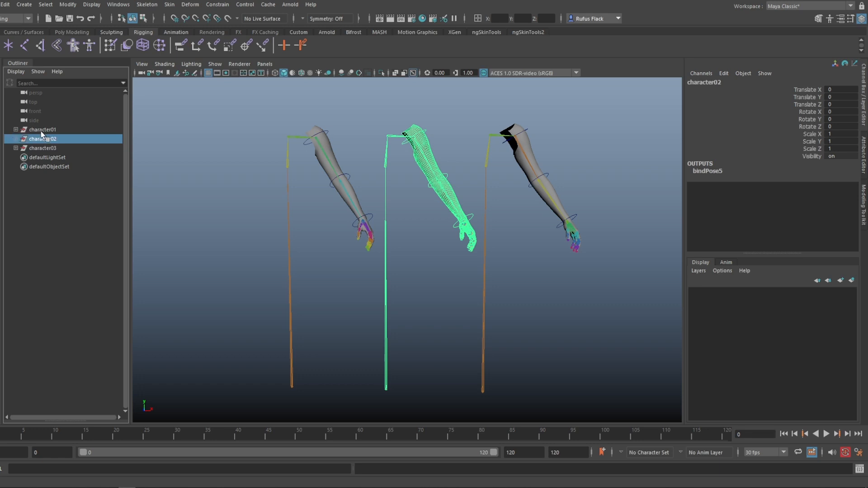
Examine the character01 hierarchy, including its char01_joints, char01_geo and char01_controls groups.
{"action": "left_click", "coordinate": [41, 131]}
{"action": "left_click", "coordinate": [16, 130]}
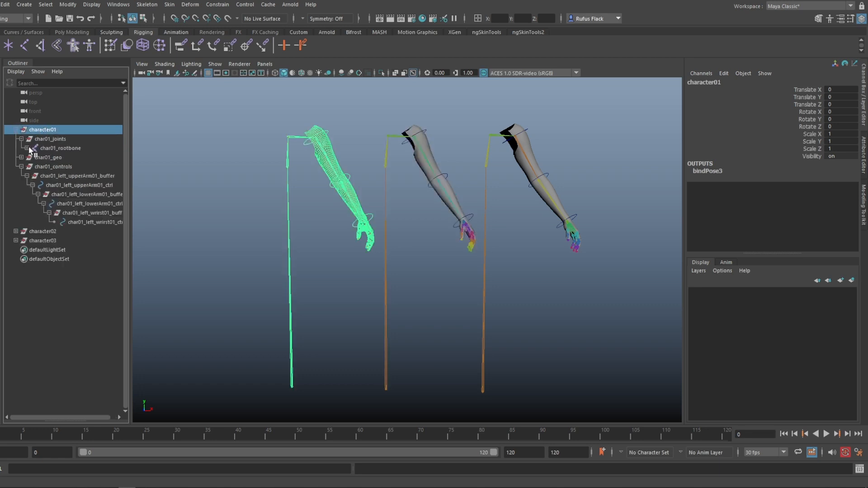
{"action": "left_click", "coordinate": [21, 139]}
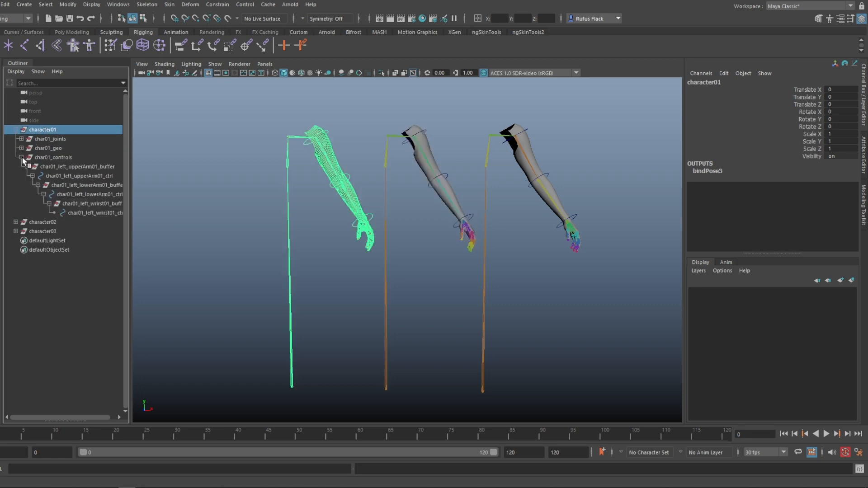
{"action": "left_click", "coordinate": [21, 157]}
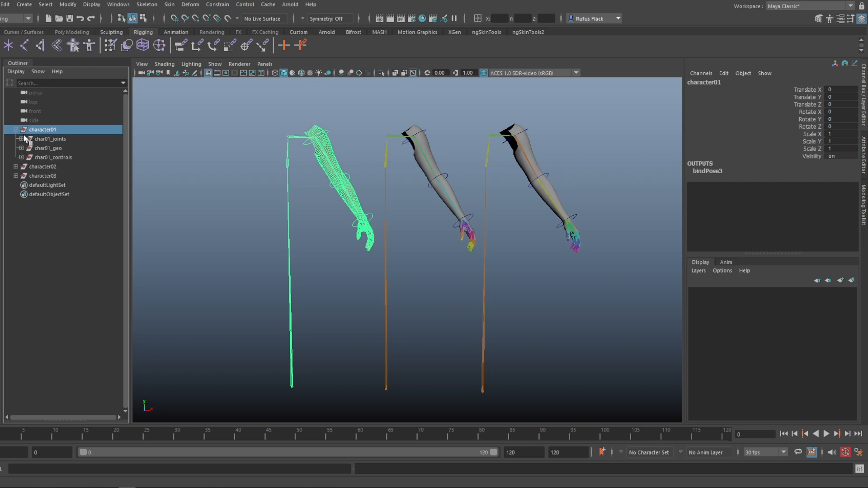
{"action": "left_click", "coordinate": [47, 140]}
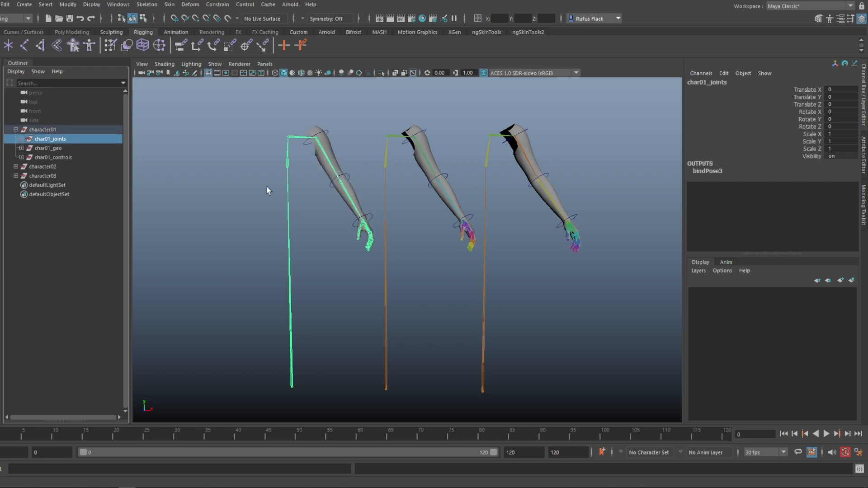
{"action": "left_click", "coordinate": [47, 149]}
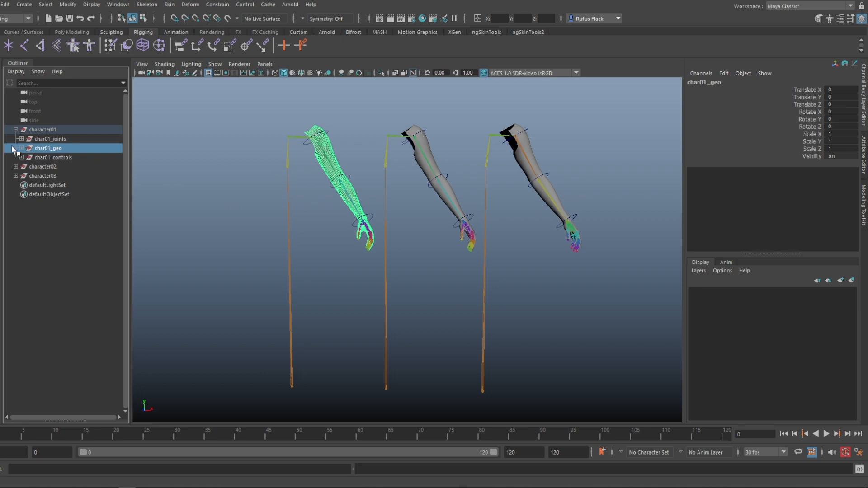
{"action": "left_click", "coordinate": [45, 158]}
{"action": "left_click", "coordinate": [254, 222]}
Apply a Parent constraint from char01_left_upperArm01_ctrl to the char01_left_upperArm01_bnd joint.
{"action": "left_click_drag", "start_coordinate": [255, 221], "coordinate": [218, 231], "text": "alt"}
{"action": "middle_click_drag", "start_coordinate": [249, 236], "coordinate": [249, 231], "text": "alt"}
{"action": "left_click_drag", "start_coordinate": [213, 183], "coordinate": [235, 181], "text": "alt"}
{"action": "middle_click_drag", "start_coordinate": [252, 191], "coordinate": [226, 185], "text": "alt"}
{"action": "right_click_drag", "start_coordinate": [235, 185], "coordinate": [235, 188], "text": "alt"}
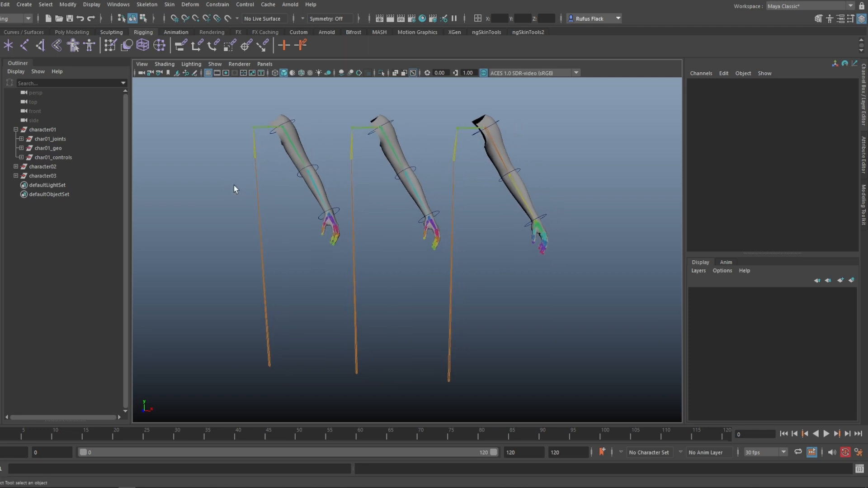
{"action": "middle_click_drag", "start_coordinate": [196, 160], "coordinate": [248, 181], "text": "alt"}
{"action": "right_click_drag", "start_coordinate": [248, 181], "coordinate": [272, 209], "text": "alt"}
{"action": "middle_click_drag", "start_coordinate": [272, 209], "coordinate": [301, 216], "text": "alt"}
{"action": "right_click_drag", "start_coordinate": [302, 219], "coordinate": [344, 134], "text": "alt"}
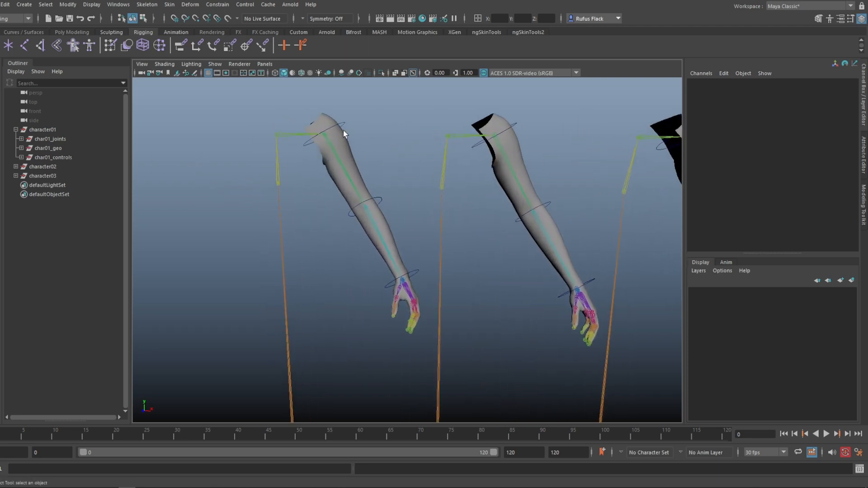
{"action": "left_click", "coordinate": [343, 128]}
{"action": "key", "text": "w"}
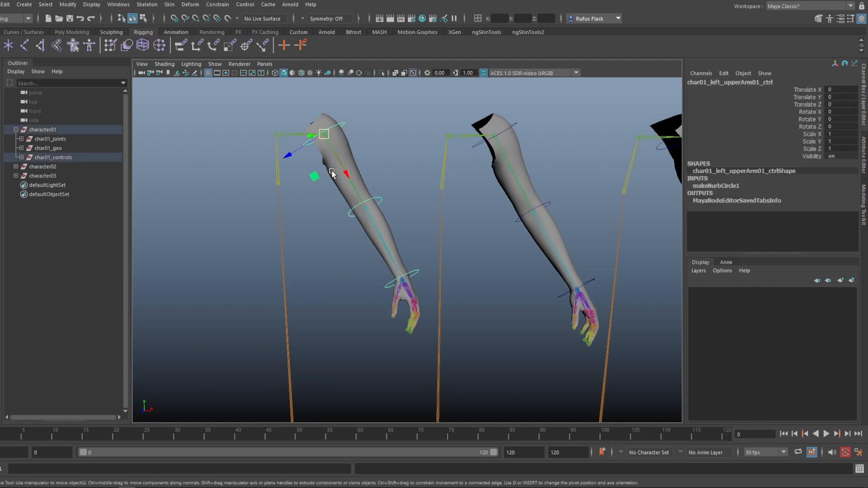
{"action": "left_click", "coordinate": [336, 160]}
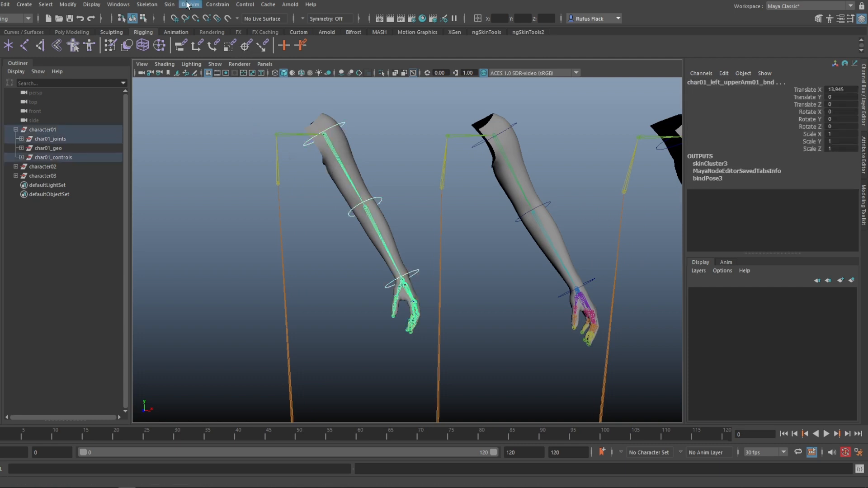
{"action": "left_click", "coordinate": [218, 4]}
{"action": "left_click", "coordinate": [223, 28]}
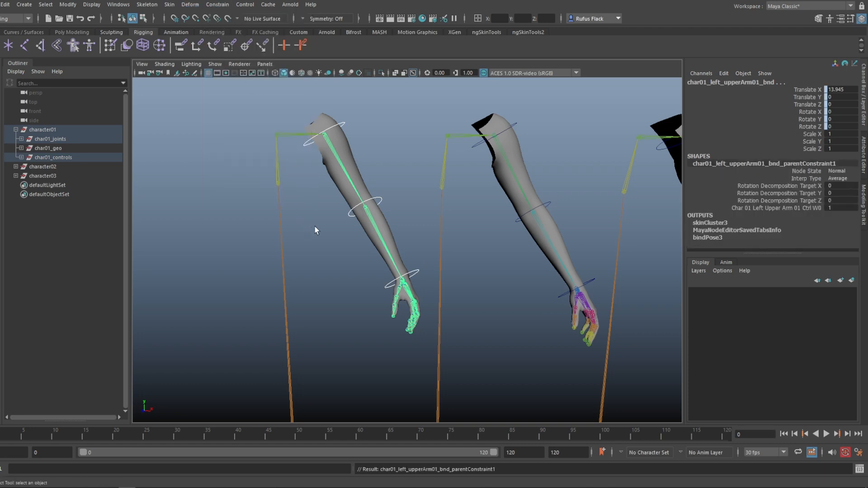
Apply a Parent constraint from char01_left_lowerArm01_ctrl to the char01_left_lowerArm01_bnd joint.
{"action": "middle_click_drag", "start_coordinate": [315, 230], "coordinate": [307, 203], "text": "alt"}
{"action": "left_click", "coordinate": [342, 192]}
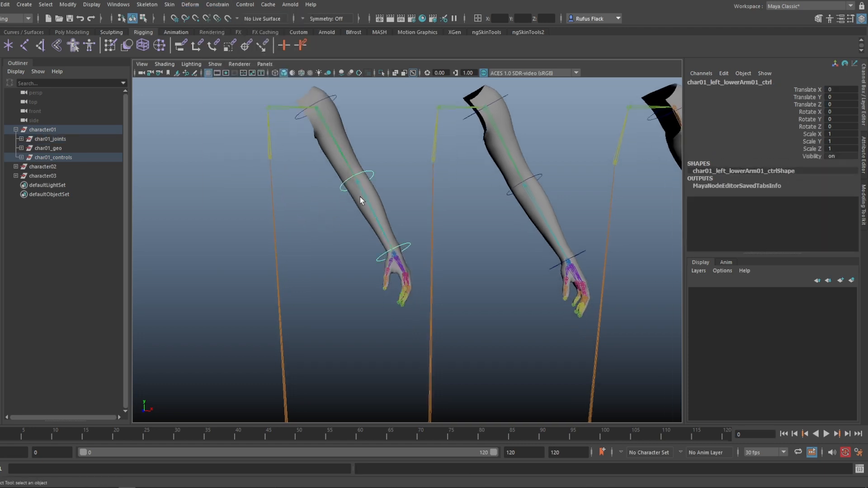
{"action": "left_click", "coordinate": [360, 195]}
{"action": "left_click", "coordinate": [218, 5]}
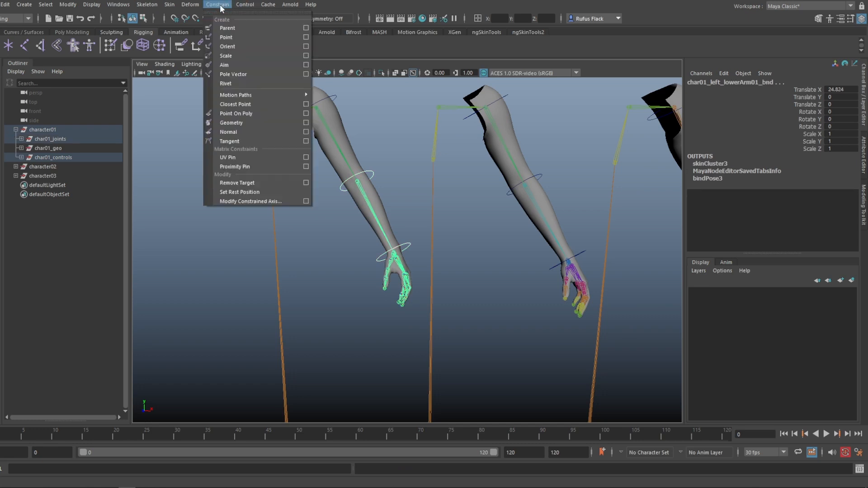
{"action": "left_click", "coordinate": [231, 27]}
Apply a Parent constraint from char01_left_wrirst01_ctrl to the char01_left_wrist01_bnd joint.
{"action": "left_click", "coordinate": [377, 262]}
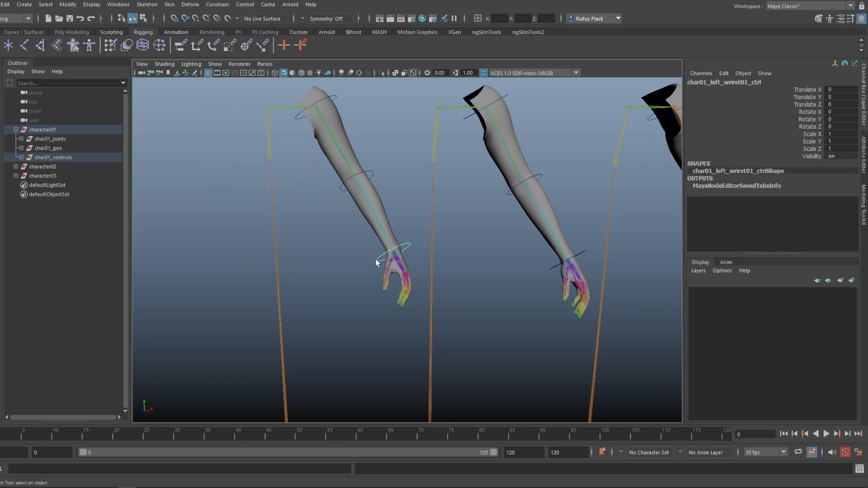
{"action": "left_click", "coordinate": [396, 259], "text": "shift"}
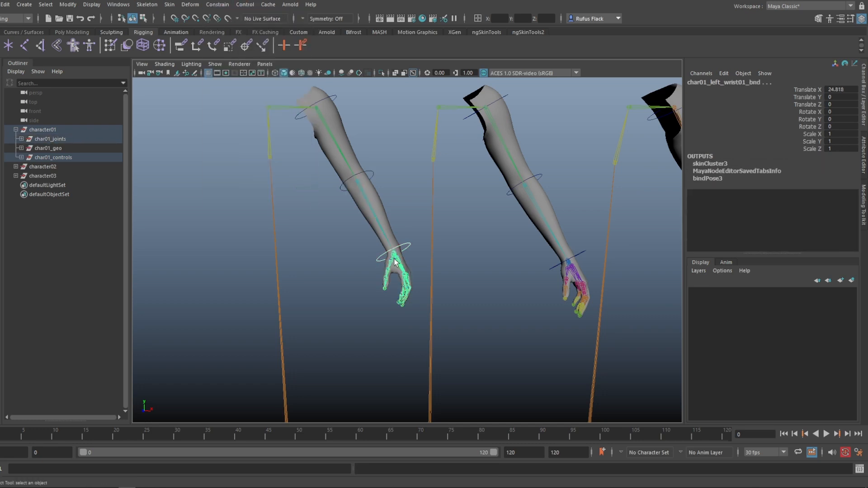
{"action": "left_click", "coordinate": [218, 5]}
{"action": "left_click", "coordinate": [231, 28]}
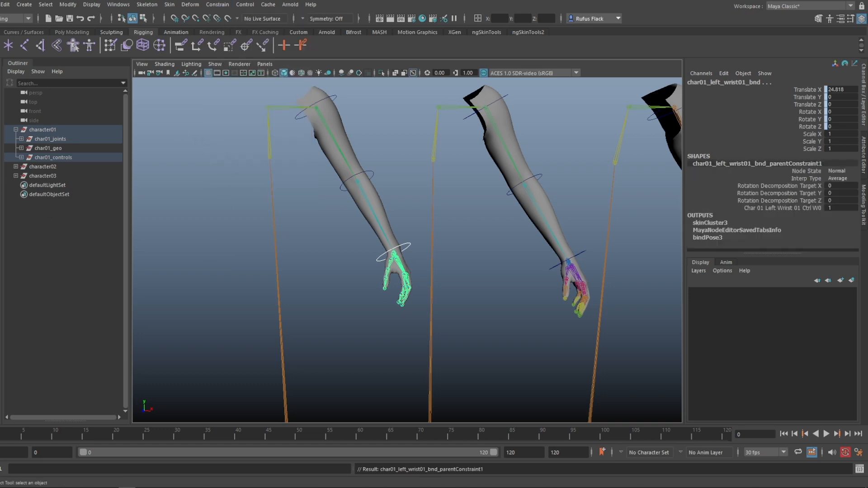
Graph the input and output connections of character01's upper arm, lower arm and wrist parent constraints in the Node Editor.
{"action": "left_click", "coordinate": [22, 139]}
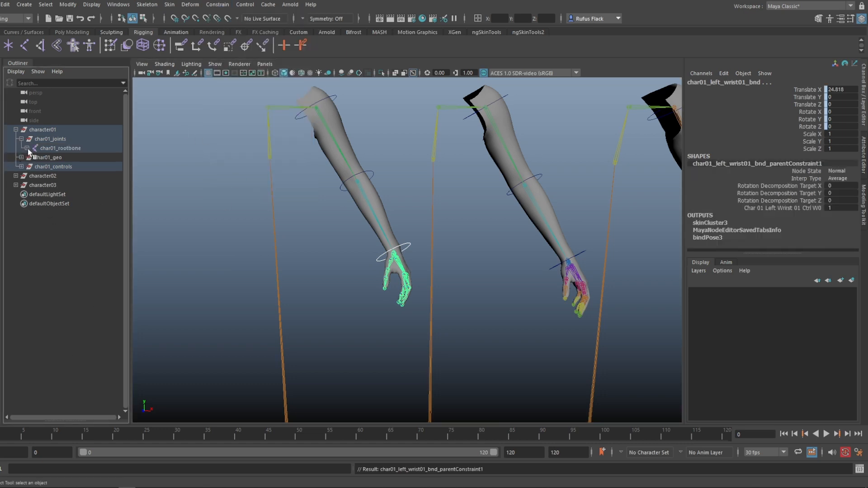
{"action": "left_click", "coordinate": [27, 149], "text": "shift"}
{"action": "scroll", "coordinate": [62, 309], "scroll_direction": "down", "scroll_amount": 3}
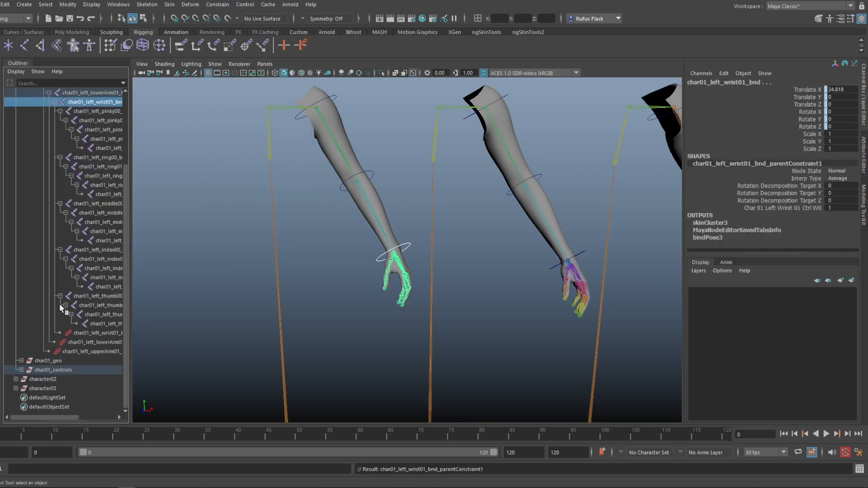
{"action": "left_click", "coordinate": [88, 351]}
{"action": "left_click", "coordinate": [88, 342], "text": "ctrl"}
{"action": "left_click", "coordinate": [91, 334], "text": "ctrl"}
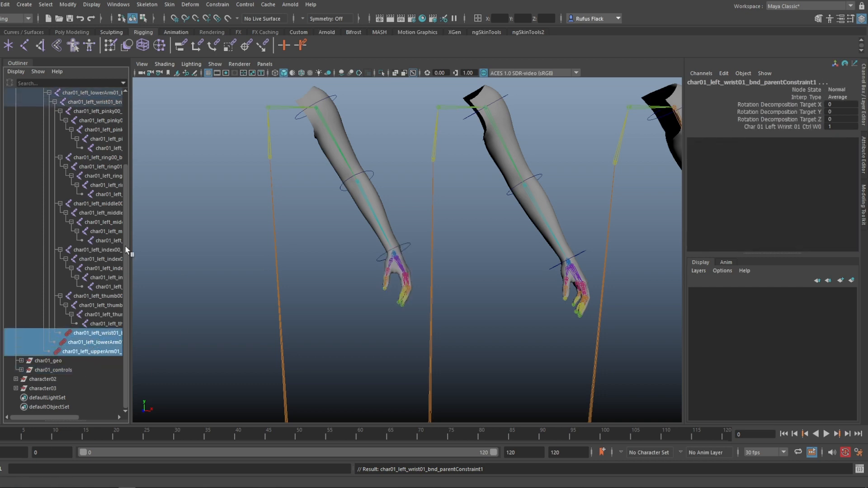
{"action": "left_click", "coordinate": [118, 4]}
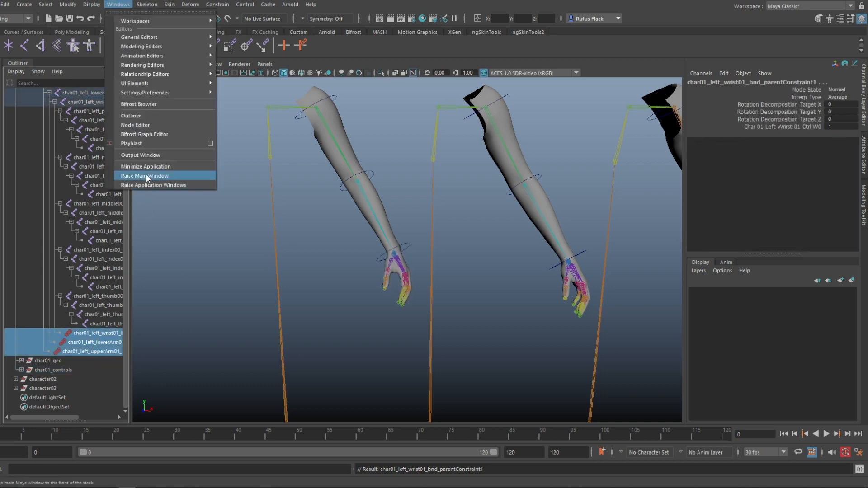
{"action": "left_click", "coordinate": [137, 125]}
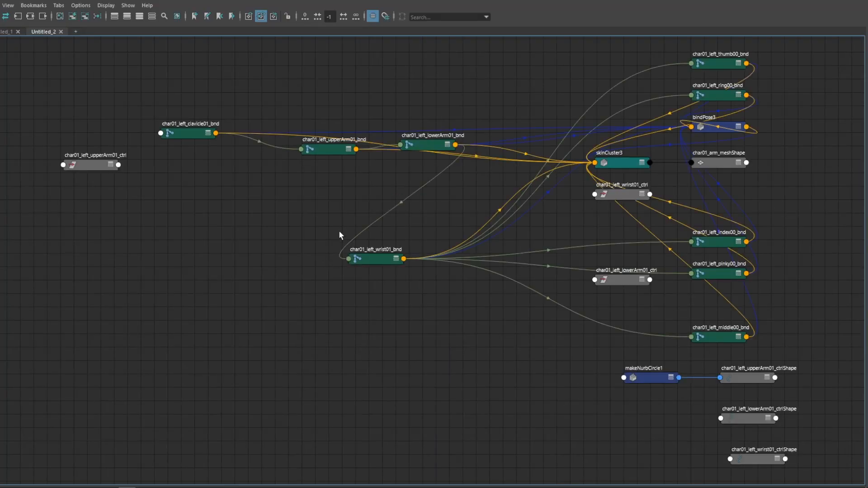
{"action": "left_click", "coordinate": [31, 18]}
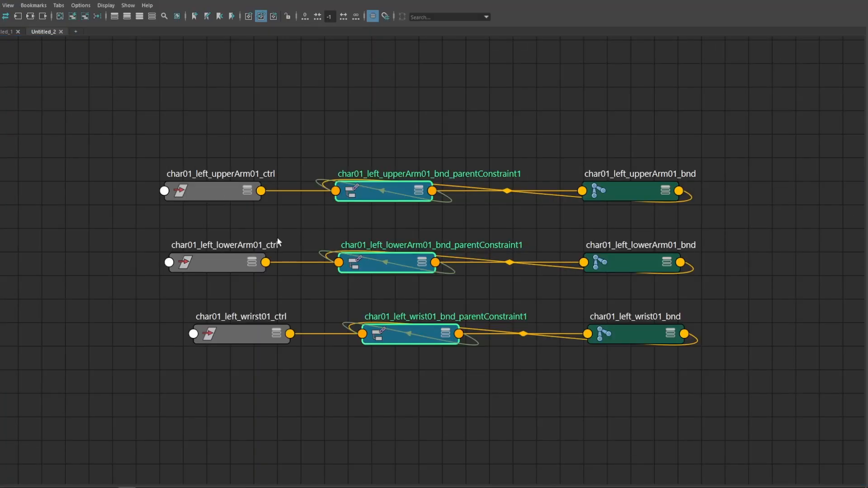
Shift the three parent constraint nodes slightly upward in the graph and expand them to show all attributes.
{"action": "scroll", "coordinate": [356, 387], "scroll_direction": "down", "scroll_amount": 1}
{"action": "left_click_drag", "start_coordinate": [400, 206], "coordinate": [399, 187]}
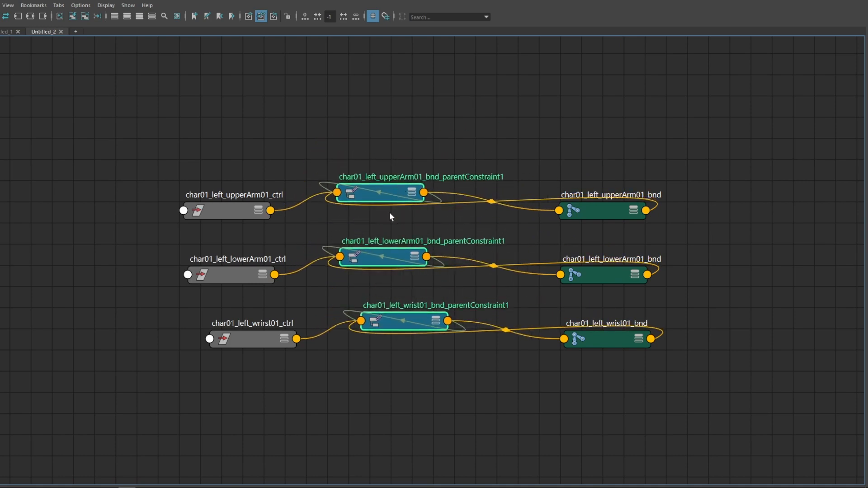
{"action": "key", "text": "3"}
Expand the upper arm, lower arm and wrist bind joint nodes to show all their attributes.
{"action": "middle_click_drag", "start_coordinate": [529, 140], "coordinate": [515, 78], "text": "alt"}
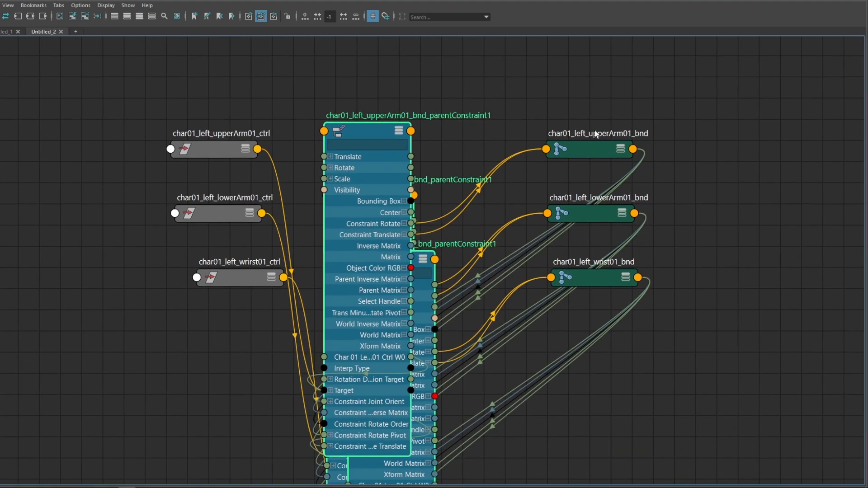
{"action": "left_click_drag", "start_coordinate": [596, 134], "coordinate": [605, 302]}
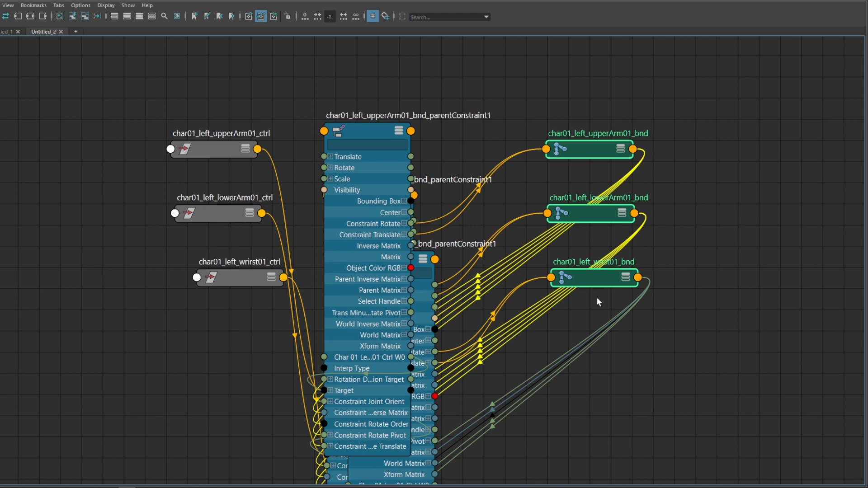
{"action": "key", "text": "3"}
Expand the upper arm, lower arm and wrist control nodes to show all attributes and move them well clear of the constraint nodes.
{"action": "scroll", "coordinate": [642, 290], "scroll_direction": "down", "scroll_amount": 4}
{"action": "middle_click_drag", "start_coordinate": [642, 290], "coordinate": [631, 189], "text": "alt"}
{"action": "left_click_drag", "start_coordinate": [334, 77], "coordinate": [411, 235]}
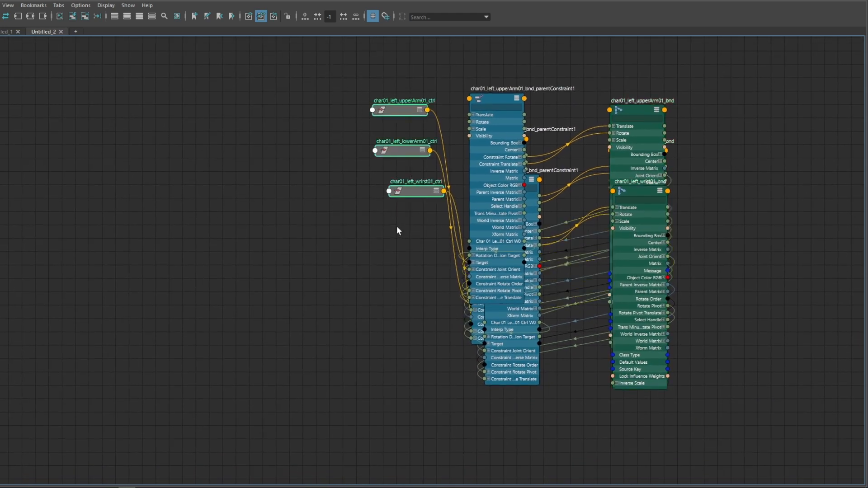
{"action": "key", "text": "3"}
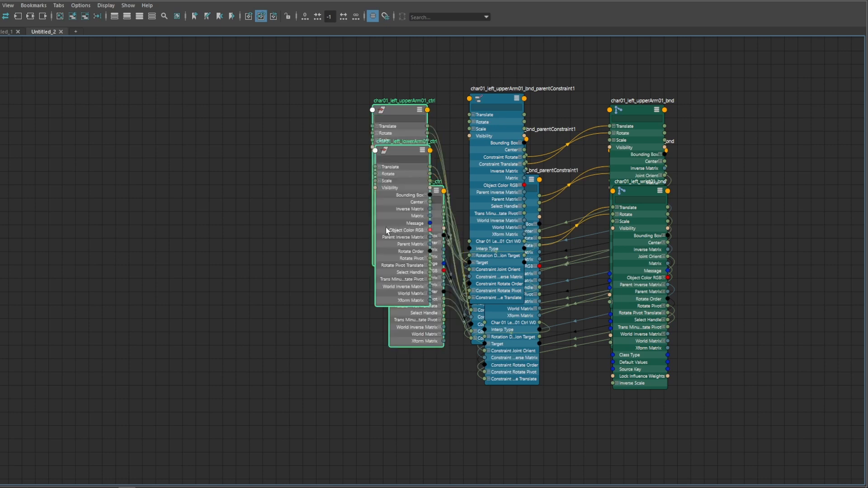
{"action": "left_click_drag", "start_coordinate": [404, 114], "coordinate": [240, 138]}
{"action": "left_click", "coordinate": [451, 106]}
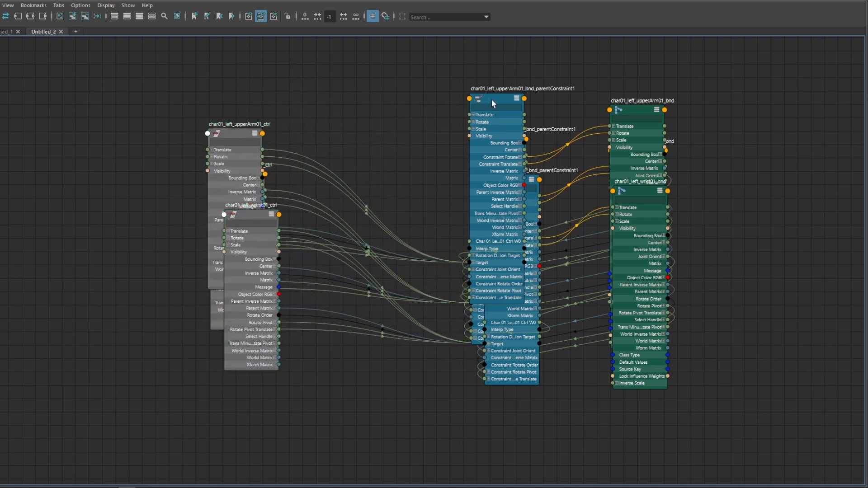
Spread the upper arm, lower arm and wrist parentConstraint nodes apart between the control and joint nodes so they no longer overlap.
{"action": "left_click_drag", "start_coordinate": [492, 99], "coordinate": [394, 58]}
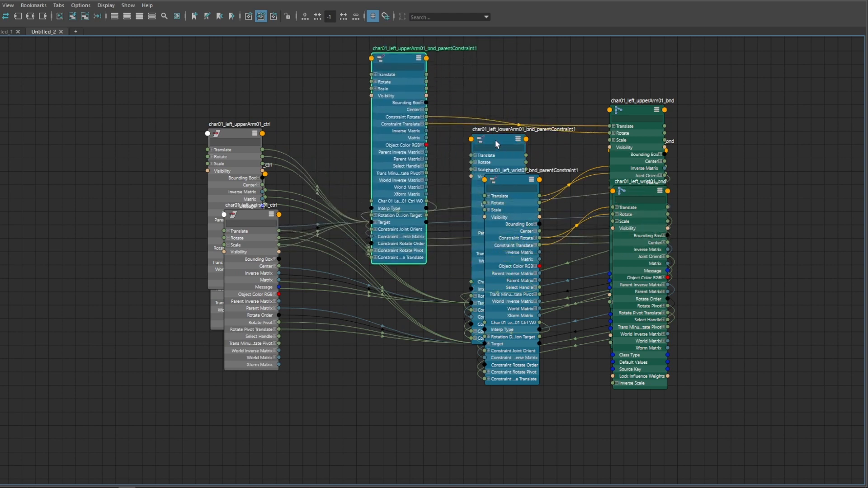
{"action": "left_click_drag", "start_coordinate": [496, 140], "coordinate": [457, 159]}
{"action": "left_click_drag", "start_coordinate": [514, 179], "coordinate": [521, 227]}
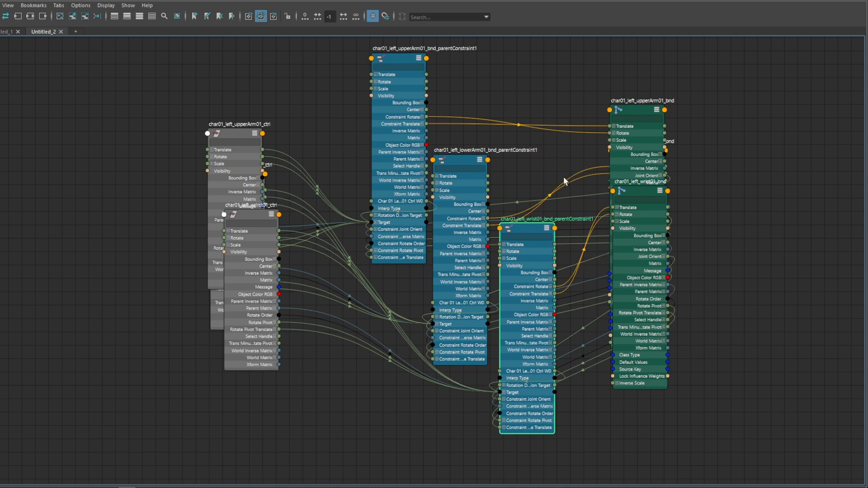
Delete the upper arm, lower arm and wrist parent constraint nodes from the graph.
{"action": "left_click", "coordinate": [401, 68]}
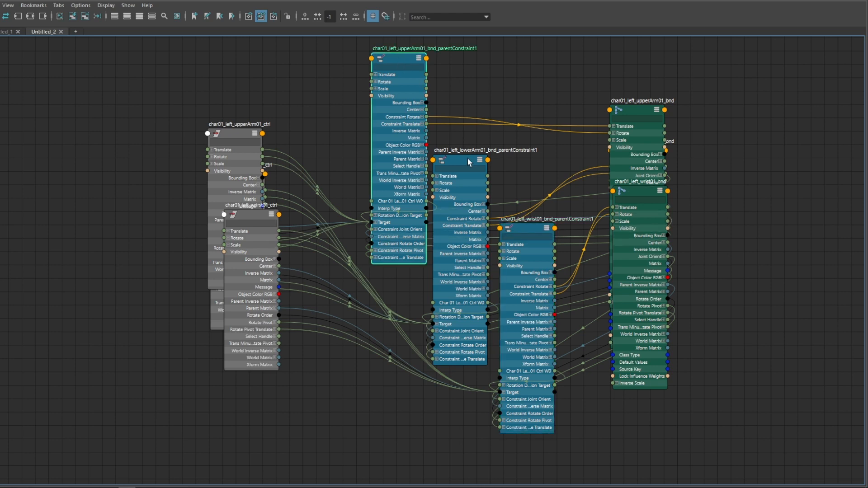
{"action": "left_click", "coordinate": [482, 183], "text": "shift"}
{"action": "left_click", "coordinate": [531, 229], "text": "shift"}
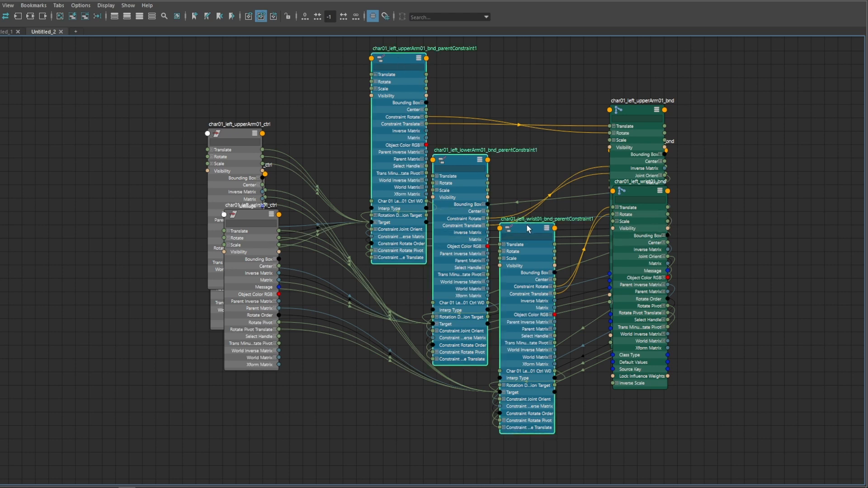
{"action": "key", "text": "Delete"}
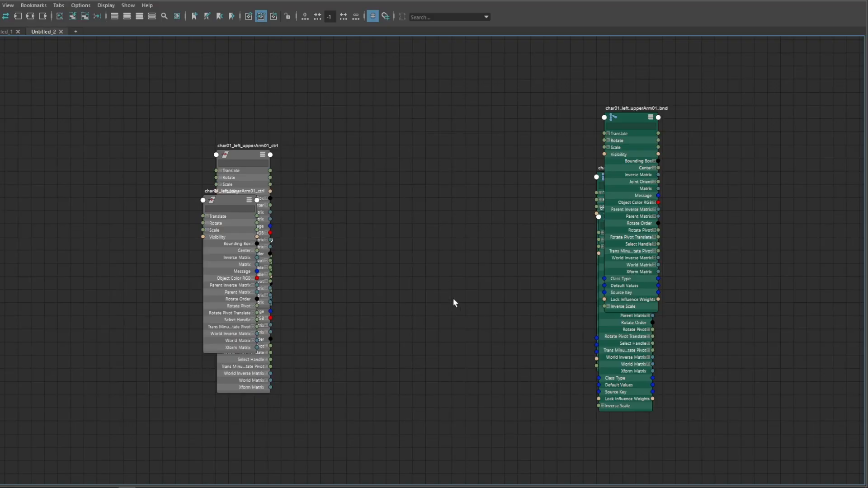
Move the char01_left_upperArm01_ctrl and char01_left_upperArm01_bnd nodes above the others so they face each other.
{"action": "scroll", "coordinate": [453, 297], "scroll_direction": "down", "scroll_amount": 1}
{"action": "middle_click_drag", "start_coordinate": [419, 248], "coordinate": [410, 271], "text": "alt"}
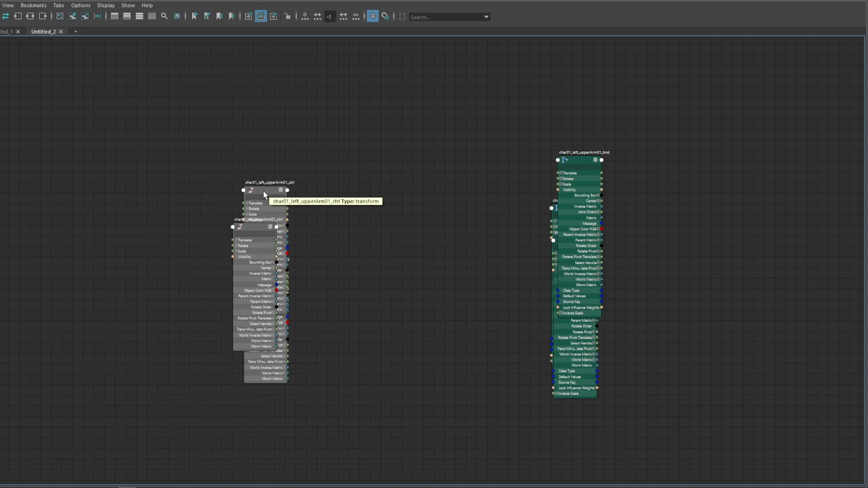
{"action": "left_click_drag", "start_coordinate": [264, 191], "coordinate": [330, 111]}
{"action": "left_click_drag", "start_coordinate": [585, 159], "coordinate": [512, 105]}
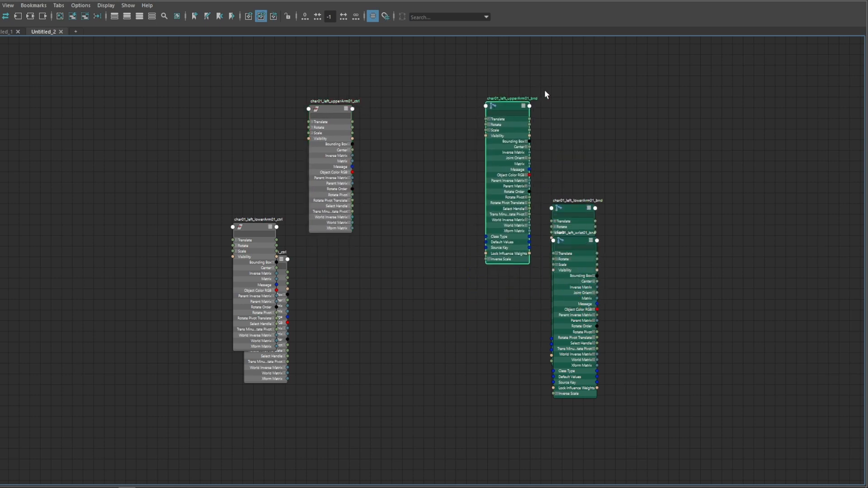
Apply a Point constraint with Maintain offset enabled from char01_left_upperArm01_ctrl to char01_left_upperArm01_bnd.
{"action": "left_click_drag", "start_coordinate": [316, 1], "coordinate": [322, 180]}
{"action": "left_click", "coordinate": [349, 297]}
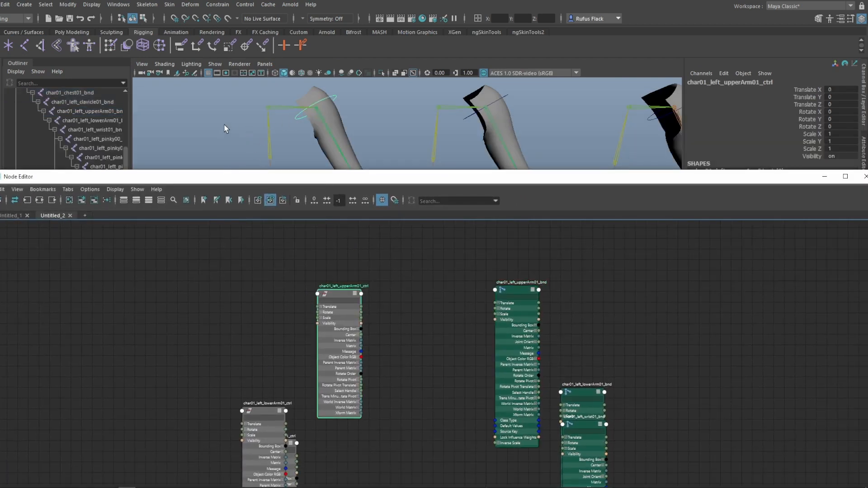
{"action": "left_click", "coordinate": [522, 292]}
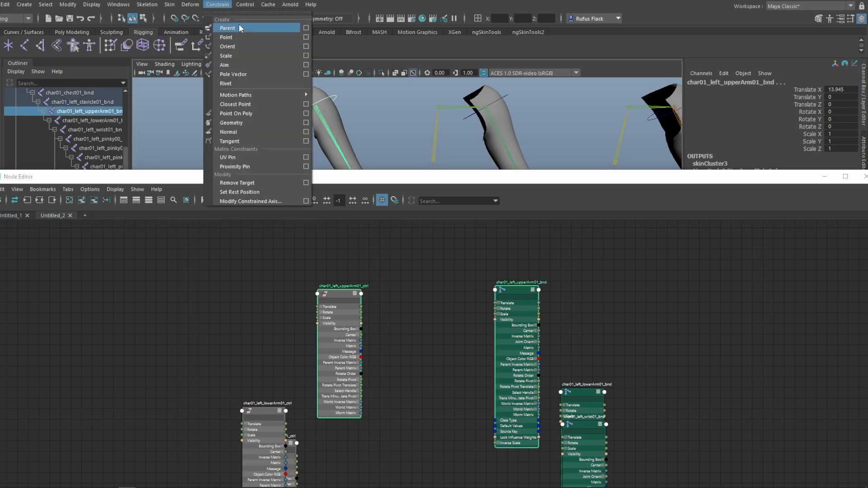
{"action": "left_click", "coordinate": [306, 38]}
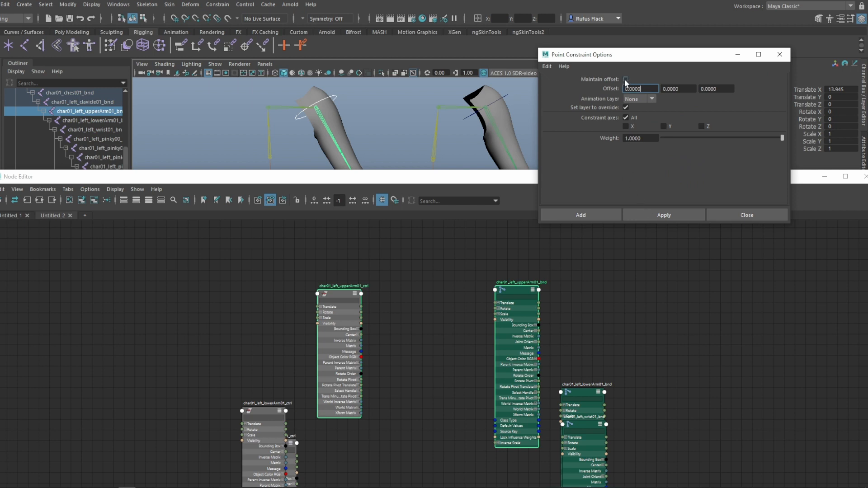
{"action": "left_click", "coordinate": [626, 80]}
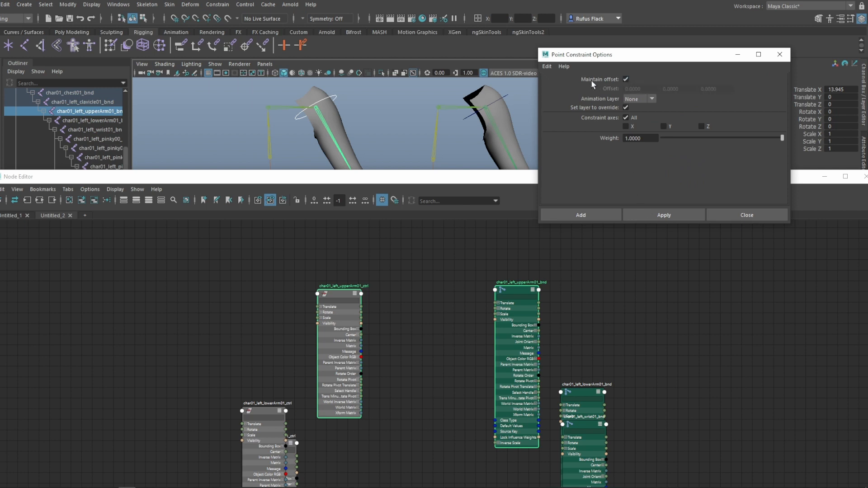
{"action": "left_click", "coordinate": [655, 215]}
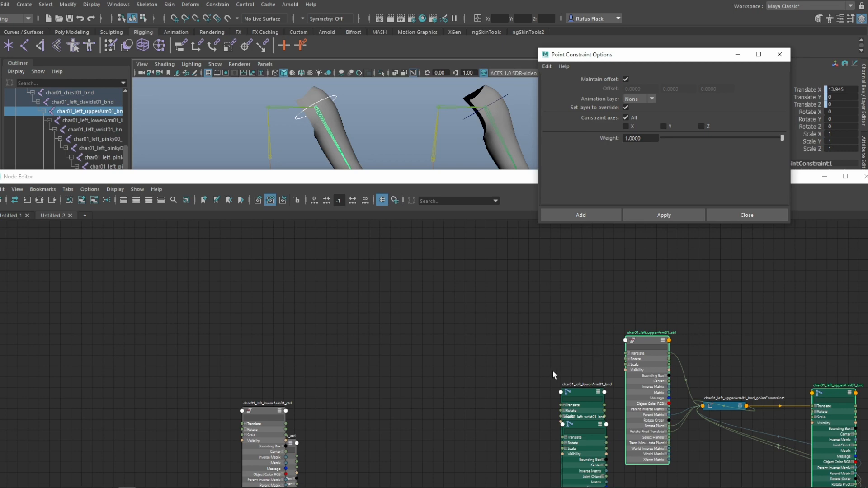
Rearrange the upper arm control and bind joint nodes on either side of the pointConstraint node, clear of the other joint nodes.
{"action": "middle_click_drag", "start_coordinate": [552, 370], "coordinate": [415, 306]}
{"action": "left_click", "coordinate": [510, 275]}
{"action": "left_click_drag", "start_coordinate": [510, 275], "coordinate": [390, 283]}
{"action": "middle_click_drag", "start_coordinate": [439, 343], "coordinate": [419, 313], "text": "alt"}
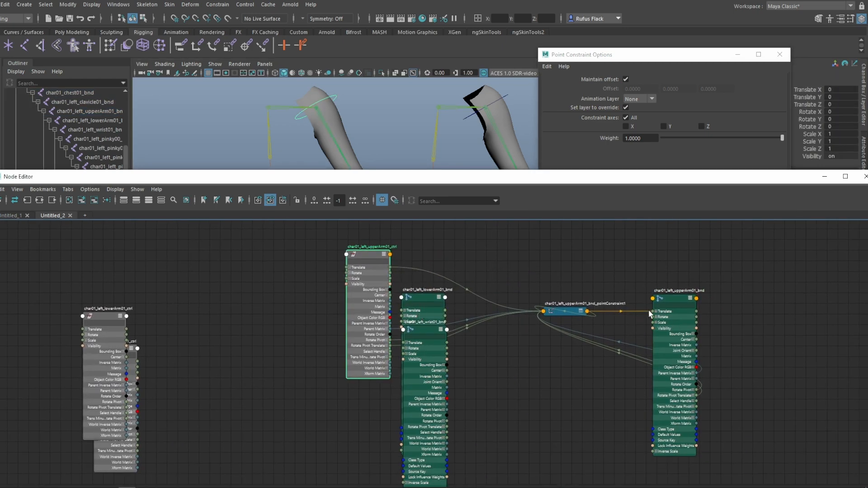
{"action": "left_click", "coordinate": [674, 299]}
{"action": "left_click_drag", "start_coordinate": [674, 299], "coordinate": [687, 228]}
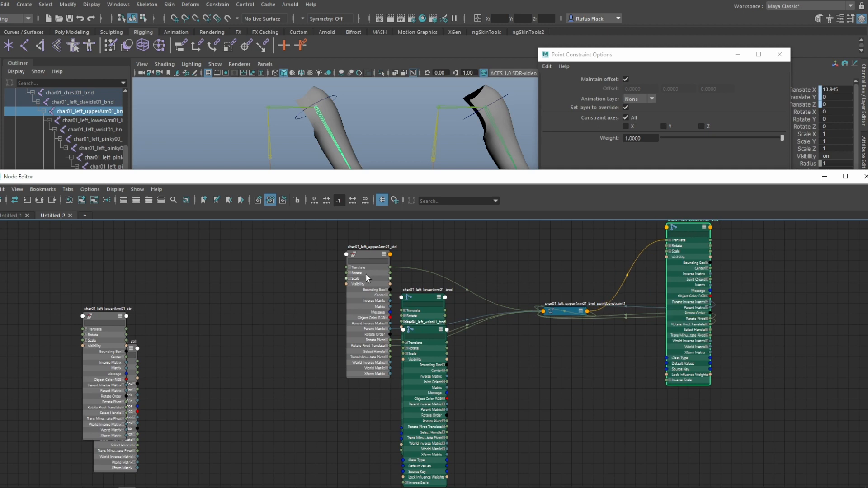
{"action": "left_click_drag", "start_coordinate": [373, 259], "coordinate": [495, 242]}
Connect the Rotate output of char01_left_upperArm01_ctrl directly to the Rotate input of char01_left_upperArm01_bnd.
{"action": "scroll", "coordinate": [547, 296], "scroll_direction": "up", "scroll_amount": 2}
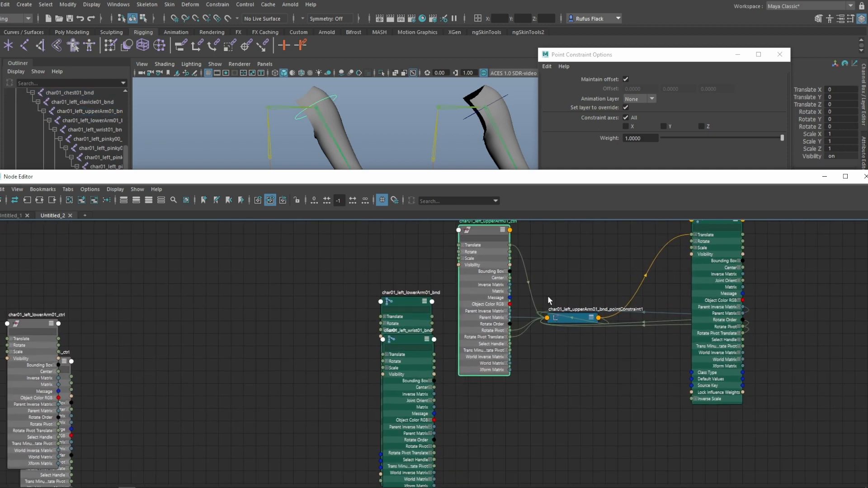
{"action": "middle_click_drag", "start_coordinate": [547, 296], "coordinate": [498, 358], "text": "alt"}
{"action": "left_click_drag", "start_coordinate": [457, 305], "coordinate": [651, 297]}
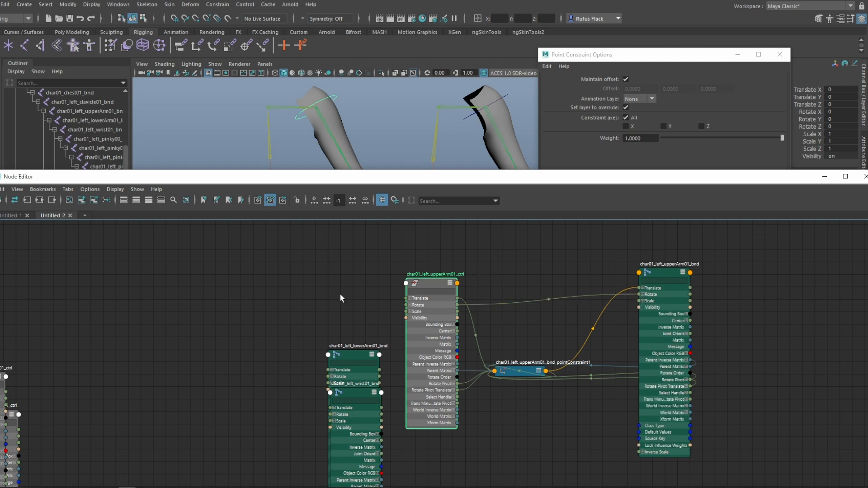
Minimize the Node Editor, test-rotate character01's upper arm control in the viewport and undo each rotation.
{"action": "left_click", "coordinate": [825, 176]}
{"action": "left_click", "coordinate": [336, 99]}
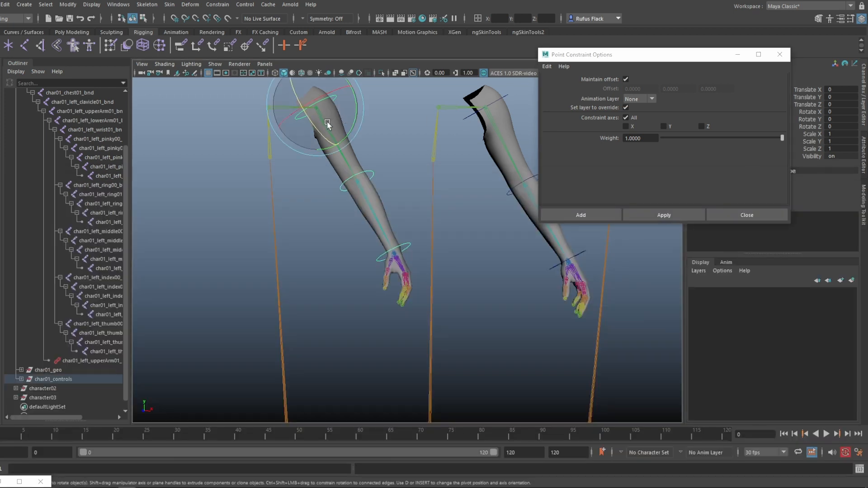
{"action": "left_click_drag", "start_coordinate": [350, 135], "coordinate": [387, 117]}
{"action": "key", "text": "ctrl+z"}
{"action": "mouse_move", "coordinate": [330, 145]}
{"action": "left_mouse_down"}
{"action": "mouse_move", "coordinate": [305, 110]}
{"action": "mouse_move", "coordinate": [317, 136]}
{"action": "left_mouse_up"}
{"action": "key", "text": "ctrl+z"}
Close the Point Constraint Options window and restore the Node Editor.
{"action": "left_click_drag", "start_coordinate": [181, 236], "coordinate": [272, 243], "text": "alt"}
{"action": "middle_click_drag", "start_coordinate": [272, 243], "coordinate": [313, 239], "text": "alt"}
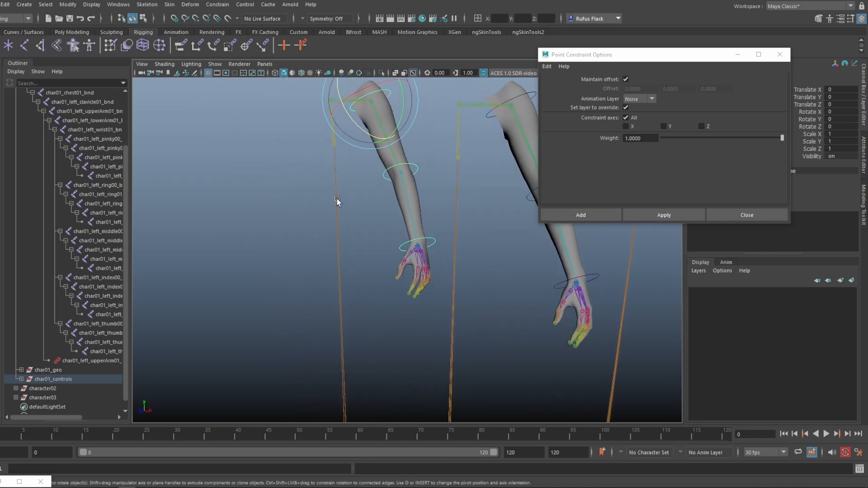
{"action": "middle_click_drag", "start_coordinate": [350, 161], "coordinate": [361, 210], "text": "alt"}
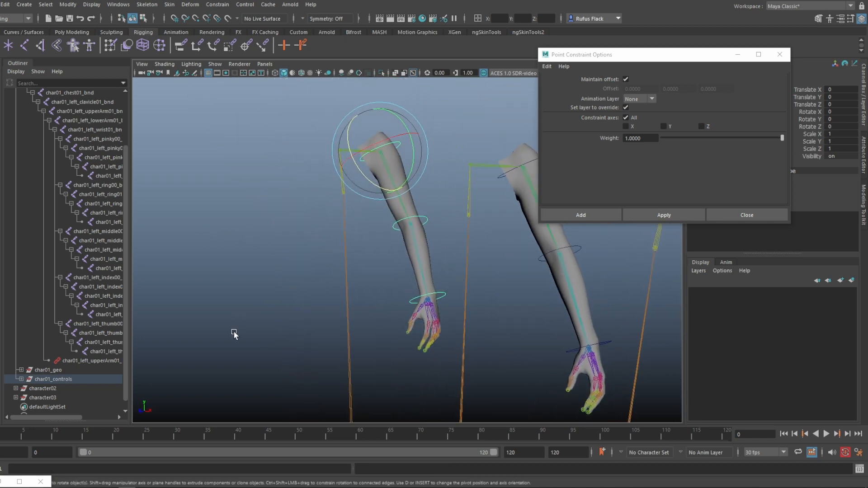
{"action": "left_click", "coordinate": [779, 56]}
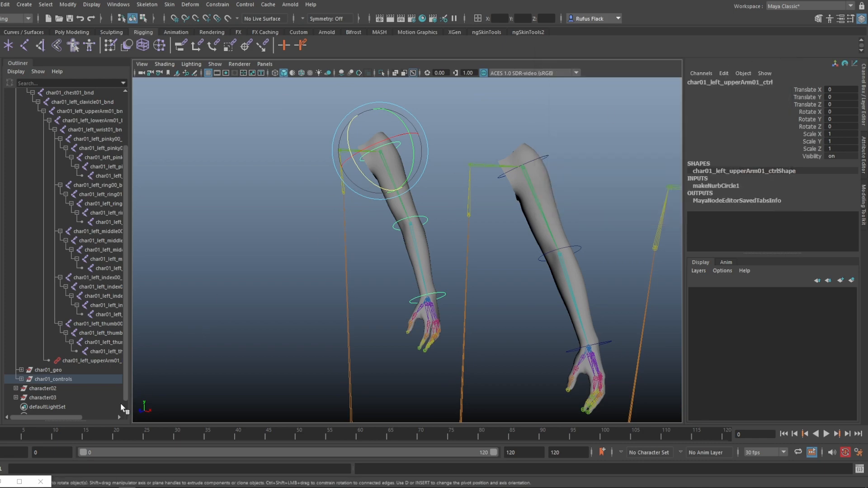
{"action": "left_click", "coordinate": [20, 482]}
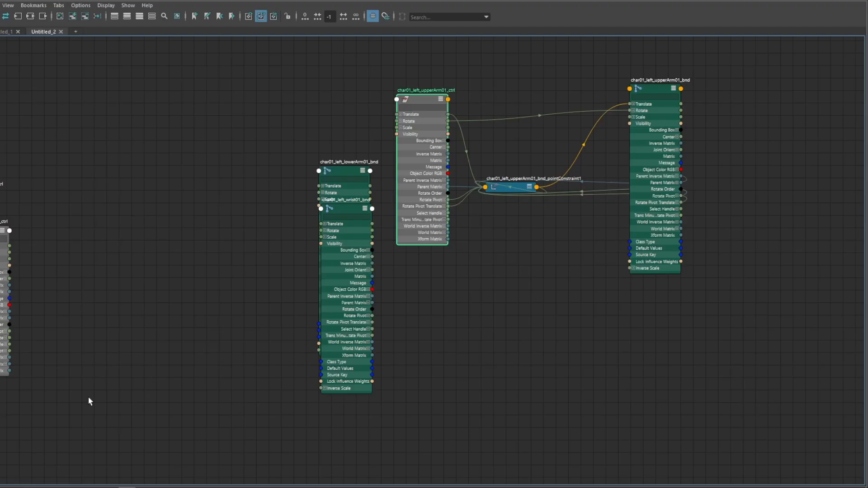
Place the char01 lower arm control and bind joint nodes side by side and connect the control's Rotate to the joint's Rotate.
{"action": "middle_click_drag", "start_coordinate": [281, 318], "coordinate": [435, 329], "text": "alt"}
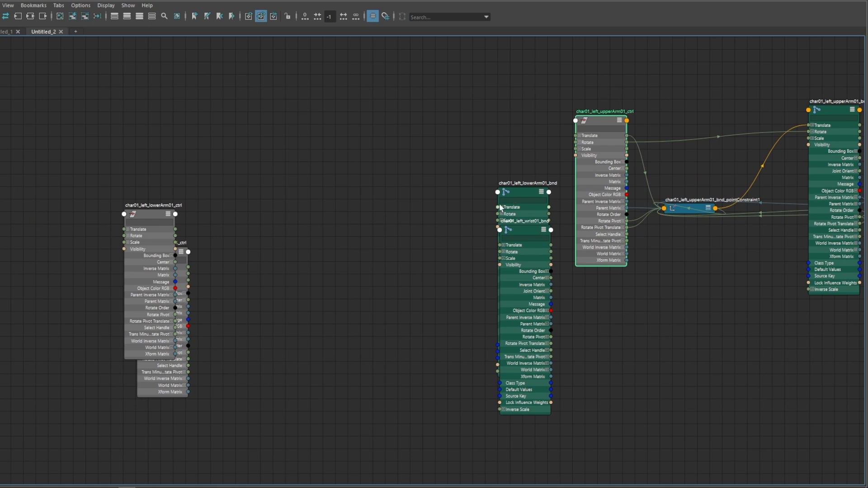
{"action": "left_click_drag", "start_coordinate": [523, 193], "coordinate": [380, 232]}
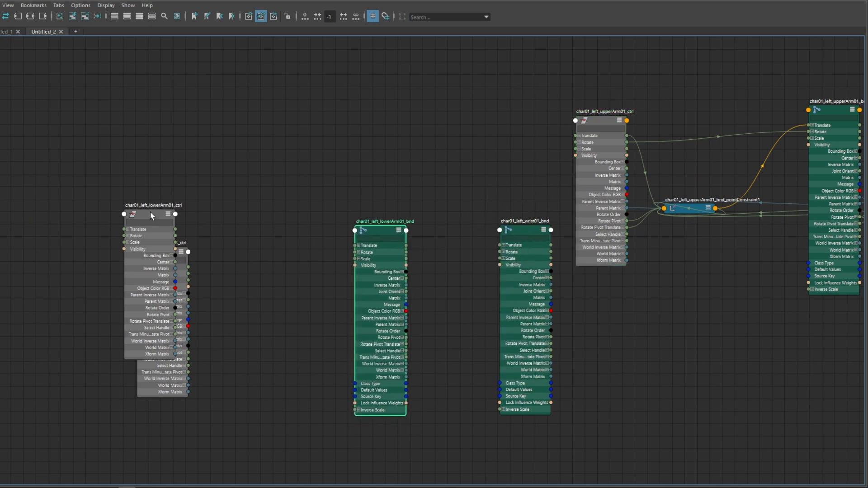
{"action": "left_click_drag", "start_coordinate": [150, 212], "coordinate": [254, 242]}
{"action": "middle_click_drag", "start_coordinate": [323, 268], "coordinate": [304, 247], "text": "alt"}
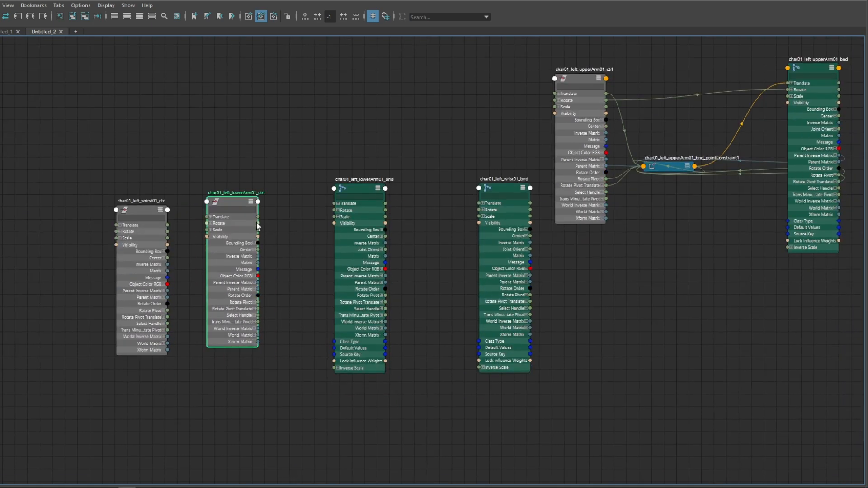
{"action": "left_click_drag", "start_coordinate": [257, 223], "coordinate": [340, 211]}
{"action": "middle_click_drag", "start_coordinate": [359, 283], "coordinate": [297, 272], "text": "alt"}
{"action": "left_click_drag", "start_coordinate": [312, 182], "coordinate": [348, 191]}
Move the char01 wrist control and bind joint nodes below the others and connect the control's Rotate to the joint's Rotate.
{"action": "left_click_drag", "start_coordinate": [85, 200], "coordinate": [393, 396]}
{"action": "left_click_drag", "start_coordinate": [454, 177], "coordinate": [600, 344]}
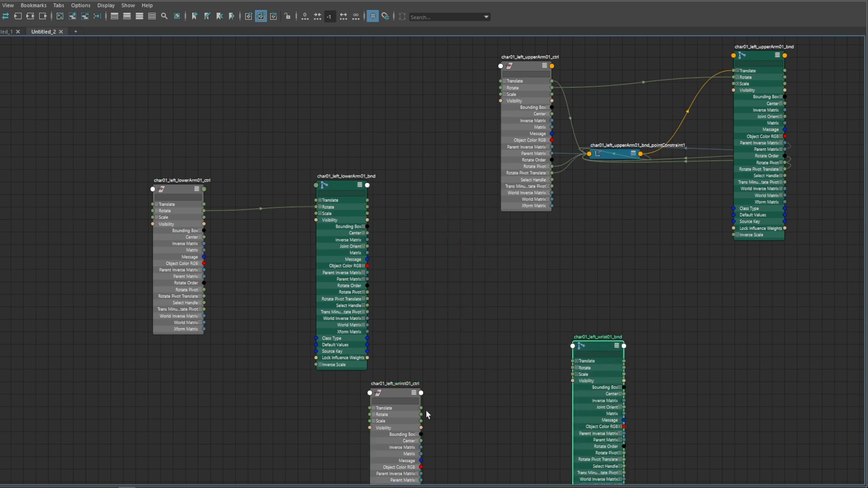
{"action": "mouse_move", "coordinate": [421, 415]}
{"action": "left_mouse_down"}
{"action": "mouse_move", "coordinate": [573, 361]}
{"action": "mouse_move", "coordinate": [584, 368]}
{"action": "left_mouse_up"}
{"action": "scroll", "coordinate": [503, 322], "scroll_direction": "down", "scroll_amount": 1}
{"action": "middle_click_drag", "start_coordinate": [448, 269], "coordinate": [449, 248], "text": "alt"}
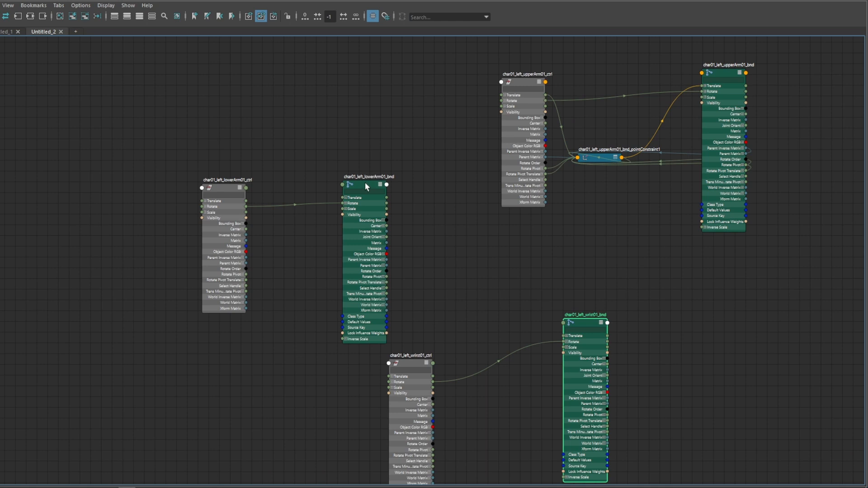
{"action": "left_click_drag", "start_coordinate": [224, 189], "coordinate": [228, 208]}
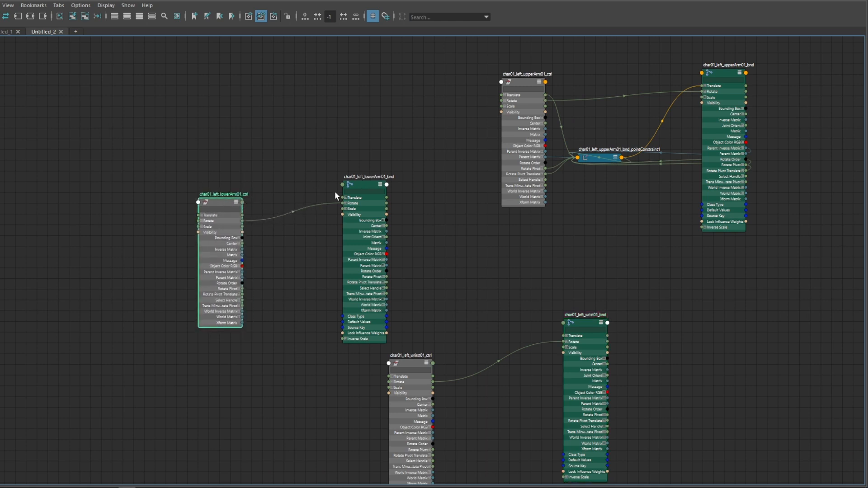
{"action": "left_click_drag", "start_coordinate": [371, 183], "coordinate": [370, 183]}
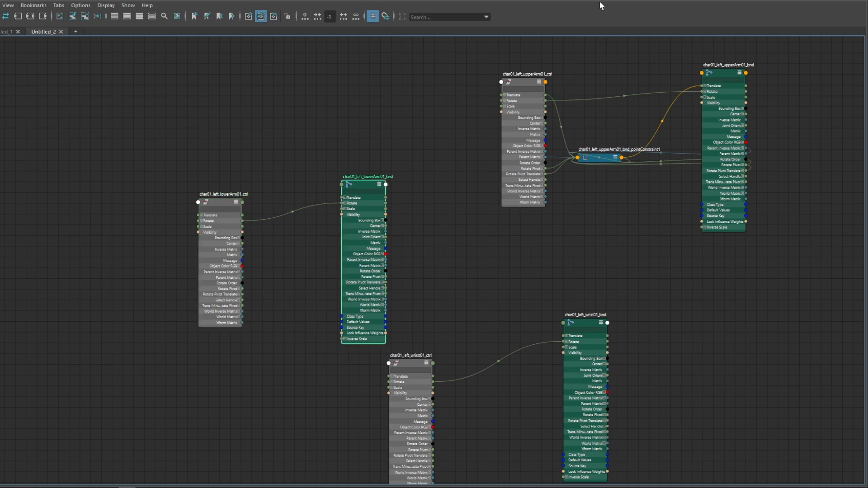
Lower the Node Editor to expose the viewport, test-rotate char01_left_lowerArm01_ctrl and undo the rotation.
{"action": "left_click_drag", "start_coordinate": [646, 0], "coordinate": [636, 275]}
{"action": "left_click", "coordinate": [422, 224]}
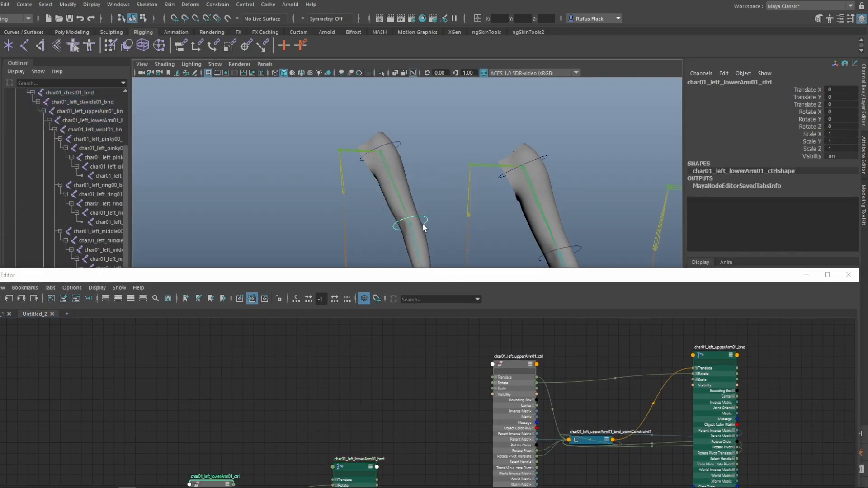
{"action": "left_click_drag", "start_coordinate": [393, 243], "coordinate": [361, 187]}
{"action": "key", "text": "ctrl+z"}
Frame character01's forearm and select the char01_left_lowerArm01_bnd joint with the Move tool to inspect its axes.
{"action": "middle_click_drag", "start_coordinate": [345, 244], "coordinate": [330, 165], "text": "alt"}
{"action": "key", "text": "q"}
{"action": "right_click_drag", "start_coordinate": [329, 164], "coordinate": [365, 206], "text": "alt"}
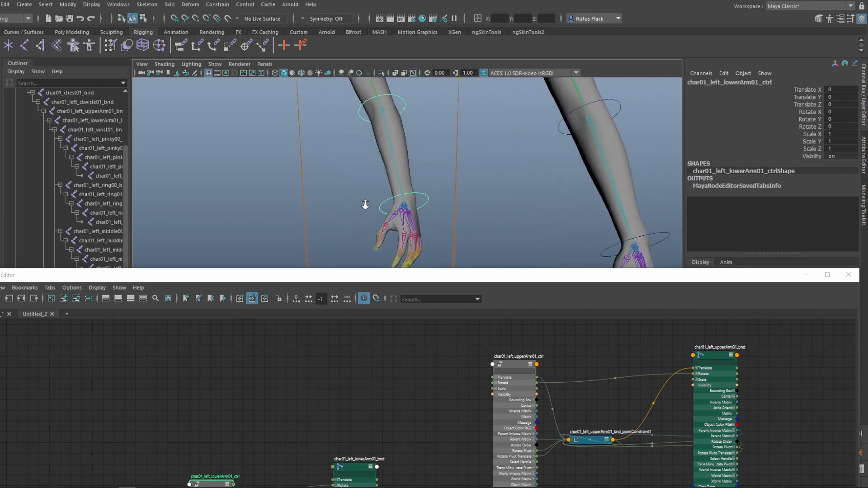
{"action": "middle_click_drag", "start_coordinate": [352, 167], "coordinate": [372, 219], "text": "alt"}
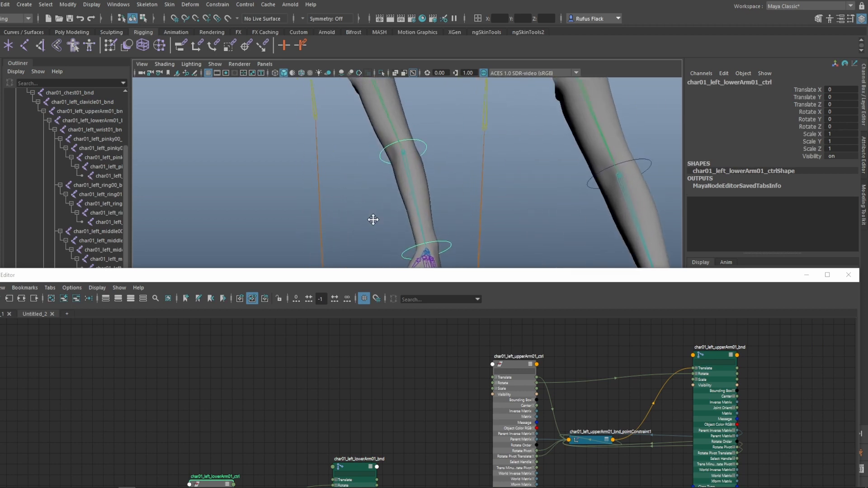
{"action": "left_click", "coordinate": [406, 170]}
{"action": "key", "text": "w"}
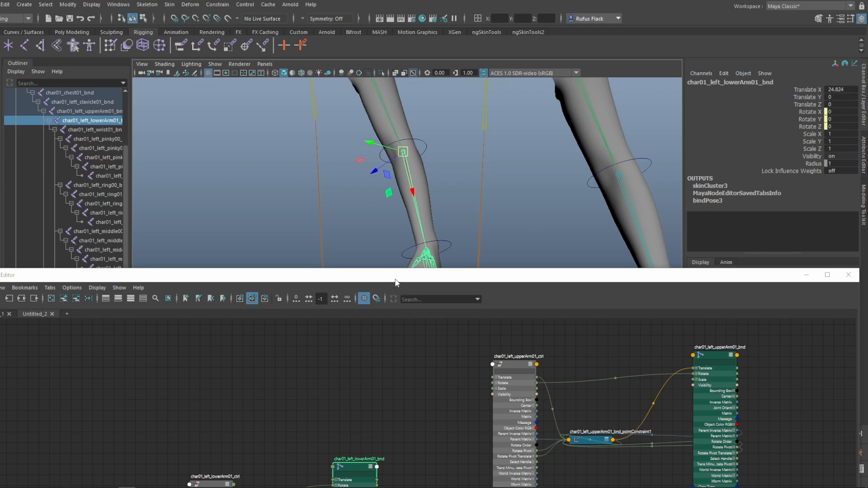
Create a plusMinusAverage node between char01's lower arm control and bind joint nodes, moving the joint node aside to make room.
{"action": "left_click_drag", "start_coordinate": [396, 283], "coordinate": [411, 92]}
{"action": "middle_click_drag", "start_coordinate": [284, 381], "coordinate": [324, 267]}
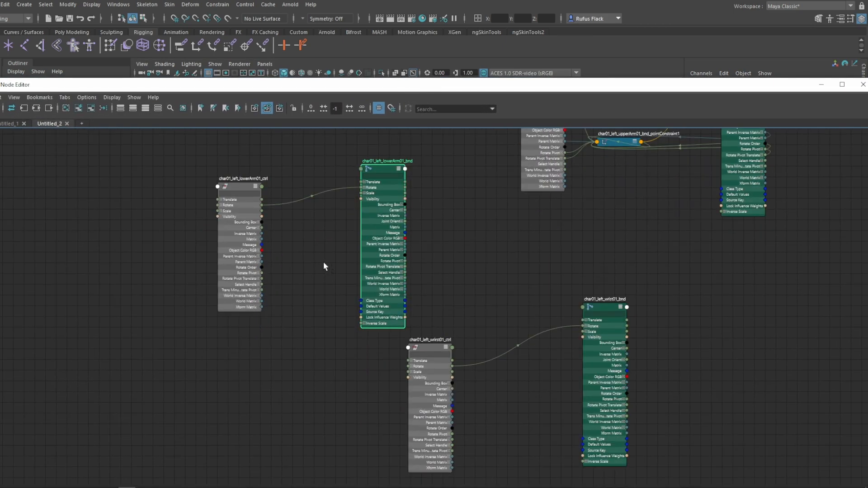
{"action": "right_click_drag", "start_coordinate": [324, 262], "coordinate": [338, 292], "text": "alt"}
{"action": "middle_click_drag", "start_coordinate": [305, 269], "coordinate": [355, 299], "text": "alt"}
{"action": "left_click", "coordinate": [362, 299]}
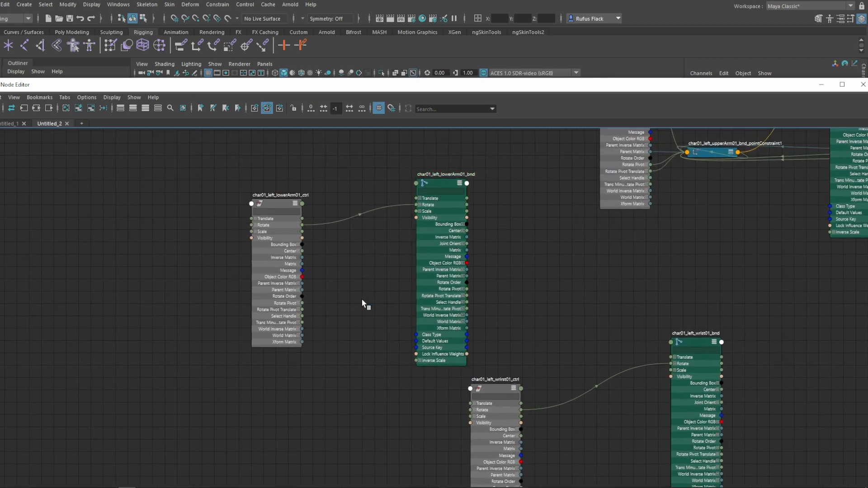
{"action": "key", "text": "Tab"}
{"action": "type", "text": "plusm"}
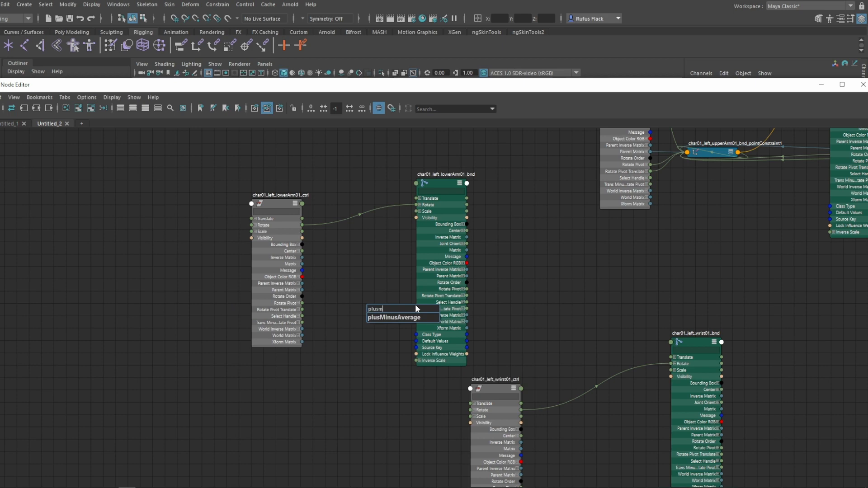
{"action": "key", "text": "Return"}
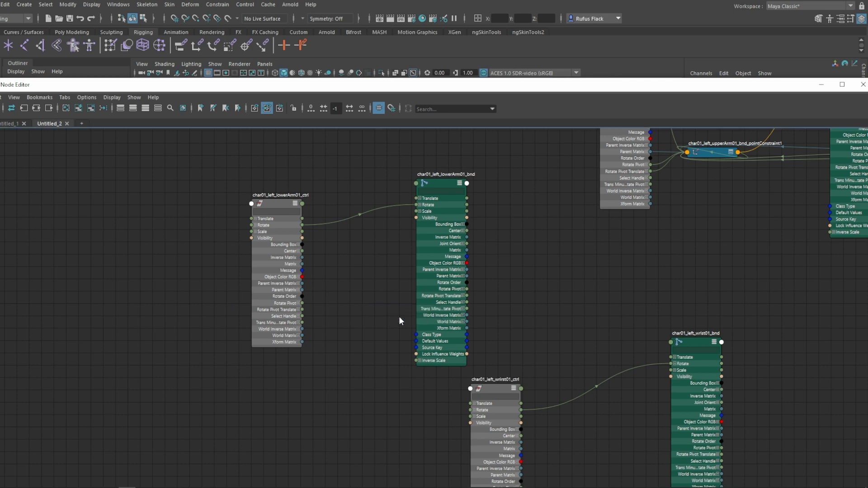
{"action": "left_click_drag", "start_coordinate": [435, 184], "coordinate": [506, 192]}
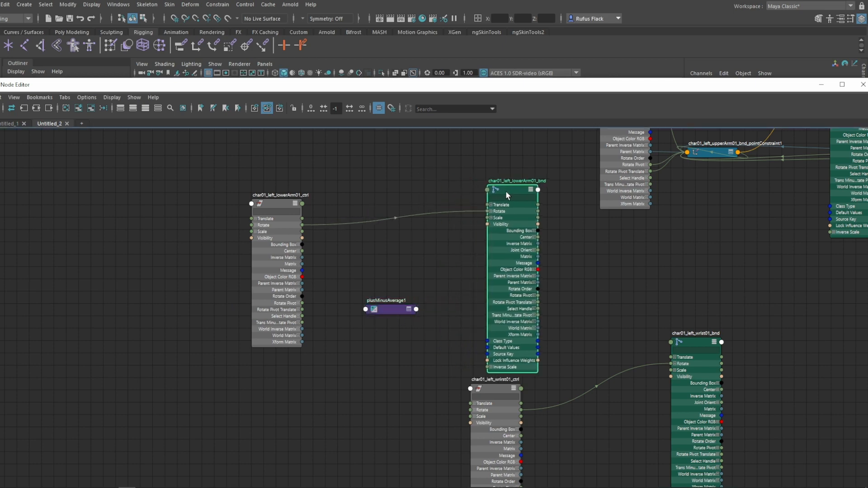
Copy the lower arm joint's Translate X value and connect the lower arm control's Translate to plusMinusAverage1's Input 3D[0].
{"action": "left_click_drag", "start_coordinate": [600, 88], "coordinate": [444, 48]}
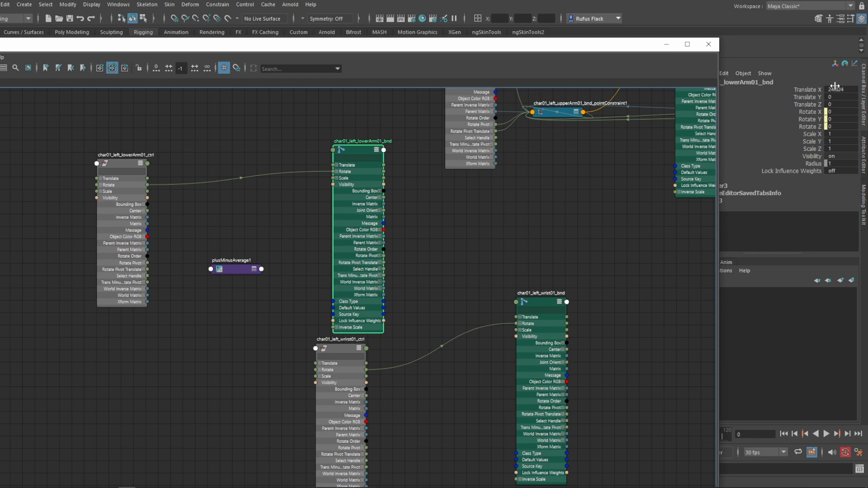
{"action": "left_click", "coordinate": [837, 89]}
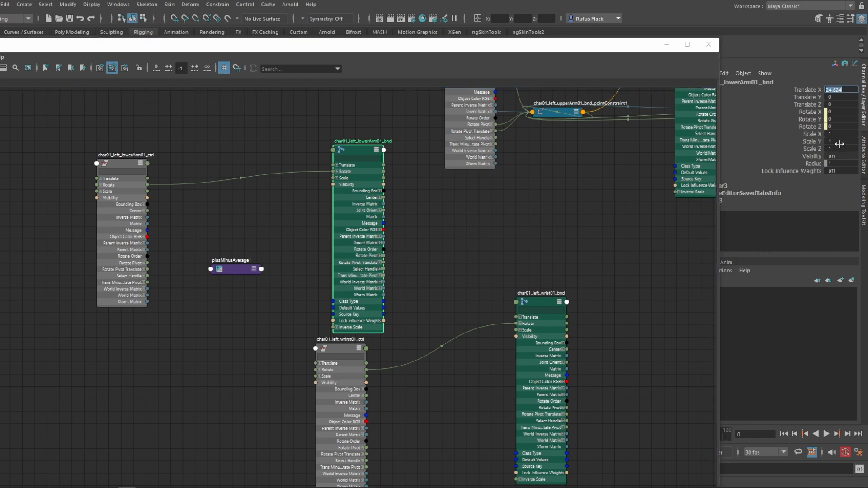
{"action": "left_click", "coordinate": [249, 270]}
{"action": "left_click", "coordinate": [255, 270]}
{"action": "left_click_drag", "start_coordinate": [246, 271], "coordinate": [262, 244]}
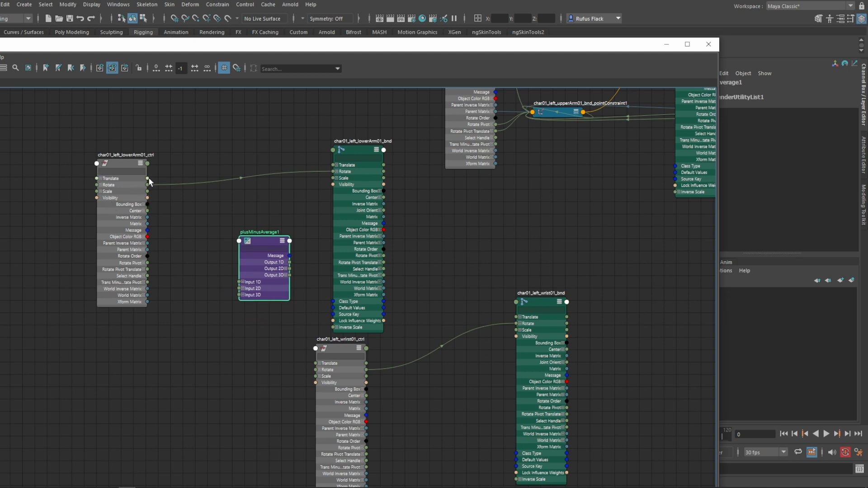
{"action": "mouse_move", "coordinate": [148, 179]}
{"action": "left_mouse_down"}
{"action": "mouse_move", "coordinate": [244, 298]}
{"action": "mouse_move", "coordinate": [232, 298]}
{"action": "mouse_move", "coordinate": [147, 180]}
{"action": "left_mouse_up"}
{"action": "left_click", "coordinate": [242, 295]}
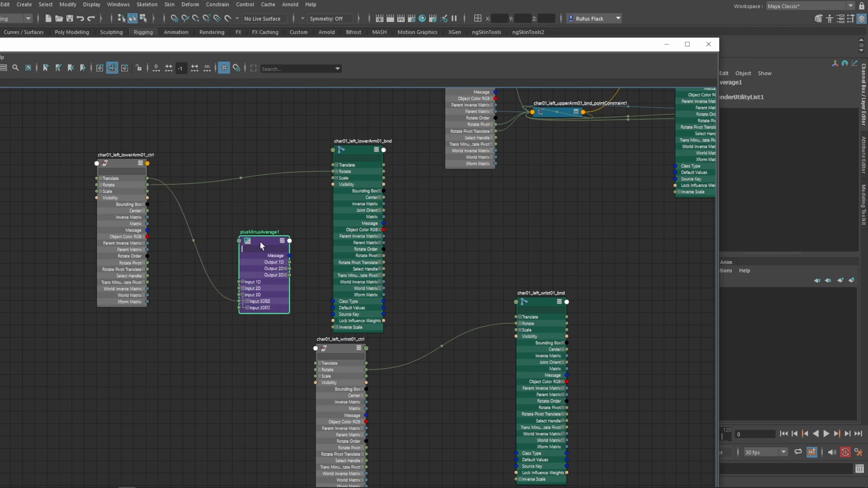
Add a second Input 3D item with X 24.824 to plusMinusAverage1 and connect its Output 3D to the lower arm joint's Translate.
{"action": "left_click", "coordinate": [834, 20]}
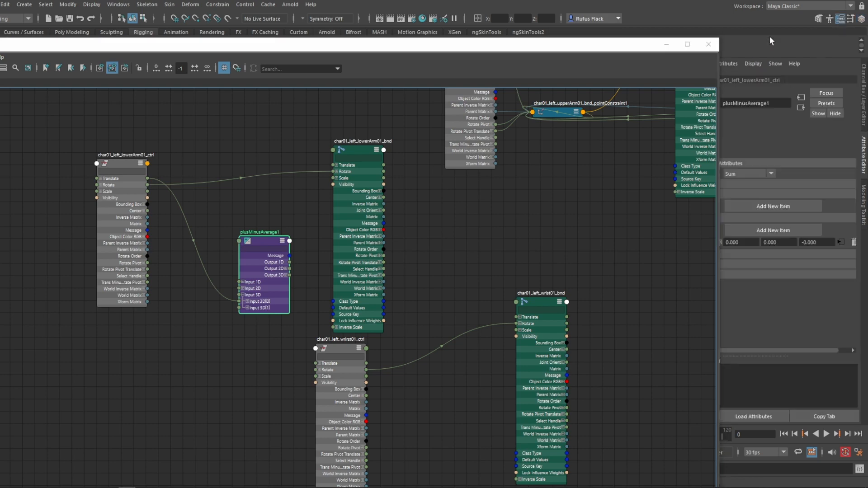
{"action": "left_click_drag", "start_coordinate": [637, 49], "coordinate": [575, 46]}
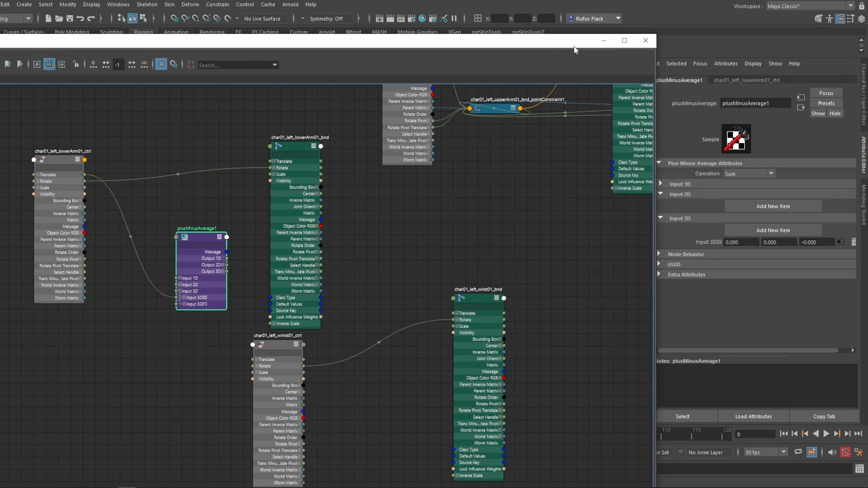
{"action": "left_click", "coordinate": [749, 231]}
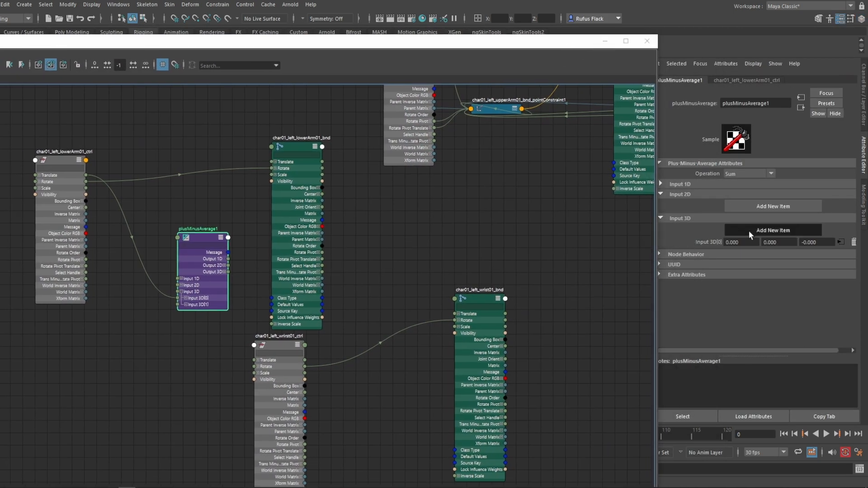
{"action": "left_click", "coordinate": [745, 254]}
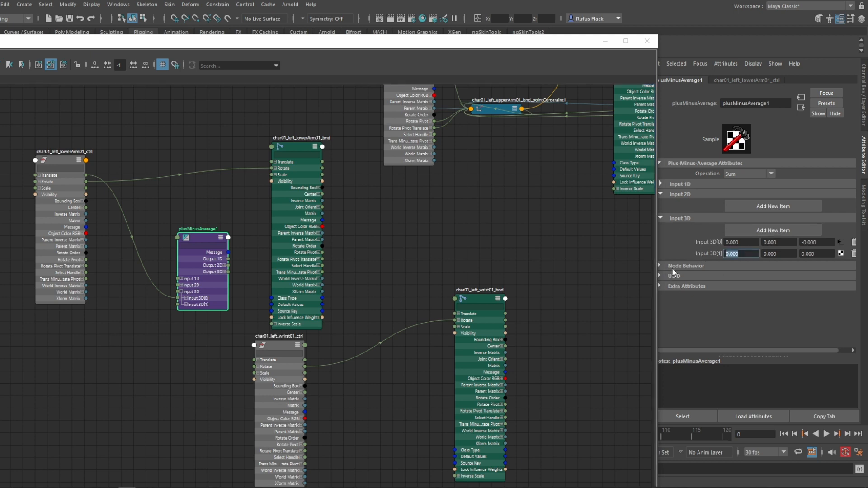
{"action": "type", "text": "24.824"}
{"action": "key", "text": "Return"}
{"action": "left_click_drag", "start_coordinate": [228, 272], "coordinate": [274, 164]}
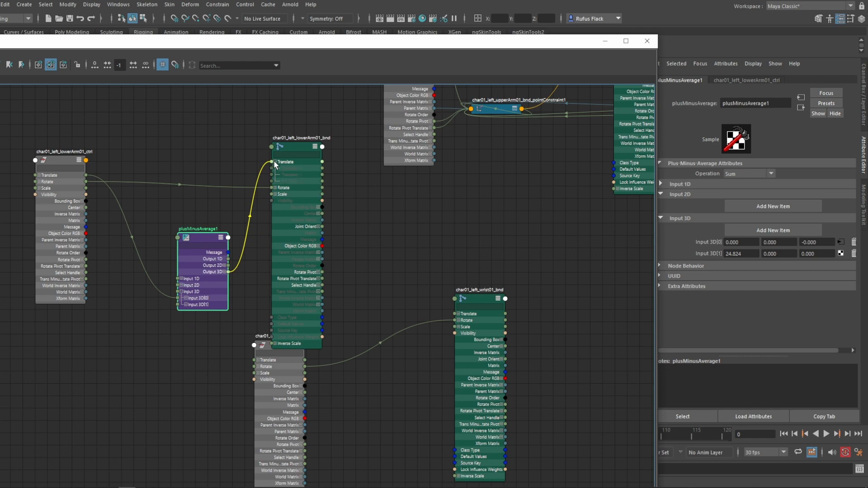
{"action": "left_click_drag", "start_coordinate": [274, 161], "coordinate": [274, 161]}
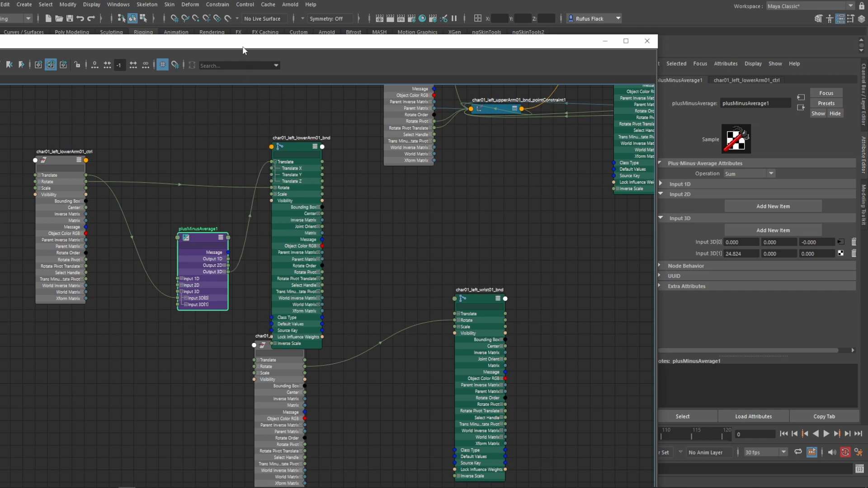
Lower the Node Editor to expose the viewport, test-move char01's left lower arm control and undo the move.
{"action": "left_click_drag", "start_coordinate": [245, 41], "coordinate": [383, 284]}
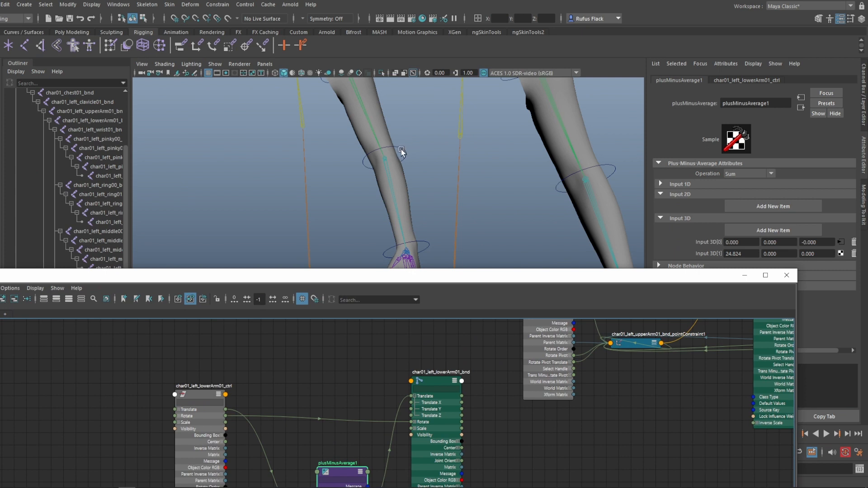
{"action": "left_click", "coordinate": [402, 149]}
{"action": "mouse_move", "coordinate": [384, 161]}
{"action": "left_mouse_down"}
{"action": "mouse_move", "coordinate": [452, 106]}
{"action": "mouse_move", "coordinate": [397, 116]}
{"action": "mouse_move", "coordinate": [379, 148]}
{"action": "left_mouse_up"}
{"action": "key", "text": "ctrl+z"}
Test-rotate char01's left lower arm control with the Rotate tool and undo the rotation.
{"action": "right_click_drag", "start_coordinate": [355, 223], "coordinate": [319, 169], "text": "alt"}
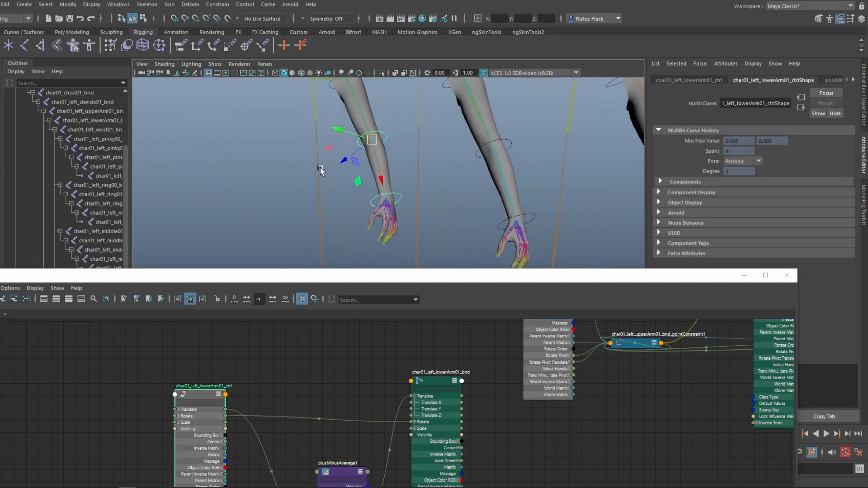
{"action": "middle_click_drag", "start_coordinate": [321, 170], "coordinate": [363, 151], "text": "alt"}
{"action": "key", "text": "e"}
{"action": "left_click_drag", "start_coordinate": [368, 162], "coordinate": [330, 114]}
{"action": "key", "text": "ctrl+z"}
Move char01's lower arm control once more to check the joint follows, undo it and reframe both arms.
{"action": "middle_click_drag", "start_coordinate": [344, 152], "coordinate": [352, 183], "text": "alt"}
{"action": "key", "text": "w"}
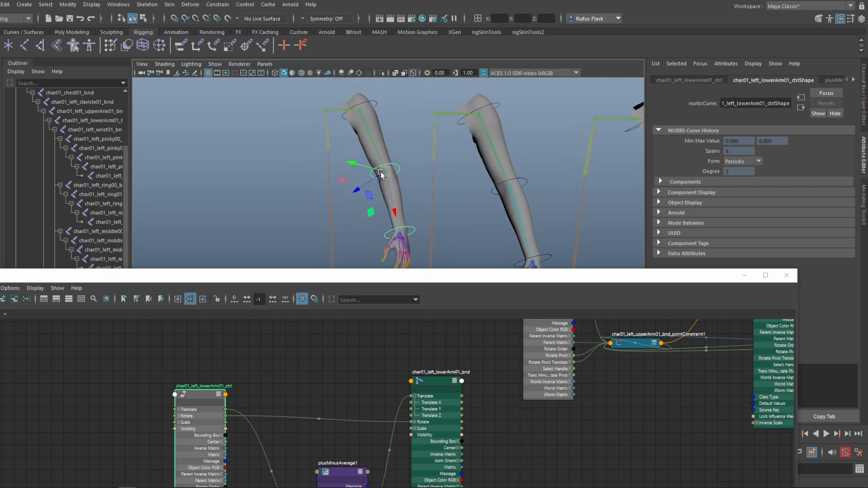
{"action": "mouse_move", "coordinate": [387, 170]}
{"action": "left_mouse_down"}
{"action": "mouse_move", "coordinate": [368, 206]}
{"action": "mouse_move", "coordinate": [394, 157]}
{"action": "left_mouse_up"}
{"action": "key", "text": "ctrl+z"}
{"action": "middle_click_drag", "start_coordinate": [316, 215], "coordinate": [301, 168], "text": "alt"}
{"action": "right_click_drag", "start_coordinate": [316, 199], "coordinate": [335, 197], "text": "alt"}
{"action": "middle_click_drag", "start_coordinate": [336, 198], "coordinate": [388, 237], "text": "alt"}
{"action": "right_click_drag", "start_coordinate": [388, 237], "coordinate": [372, 221], "text": "alt"}
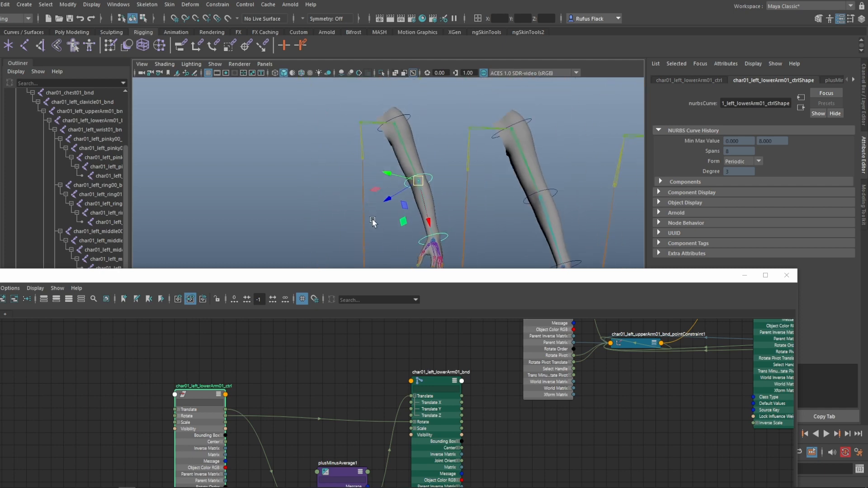
{"action": "middle_click_drag", "start_coordinate": [372, 221], "coordinate": [376, 203], "text": "alt"}
Raise the Node Editor, duplicate plusMinusAverage1 and place the copy between char01's wrist control and wrist joint nodes.
{"action": "left_click_drag", "start_coordinate": [430, 277], "coordinate": [395, 92]}
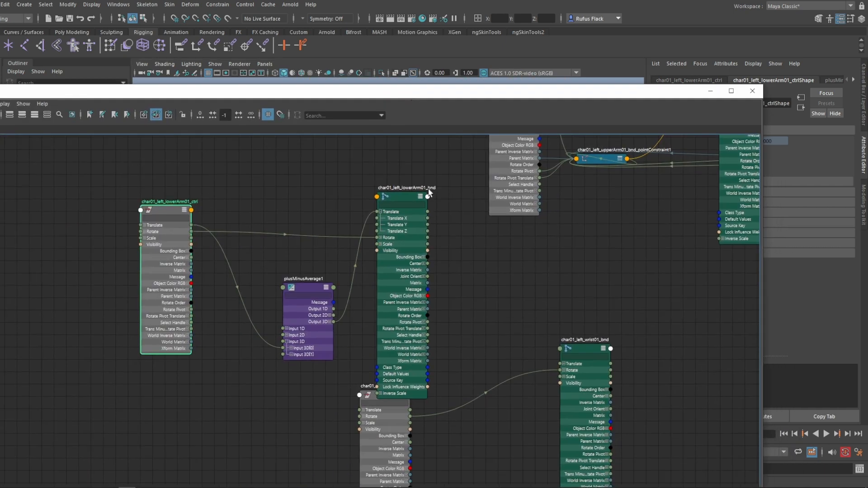
{"action": "middle_click_drag", "start_coordinate": [423, 250], "coordinate": [474, 230], "text": "alt"}
{"action": "left_click_drag", "start_coordinate": [554, 244], "coordinate": [579, 276]}
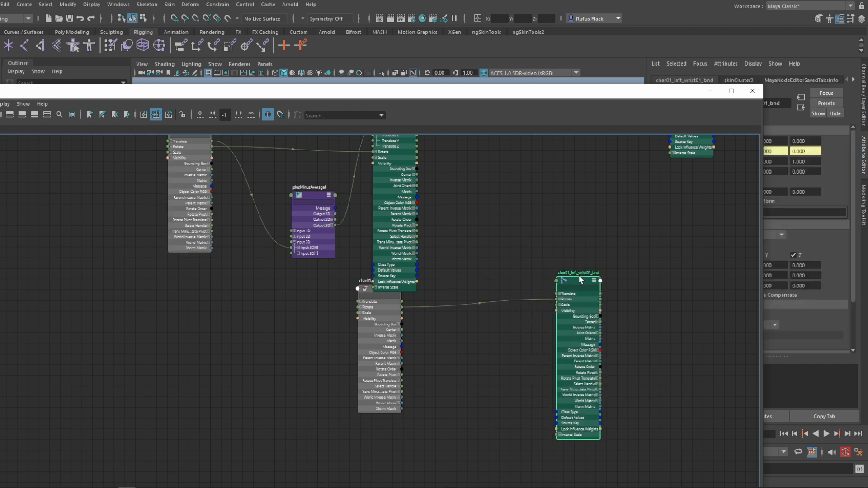
{"action": "left_click", "coordinate": [312, 194]}
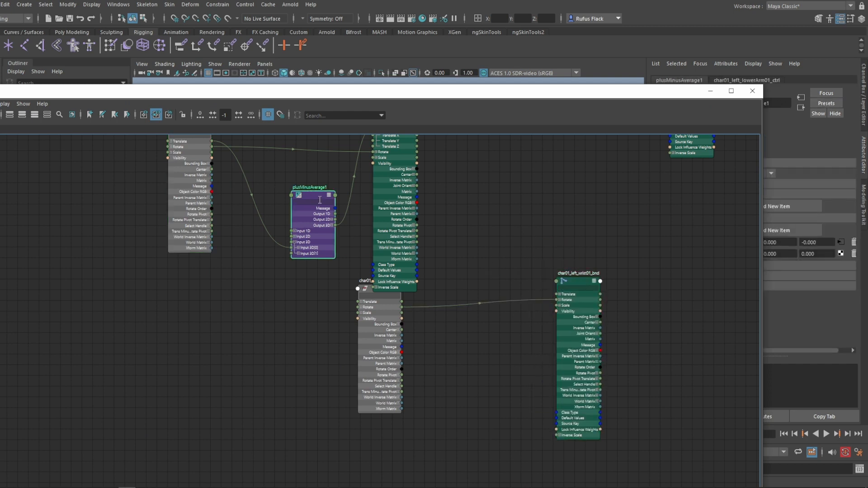
{"action": "key", "text": "ctrl+d"}
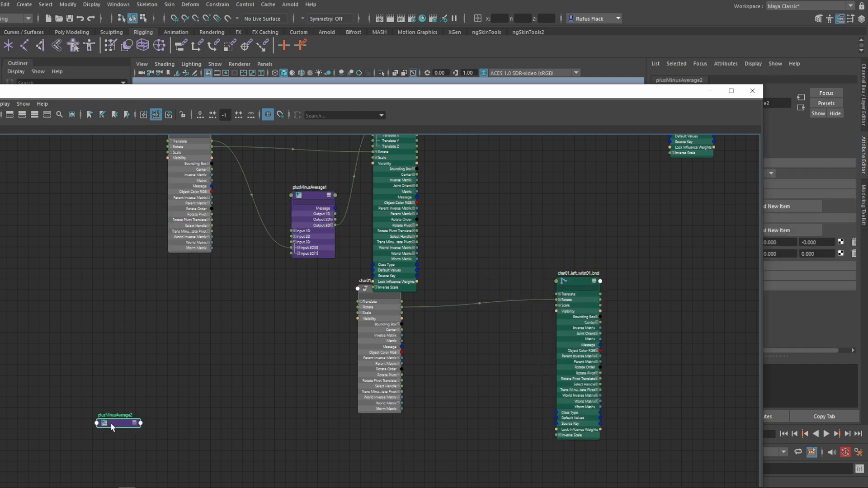
{"action": "left_click_drag", "start_coordinate": [112, 426], "coordinate": [476, 342]}
Expose the Attribute Editor and copy the Translate X value of char01_left_wrist01_bnd.
{"action": "left_click_drag", "start_coordinate": [633, 96], "coordinate": [545, 88]}
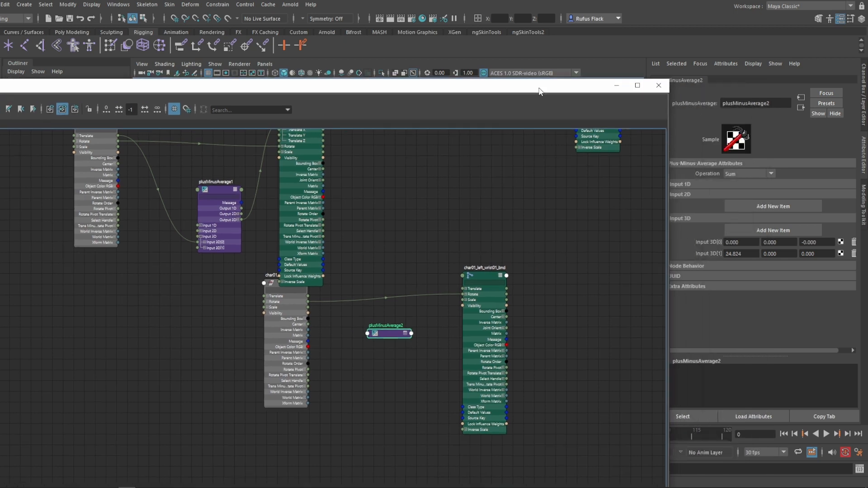
{"action": "left_click", "coordinate": [493, 275]}
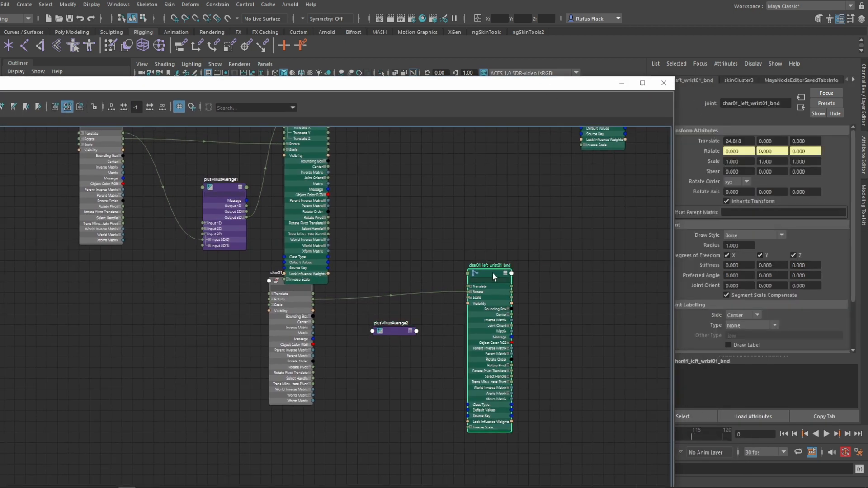
{"action": "left_click_drag", "start_coordinate": [746, 141], "coordinate": [695, 136]}
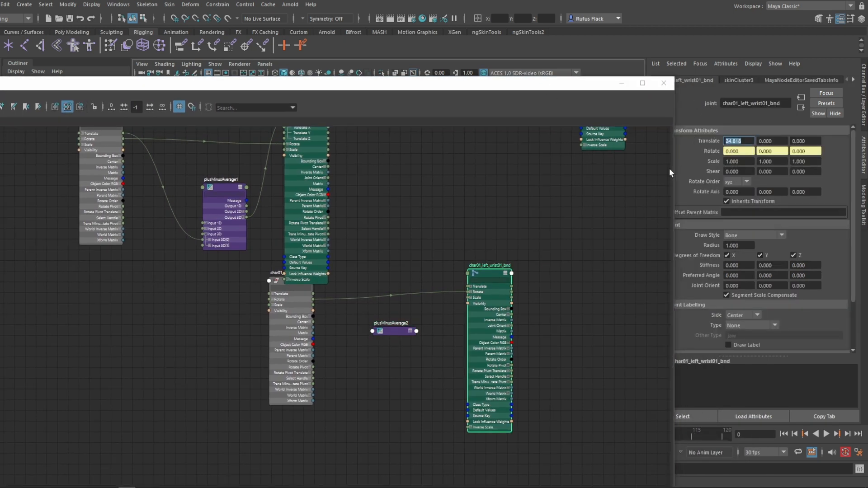
Expand plusMinusAverage2 to show its inputs and connect the wrist control's Translate to Input 3D[0].
{"action": "scroll", "coordinate": [477, 353], "scroll_direction": "up", "scroll_amount": 2}
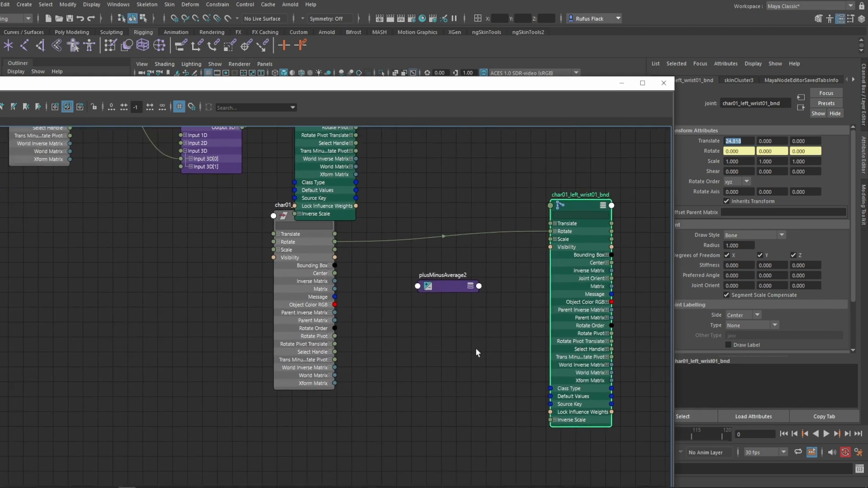
{"action": "left_click", "coordinate": [456, 288]}
{"action": "key", "text": "3"}
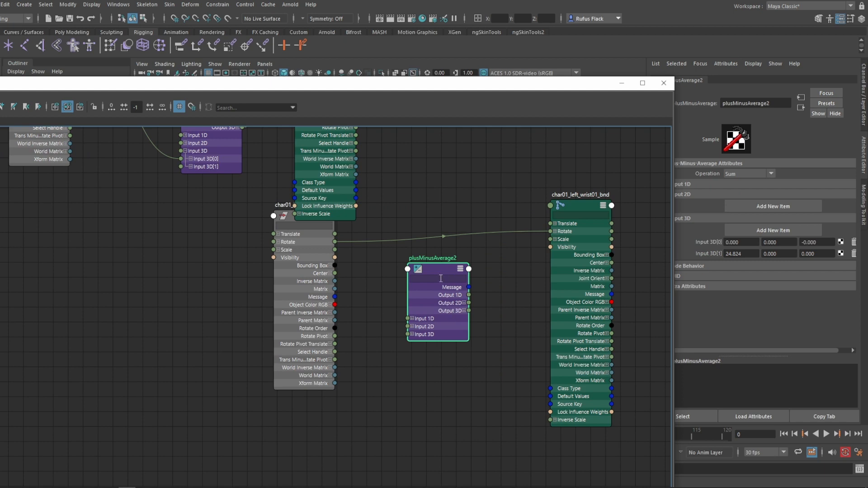
{"action": "left_click_drag", "start_coordinate": [336, 235], "coordinate": [397, 332]}
{"action": "left_click", "coordinate": [412, 335]}
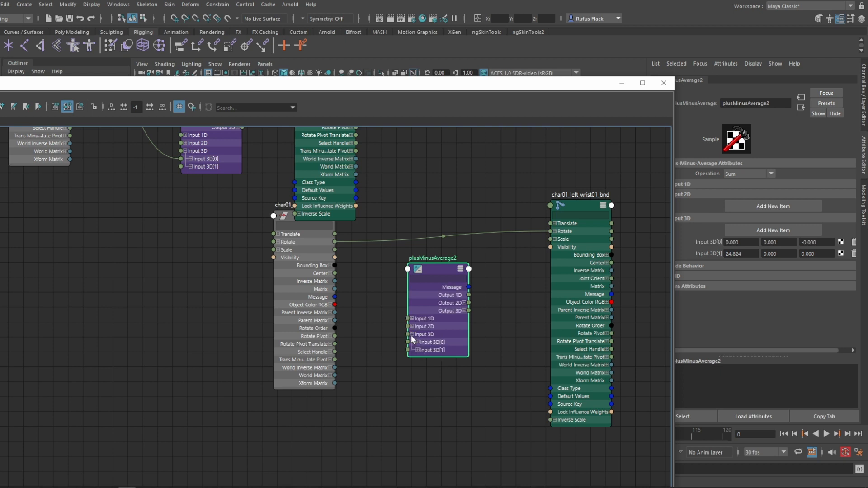
{"action": "left_click_drag", "start_coordinate": [383, 323], "coordinate": [335, 235]}
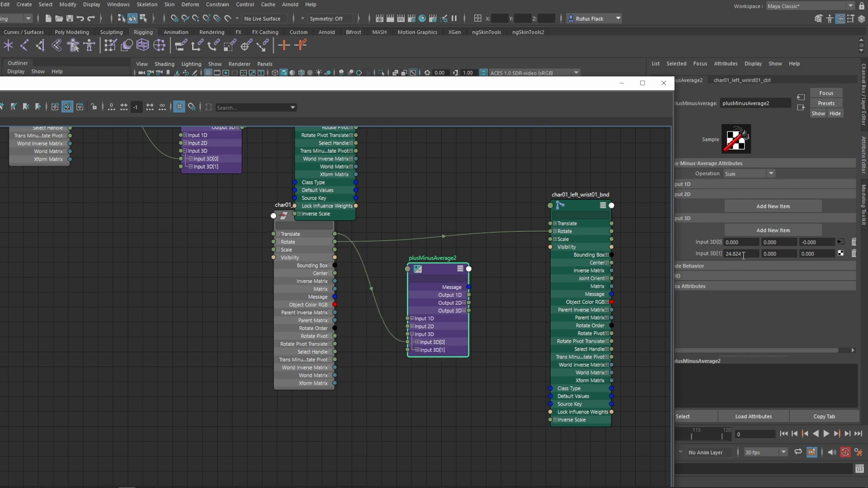
Set the X value of plusMinusAverage2's Input 3D[1] to 24.818.
{"action": "left_click_drag", "start_coordinate": [744, 256], "coordinate": [696, 264]}
{"action": "type", "text": "24.818"}
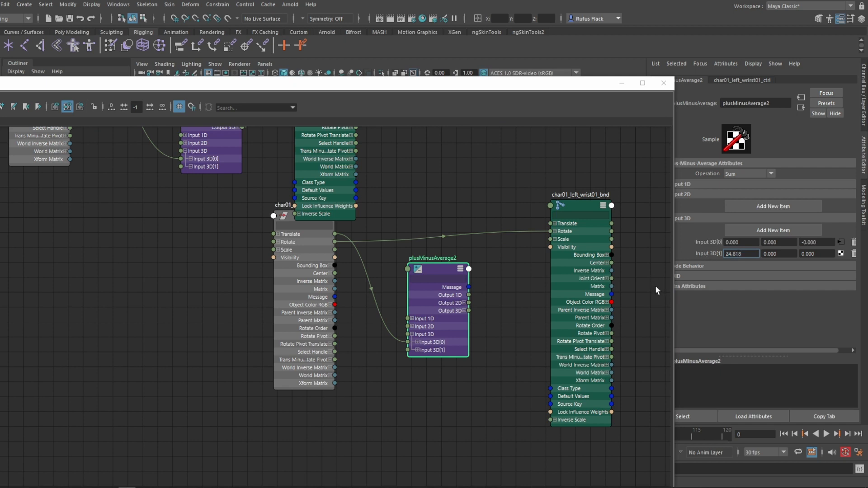
{"action": "key", "text": "Return"}
Select the lower arm and wrist bind joints in turn to compare their Translate attributes.
{"action": "middle_click_drag", "start_coordinate": [517, 325], "coordinate": [496, 352]}
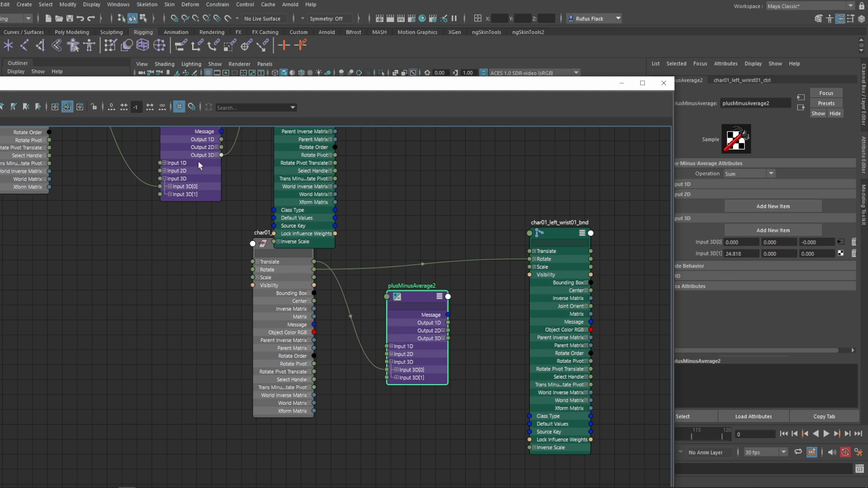
{"action": "middle_click_drag", "start_coordinate": [159, 259], "coordinate": [148, 316], "text": "alt"}
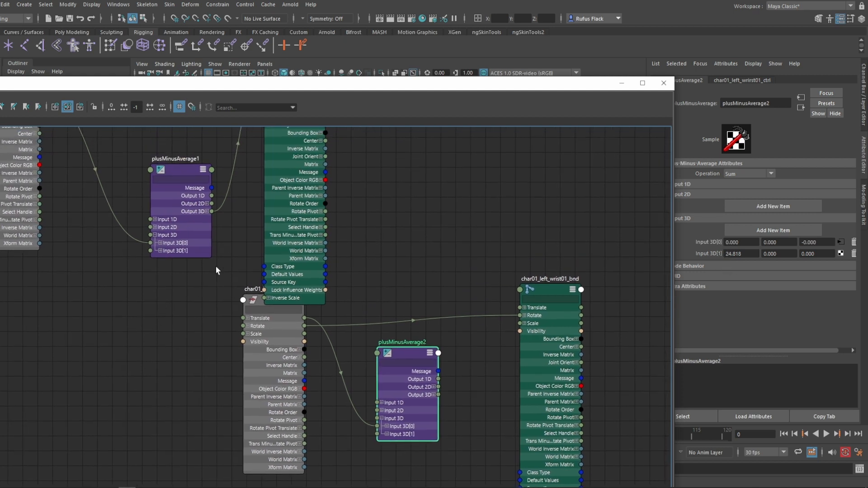
{"action": "left_click", "coordinate": [282, 214]}
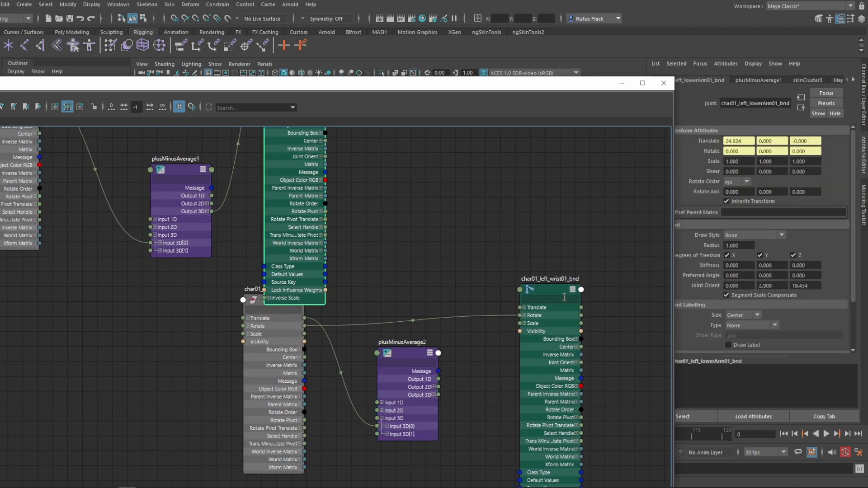
{"action": "left_click", "coordinate": [549, 293]}
{"action": "middle_click_drag", "start_coordinate": [446, 410], "coordinate": [427, 329], "text": "alt"}
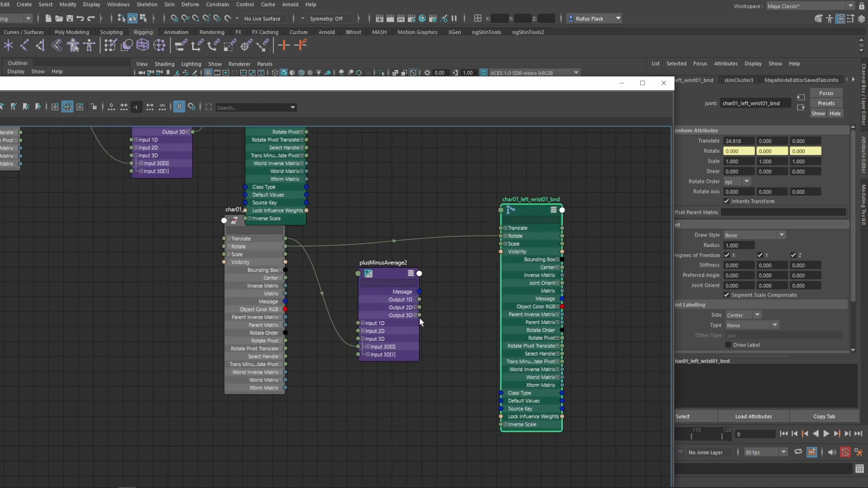
Connect plusMinusAverage2's Output 3D to the Translate of char01_left_wrist01_bnd and minimize the Node Editor.
{"action": "left_click_drag", "start_coordinate": [420, 319], "coordinate": [506, 229]}
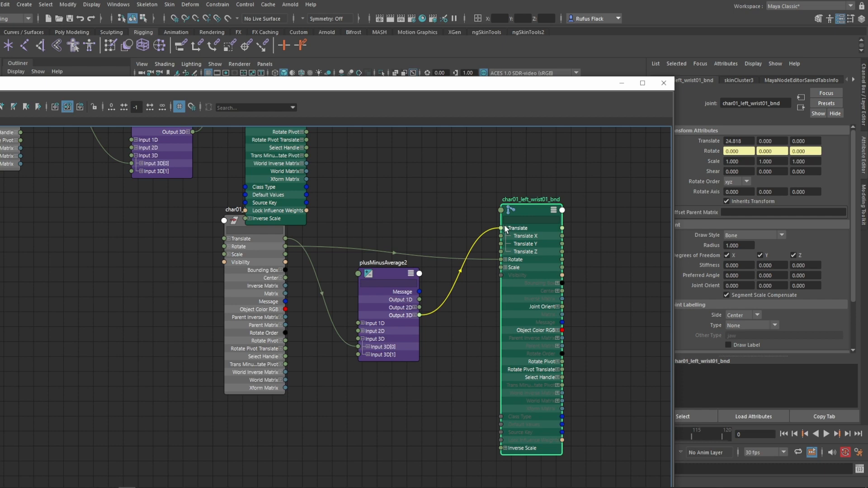
{"action": "left_click_drag", "start_coordinate": [504, 224], "coordinate": [503, 227]}
{"action": "scroll", "coordinate": [351, 306], "scroll_direction": "down", "scroll_amount": 2}
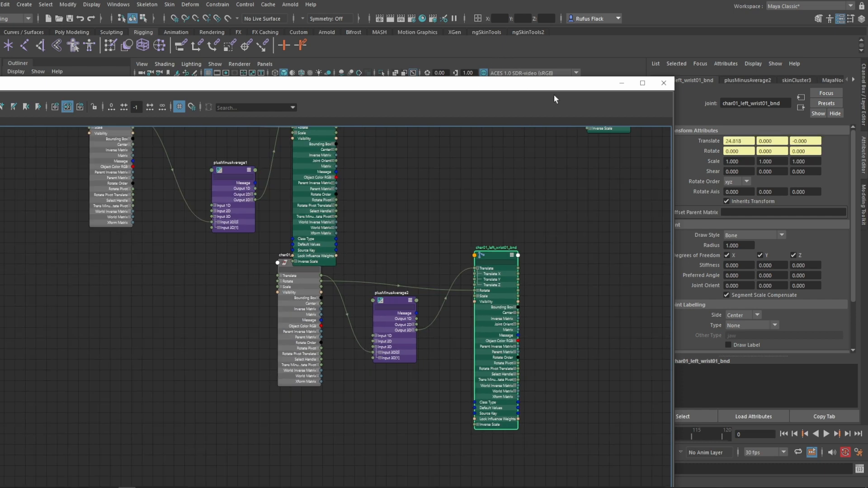
{"action": "left_click", "coordinate": [622, 82]}
Try rotating and moving the first arm's lower arm control, undo the changes, and select the wrist control.
{"action": "left_click", "coordinate": [422, 240]}
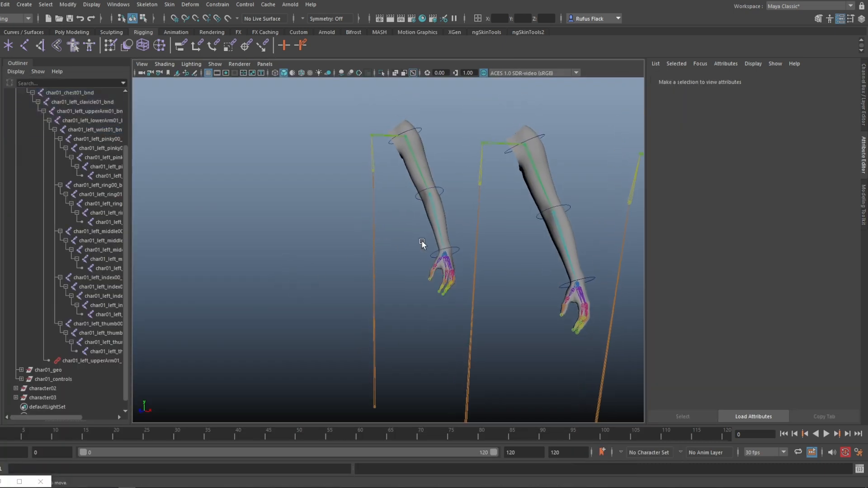
{"action": "left_click", "coordinate": [442, 191]}
{"action": "key", "text": "e"}
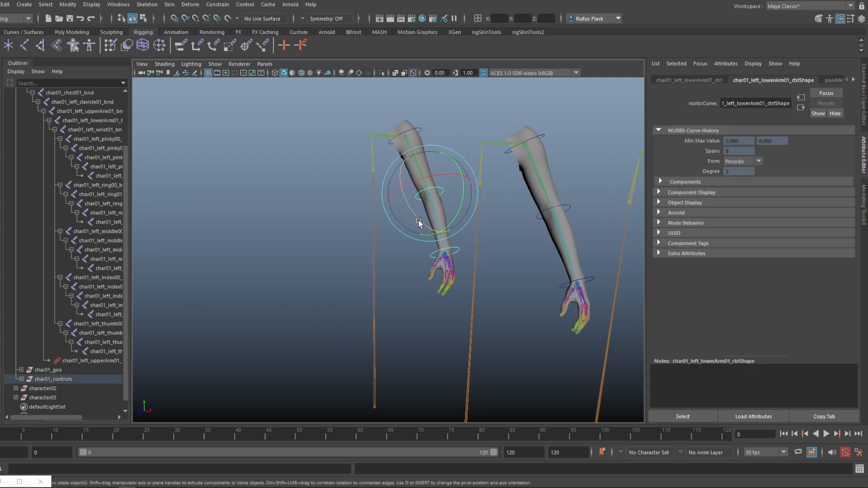
{"action": "left_click_drag", "start_coordinate": [419, 223], "coordinate": [430, 202]}
{"action": "key", "text": "ctrl+z"}
{"action": "key", "text": "w"}
{"action": "key", "text": "ctrl+z"}
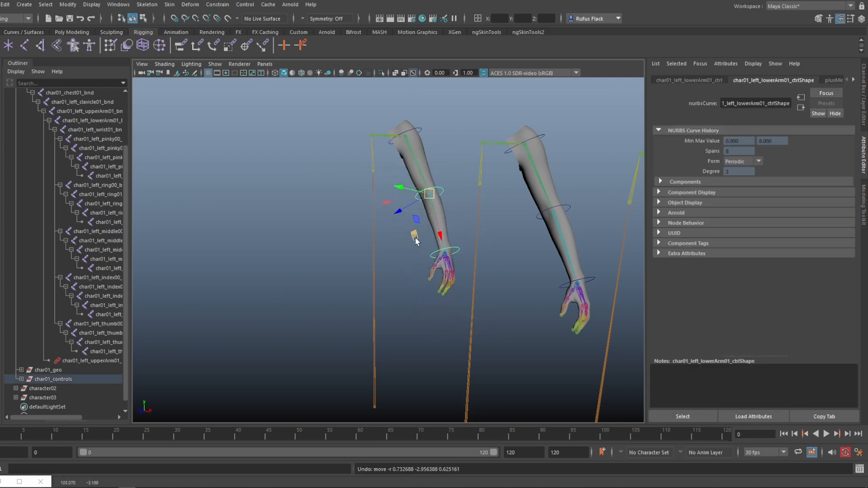
{"action": "key", "text": "e"}
{"action": "left_click", "coordinate": [453, 251]}
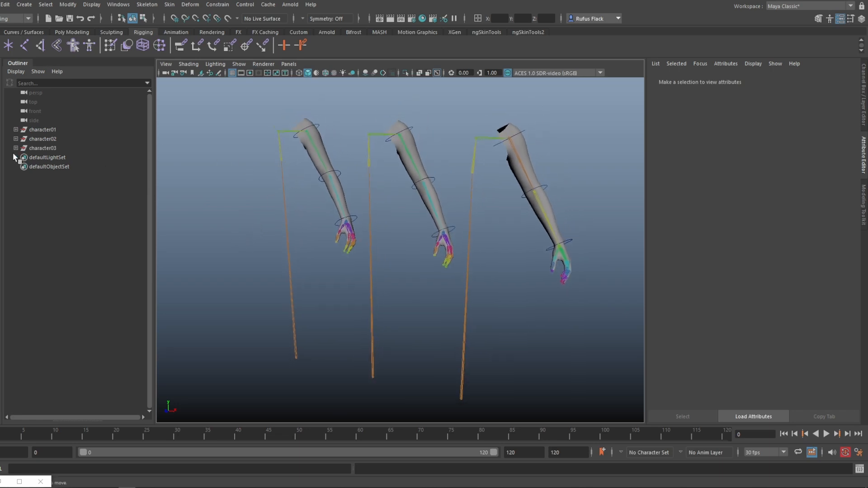
Expand character01 and the full char01_controls hierarchy, and select the char01_controls group.
{"action": "left_click", "coordinate": [16, 130]}
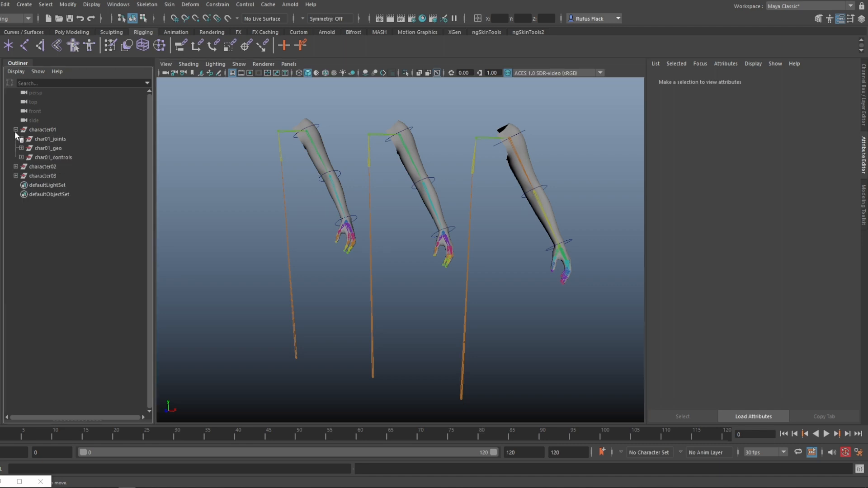
{"action": "left_click", "coordinate": [19, 156], "text": "shift"}
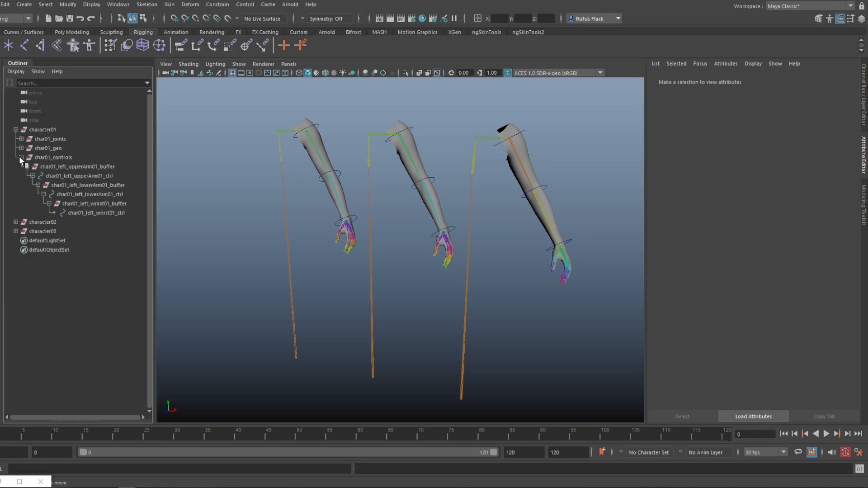
{"action": "left_click", "coordinate": [53, 158]}
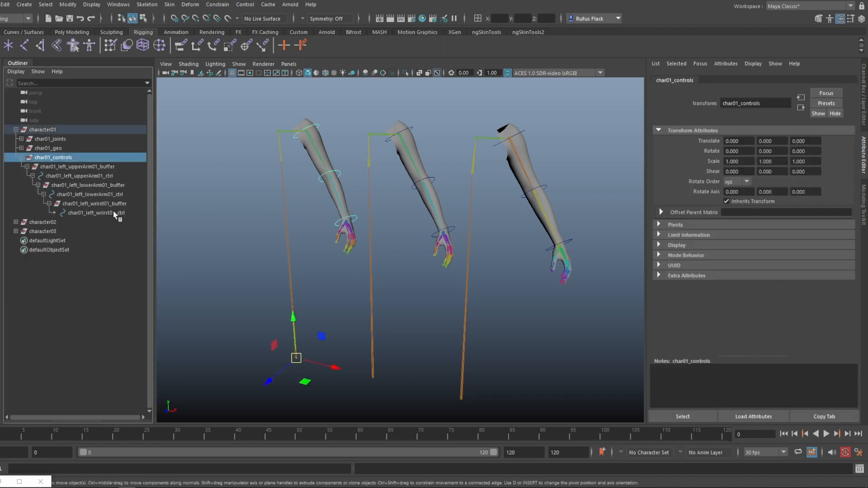
Step up twice through character01's control hierarchy from the wrist control to char01_controls to review the nested parenting.
{"action": "left_click", "coordinate": [114, 214]}
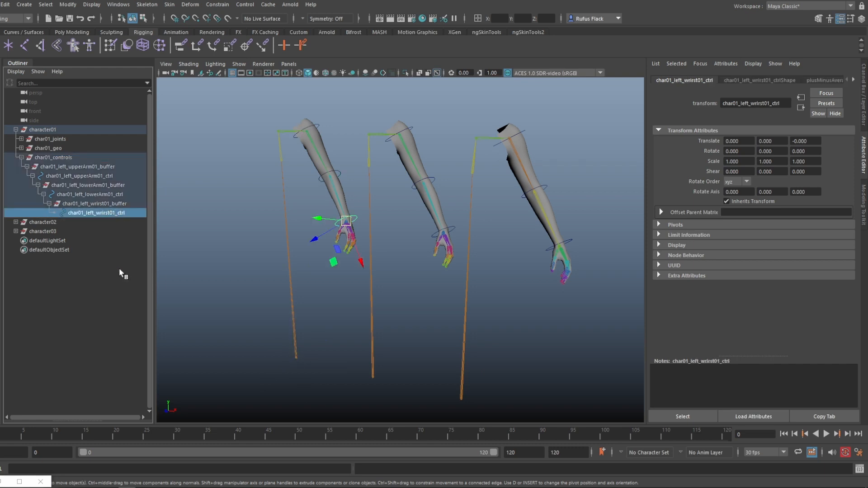
{"action": "key", "text": "Up"}
{"action": "key", "text": "Up"}
{"action": "key", "text": "Up"}
{"action": "key", "text": "Up"}
{"action": "key", "text": "Up"}
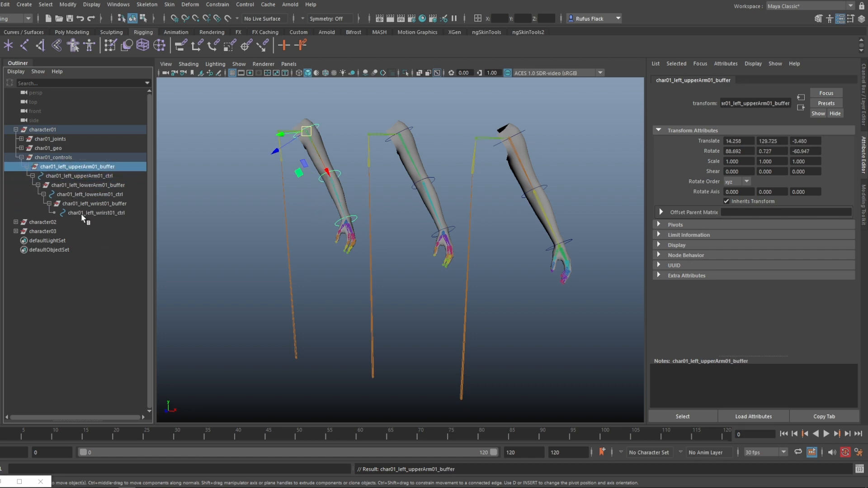
{"action": "key", "text": "Up"}
{"action": "left_click", "coordinate": [109, 213]}
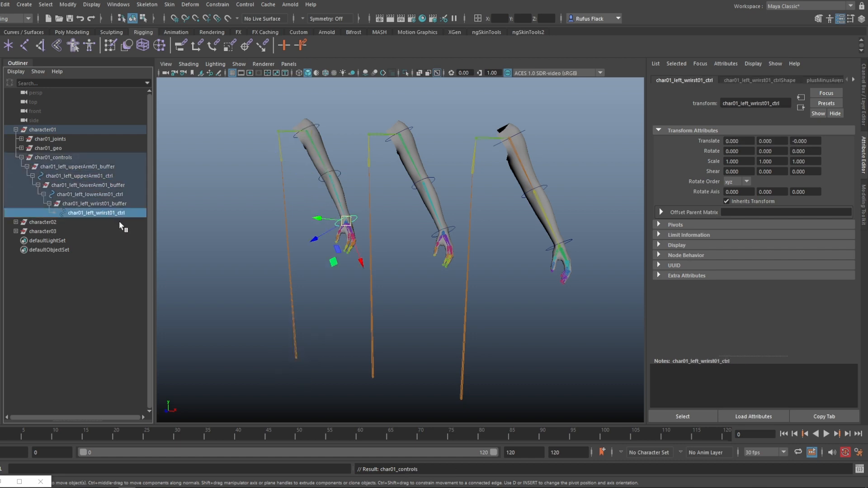
{"action": "key", "text": "Up"}
{"action": "key", "text": "Up"}
{"action": "key", "text": "Up"}
{"action": "key", "text": "Up"}
{"action": "key", "text": "Up"}
{"action": "key", "text": "Up"}
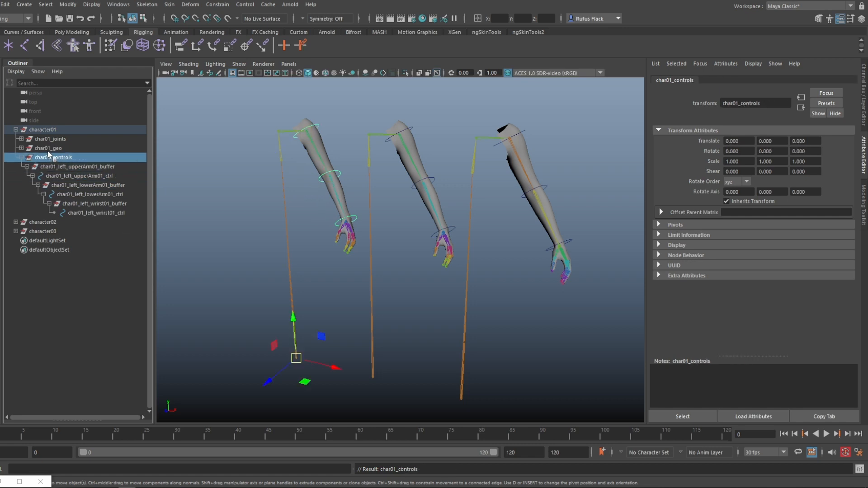
Expand the char01_joints hierarchy and step up from the lower arm and wrist joints to char01_rootbone.
{"action": "left_click_drag", "start_coordinate": [48, 151], "coordinate": [79, 175]}
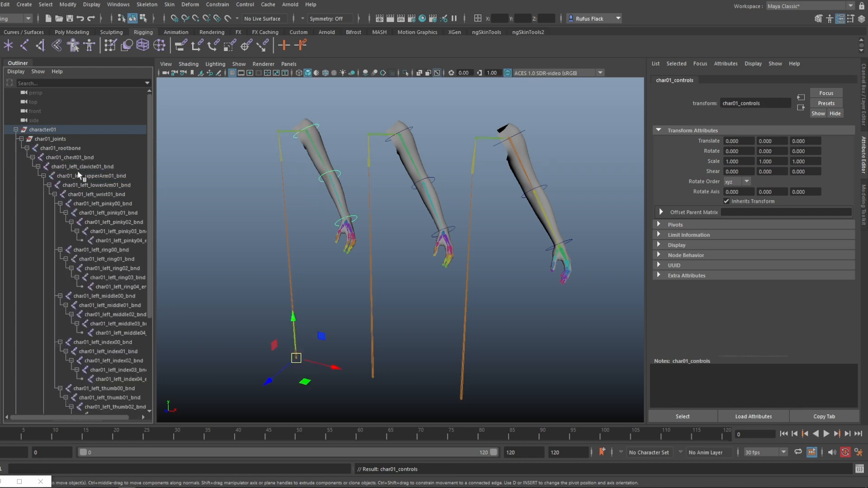
{"action": "left_click_drag", "start_coordinate": [240, 194], "coordinate": [110, 193]}
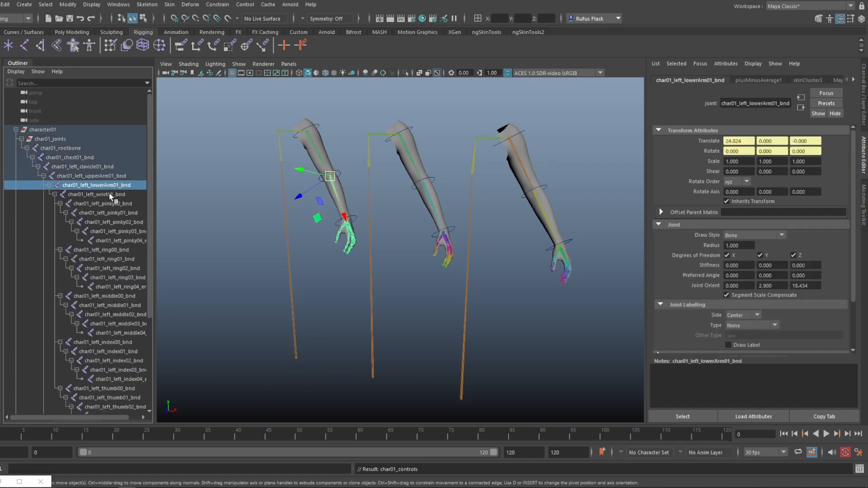
{"action": "key", "text": "Up"}
{"action": "key", "text": "Up"}
{"action": "key", "text": "Up"}
{"action": "key", "text": "Up"}
{"action": "key", "text": "Up"}
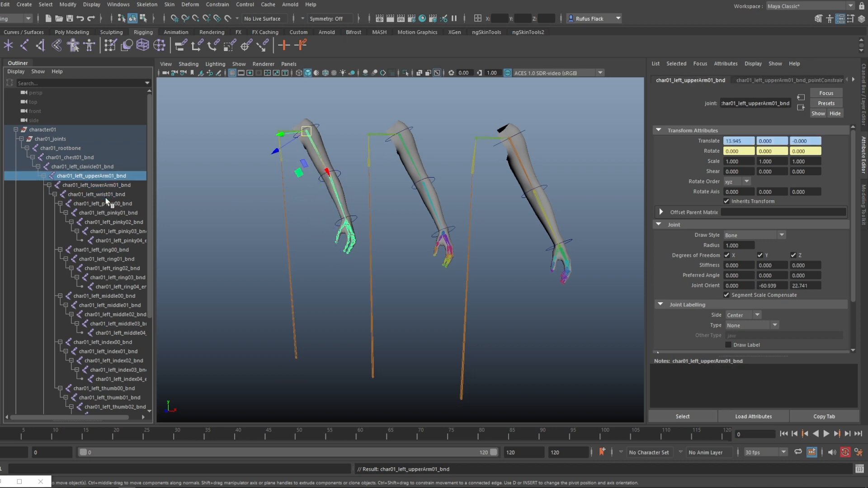
Collapse the char01_joints, char01_controls and character01 hierarchies.
{"action": "left_click", "coordinate": [22, 139]}
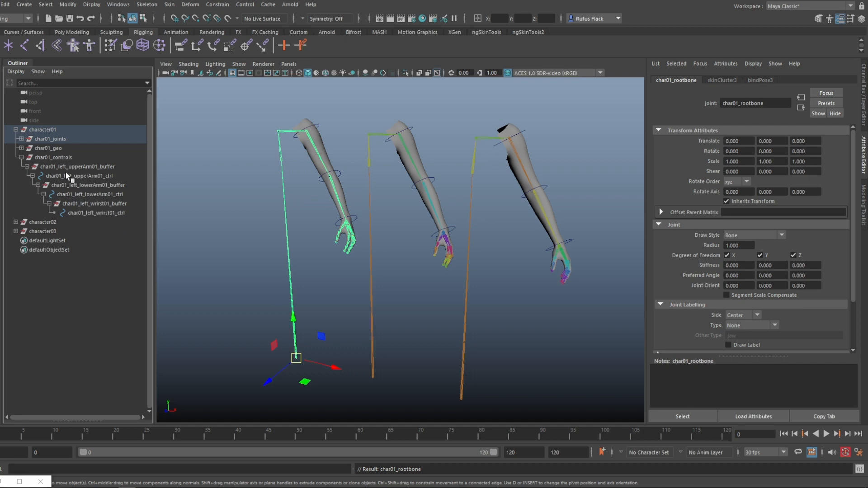
{"action": "left_click", "coordinate": [20, 158]}
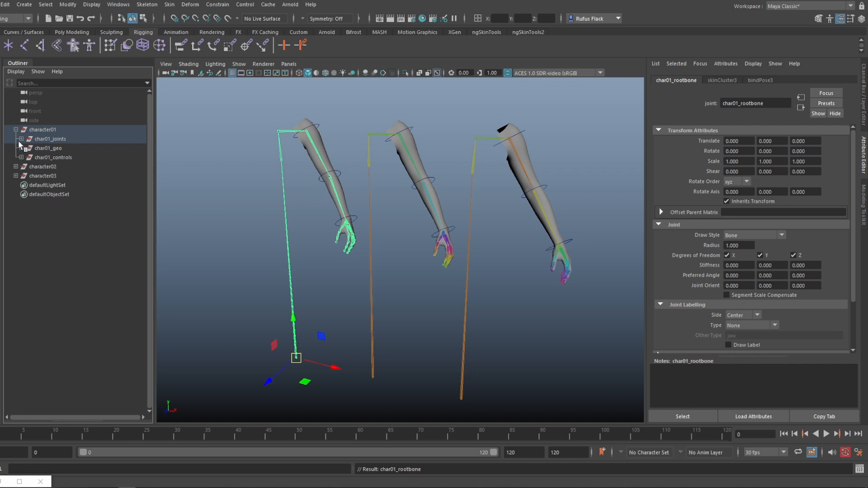
{"action": "left_click", "coordinate": [15, 130]}
Expand character02, select char02_controls to examine its separate arm buffers, and clear the selection.
{"action": "left_click", "coordinate": [20, 141]}
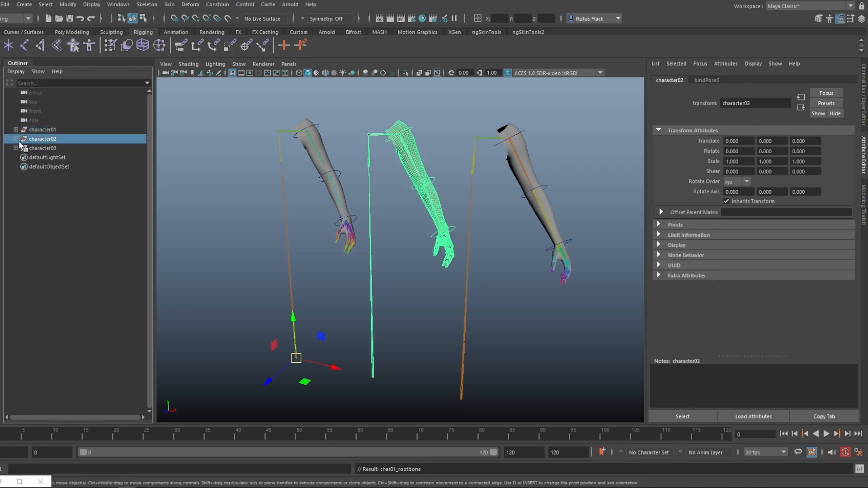
{"action": "left_click", "coordinate": [16, 139]}
{"action": "left_click", "coordinate": [52, 167]}
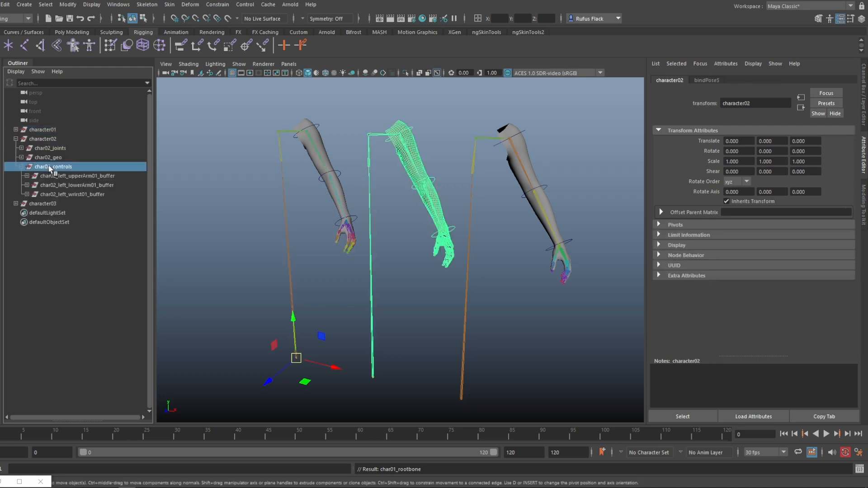
{"action": "mouse_move", "coordinate": [375, 283]}
{"action": "middle_mouse_down", "text": "alt"}
{"action": "mouse_move", "coordinate": [347, 282]}
{"action": "mouse_move", "coordinate": [371, 281]}
{"action": "middle_mouse_up", "text": "alt"}
{"action": "scroll", "coordinate": [347, 283], "scroll_direction": "up", "scroll_amount": 1}
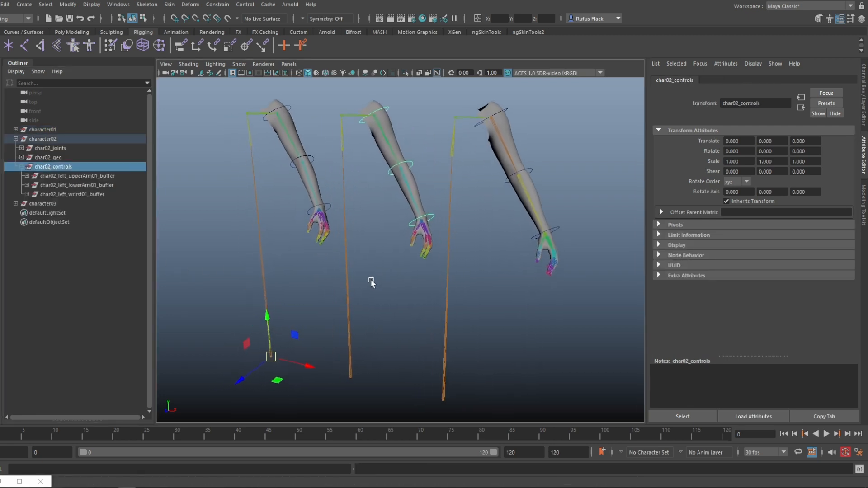
{"action": "left_click_drag", "start_coordinate": [371, 280], "coordinate": [377, 289], "text": "alt"}
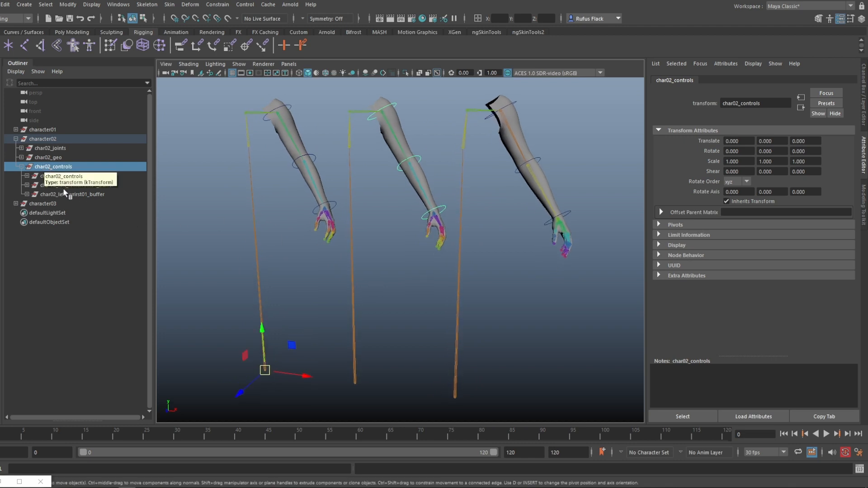
{"action": "left_click", "coordinate": [201, 211]}
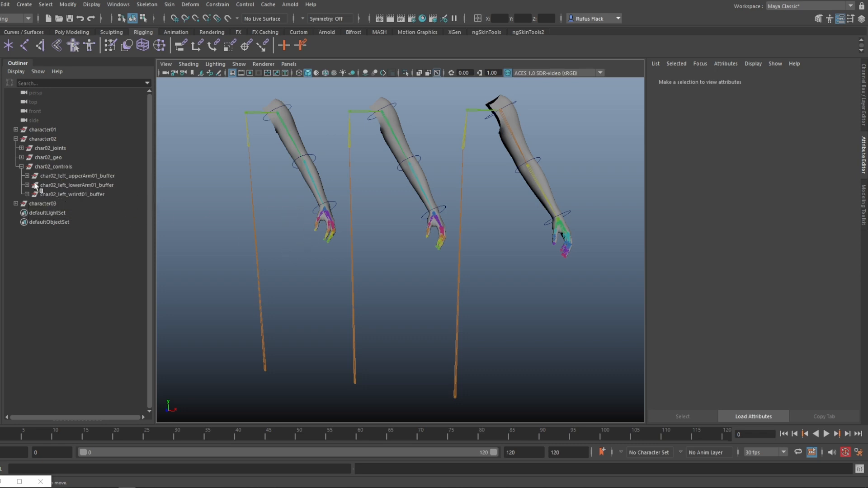
Expand the char02_joints hierarchy level by level from the root bone down to the wrist joint's finger joints.
{"action": "left_click", "coordinate": [21, 148]}
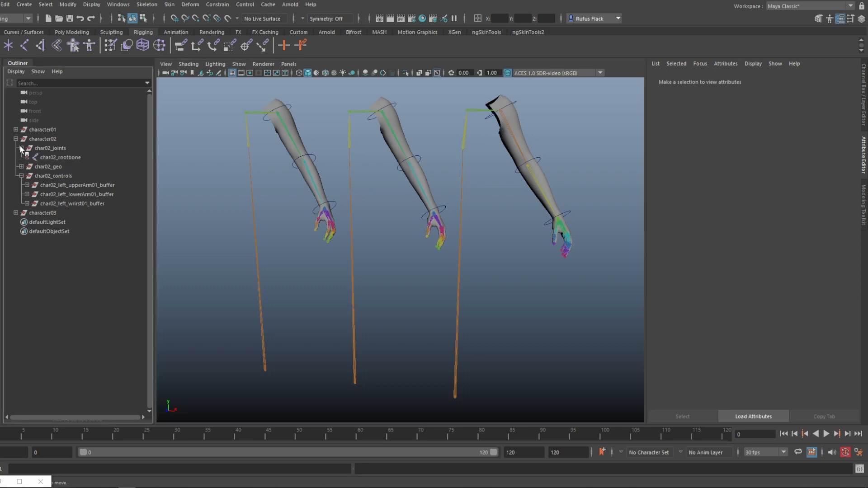
{"action": "left_click", "coordinate": [27, 158]}
{"action": "left_click", "coordinate": [33, 167]}
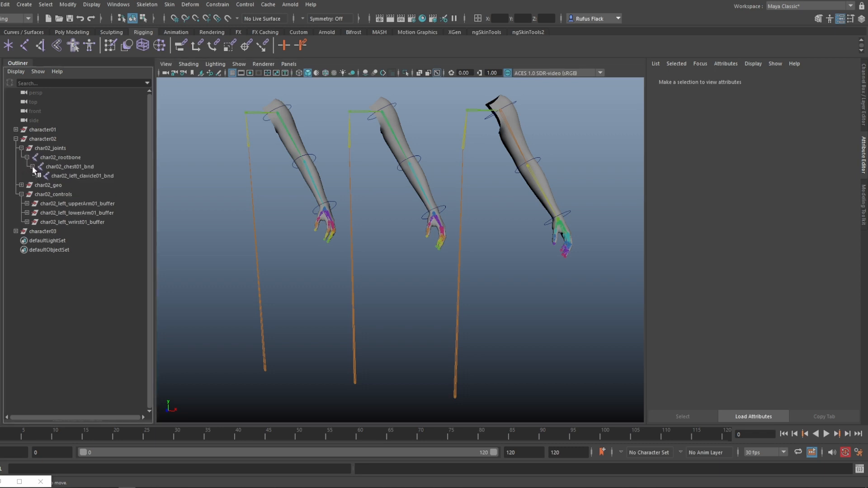
{"action": "left_click", "coordinate": [38, 176]}
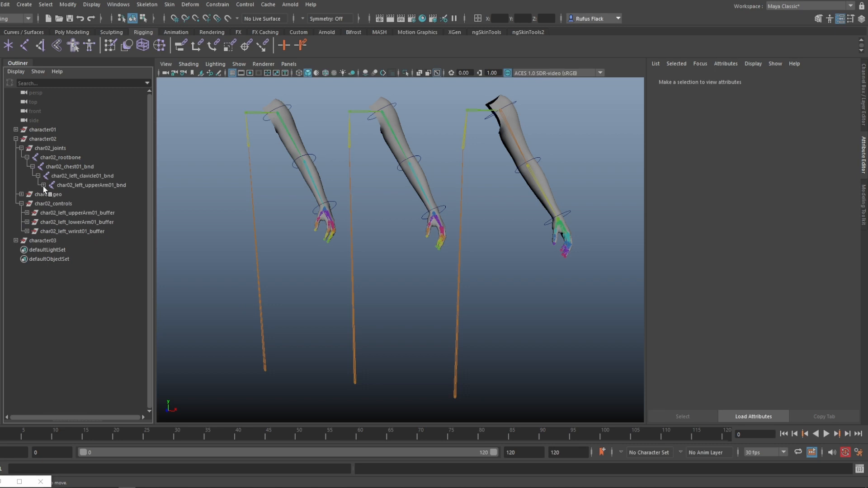
{"action": "left_click", "coordinate": [43, 185]}
{"action": "left_click", "coordinate": [49, 194]}
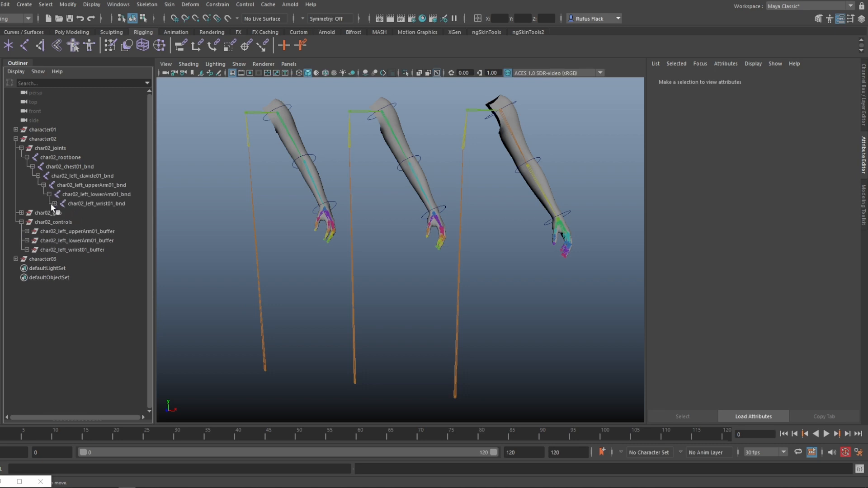
{"action": "left_click", "coordinate": [54, 203]}
Step up character02's bind joints from char02_left_wrist01_bnd to char02_rootbone to review the chain.
{"action": "left_click", "coordinate": [92, 202]}
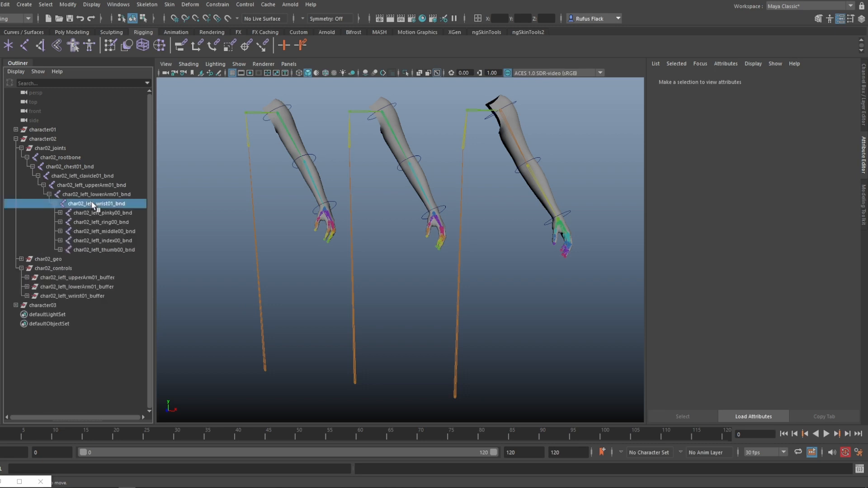
{"action": "key", "text": "Up"}
{"action": "key", "text": "Up"}
{"action": "key", "text": "Up"}
{"action": "key", "text": "Up"}
{"action": "key", "text": "Up"}
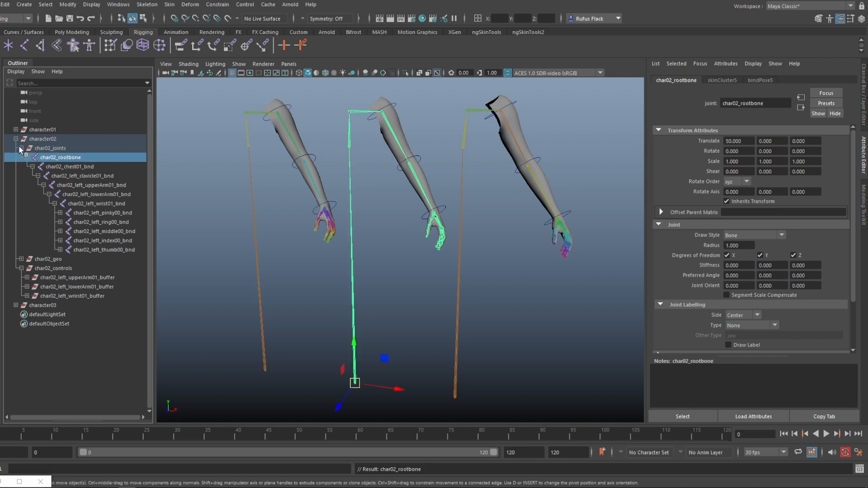
Collapse char02_joints, expand char02_left_upperArm01_buffer, and examine its offset group and buffer on the second arm.
{"action": "left_click", "coordinate": [20, 148]}
{"action": "left_click", "coordinate": [65, 177]}
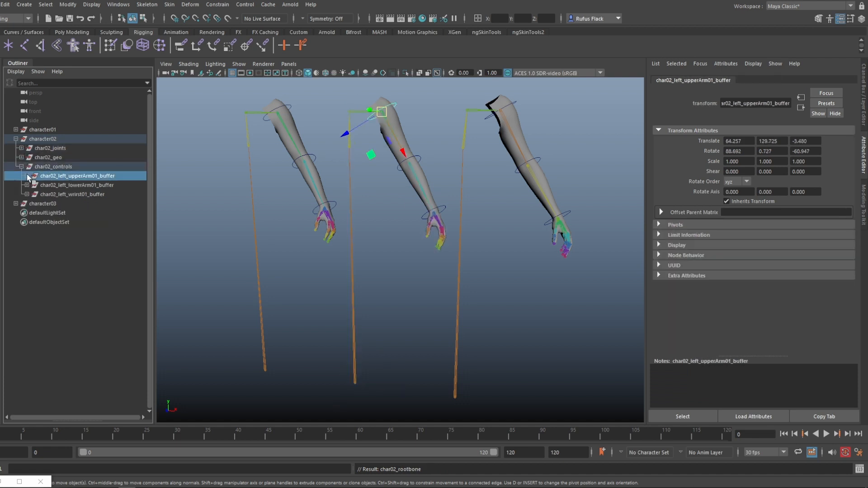
{"action": "left_click", "coordinate": [27, 176]}
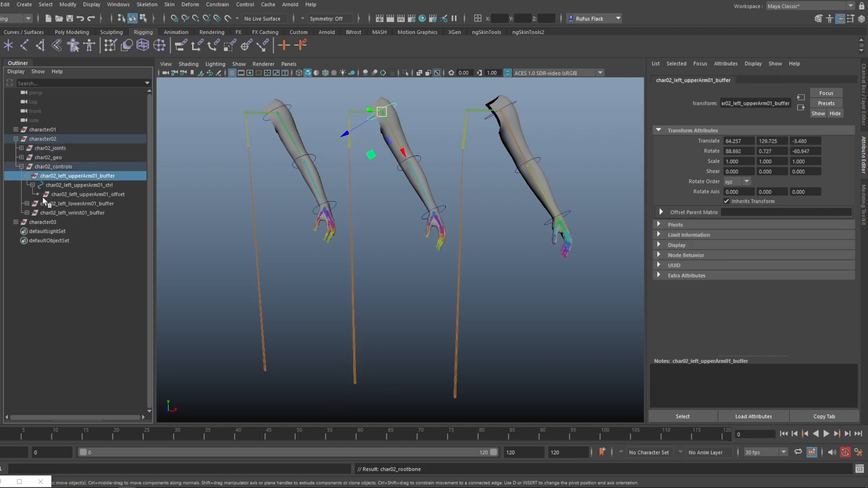
{"action": "left_click", "coordinate": [68, 195]}
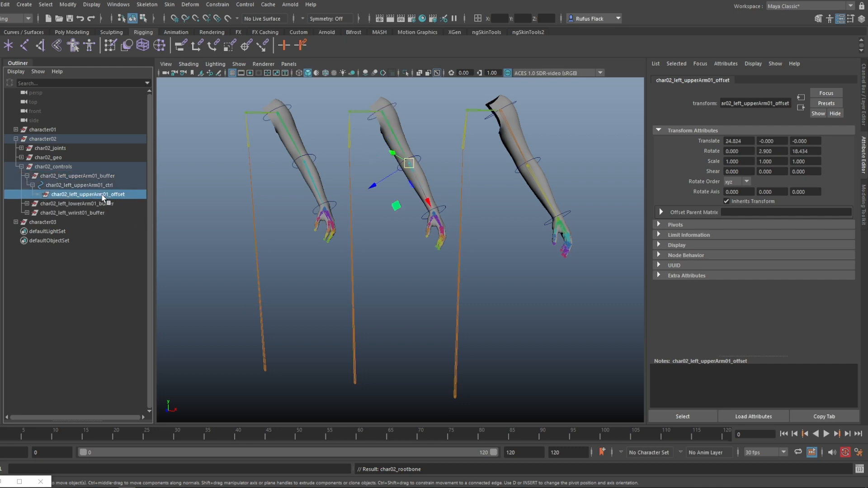
{"action": "middle_click_drag", "start_coordinate": [108, 196], "coordinate": [121, 184]}
{"action": "left_click", "coordinate": [102, 176]}
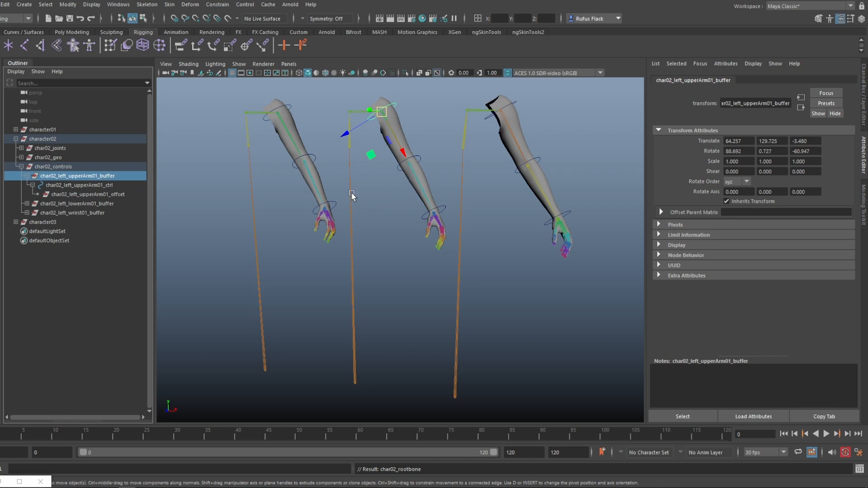
{"action": "left_click_drag", "start_coordinate": [396, 273], "coordinate": [357, 244], "text": "alt"}
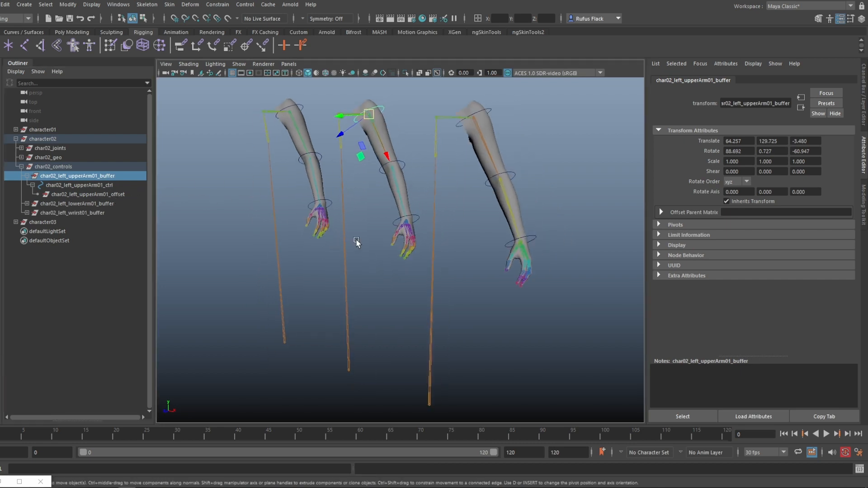
{"action": "right_click_drag", "start_coordinate": [357, 244], "coordinate": [414, 298], "text": "alt"}
{"action": "middle_click_drag", "start_coordinate": [378, 241], "coordinate": [406, 335], "text": "alt"}
{"action": "right_click_drag", "start_coordinate": [381, 284], "coordinate": [393, 286], "text": "alt"}
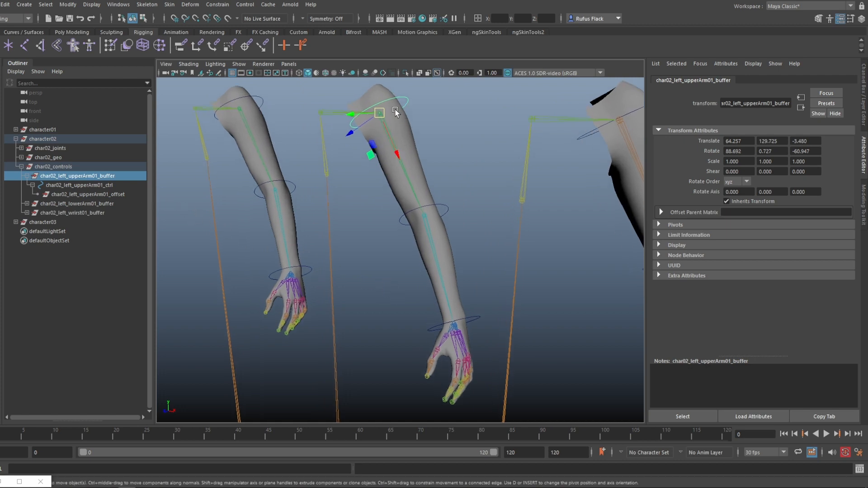
Examine char02_left_upperArm01_ctrl and its child char02_left_upperArm01_offset on the second arm.
{"action": "left_click", "coordinate": [125, 187]}
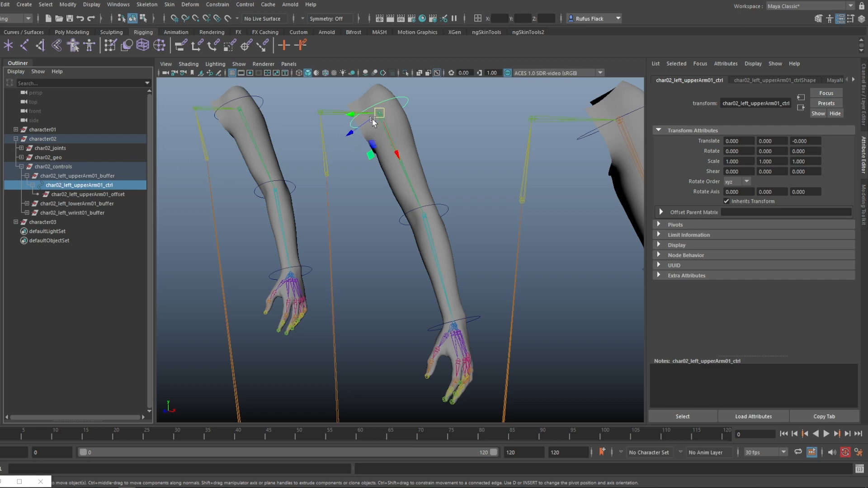
{"action": "left_click", "coordinate": [103, 196]}
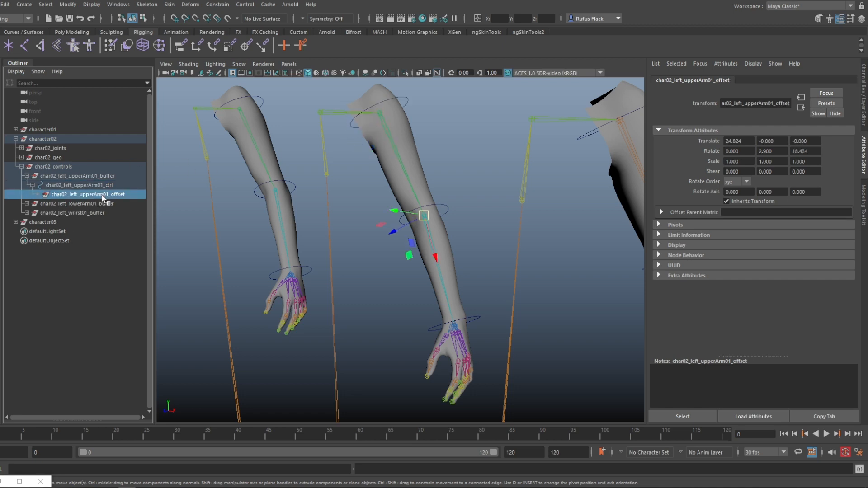
{"action": "left_click_drag", "start_coordinate": [312, 246], "coordinate": [380, 259], "text": "alt"}
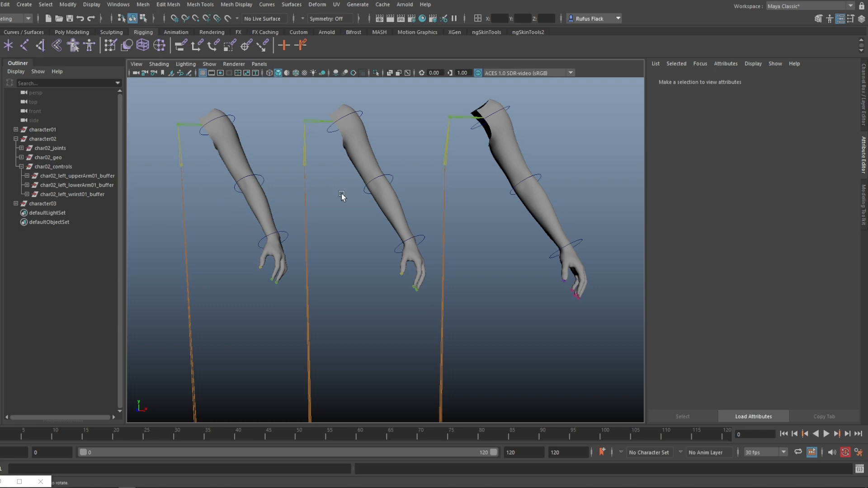
Point-constrain char02_left_upperArm01_bnd to char02_left_upperArm01_ctrl with Maintain offset enabled, and clear the selection.
{"action": "left_click", "coordinate": [362, 115]}
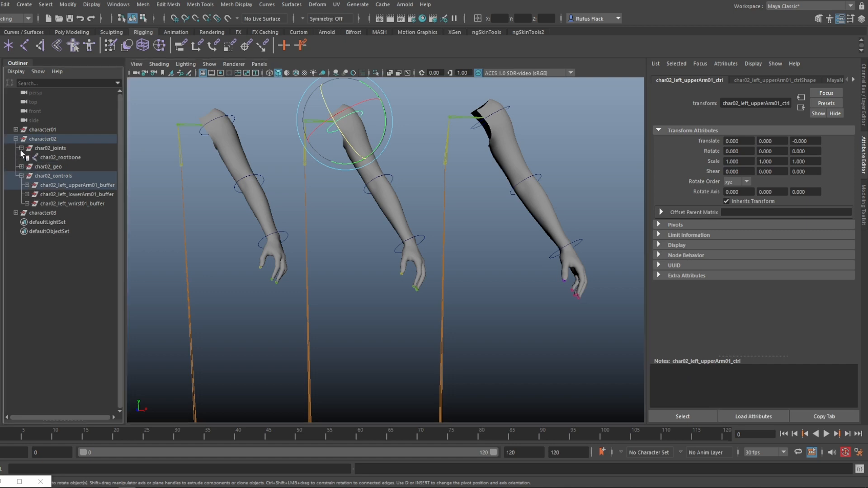
{"action": "left_click", "coordinate": [21, 148]}
{"action": "left_click", "coordinate": [33, 166]}
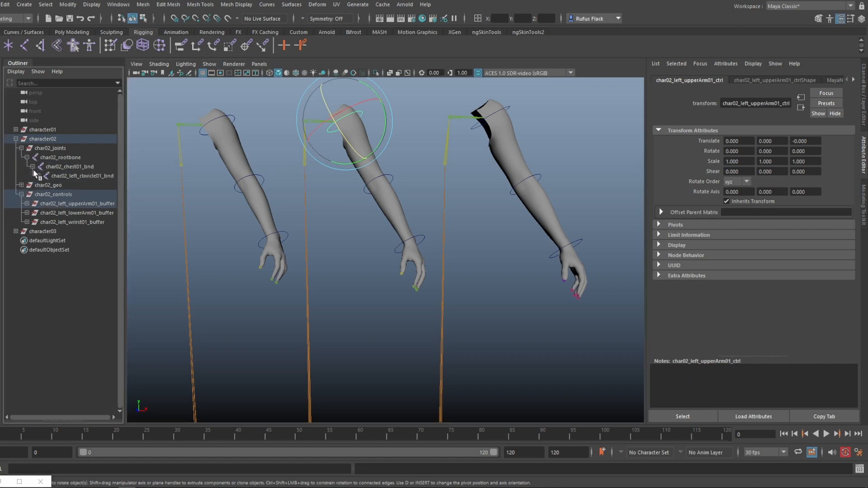
{"action": "left_click", "coordinate": [39, 176]}
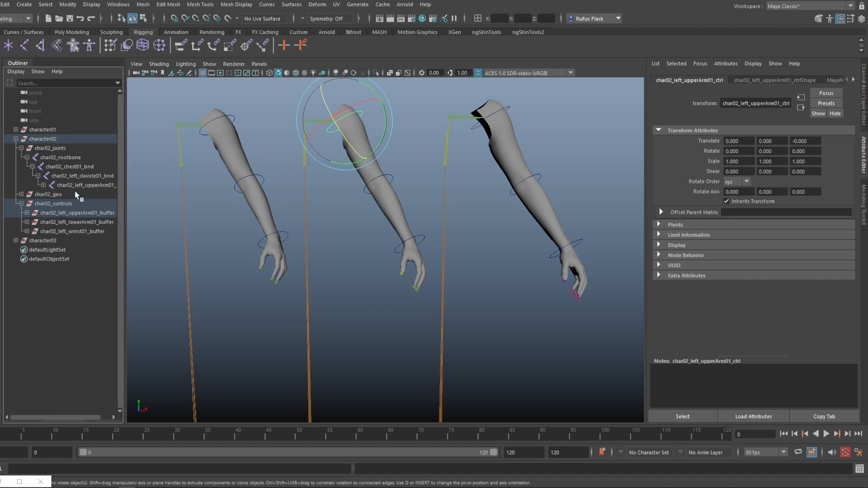
{"action": "left_click", "coordinate": [78, 186]}
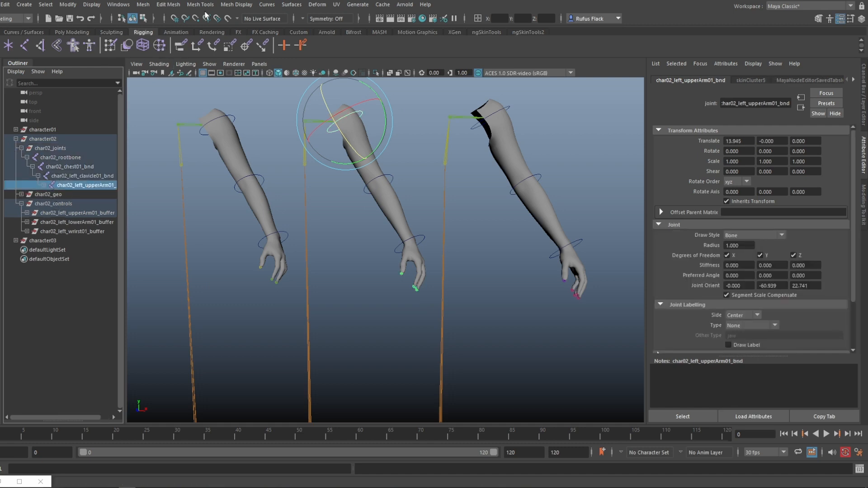
{"action": "left_click", "coordinate": [16, 18]}
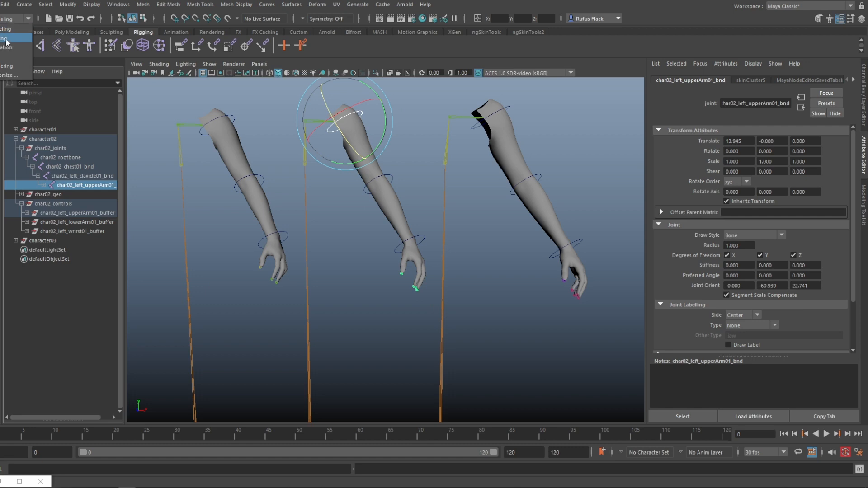
{"action": "left_click", "coordinate": [11, 41]}
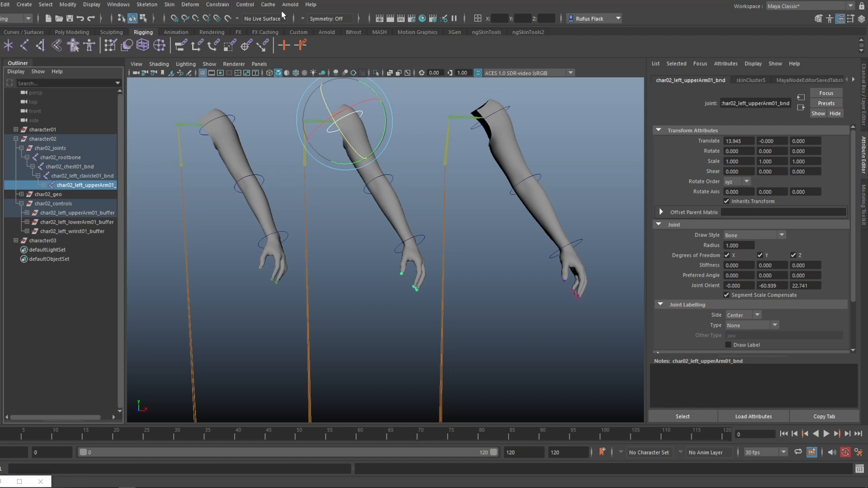
{"action": "left_click", "coordinate": [216, 6]}
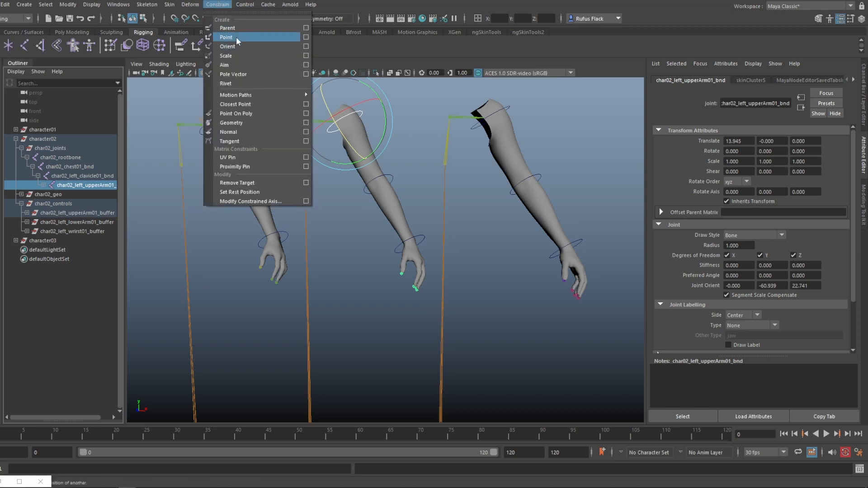
{"action": "left_click", "coordinate": [306, 37]}
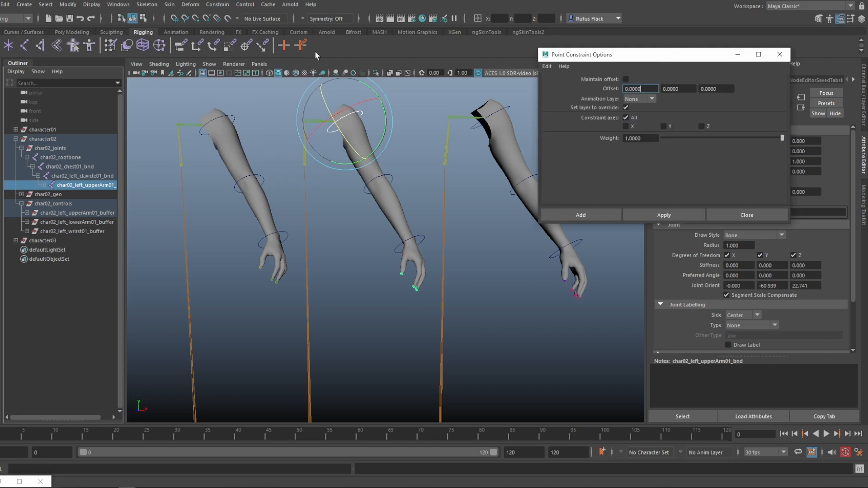
{"action": "left_click", "coordinate": [626, 79]}
{"action": "left_click", "coordinate": [665, 214]}
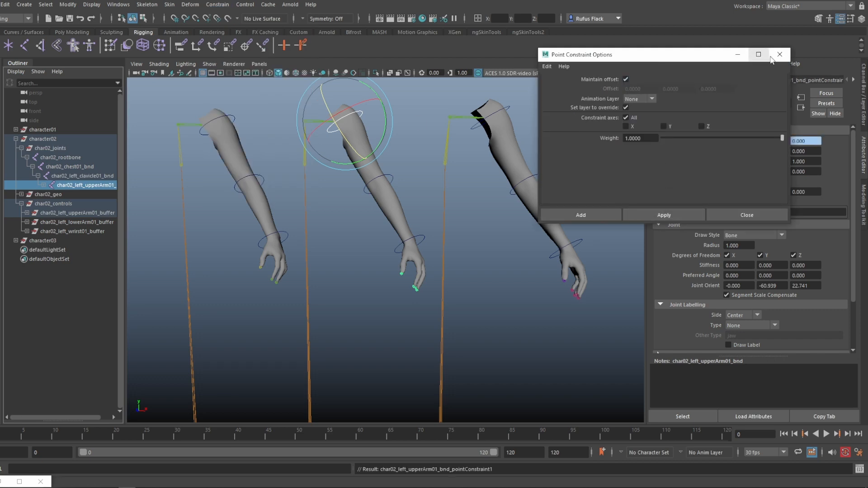
{"action": "left_click", "coordinate": [780, 54]}
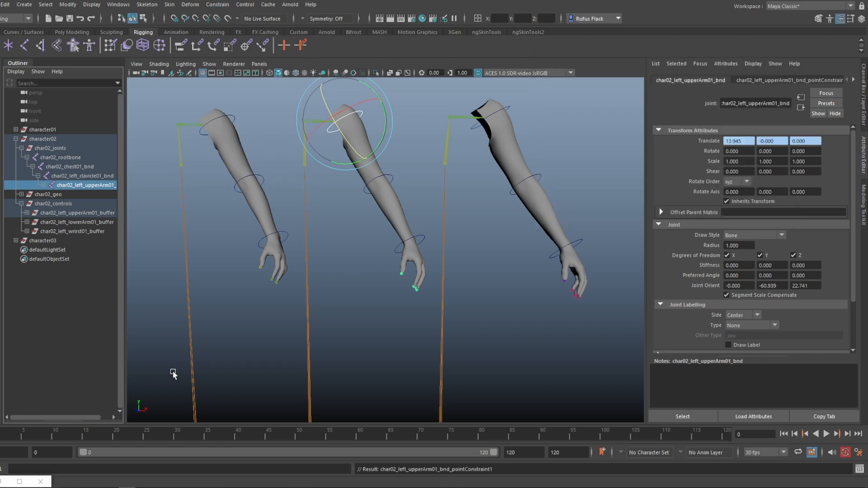
{"action": "left_click", "coordinate": [251, 331]}
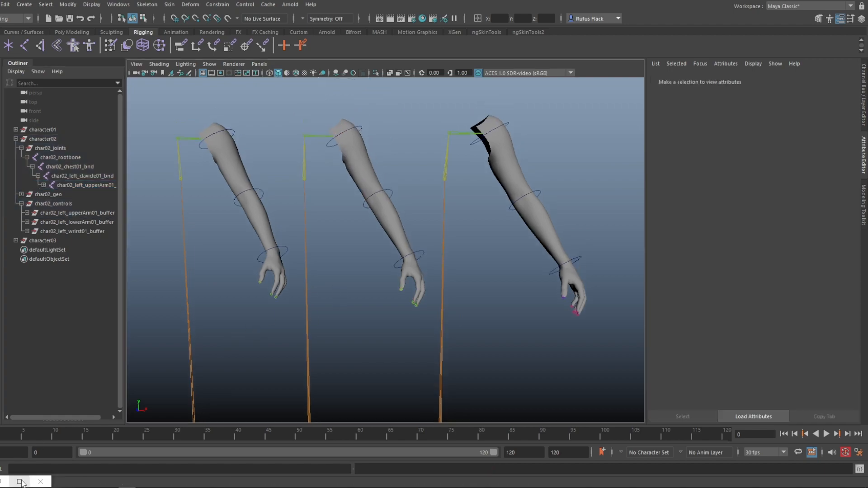
Bring up the Node Editor and examine the point constraint network between char02's upper-arm control and bind joint, following the joints down to the wrist.
{"action": "left_click", "coordinate": [19, 481]}
{"action": "left_click_drag", "start_coordinate": [289, 1], "coordinate": [318, 108]}
{"action": "right_click_drag", "start_coordinate": [335, 316], "coordinate": [310, 335], "text": "alt"}
{"action": "middle_click_drag", "start_coordinate": [311, 336], "coordinate": [350, 266], "text": "alt"}
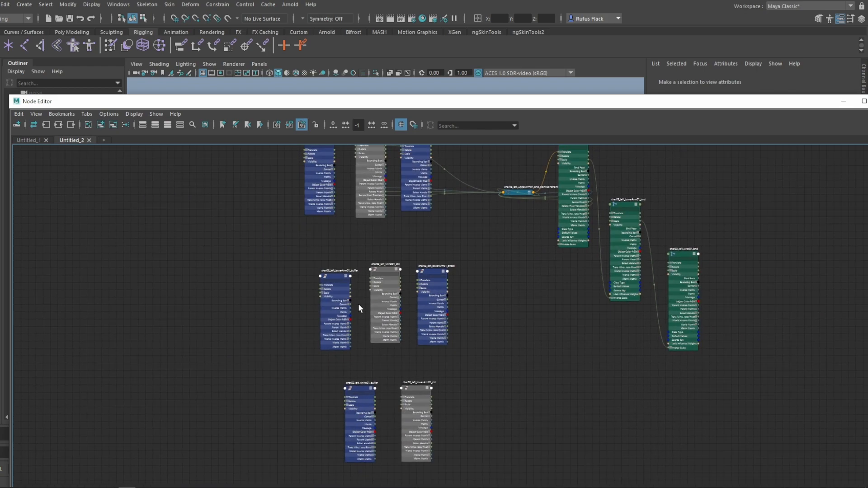
{"action": "right_click_drag", "start_coordinate": [349, 297], "coordinate": [333, 277], "text": "alt"}
{"action": "middle_click_drag", "start_coordinate": [316, 270], "coordinate": [258, 306], "text": "alt"}
{"action": "right_click_drag", "start_coordinate": [262, 275], "coordinate": [438, 352], "text": "alt"}
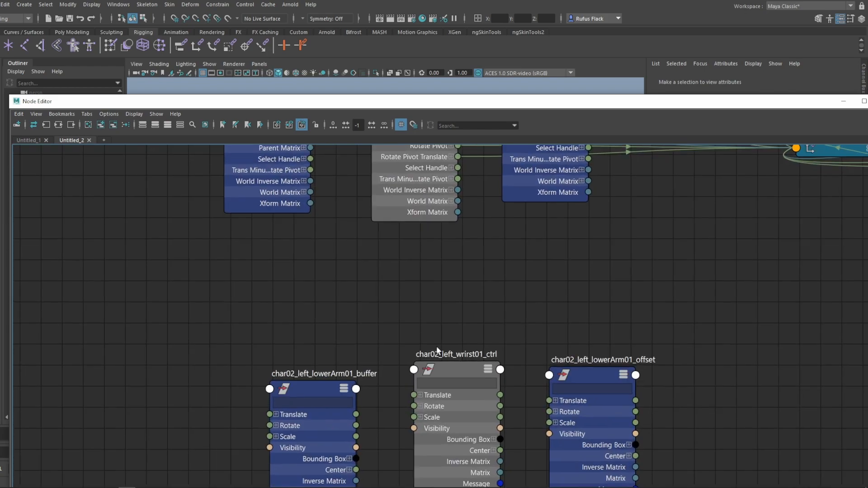
{"action": "middle_click_drag", "start_coordinate": [362, 312], "coordinate": [330, 434], "text": "alt"}
{"action": "right_click_drag", "start_coordinate": [298, 357], "coordinate": [277, 333], "text": "alt"}
{"action": "middle_click_drag", "start_coordinate": [277, 333], "coordinate": [273, 369], "text": "alt"}
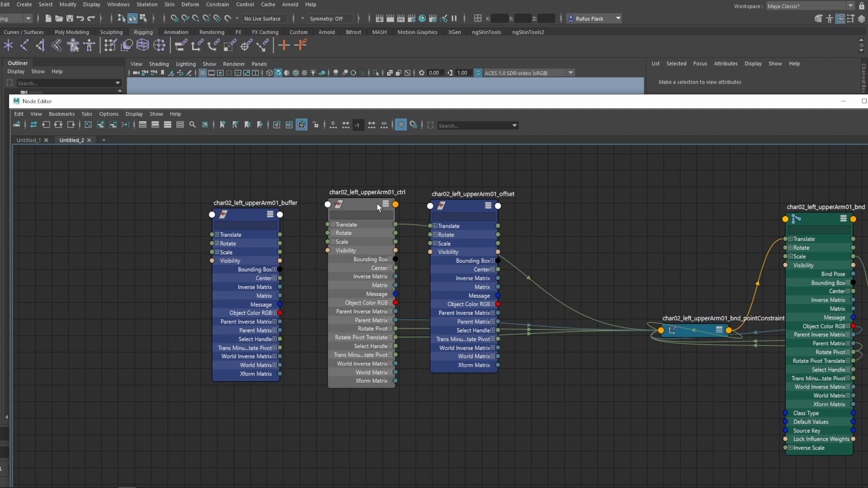
{"action": "middle_click_drag", "start_coordinate": [432, 415], "coordinate": [353, 393], "text": "alt"}
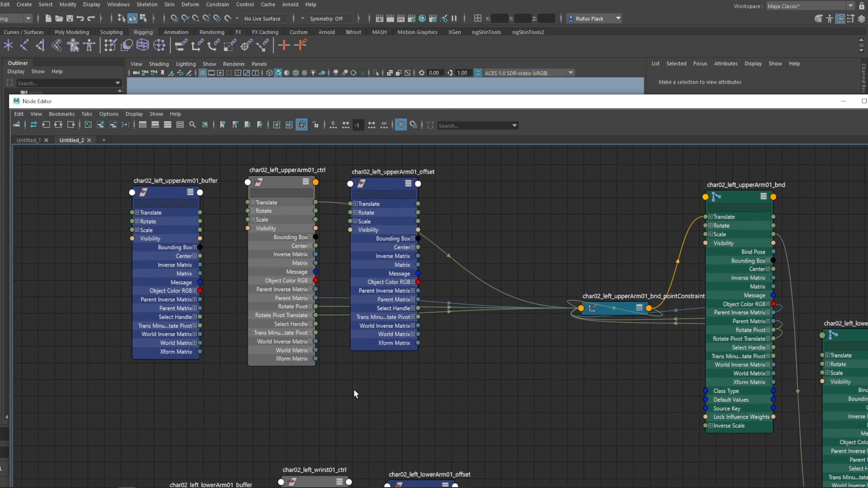
{"action": "middle_click_drag", "start_coordinate": [578, 361], "coordinate": [442, 345], "text": "alt"}
{"action": "middle_click_drag", "start_coordinate": [527, 345], "coordinate": [496, 308], "text": "alt"}
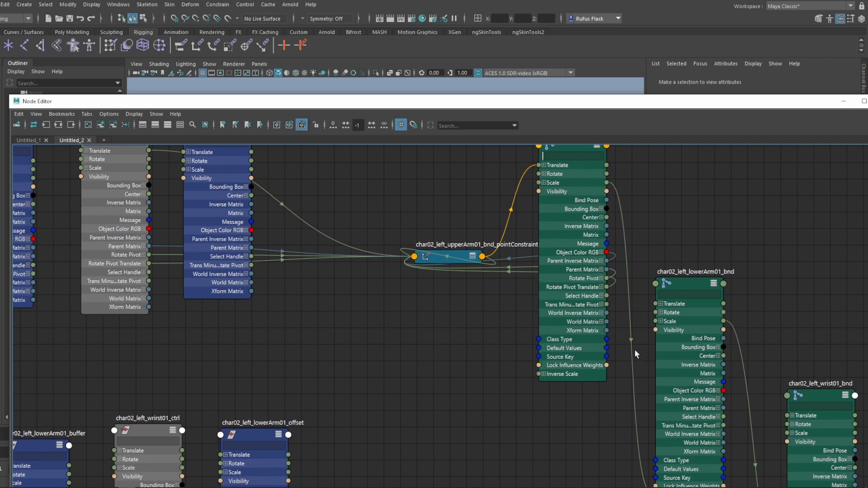
{"action": "middle_click_drag", "start_coordinate": [771, 420], "coordinate": [683, 316], "text": "alt"}
Rearrange the char02_left_lowerArm01_buffer, char02_left_wrirst01_ctrl and char02_left_lowerArm01_offset nodes in the middle row of the graph.
{"action": "middle_click_drag", "start_coordinate": [353, 391], "coordinate": [576, 348], "text": "alt"}
{"action": "scroll", "coordinate": [470, 335], "scroll_direction": "down", "scroll_amount": 1}
{"action": "middle_click_drag", "start_coordinate": [431, 337], "coordinate": [463, 309], "text": "alt"}
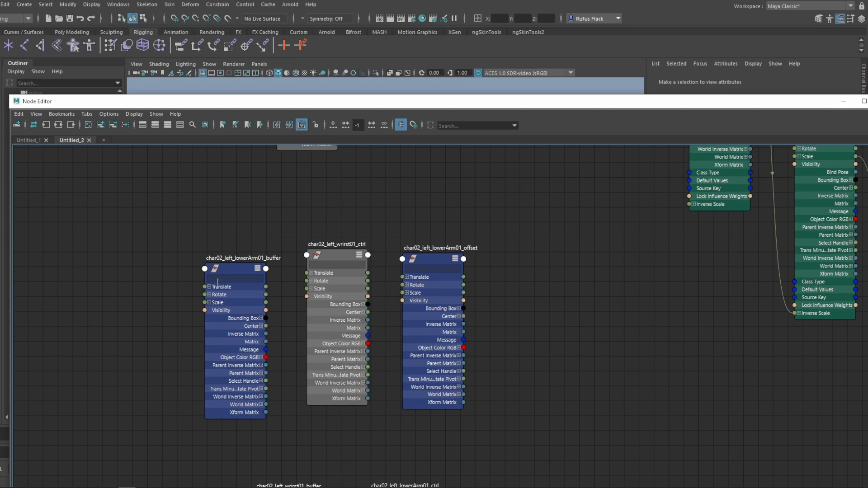
{"action": "left_click_drag", "start_coordinate": [229, 270], "coordinate": [219, 260]}
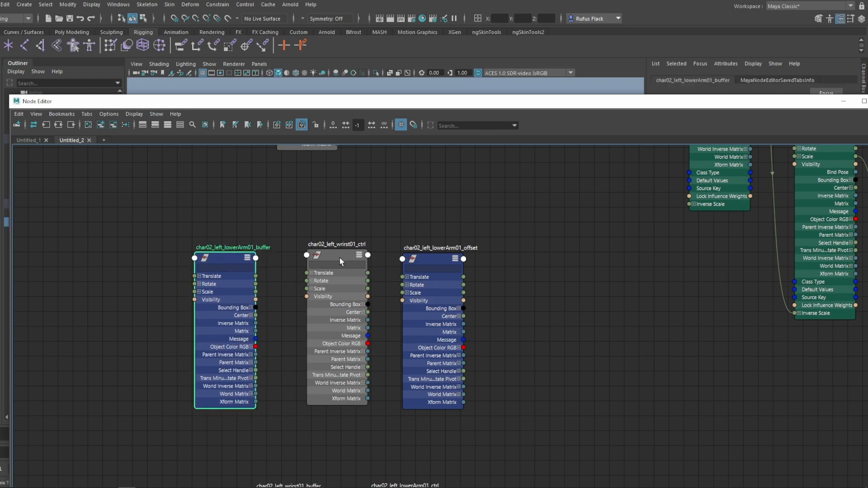
{"action": "left_click_drag", "start_coordinate": [341, 258], "coordinate": [319, 256]}
{"action": "left_click_drag", "start_coordinate": [433, 257], "coordinate": [441, 258]}
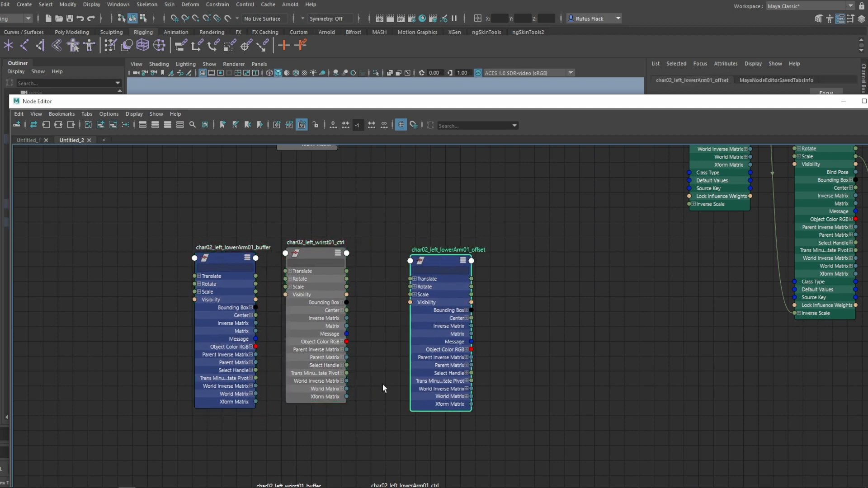
Move the char02_left_wrirst01_buffer and char02_left_lowerArm01_ctrl nodes slightly closer to the row above them.
{"action": "middle_click_drag", "start_coordinate": [332, 466], "coordinate": [346, 387], "text": "alt"}
{"action": "scroll", "coordinate": [346, 386], "scroll_direction": "down", "scroll_amount": 1}
{"action": "left_click", "coordinate": [315, 410]}
{"action": "left_click_drag", "start_coordinate": [315, 408], "coordinate": [299, 393]}
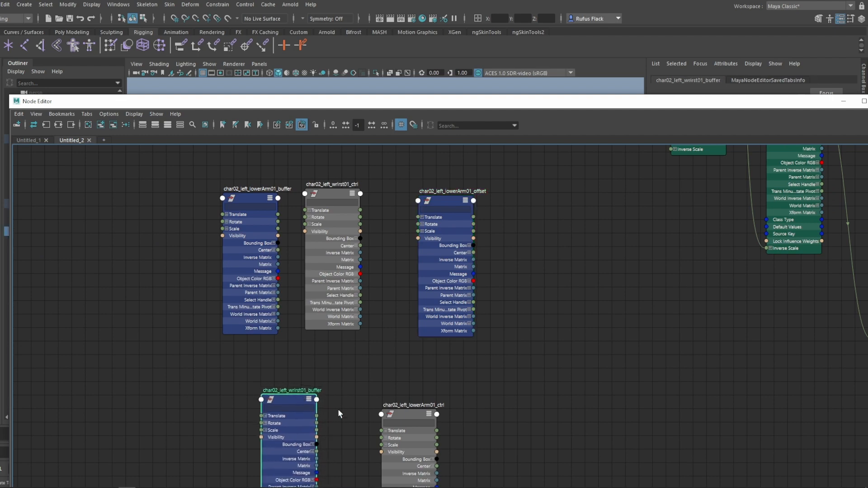
{"action": "left_click_drag", "start_coordinate": [408, 416], "coordinate": [396, 403]}
Place the char02_left_upperArm01_offset node in front of char02_left_lowerArm01_buffer, and char02_left_lowerArm01_offset in front of char02_left_wrirst01_buffer.
{"action": "right_click_drag", "start_coordinate": [388, 368], "coordinate": [387, 370], "text": "alt"}
{"action": "middle_click_drag", "start_coordinate": [387, 370], "coordinate": [407, 487], "text": "alt"}
{"action": "middle_click_drag", "start_coordinate": [415, 228], "coordinate": [475, 287], "text": "alt"}
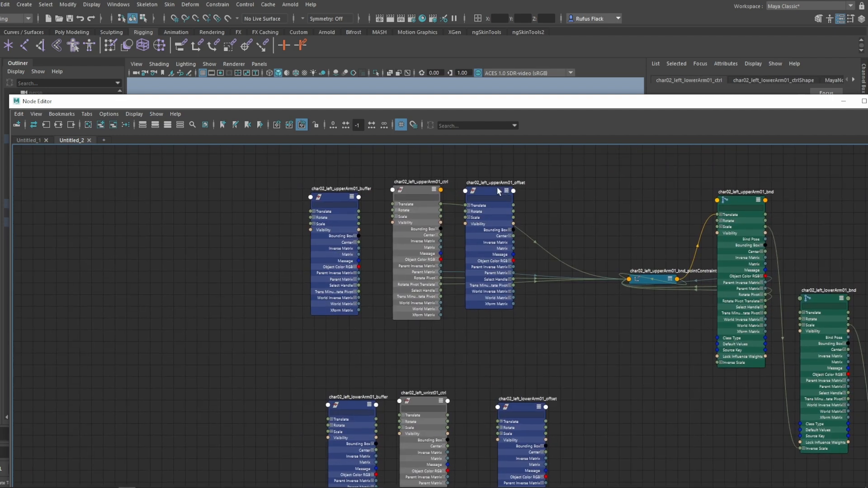
{"action": "left_click_drag", "start_coordinate": [497, 191], "coordinate": [276, 398]}
{"action": "middle_click_drag", "start_coordinate": [242, 407], "coordinate": [243, 321], "text": "alt"}
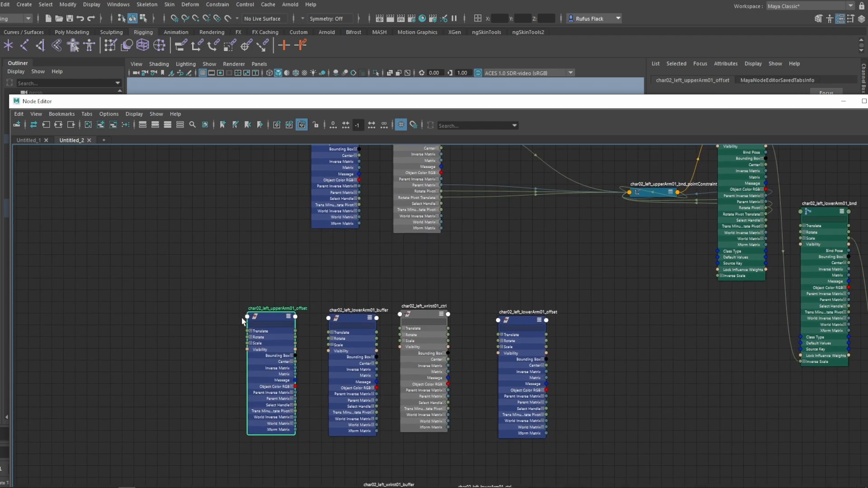
{"action": "middle_click_drag", "start_coordinate": [400, 426], "coordinate": [439, 345], "text": "alt"}
{"action": "right_click_drag", "start_coordinate": [438, 345], "coordinate": [390, 323], "text": "alt"}
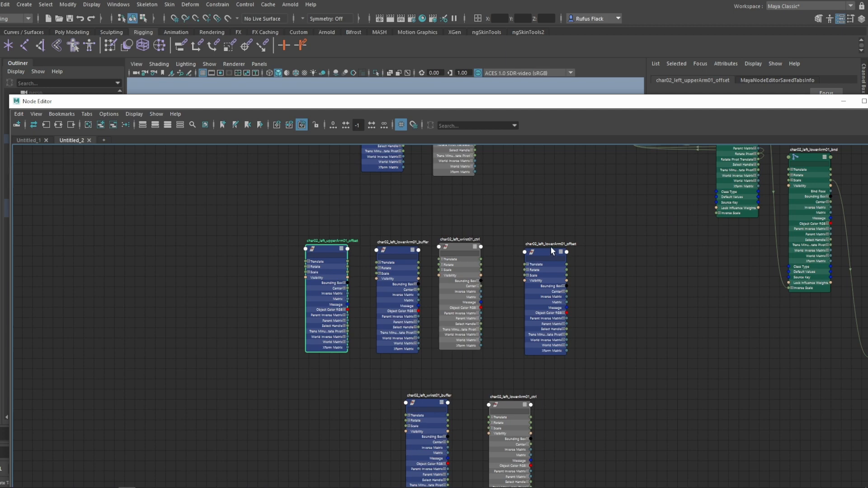
{"action": "left_click_drag", "start_coordinate": [545, 250], "coordinate": [356, 396]}
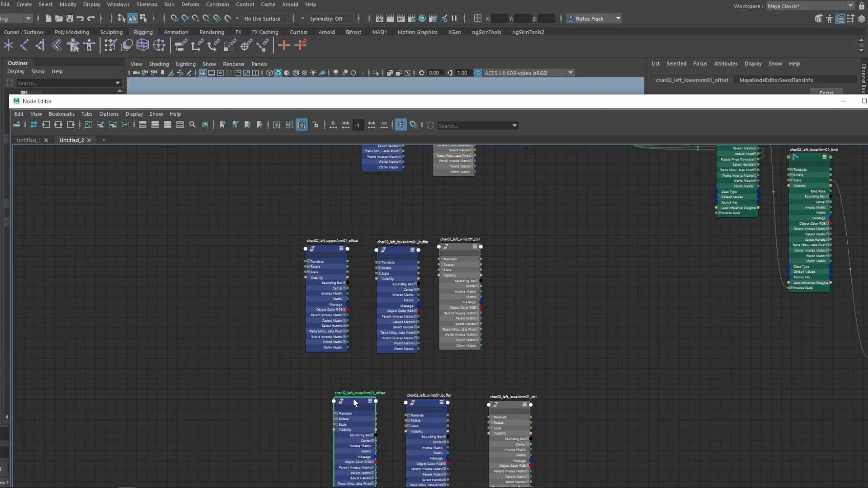
Tighten the lowest node row by moving char02_left_wrirst01_buffer and char02_left_lowerArm01_ctrl closer to the lower-arm offset node.
{"action": "middle_click_drag", "start_coordinate": [354, 398], "coordinate": [284, 344], "text": "alt"}
{"action": "left_click_drag", "start_coordinate": [397, 352], "coordinate": [387, 353]}
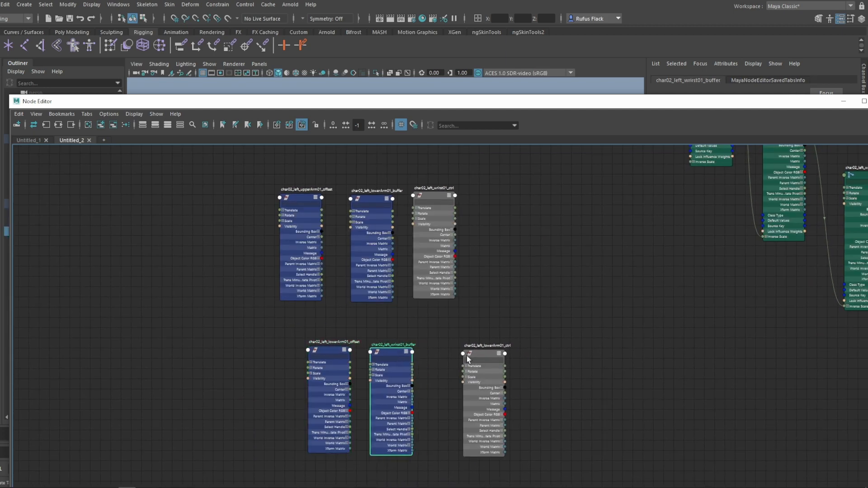
{"action": "left_click_drag", "start_coordinate": [468, 355], "coordinate": [439, 355]}
Reposition the upper-arm point constraint node and connect char02_left_upperArm01_ctrl's Rotate to char02_left_upperArm01_bnd's Rotate.
{"action": "middle_click_drag", "start_coordinate": [450, 311], "coordinate": [421, 487], "text": "alt"}
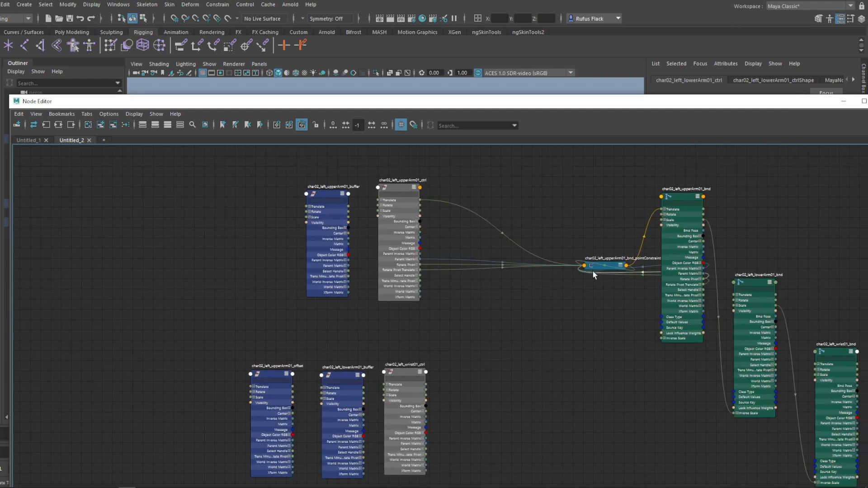
{"action": "left_click_drag", "start_coordinate": [604, 265], "coordinate": [563, 225]}
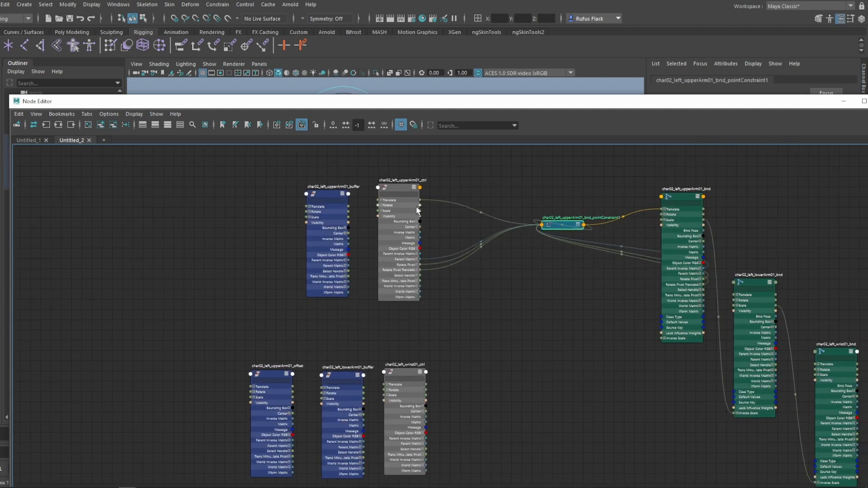
{"action": "left_click_drag", "start_coordinate": [421, 205], "coordinate": [661, 214]}
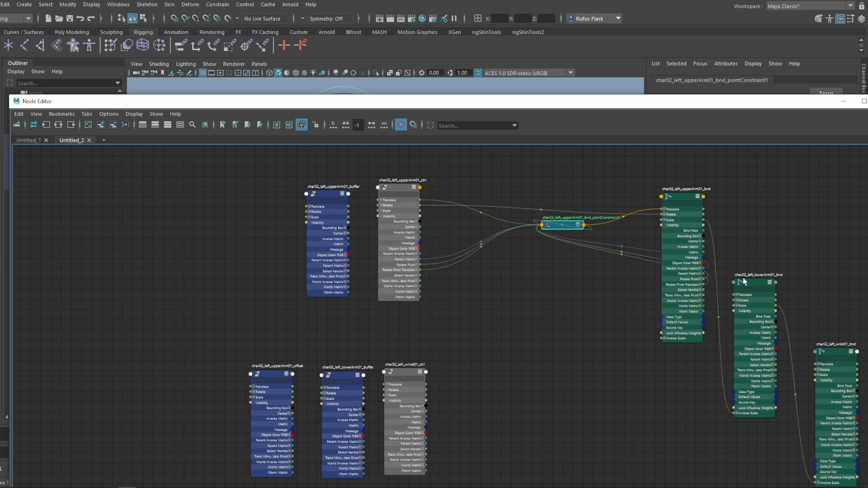
Move the char02_left_lowerArm01_bnd node away from char02_left_wrist01_bnd, below the upper-arm bind joint and level with the lower control rows.
{"action": "left_click_drag", "start_coordinate": [754, 279], "coordinate": [662, 406]}
{"action": "middle_click_drag", "start_coordinate": [497, 365], "coordinate": [442, 223], "text": "alt"}
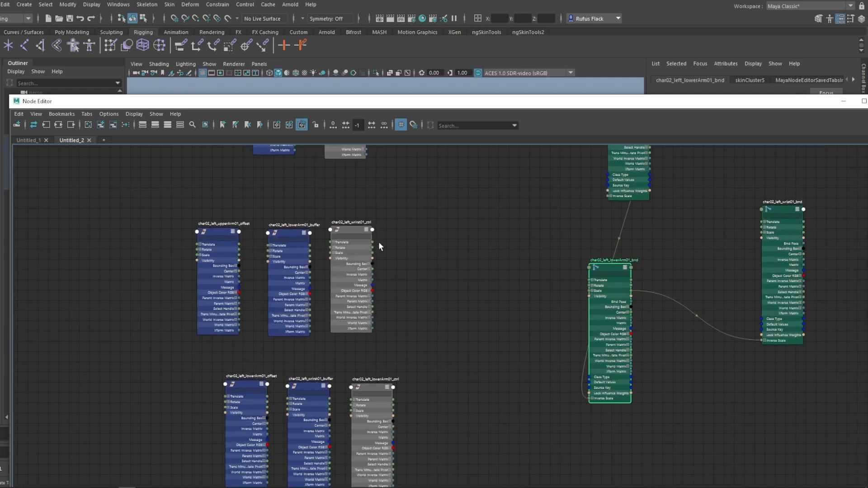
Try to connect char02_left_wrirst01_ctrl's Rotate to char02_left_lowerArm01_bnd's Rotate.
{"action": "left_click_drag", "start_coordinate": [373, 248], "coordinate": [590, 285]}
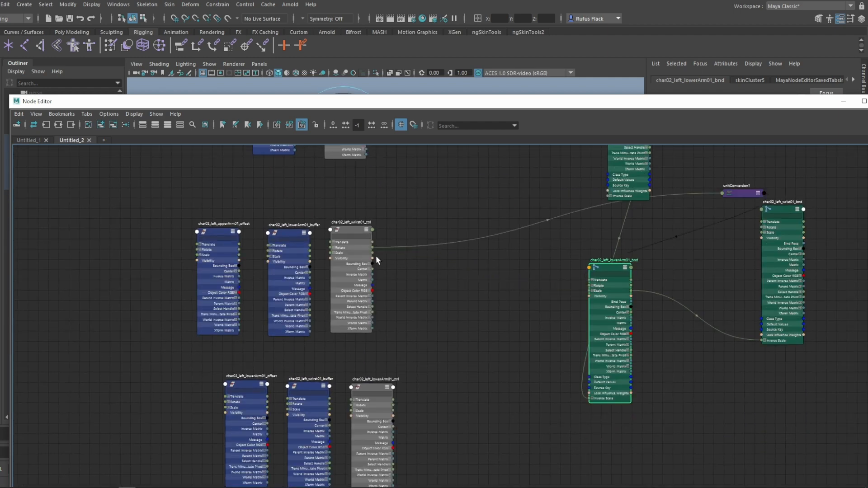
{"action": "key", "text": "ctrl+z"}
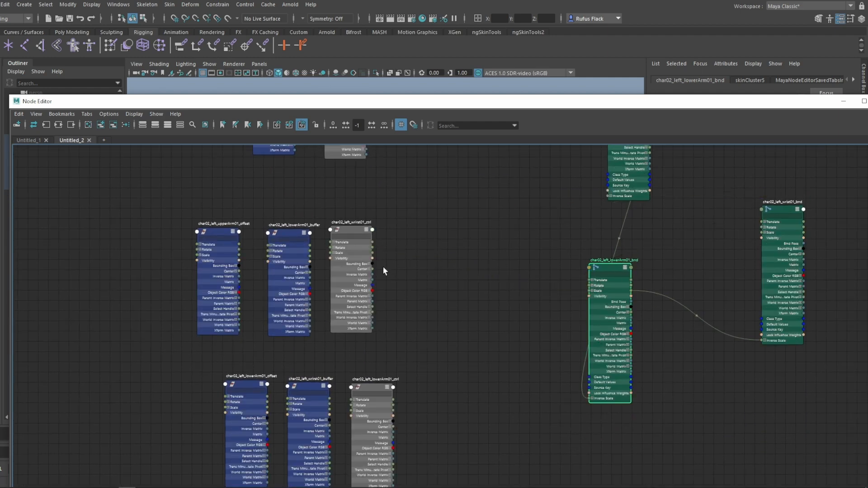
{"action": "scroll", "coordinate": [436, 299], "scroll_direction": "up", "scroll_amount": 3}
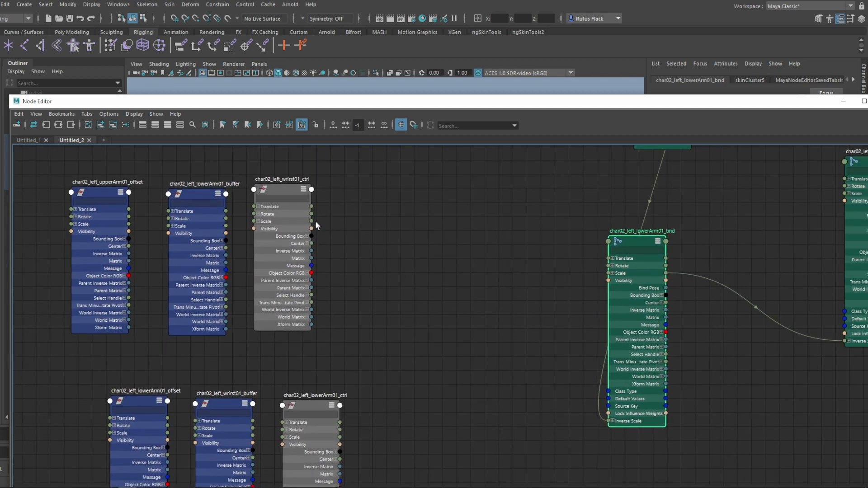
{"action": "left_click_drag", "start_coordinate": [311, 215], "coordinate": [614, 264]}
{"action": "scroll", "coordinate": [511, 310], "scroll_direction": "down", "scroll_amount": 2}
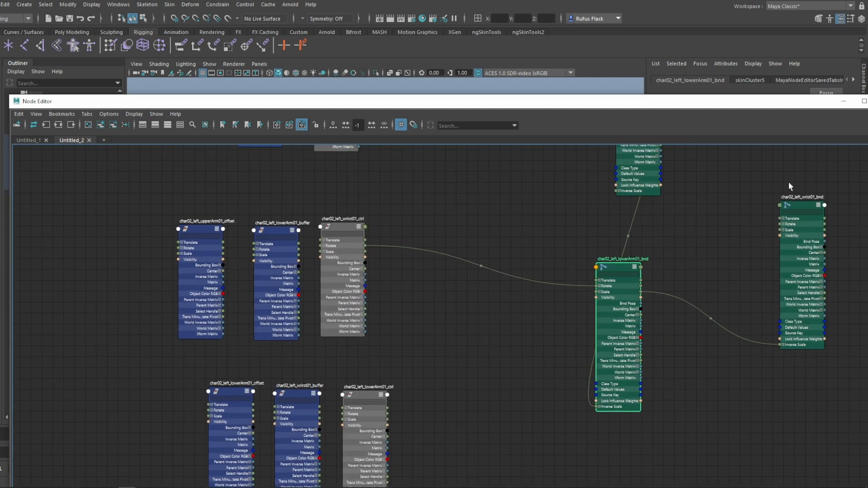
Move the char02_left_wrist01_bnd node below char02_left_lowerArm01_bnd, beside the lowest control row.
{"action": "left_click_drag", "start_coordinate": [799, 202], "coordinate": [561, 418]}
{"action": "scroll", "coordinate": [465, 283], "scroll_direction": "up", "scroll_amount": 4}
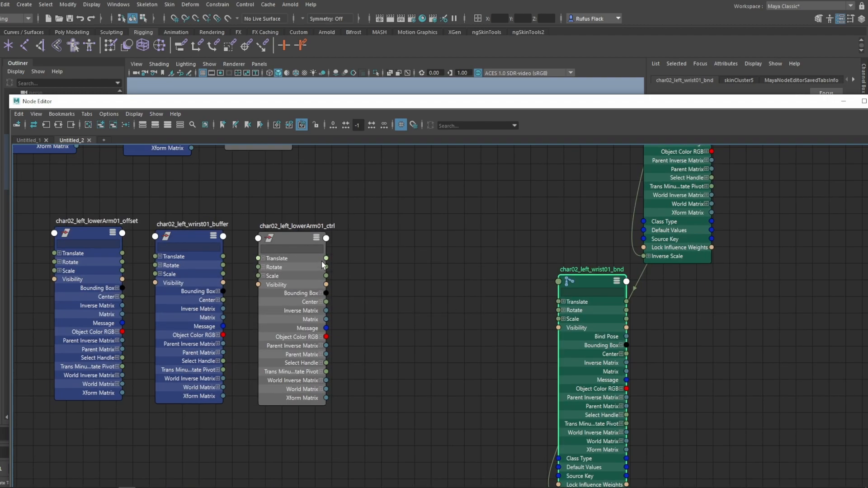
{"action": "scroll", "coordinate": [291, 258], "scroll_direction": "down", "scroll_amount": 3}
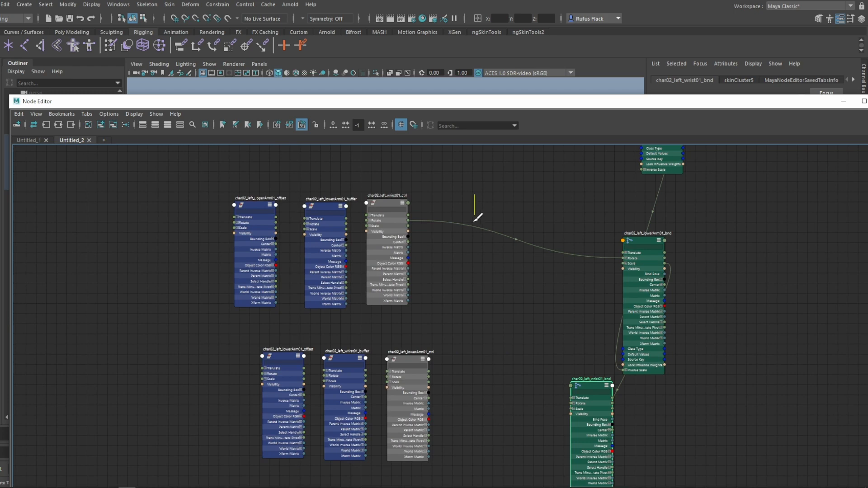
Cut the wrist control's Rotate connection to the lower-arm joint and swap the wrist and lower-arm control nodes between their rows.
{"action": "left_click_drag", "start_coordinate": [474, 217], "coordinate": [475, 231], "text": "ctrl+shift"}
{"action": "left_click_drag", "start_coordinate": [392, 208], "coordinate": [393, 180]}
Connect the Rotate of char02_left_lowerArm01_ctrl and char02_left_wrirst01_ctrl to the Rotate of char02_left_lowerArm01_bnd and char02_left_wrist01_bnd respectively.
{"action": "scroll", "coordinate": [374, 217], "scroll_direction": "up", "scroll_amount": 3}
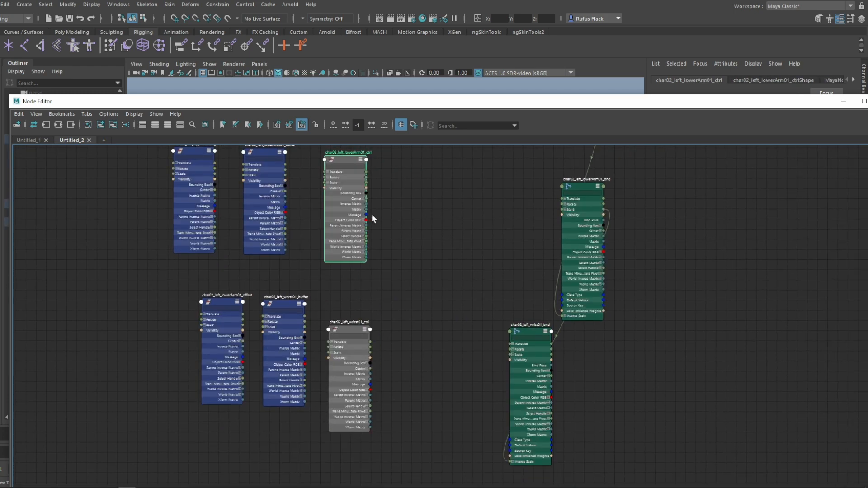
{"action": "left_click_drag", "start_coordinate": [324, 193], "coordinate": [592, 228]}
{"action": "middle_click_drag", "start_coordinate": [429, 420], "coordinate": [411, 335], "text": "alt"}
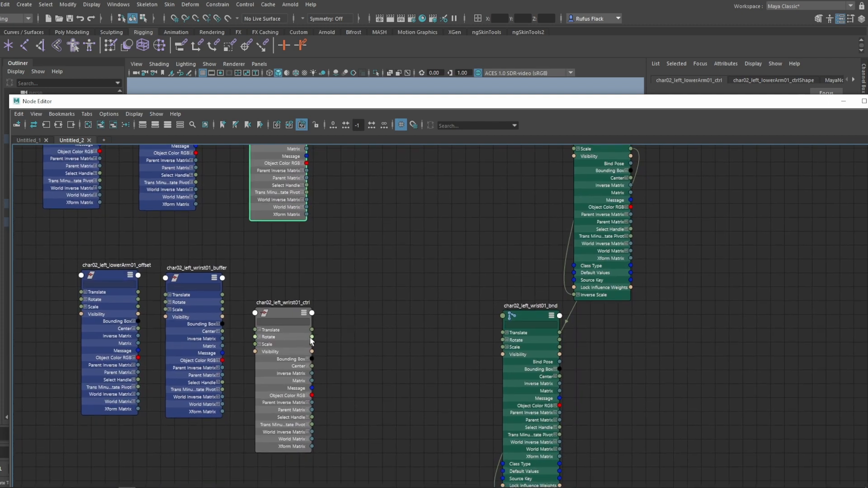
{"action": "left_click_drag", "start_coordinate": [318, 337], "coordinate": [508, 340]}
Create a plusMinusAverage node between char02_left_lowerArm01_ctrl and char02_left_lowerArm01_bnd.
{"action": "scroll", "coordinate": [426, 441], "scroll_direction": "down", "scroll_amount": 2}
{"action": "middle_click_drag", "start_coordinate": [353, 301], "coordinate": [440, 370], "text": "alt"}
{"action": "right_click_drag", "start_coordinate": [440, 370], "coordinate": [360, 298], "text": "alt"}
{"action": "middle_click_drag", "start_coordinate": [388, 273], "coordinate": [368, 333], "text": "alt"}
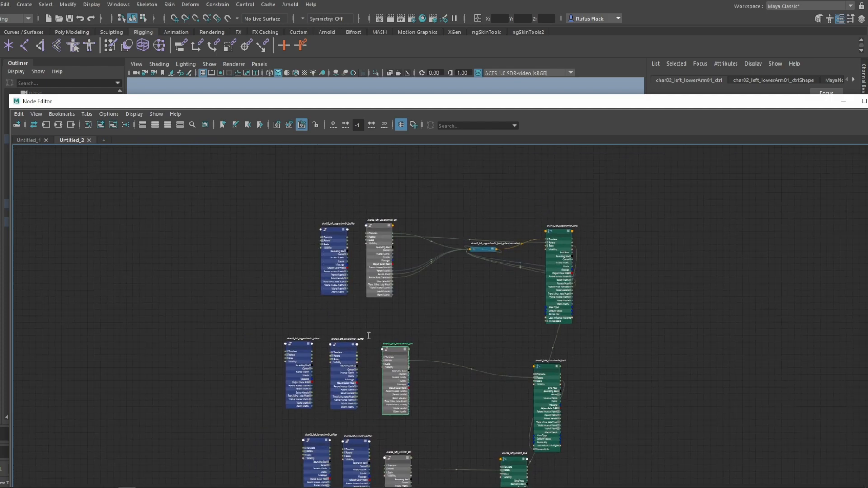
{"action": "right_click_drag", "start_coordinate": [446, 302], "coordinate": [509, 352], "text": "alt"}
{"action": "middle_click_drag", "start_coordinate": [500, 343], "coordinate": [387, 281], "text": "alt"}
{"action": "right_click_drag", "start_coordinate": [387, 281], "coordinate": [457, 345], "text": "alt"}
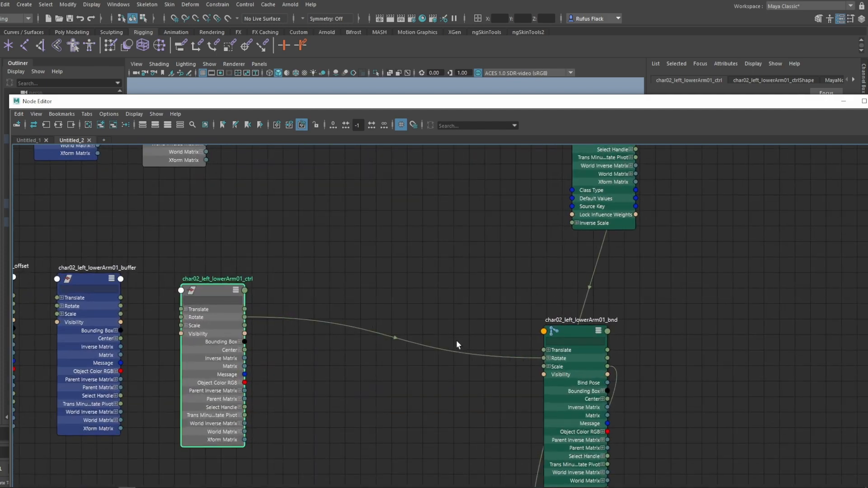
{"action": "middle_click_drag", "start_coordinate": [457, 345], "coordinate": [386, 274], "text": "alt"}
{"action": "left_click_drag", "start_coordinate": [195, 238], "coordinate": [176, 232]}
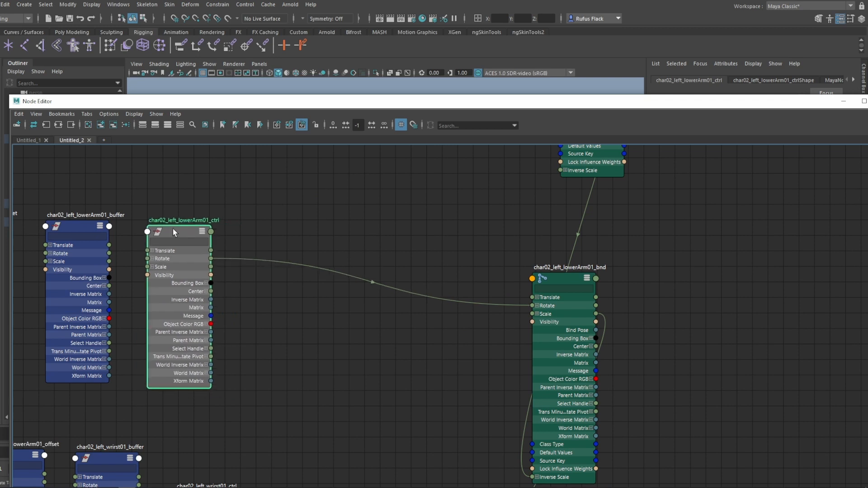
{"action": "key", "text": "Tab"}
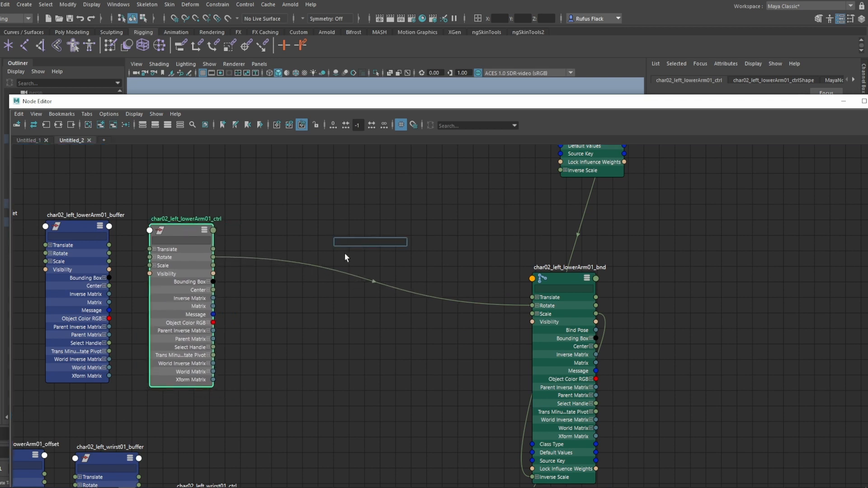
{"action": "type", "text": "plus"}
{"action": "left_click", "coordinate": [353, 250]}
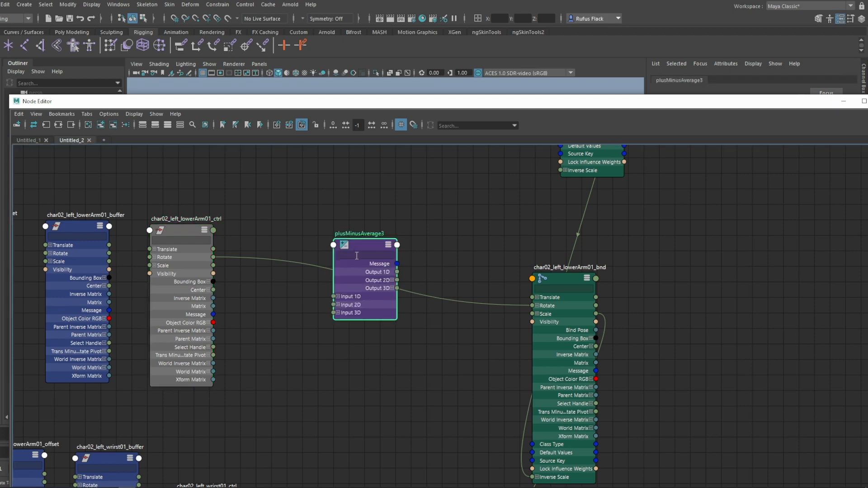
Copy the Translate X value of char02_left_lowerArm01_bnd.
{"action": "left_click", "coordinate": [565, 280]}
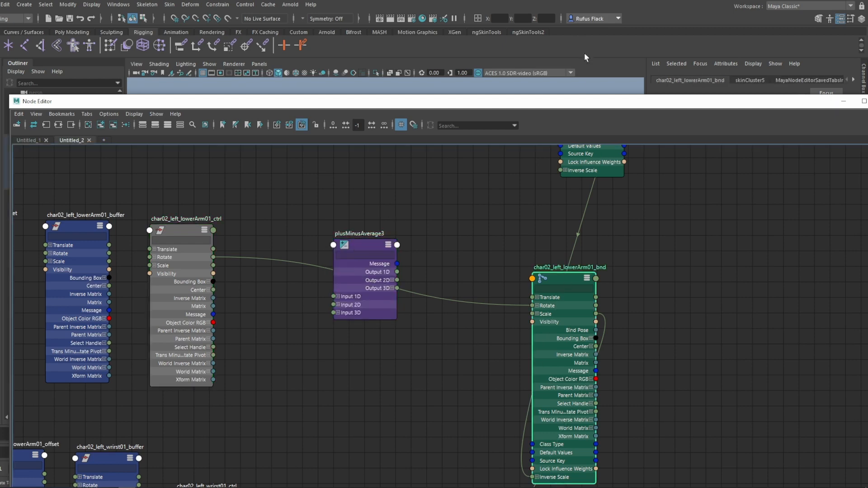
{"action": "left_click_drag", "start_coordinate": [589, 104], "coordinate": [375, 84]}
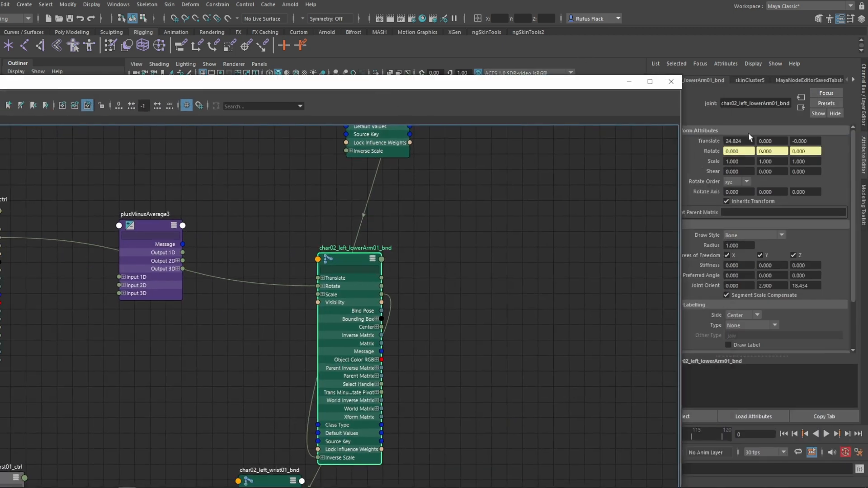
{"action": "left_click_drag", "start_coordinate": [747, 140], "coordinate": [691, 141]}
{"action": "key", "text": "ctrl+c"}
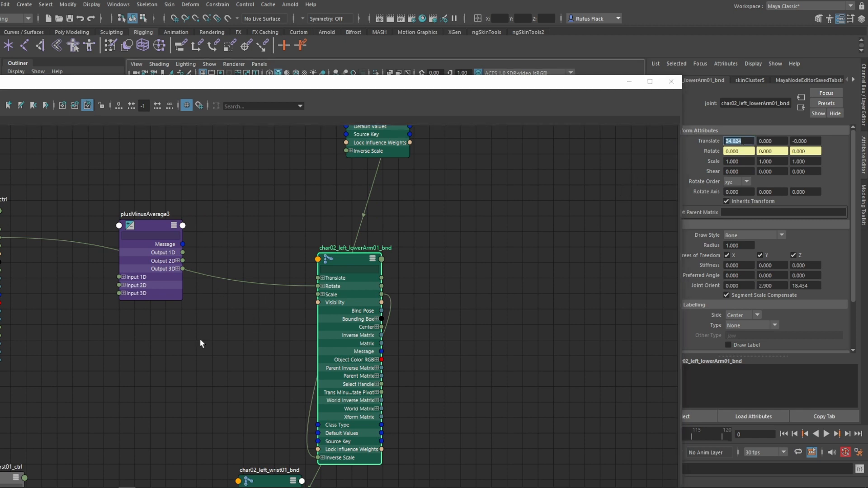
{"action": "middle_click_drag", "start_coordinate": [201, 343], "coordinate": [265, 340]}
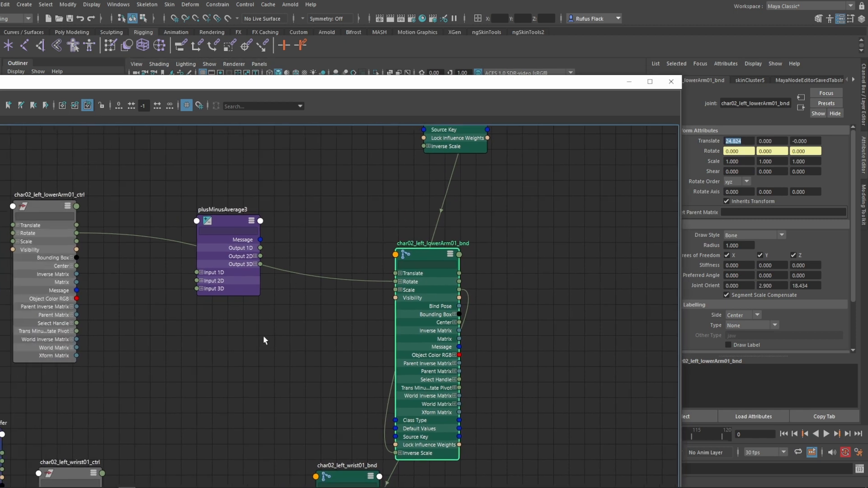
Add two Input 3D items to plusMinusAverage3 and set the X of Input 3D[1] to the copied 24.824.
{"action": "left_click", "coordinate": [226, 221]}
{"action": "left_click", "coordinate": [743, 228]}
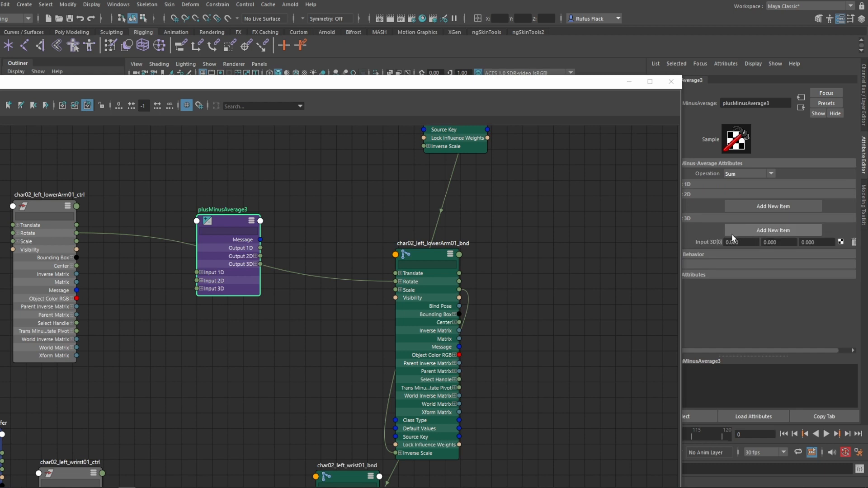
{"action": "left_click", "coordinate": [742, 231]}
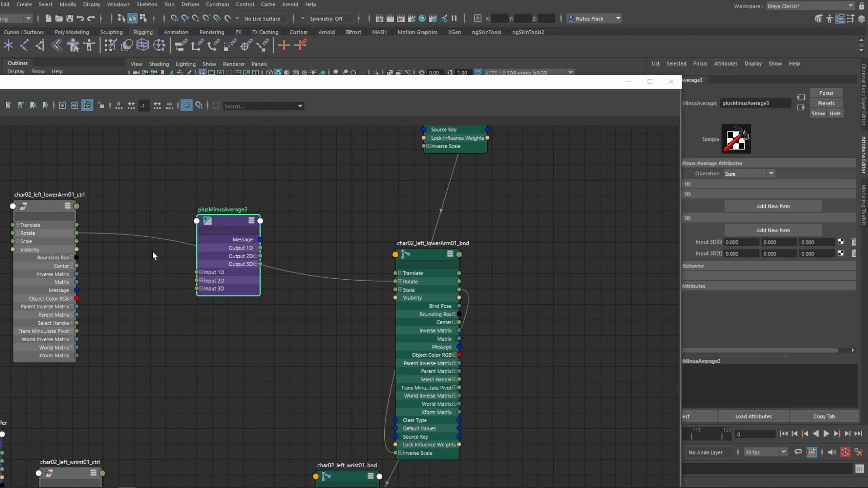
{"action": "left_click", "coordinate": [201, 288]}
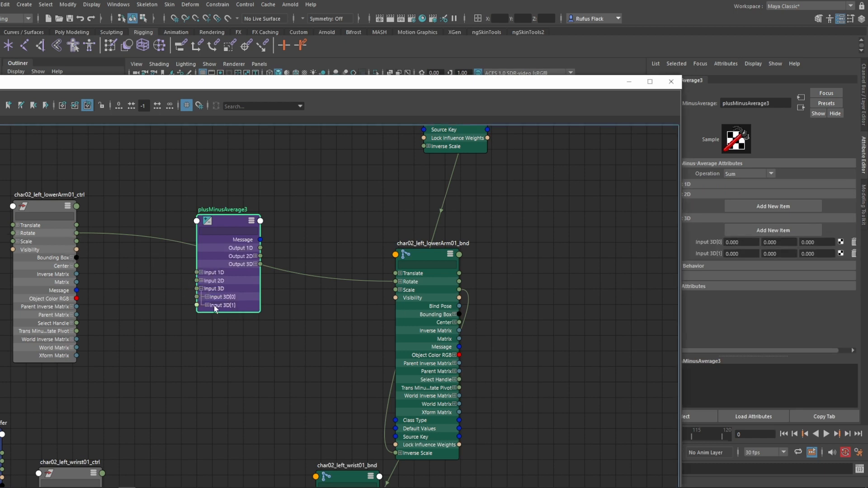
{"action": "left_click", "coordinate": [742, 253]}
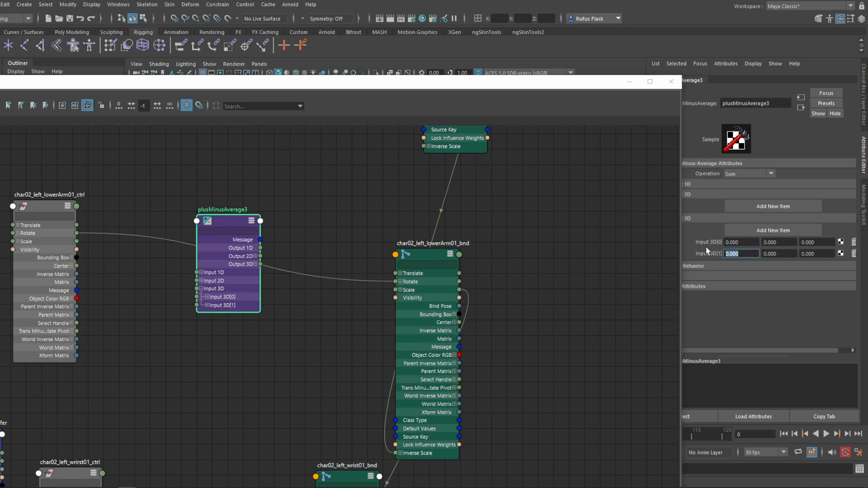
{"action": "key", "text": "ctrl+v"}
Connect char02_left_lowerArm01_ctrl's Translate to plusMinusAverage3's Input 3D[0], and its Output 3D to char02_left_lowerArm01_bnd's Translate.
{"action": "middle_click_drag", "start_coordinate": [169, 334], "coordinate": [219, 322], "text": "alt"}
{"action": "left_click_drag", "start_coordinate": [127, 214], "coordinate": [260, 285]}
{"action": "left_click", "coordinate": [254, 283]}
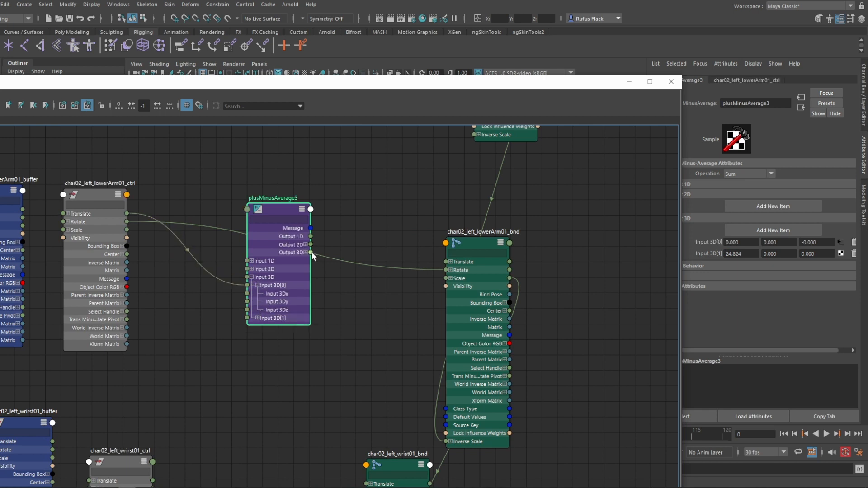
{"action": "left_click_drag", "start_coordinate": [348, 246], "coordinate": [449, 261]}
Duplicate plusMinusAverage3 and place the copy between char02_left_wrirst01_ctrl and char02_left_wrist01_bnd.
{"action": "middle_click_drag", "start_coordinate": [331, 368], "coordinate": [417, 284], "text": "alt"}
{"action": "scroll", "coordinate": [380, 359], "scroll_direction": "down", "scroll_amount": 1}
{"action": "middle_click_drag", "start_coordinate": [374, 321], "coordinate": [372, 301], "text": "alt"}
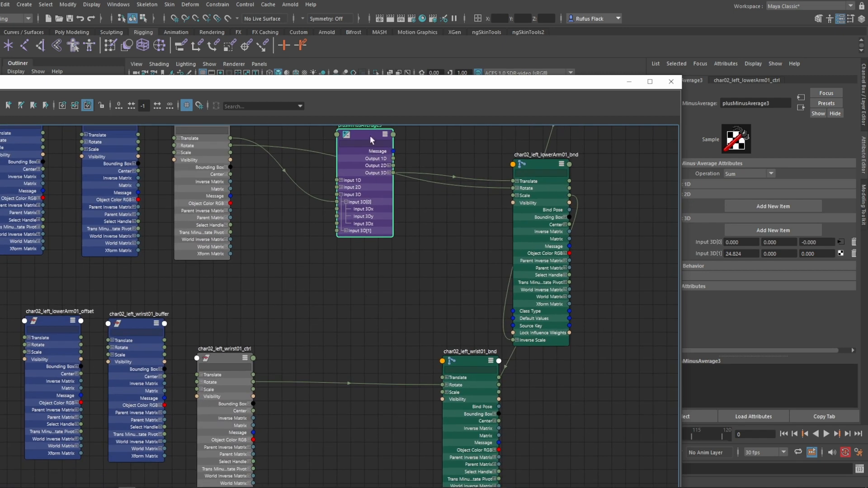
{"action": "key", "text": "ctrl+d"}
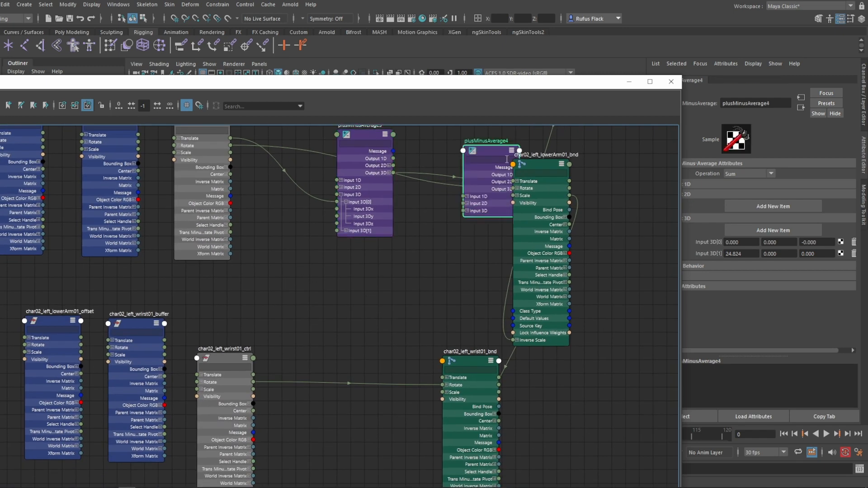
{"action": "left_click_drag", "start_coordinate": [507, 159], "coordinate": [342, 385]}
{"action": "middle_click_drag", "start_coordinate": [343, 385], "coordinate": [346, 240], "text": "alt"}
Connect char02_left_wrirst01_ctrl's Translate to Input 3D[0] of the duplicated plusMinusAverage node.
{"action": "scroll", "coordinate": [362, 294], "scroll_direction": "up", "scroll_amount": 2}
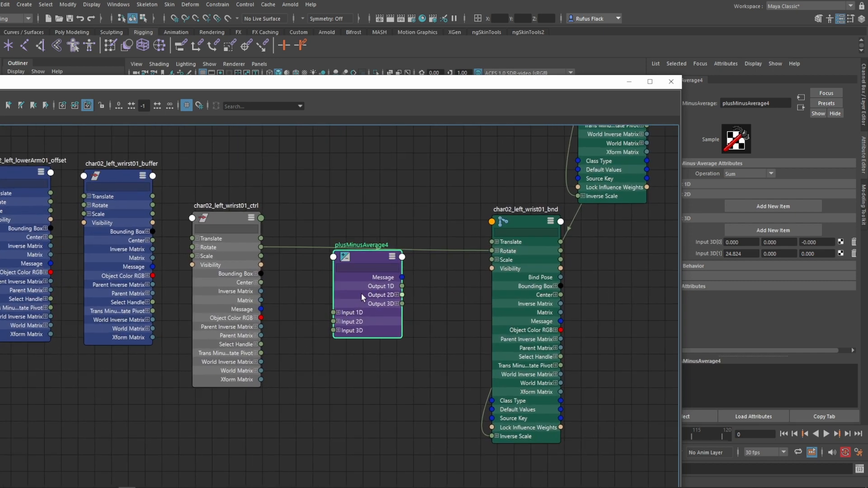
{"action": "left_click", "coordinate": [338, 330]}
{"action": "left_click_drag", "start_coordinate": [333, 339], "coordinate": [261, 239]}
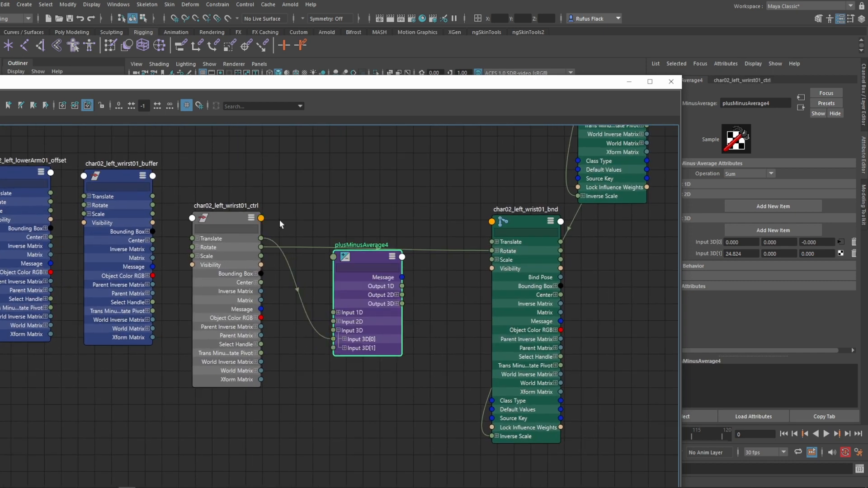
Copy char02_left_wrist01_bnd's Translate X value, 24.818, into the X of Input 3D[1] on plusMinusAverage4.
{"action": "left_click", "coordinate": [526, 226]}
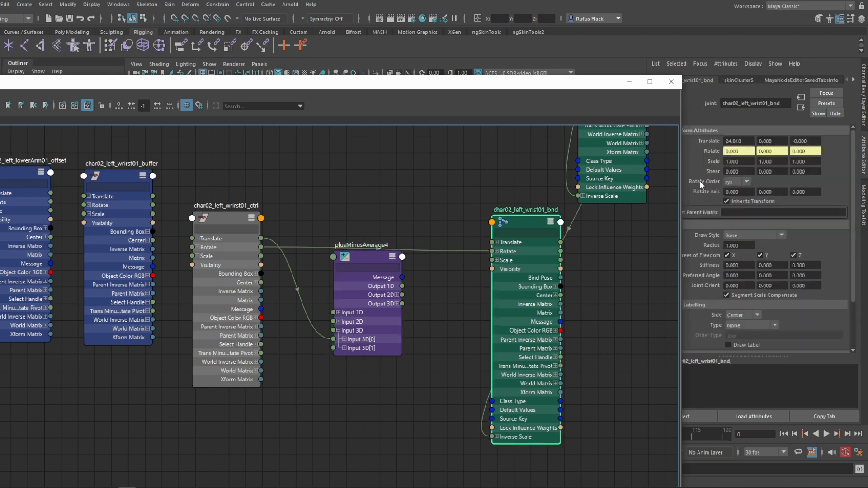
{"action": "left_click", "coordinate": [747, 132]}
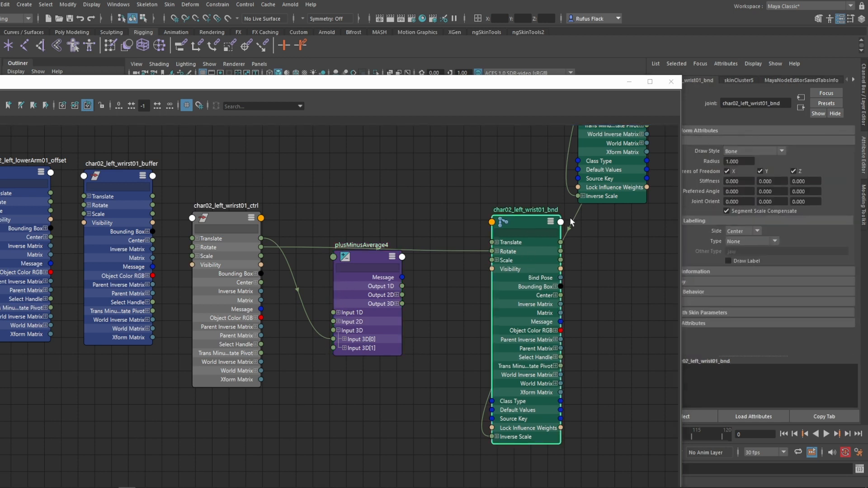
{"action": "left_click", "coordinate": [694, 131]}
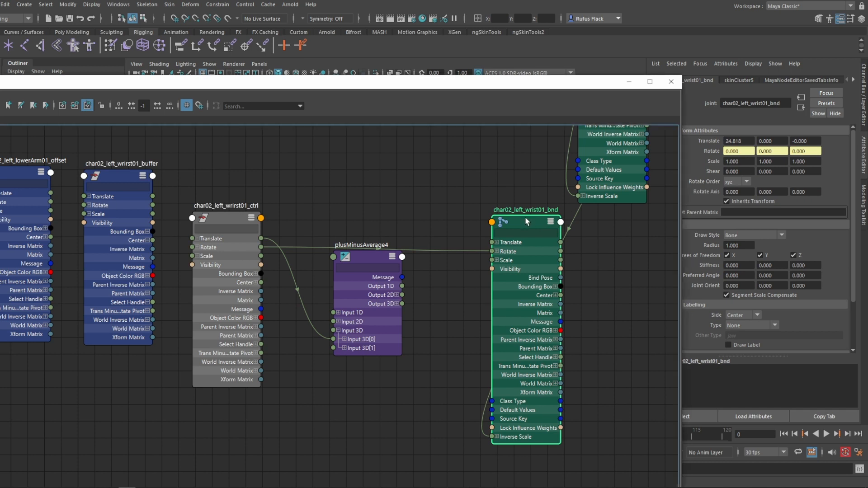
{"action": "left_click", "coordinate": [724, 141]}
{"action": "key", "text": "ctrl+c"}
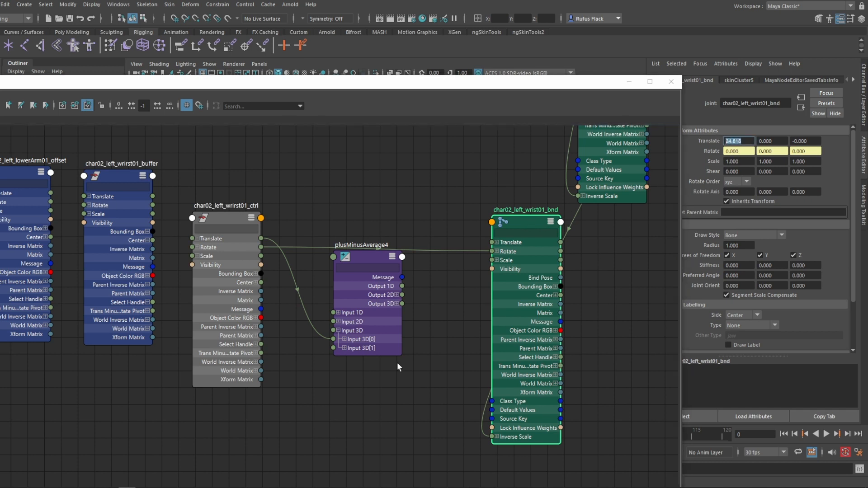
{"action": "left_click", "coordinate": [370, 261]}
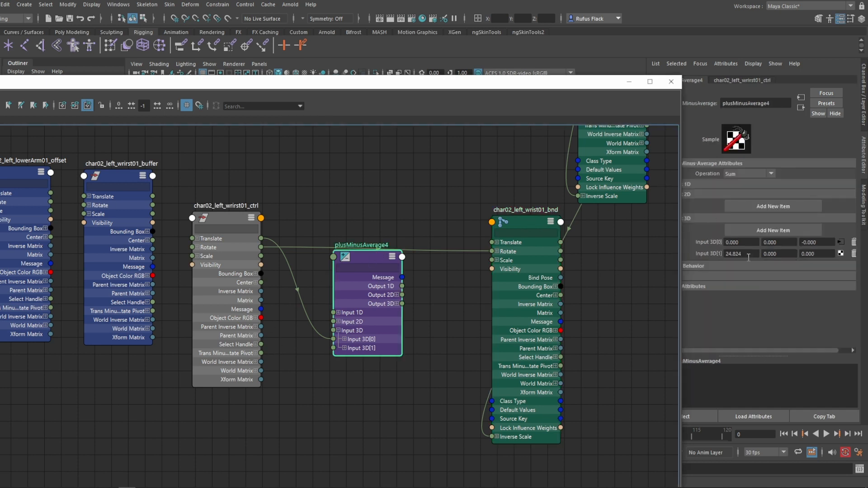
{"action": "left_click_drag", "start_coordinate": [748, 255], "coordinate": [693, 253]}
{"action": "key", "text": "ctrl+v"}
{"action": "key", "text": "Return"}
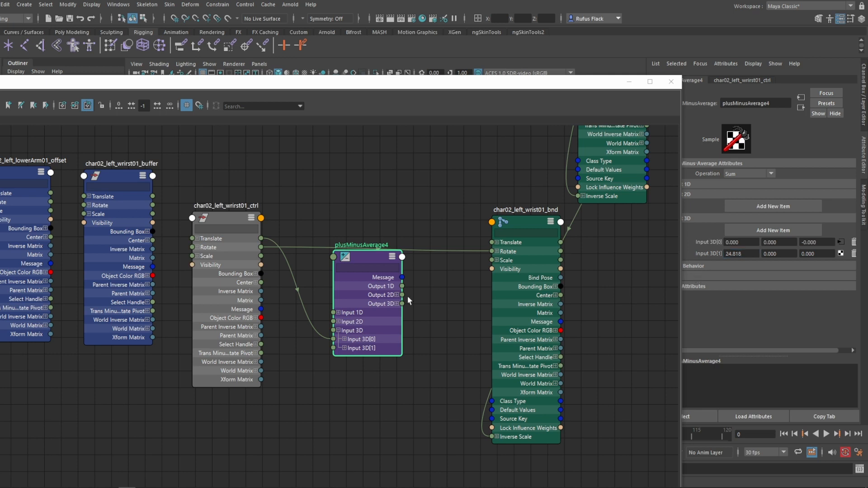
Connect plusMinusAverage4's Output 3D to char02_left_wrist01_bnd's Translate, and minimize the Node Editor to show the three arm rigs.
{"action": "left_click_drag", "start_coordinate": [401, 304], "coordinate": [497, 243]}
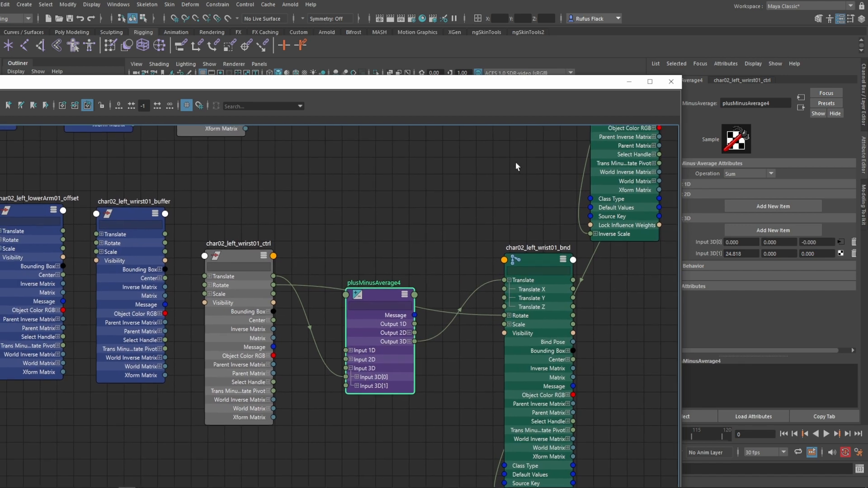
{"action": "left_click", "coordinate": [629, 82]}
{"action": "right_click_drag", "start_coordinate": [352, 297], "coordinate": [353, 277], "text": "alt"}
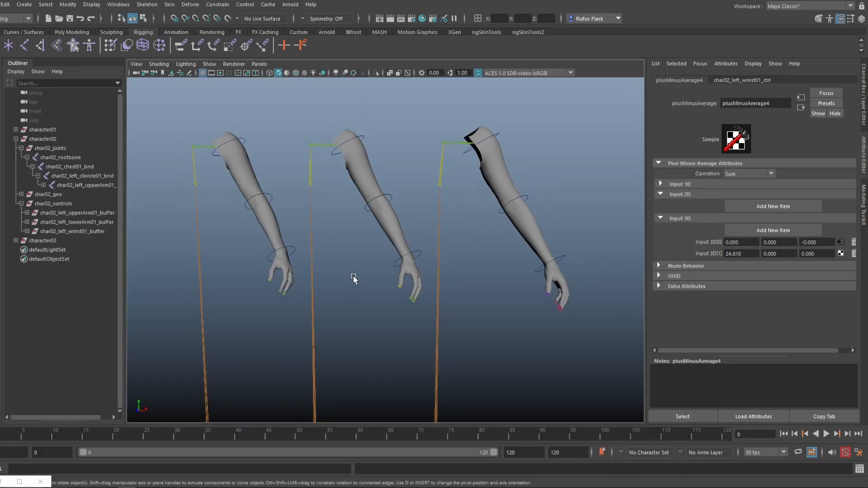
Test-move and test-rotate char02_left_wrirst01_ctrl on the middle arm, undoing each change.
{"action": "middle_click_drag", "start_coordinate": [352, 278], "coordinate": [362, 249], "text": "alt"}
{"action": "left_click", "coordinate": [429, 226]}
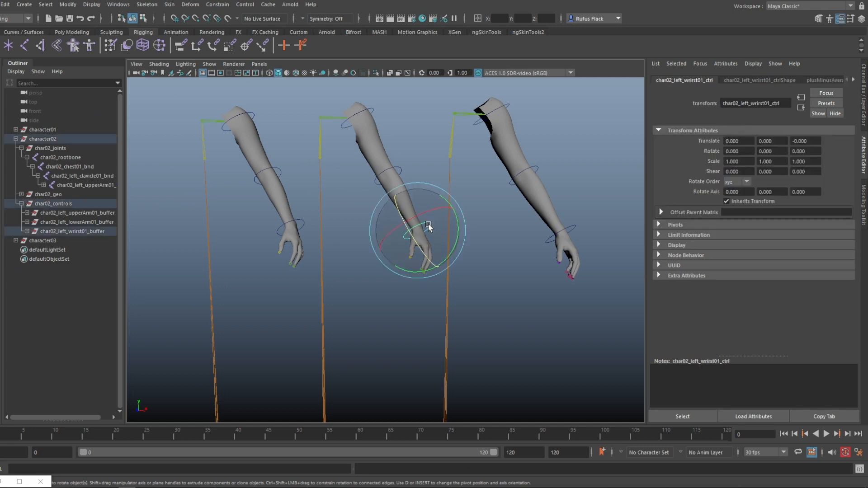
{"action": "key", "text": "w"}
{"action": "left_click_drag", "start_coordinate": [418, 233], "coordinate": [385, 218]}
{"action": "key", "text": "ctrl+z"}
{"action": "key", "text": "e"}
{"action": "key", "text": "ctrl+z"}
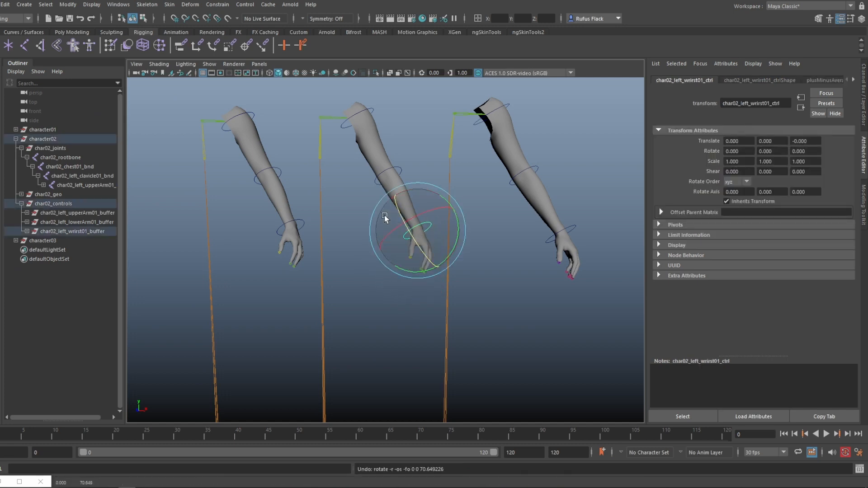
Test-move char02_left_lowerArm01_ctrl and char02_left_upperArm01_ctrl to see the middle arm follow, undoing each move.
{"action": "left_click", "coordinate": [400, 173]}
{"action": "key", "text": "w"}
{"action": "mouse_move", "coordinate": [386, 181]}
{"action": "left_mouse_down"}
{"action": "mouse_move", "coordinate": [378, 220]}
{"action": "mouse_move", "coordinate": [397, 172]}
{"action": "left_mouse_up"}
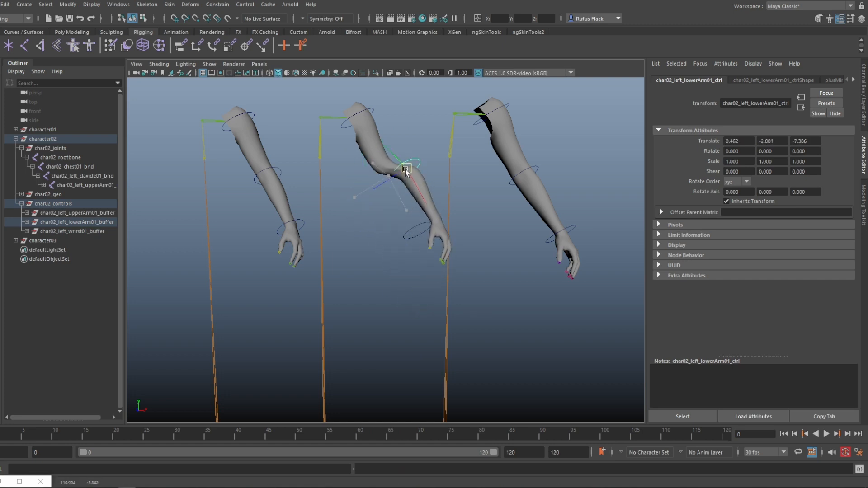
{"action": "key", "text": "ctrl+z"}
{"action": "left_click", "coordinate": [371, 110]}
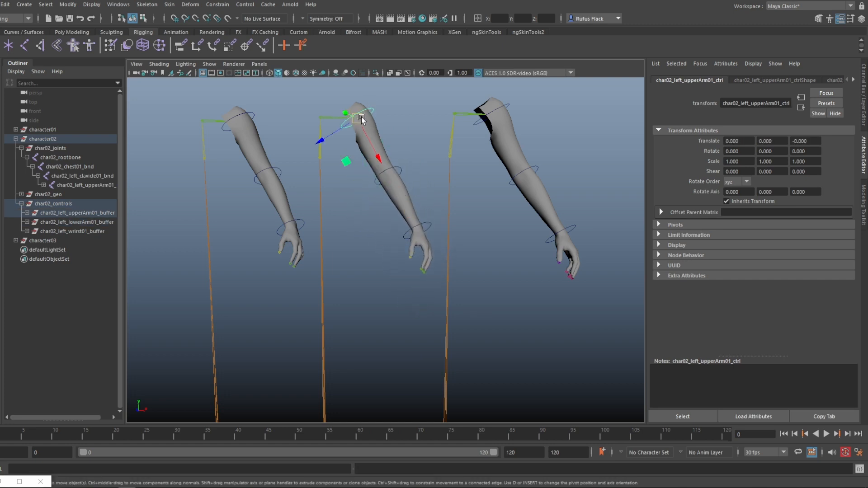
{"action": "mouse_move", "coordinate": [360, 118]}
{"action": "left_mouse_down"}
{"action": "mouse_move", "coordinate": [381, 154]}
{"action": "mouse_move", "coordinate": [370, 108]}
{"action": "left_mouse_up"}
{"action": "key", "text": "ctrl+z"}
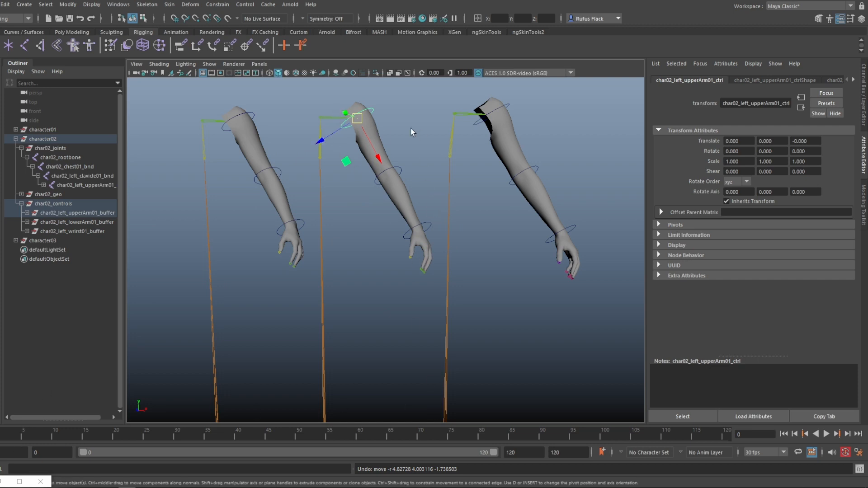
Restore the Node Editor and move char02_left_upperArm01_offset away from char02_left_lowerArm01_buffer to make room between them.
{"action": "middle_click_drag", "start_coordinate": [340, 233], "coordinate": [323, 257], "text": "alt"}
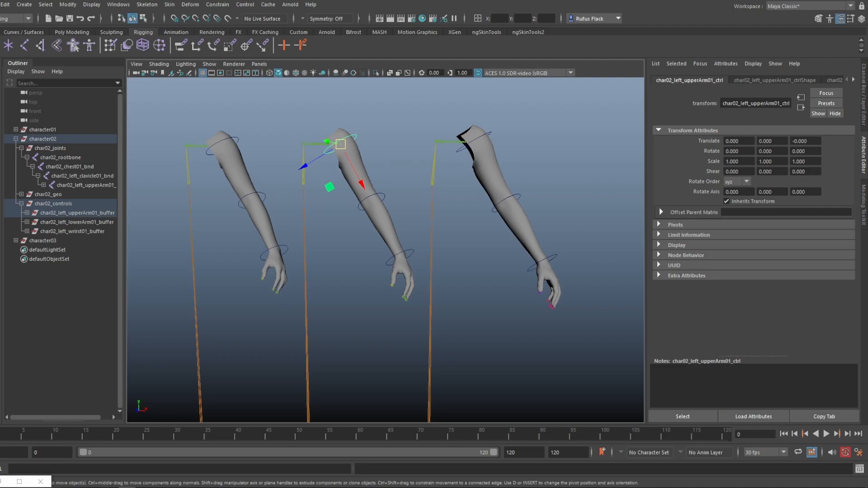
{"action": "left_click", "coordinate": [19, 482]}
{"action": "middle_click_drag", "start_coordinate": [225, 256], "coordinate": [279, 426], "text": "alt"}
{"action": "right_click_drag", "start_coordinate": [279, 427], "coordinate": [198, 314], "text": "alt"}
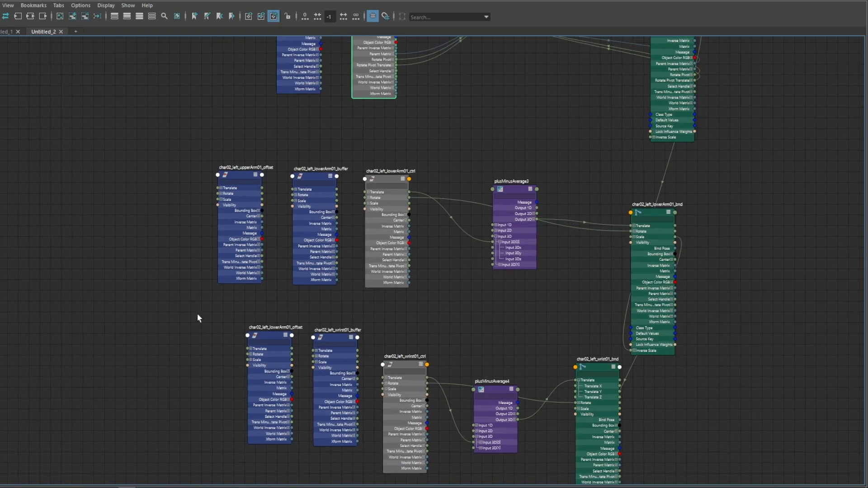
{"action": "middle_click_drag", "start_coordinate": [212, 247], "coordinate": [267, 304], "text": "alt"}
{"action": "right_click_drag", "start_coordinate": [276, 284], "coordinate": [340, 297], "text": "alt"}
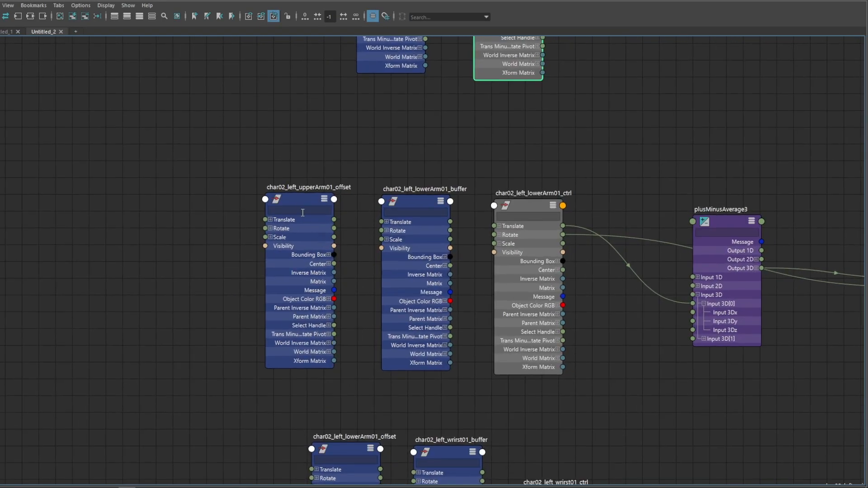
{"action": "left_click_drag", "start_coordinate": [296, 197], "coordinate": [195, 197]}
{"action": "left_click", "coordinate": [278, 232]}
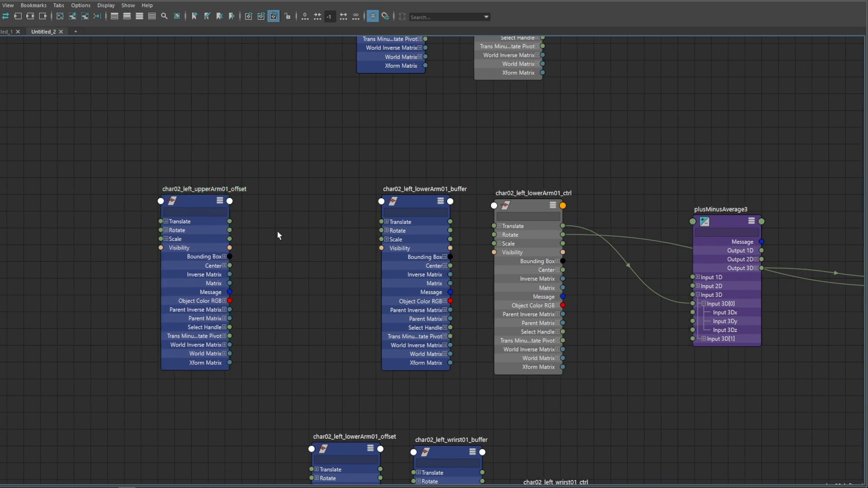
Expand char02_left_upperArm01_offset's World Matrix and add a decomposeMatrix node between it and char02_left_lowerArm01_buffer.
{"action": "middle_click_drag", "start_coordinate": [264, 313], "coordinate": [261, 285], "text": "alt"}
{"action": "left_click", "coordinate": [221, 325]}
{"action": "middle_click_drag", "start_coordinate": [220, 324], "coordinate": [289, 241], "text": "alt"}
{"action": "key", "text": "Tab"}
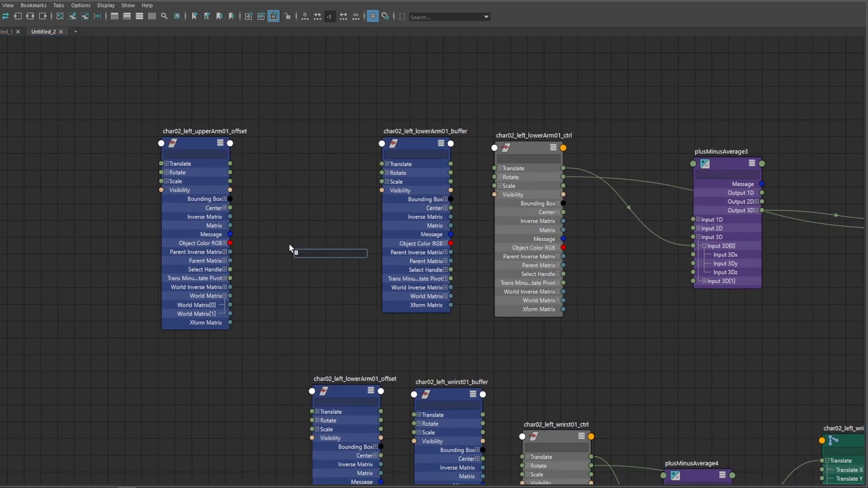
{"action": "type", "text": "deco"}
{"action": "left_click", "coordinate": [340, 263]}
{"action": "left_click_drag", "start_coordinate": [335, 263], "coordinate": [324, 227]}
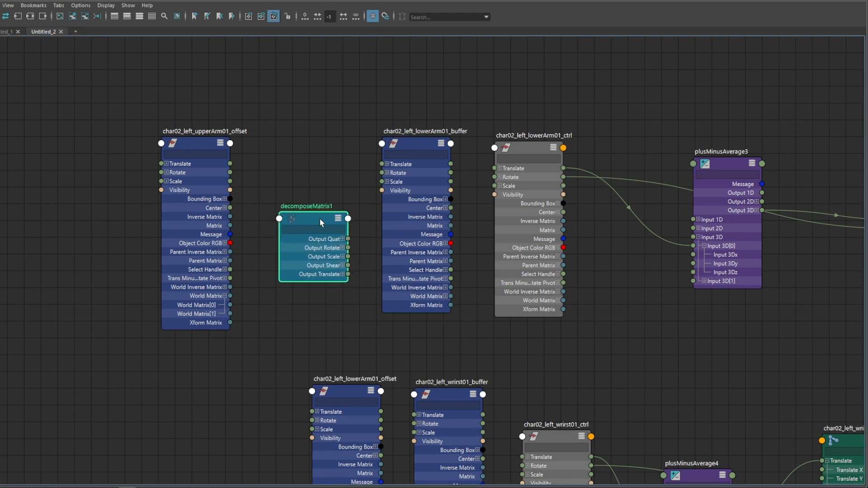
Connect char02_left_upperArm01_offset's World Matrix[0] to decomposeMatrix1's inputMatrix.
{"action": "left_click_drag", "start_coordinate": [230, 306], "coordinate": [284, 223]}
{"action": "left_click", "coordinate": [293, 226]}
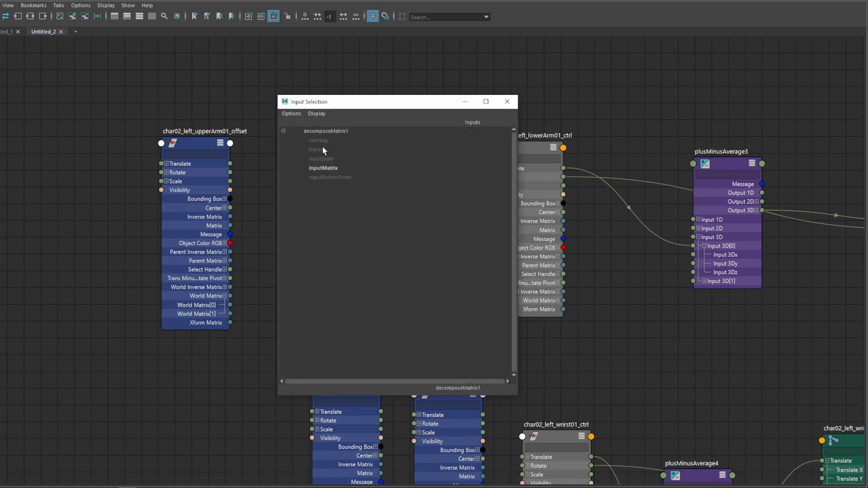
{"action": "left_click", "coordinate": [319, 168]}
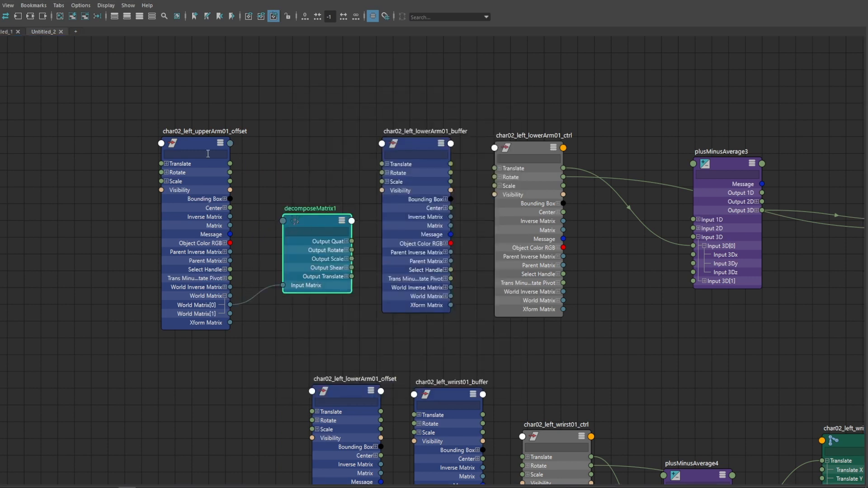
Space out the upper arm offset and decomposeMatrix1 nodes, and connect decomposeMatrix1's Output Translate to char02_left_lowerArm01_buffer's Translate.
{"action": "left_click_drag", "start_coordinate": [208, 154], "coordinate": [115, 147]}
{"action": "left_click_drag", "start_coordinate": [322, 252], "coordinate": [240, 233]}
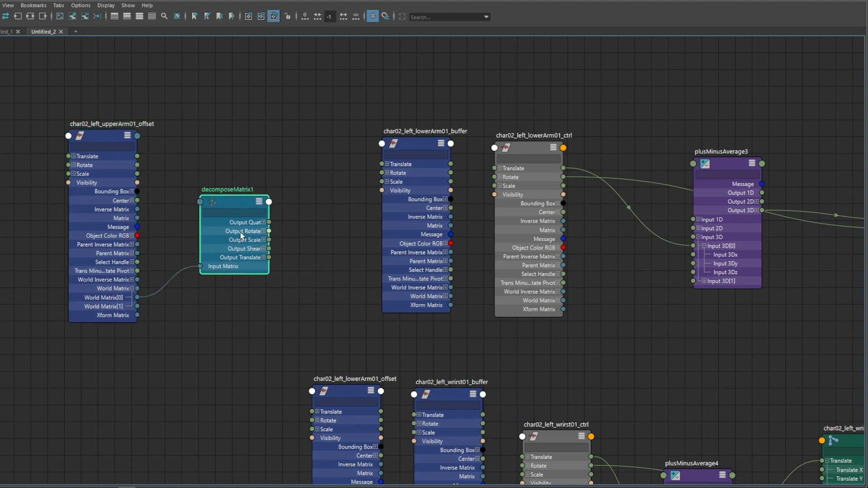
{"action": "left_click_drag", "start_coordinate": [268, 258], "coordinate": [383, 148]}
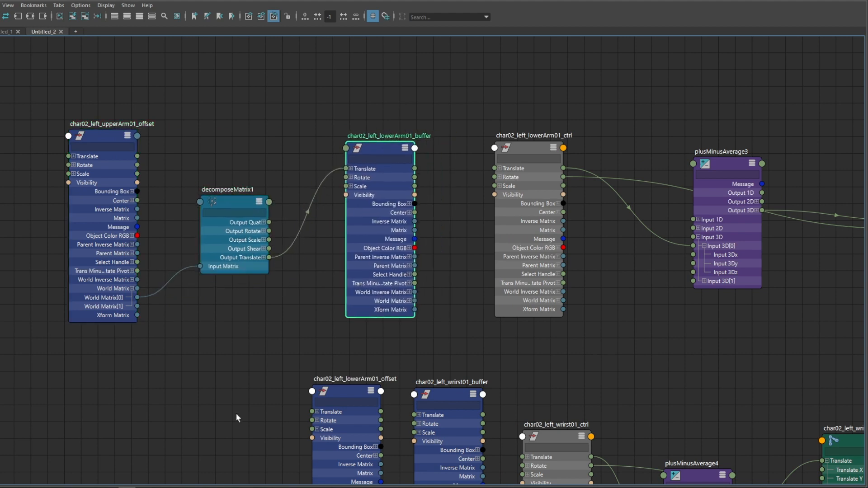
Spread out char02_left_lowerArm01_offset and char02_left_wrirst01_buffer in the graph to leave room for a node between them.
{"action": "middle_click_drag", "start_coordinate": [310, 416], "coordinate": [385, 337], "text": "alt"}
{"action": "left_click_drag", "start_coordinate": [431, 313], "coordinate": [174, 332]}
{"action": "left_click_drag", "start_coordinate": [515, 315], "coordinate": [441, 315]}
{"action": "middle_click_drag", "start_coordinate": [315, 378], "coordinate": [399, 295], "text": "alt"}
{"action": "middle_click_drag", "start_coordinate": [414, 238], "coordinate": [364, 293], "text": "alt"}
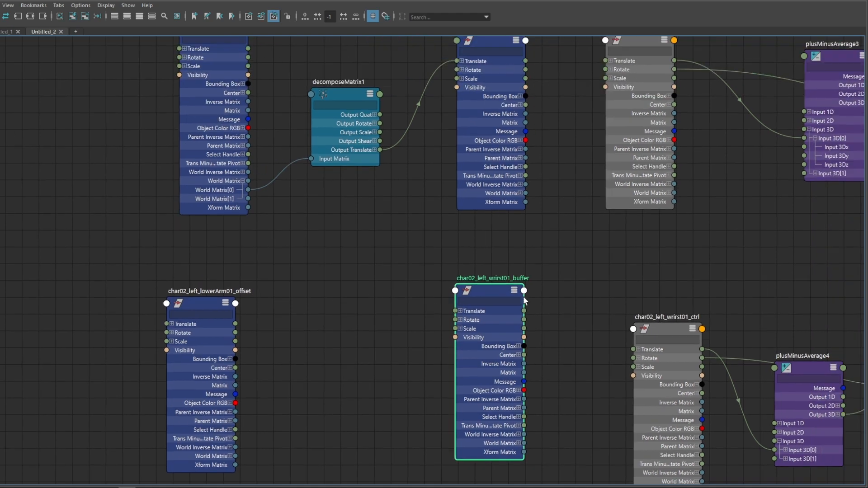
Duplicate decomposeMatrix1 and place the copy between char02_left_lowerArm01_offset and char02_left_wrirst01_buffer.
{"action": "left_click", "coordinate": [345, 91]}
{"action": "key", "text": "ctrl+d"}
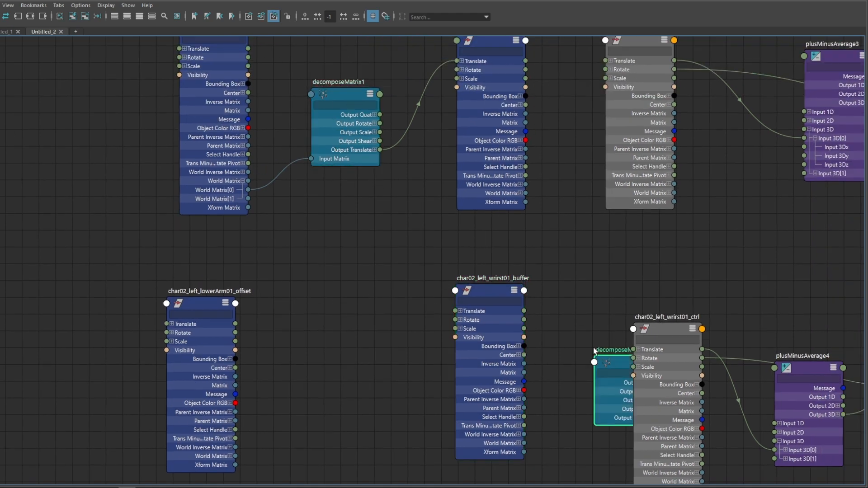
{"action": "left_click_drag", "start_coordinate": [621, 362], "coordinate": [334, 333]}
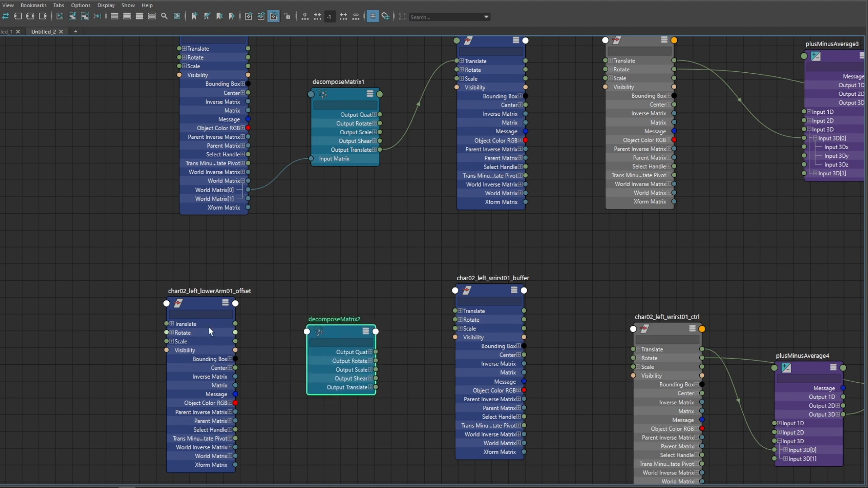
Connect char02_left_lowerArm01_offset's World Matrix[0] to decomposeMatrix2's inputMatrix, and decomposeMatrix2's Output Translate to char02_left_wrirst01_buffer's Translate.
{"action": "left_click", "coordinate": [230, 456]}
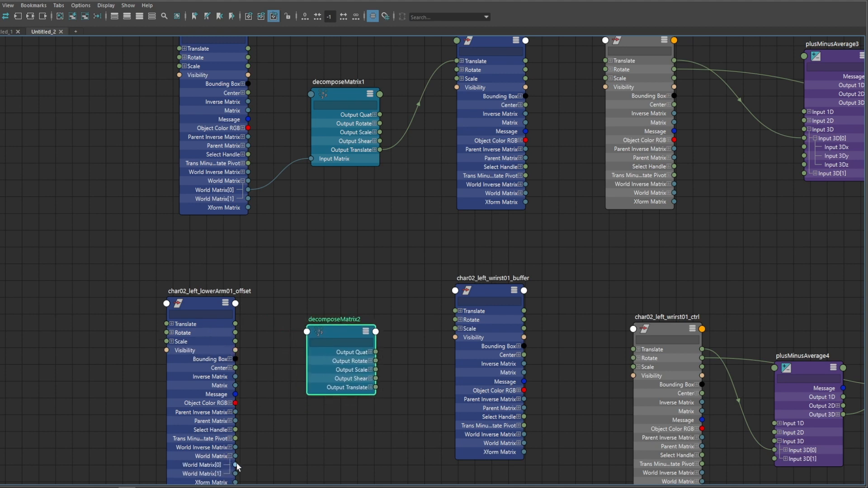
{"action": "middle_click_drag", "start_coordinate": [258, 450], "coordinate": [257, 410], "text": "alt"}
{"action": "left_click_drag", "start_coordinate": [280, 352], "coordinate": [306, 292]}
{"action": "left_click", "coordinate": [329, 297]}
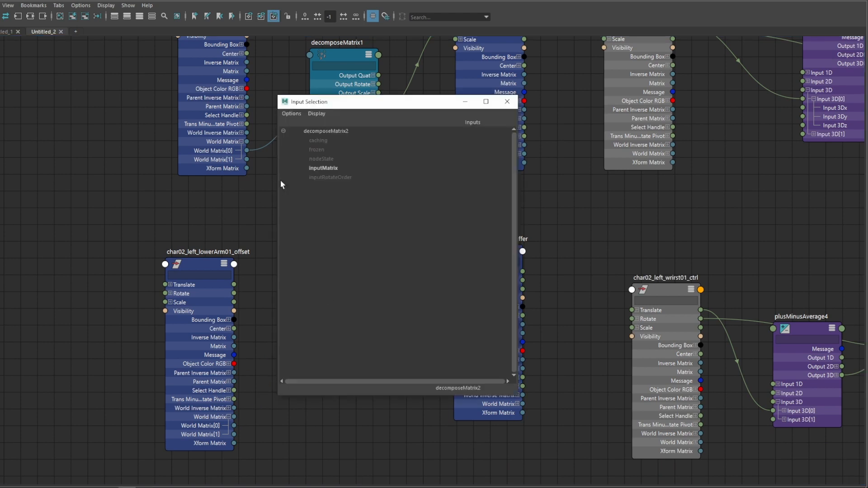
{"action": "left_click", "coordinate": [315, 165]}
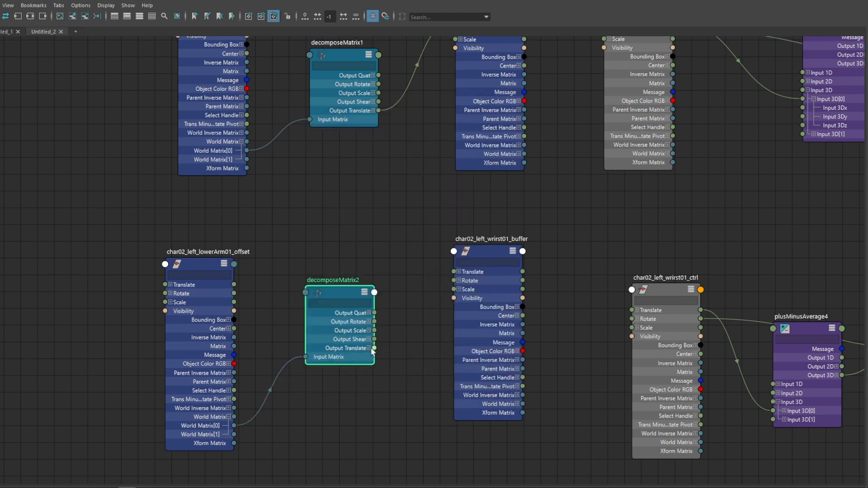
{"action": "left_click_drag", "start_coordinate": [374, 348], "coordinate": [464, 271]}
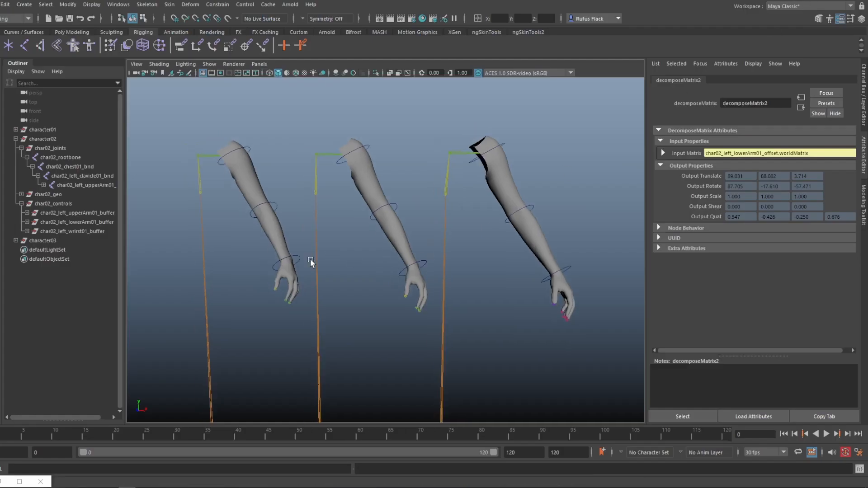
Select char02_left_lowerArm01_ctrl on the middle arm in the viewport to test the new connections.
{"action": "left_click", "coordinate": [383, 228]}
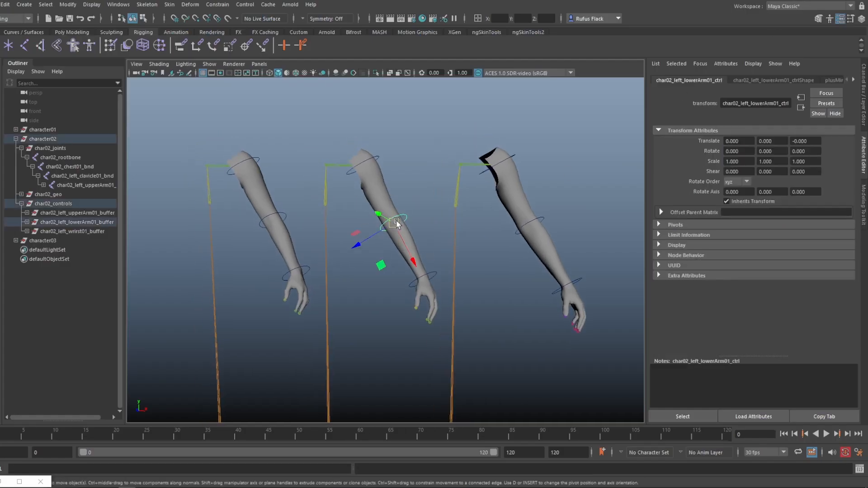
Try moving the character02 lower-arm control and the upper-arm control, undoing each move.
{"action": "left_click_drag", "start_coordinate": [396, 224], "coordinate": [413, 231]}
{"action": "key", "text": "ctrl+z"}
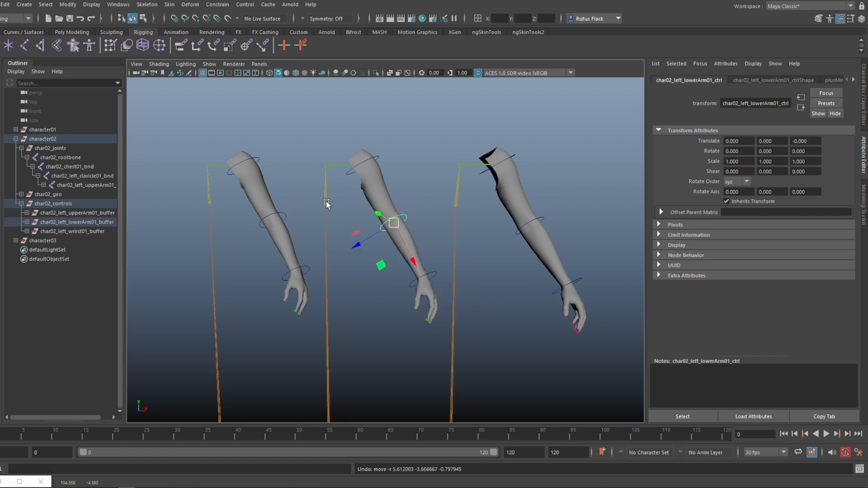
{"action": "left_click", "coordinate": [378, 158]}
{"action": "left_click_drag", "start_coordinate": [367, 166], "coordinate": [386, 158]}
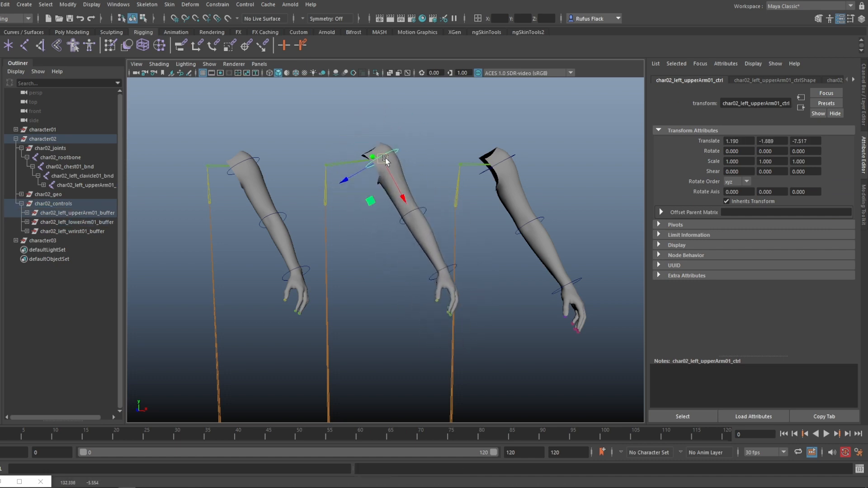
{"action": "key", "text": "ctrl+z"}
Try rotating the character02 upper-arm control about its Y axis, and undo the rotation.
{"action": "middle_click_drag", "start_coordinate": [359, 272], "coordinate": [372, 295], "text": "alt"}
{"action": "scroll", "coordinate": [333, 259], "scroll_direction": "up", "scroll_amount": 5}
{"action": "scroll", "coordinate": [337, 258], "scroll_direction": "down", "scroll_amount": 3}
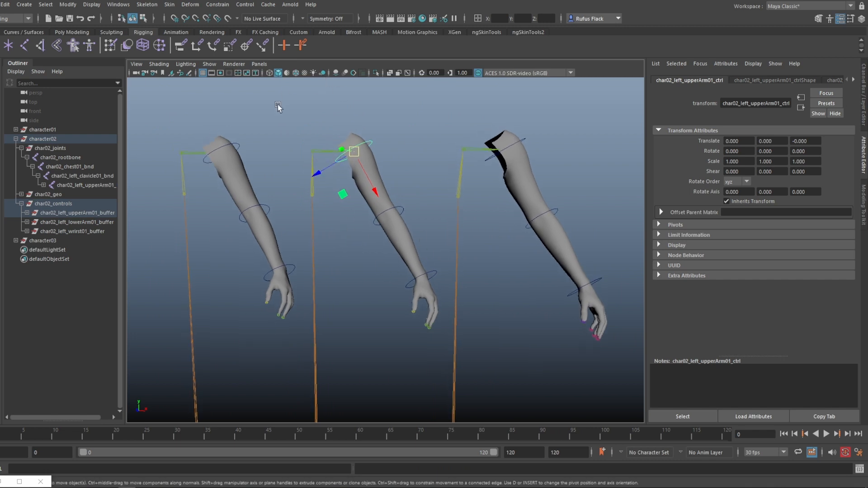
{"action": "key", "text": "e"}
{"action": "left_click_drag", "start_coordinate": [361, 197], "coordinate": [330, 202]}
{"action": "key", "text": "ctrl+z"}
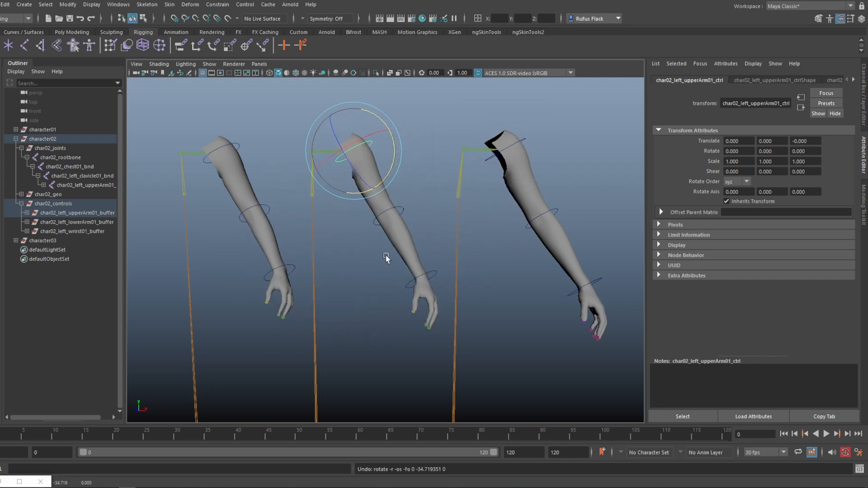
Connect Output Rotate of decomposeMatrix1 to the lower-arm buffer's Rotate, and of decomposeMatrix2 to the wrist buffer's Rotate.
{"action": "left_click", "coordinate": [19, 482]}
{"action": "middle_click_drag", "start_coordinate": [300, 327], "coordinate": [342, 312], "text": "alt"}
{"action": "left_click_drag", "start_coordinate": [365, 239], "coordinate": [442, 185]}
{"action": "middle_click_drag", "start_coordinate": [376, 349], "coordinate": [353, 209], "text": "alt"}
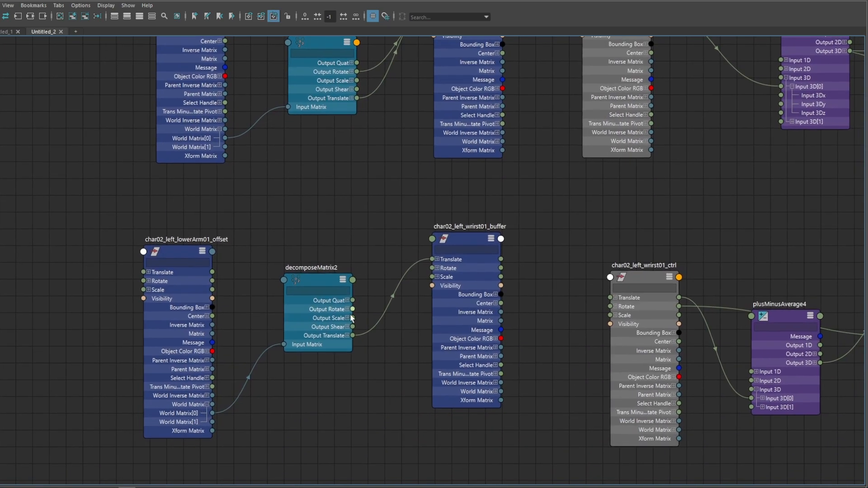
{"action": "left_click_drag", "start_coordinate": [353, 310], "coordinate": [437, 273]}
{"action": "middle_click_drag", "start_coordinate": [353, 215], "coordinate": [388, 251], "text": "alt"}
{"action": "right_click_drag", "start_coordinate": [387, 251], "coordinate": [259, 270], "text": "alt"}
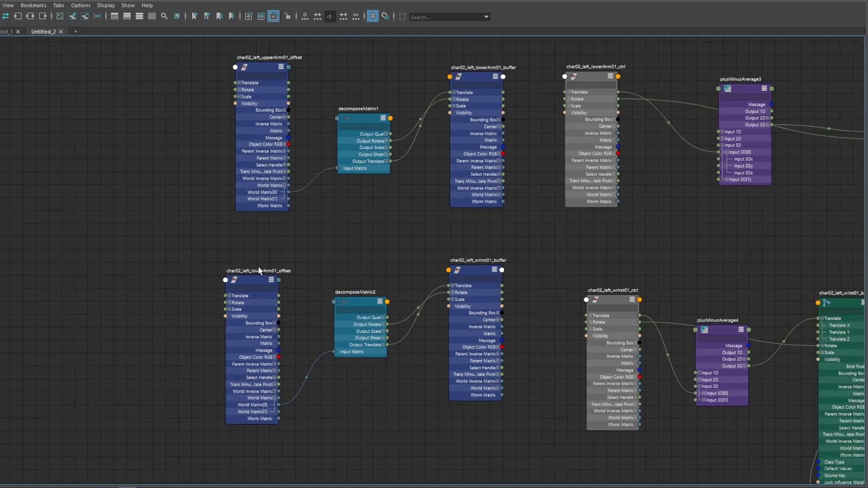
Test the new connections by rotating the character02 upper-arm control and the lower-arm control, undoing each rotation.
{"action": "middle_click_drag", "start_coordinate": [412, 226], "coordinate": [402, 266], "text": "alt"}
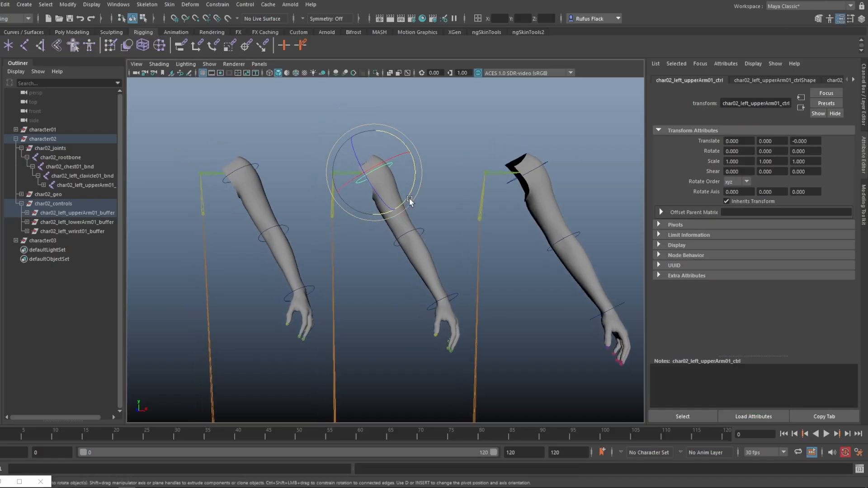
{"action": "left_click_drag", "start_coordinate": [409, 200], "coordinate": [440, 188]}
{"action": "key", "text": "ctrl+z"}
{"action": "left_click", "coordinate": [420, 229]}
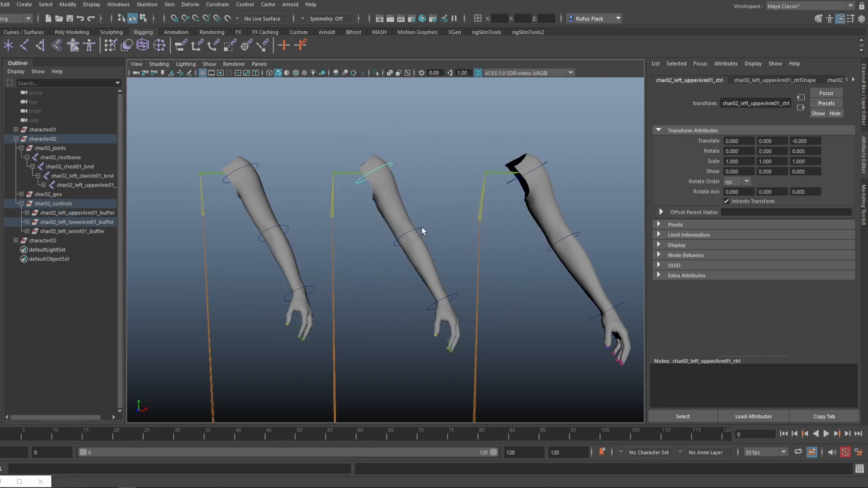
{"action": "left_click_drag", "start_coordinate": [411, 256], "coordinate": [384, 211]}
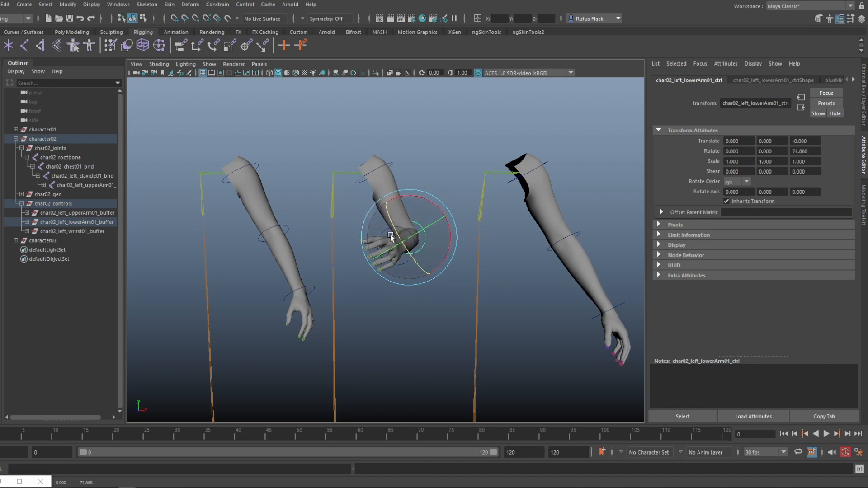
{"action": "middle_click_drag", "start_coordinate": [407, 287], "coordinate": [387, 232], "text": "alt"}
{"action": "key", "text": "ctrl+z"}
Try moving and rotating the character02 wrist control, undoing the changes.
{"action": "left_click", "coordinate": [438, 233]}
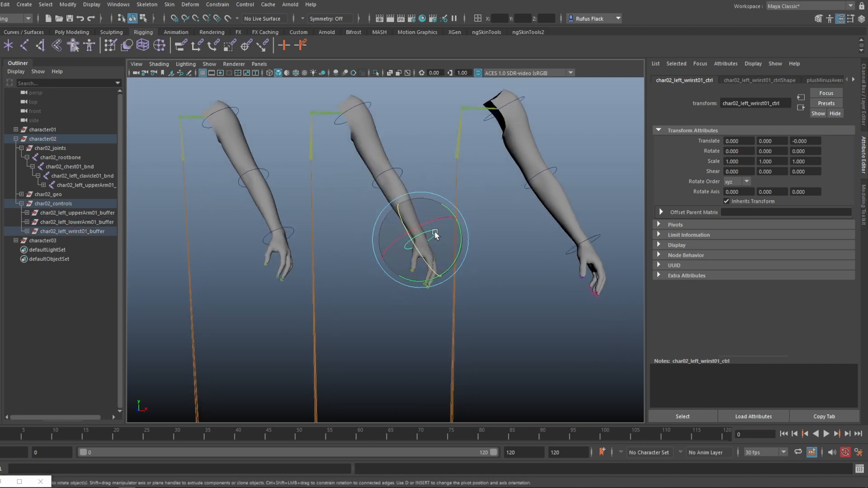
{"action": "key", "text": "w"}
{"action": "left_click_drag", "start_coordinate": [421, 242], "coordinate": [389, 220]}
{"action": "key", "text": "ctrl+z"}
{"action": "key", "text": "e"}
{"action": "key", "text": "ctrl+z"}
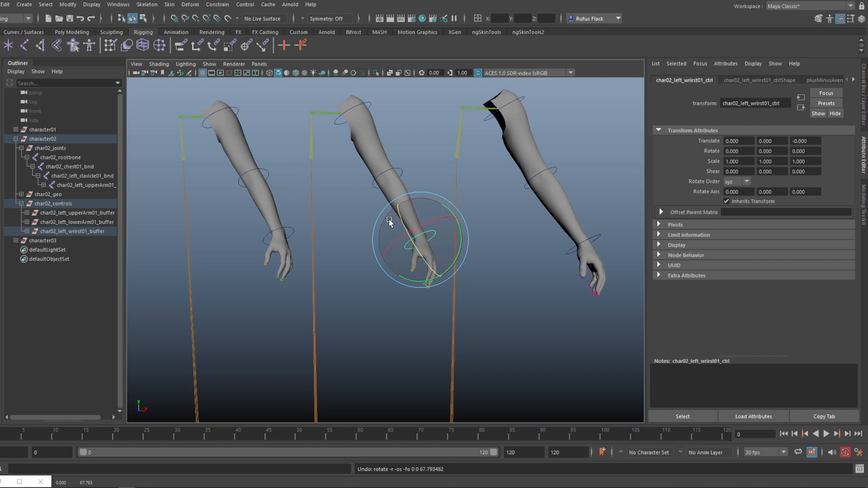
Bend the character02 elbow by rotating the lower-arm control about 76.7 degrees on Z.
{"action": "left_click", "coordinate": [392, 174]}
{"action": "left_click_drag", "start_coordinate": [392, 186], "coordinate": [350, 154]}
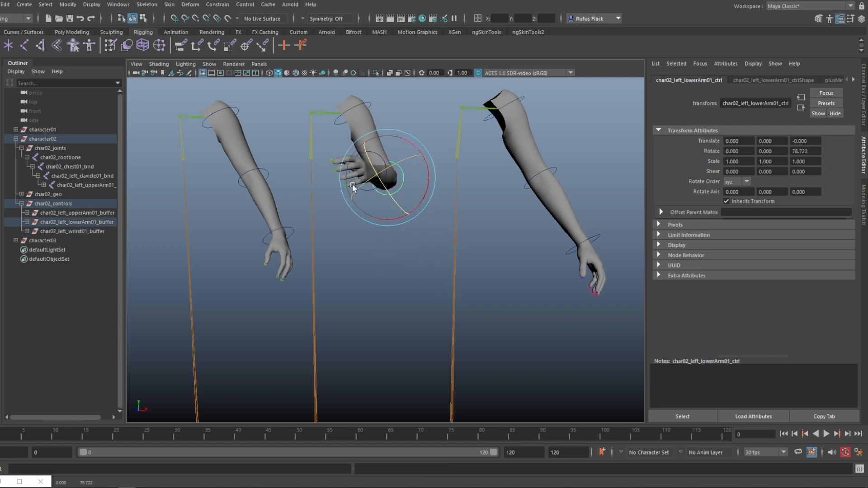
{"action": "middle_click_drag", "start_coordinate": [267, 267], "coordinate": [296, 297], "text": "alt"}
{"action": "right_click_drag", "start_coordinate": [296, 297], "coordinate": [274, 288], "text": "alt"}
Compare the Translate and Rotate attributes of the character02 upper-arm, lower-arm and wrist buffers.
{"action": "left_click", "coordinate": [69, 214]}
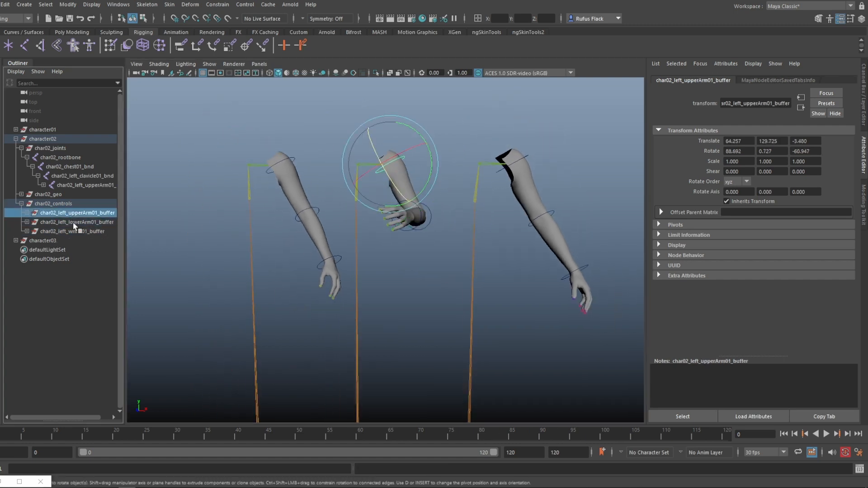
{"action": "left_click", "coordinate": [74, 223]}
{"action": "left_click", "coordinate": [77, 232]}
{"action": "left_click", "coordinate": [78, 222]}
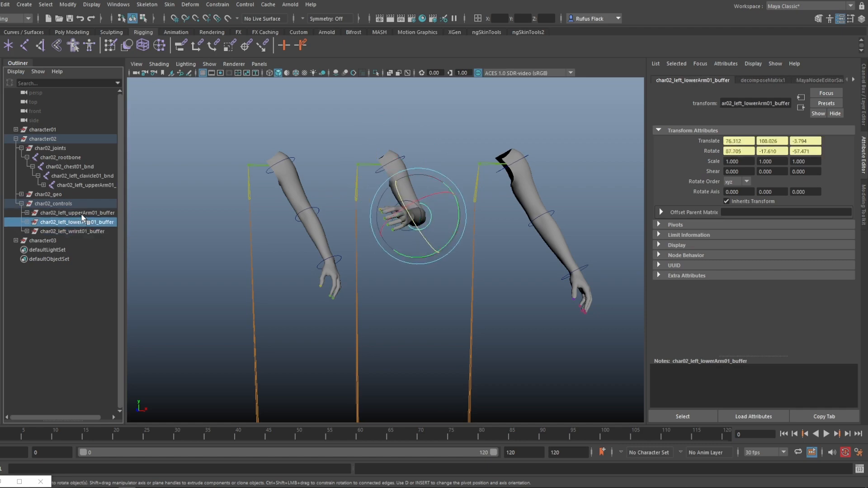
{"action": "left_click", "coordinate": [81, 215]}
{"action": "left_click", "coordinate": [82, 223]}
{"action": "left_click", "coordinate": [82, 232]}
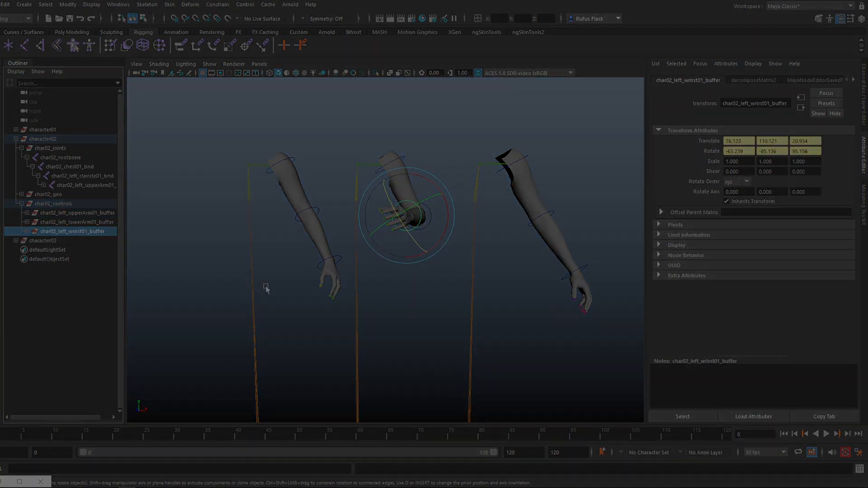
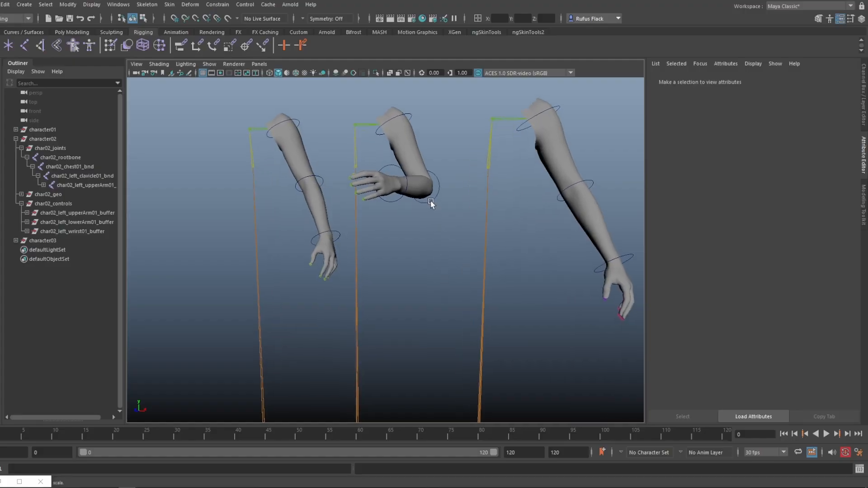
Connect Scale of char02_left_upperArm01_ctrl to Scale of char02_left_upperArm01_bnd in the node graph.
{"action": "left_click", "coordinate": [19, 481]}
{"action": "middle_click_drag", "start_coordinate": [482, 206], "coordinate": [429, 290], "text": "alt"}
{"action": "right_click_drag", "start_coordinate": [419, 248], "coordinate": [472, 303], "text": "alt"}
{"action": "middle_click_drag", "start_coordinate": [473, 303], "coordinate": [438, 304], "text": "alt"}
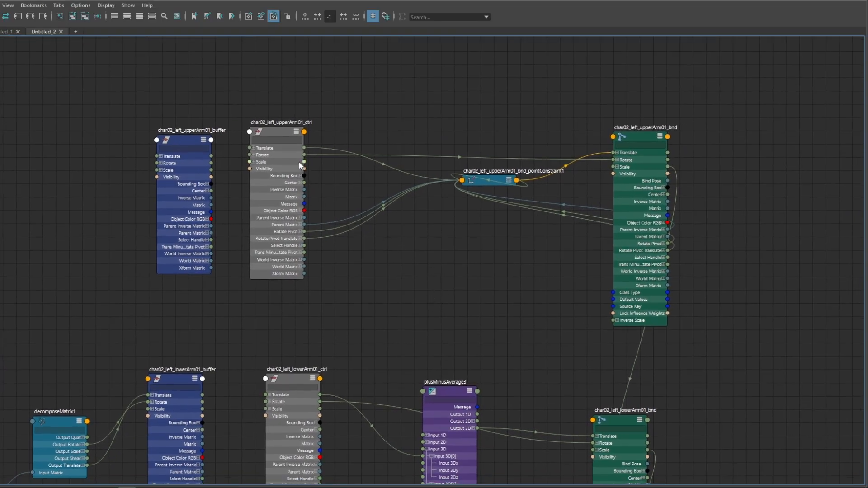
{"action": "left_click_drag", "start_coordinate": [304, 162], "coordinate": [624, 168]}
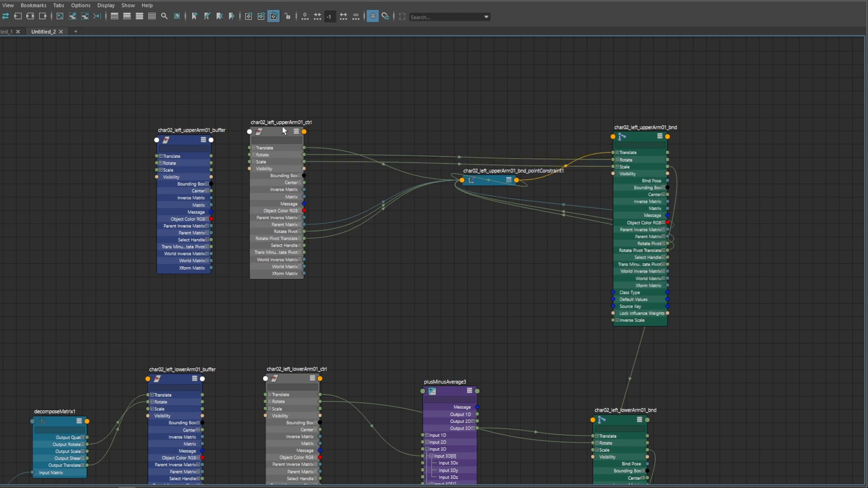
Tidy the node graph by repositioning the upper-arm joint, lower-arm joint and upper-arm control nodes.
{"action": "left_click_drag", "start_coordinate": [639, 138], "coordinate": [639, 128]}
{"action": "middle_click_drag", "start_coordinate": [437, 282], "coordinate": [484, 283], "text": "alt"}
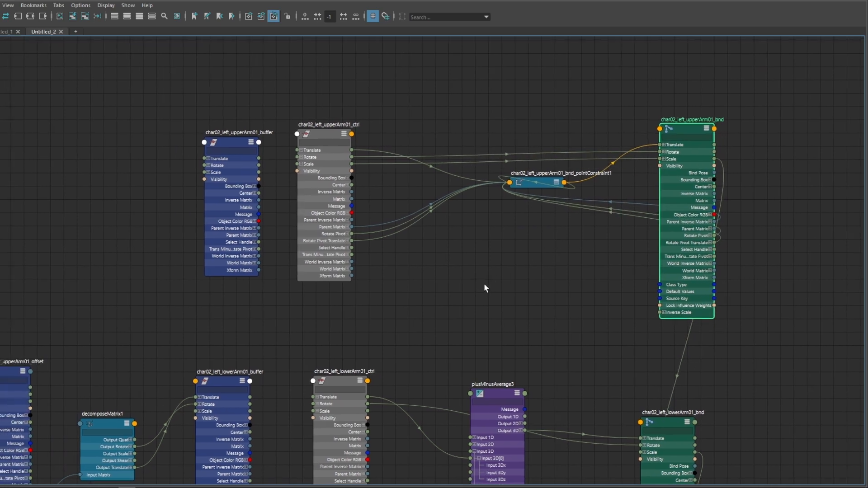
{"action": "right_click_drag", "start_coordinate": [484, 284], "coordinate": [451, 259], "text": "alt"}
{"action": "middle_click_drag", "start_coordinate": [451, 259], "coordinate": [453, 208], "text": "alt"}
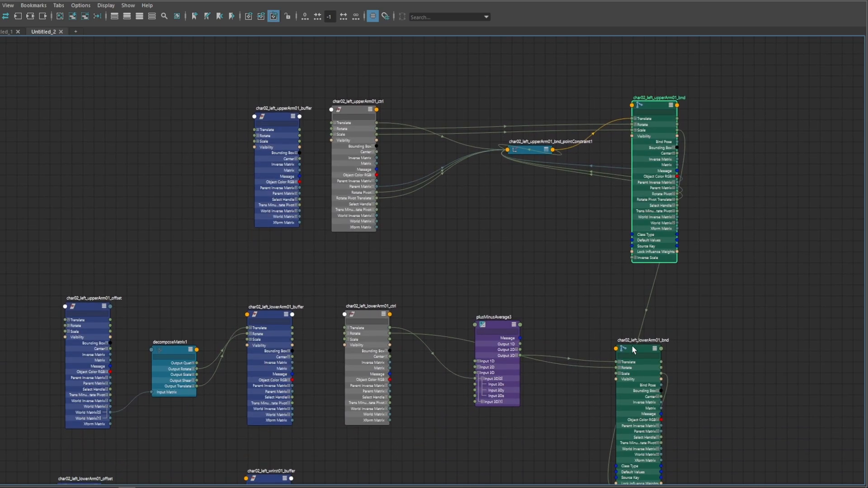
{"action": "left_click_drag", "start_coordinate": [632, 348], "coordinate": [645, 300]}
{"action": "middle_click_drag", "start_coordinate": [456, 44], "coordinate": [500, 47], "text": "alt"}
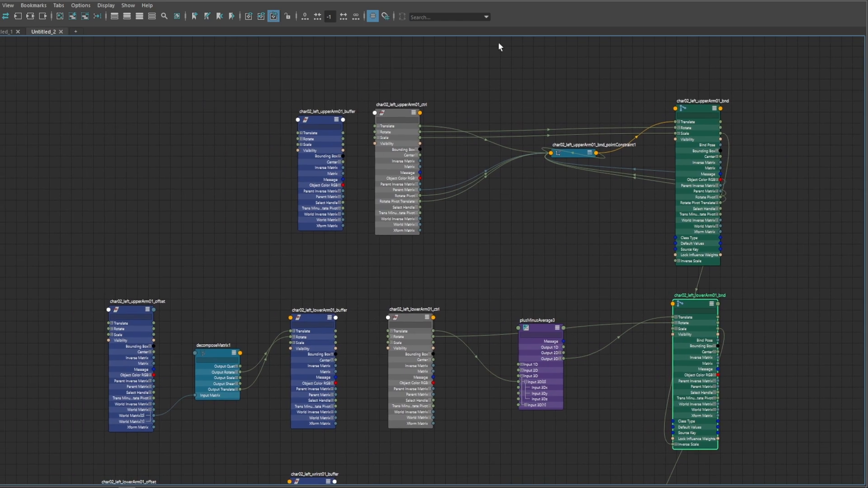
{"action": "middle_click_drag", "start_coordinate": [343, 244], "coordinate": [413, 232], "text": "alt"}
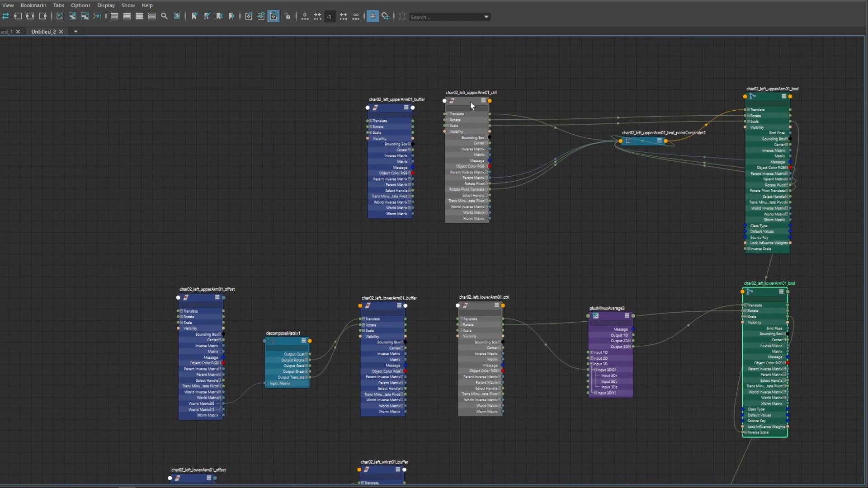
{"action": "left_click_drag", "start_coordinate": [470, 102], "coordinate": [473, 105]}
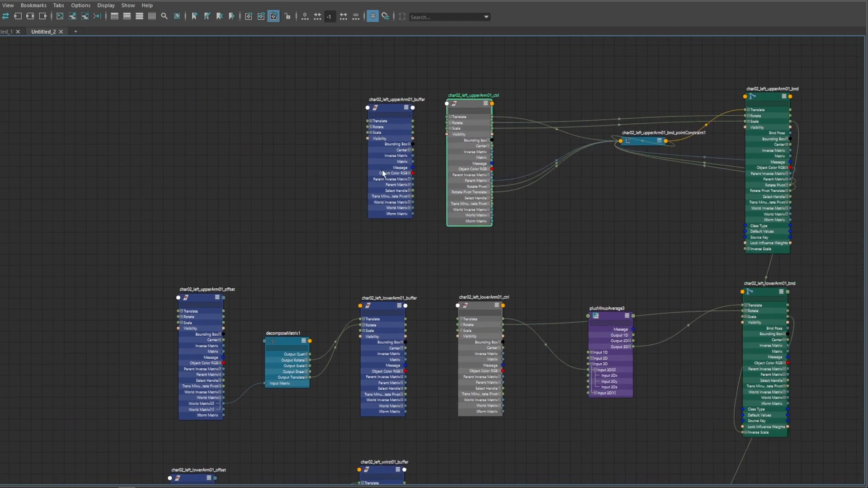
Connect Output Scale of decomposeMatrix1 to Scale of char02_left_lowerArm01_buffer.
{"action": "middle_click_drag", "start_coordinate": [262, 367], "coordinate": [243, 291], "text": "alt"}
{"action": "scroll", "coordinate": [289, 330], "scroll_direction": "up", "scroll_amount": 1}
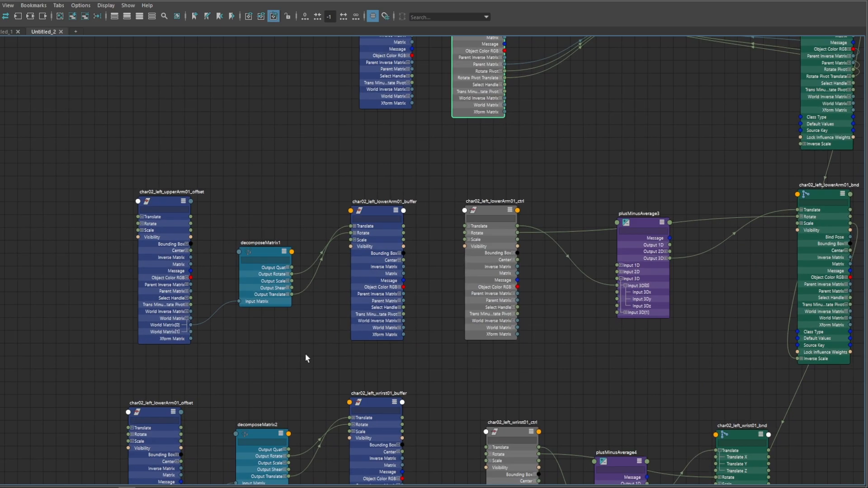
{"action": "middle_click_drag", "start_coordinate": [285, 332], "coordinate": [238, 314], "text": "alt"}
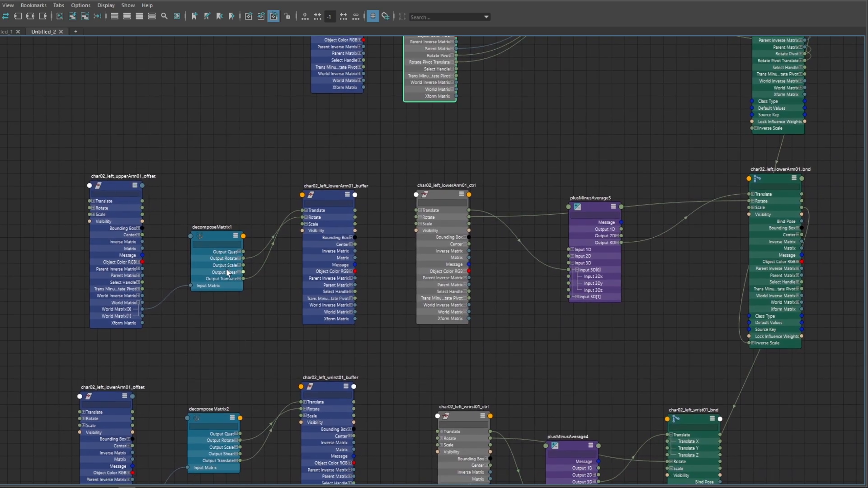
{"action": "scroll", "coordinate": [267, 307], "scroll_direction": "up", "scroll_amount": 1}
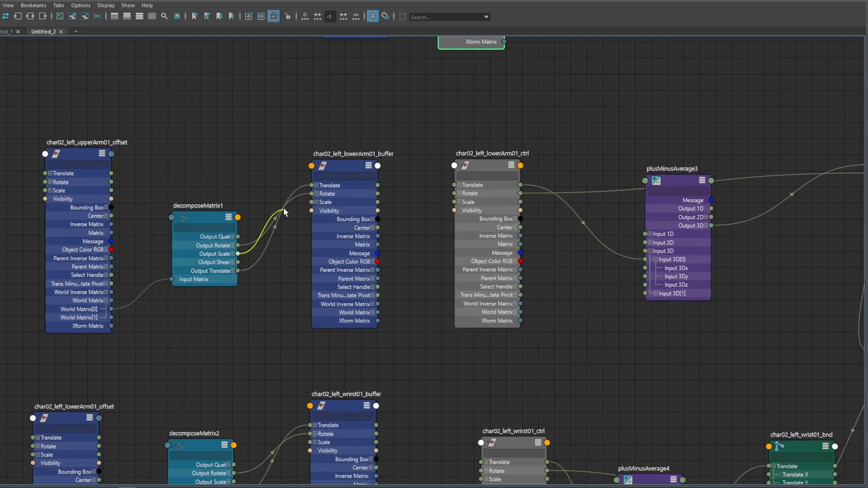
{"action": "left_click_drag", "start_coordinate": [284, 208], "coordinate": [312, 202]}
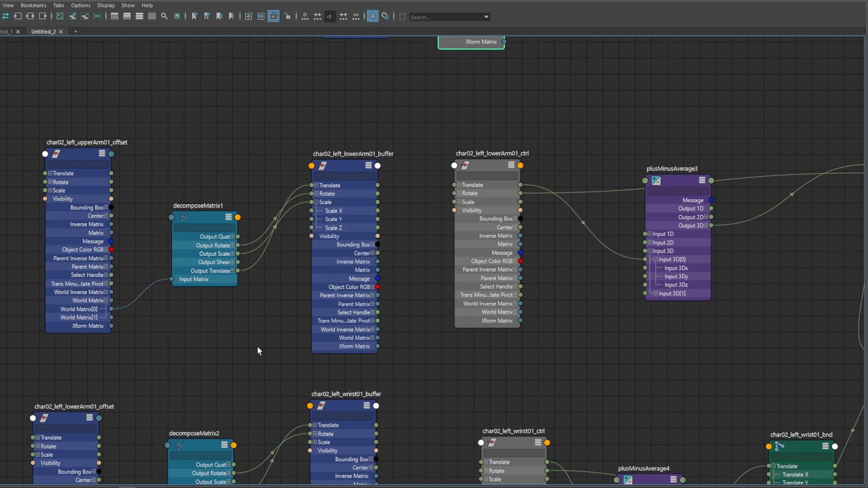
Connect Output Scale of decomposeMatrix2 to the left wrist buffer's Scale, and shift the decomposeMatrix2 node slightly away from the buffer.
{"action": "middle_click_drag", "start_coordinate": [252, 362], "coordinate": [235, 248], "text": "alt"}
{"action": "scroll", "coordinate": [263, 308], "scroll_direction": "down", "scroll_amount": 1}
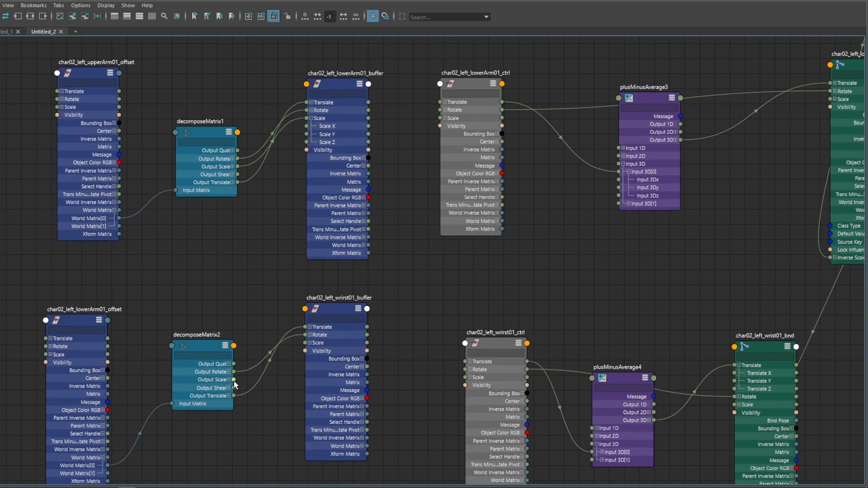
{"action": "left_click_drag", "start_coordinate": [285, 331], "coordinate": [307, 342]}
{"action": "left_click_drag", "start_coordinate": [197, 347], "coordinate": [186, 354]}
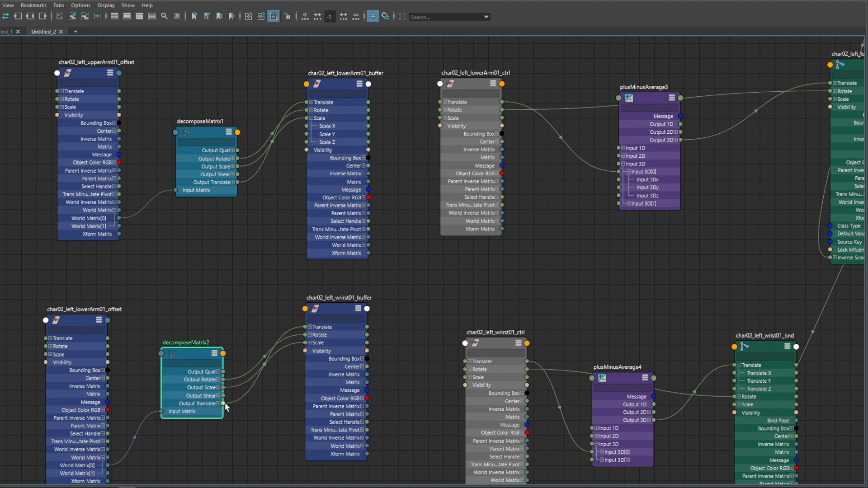
{"action": "scroll", "coordinate": [243, 310], "scroll_direction": "down", "scroll_amount": 1}
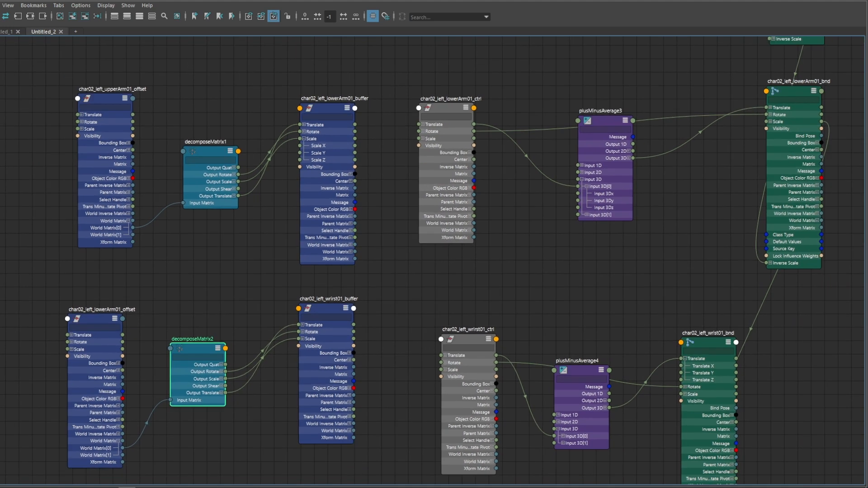
Return to the viewport and reset the character02 lower-arm control's Rotate Z to 0.
{"action": "left_click", "coordinate": [813, 1]}
{"action": "middle_click_drag", "start_coordinate": [434, 199], "coordinate": [436, 222], "text": "alt"}
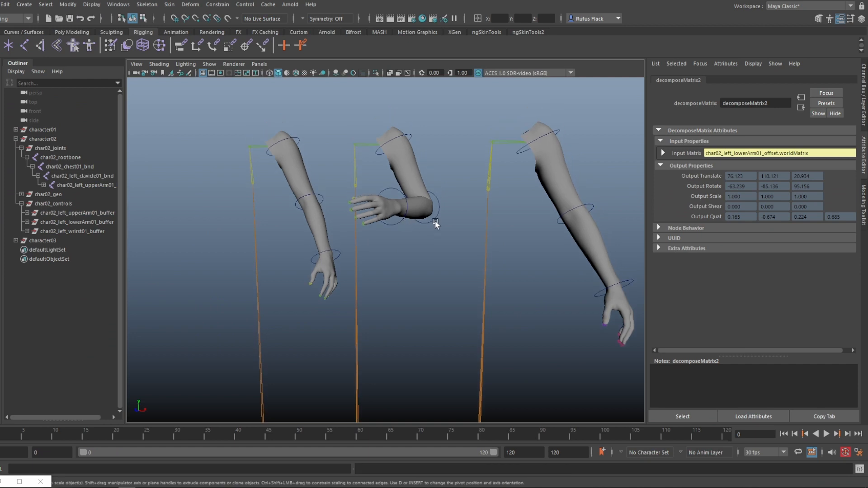
{"action": "left_click", "coordinate": [437, 223]}
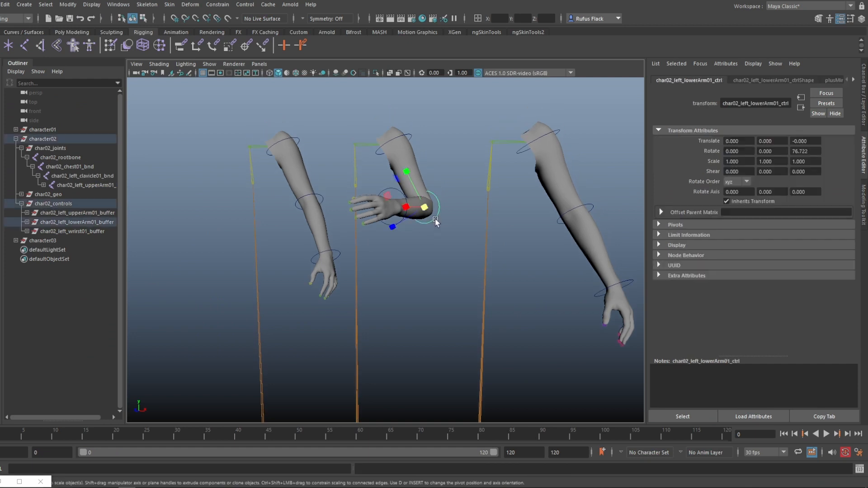
{"action": "double_click", "coordinate": [812, 152]}
{"action": "type", "text": "0"}
{"action": "key", "text": "Return"}
Test scaling the character02 upper-arm control uniformly to about 1.366, and undo the scaling.
{"action": "left_click", "coordinate": [411, 137]}
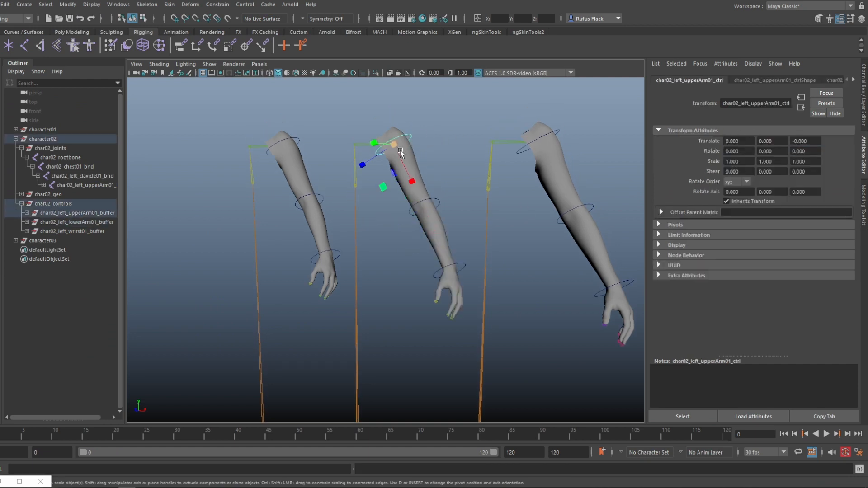
{"action": "left_click_drag", "start_coordinate": [394, 145], "coordinate": [422, 158]}
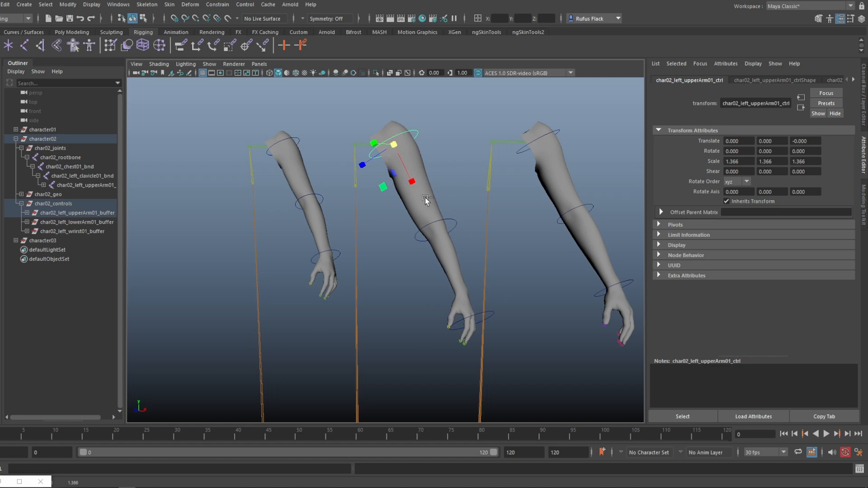
{"action": "key", "text": "ctrl+z"}
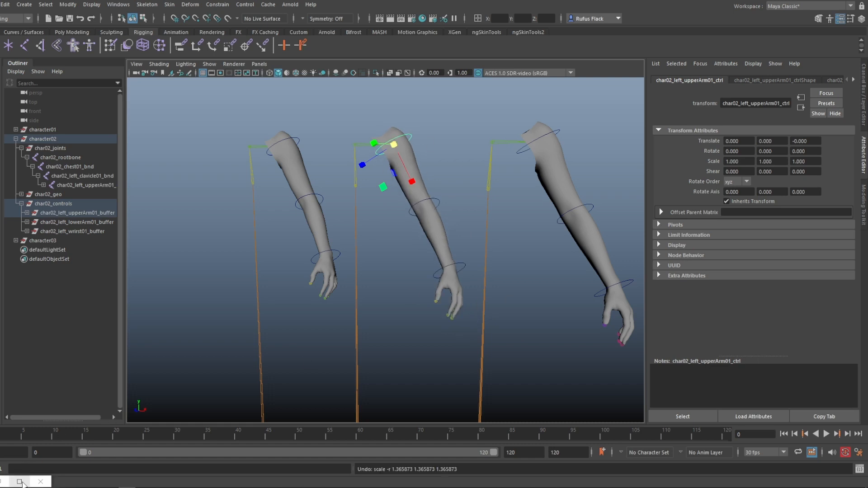
Reopen the node graph, place char02_left_lowerArm01_bnd beside char02_left_upperArm01_bnd, and connect the upper-arm control's Scale to the lower-arm joint's Scale.
{"action": "left_click", "coordinate": [19, 482]}
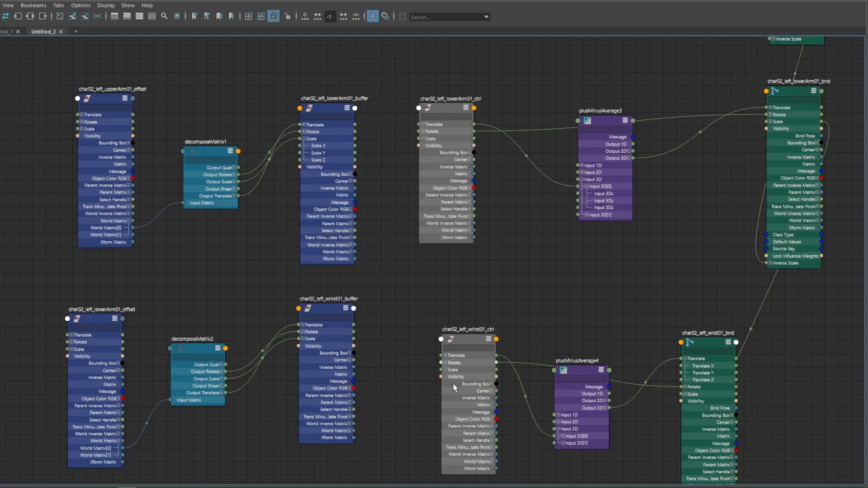
{"action": "scroll", "coordinate": [399, 392], "scroll_direction": "down", "scroll_amount": 1}
{"action": "middle_click_drag", "start_coordinate": [385, 332], "coordinate": [305, 391], "text": "alt"}
{"action": "middle_click_drag", "start_coordinate": [412, 274], "coordinate": [382, 366], "text": "alt"}
{"action": "left_click_drag", "start_coordinate": [615, 297], "coordinate": [701, 113]}
{"action": "left_click_drag", "start_coordinate": [341, 126], "coordinate": [694, 130]}
{"action": "scroll", "coordinate": [558, 340], "scroll_direction": "down", "scroll_amount": 1}
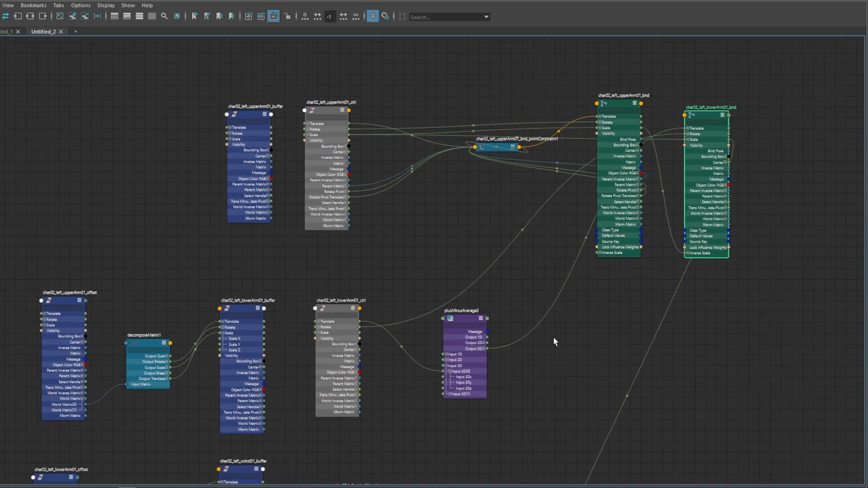
Place char02_left_wrist01_bnd beside the lower-arm joint and connect the upper-arm control's Scale to its Scale.
{"action": "middle_click_drag", "start_coordinate": [551, 364], "coordinate": [535, 278], "text": "alt"}
{"action": "left_click_drag", "start_coordinate": [518, 407], "coordinate": [750, 51]}
{"action": "middle_click_drag", "start_coordinate": [704, 131], "coordinate": [646, 333], "text": "alt"}
{"action": "right_click_drag", "start_coordinate": [577, 286], "coordinate": [620, 360], "text": "alt"}
{"action": "middle_click_drag", "start_coordinate": [620, 359], "coordinate": [556, 334], "text": "alt"}
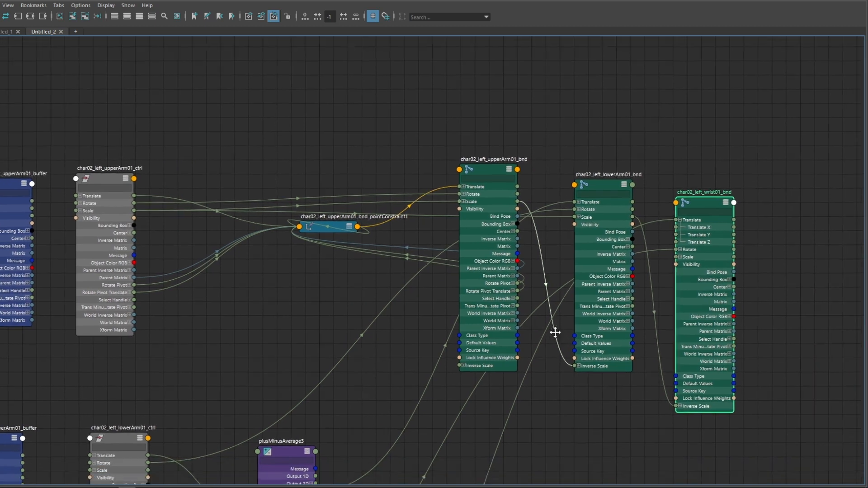
{"action": "left_click_drag", "start_coordinate": [135, 210], "coordinate": [677, 253]}
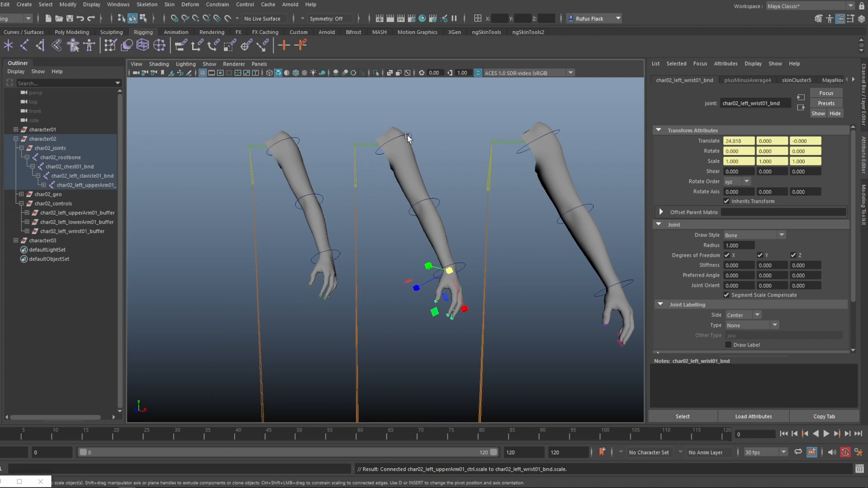
Test uniform scaling on character02's upper-arm control and on its lower-arm control, undoing each change.
{"action": "left_click", "coordinate": [392, 147]}
{"action": "left_click_drag", "start_coordinate": [394, 149], "coordinate": [353, 161]}
{"action": "key", "text": "ctrl+z"}
{"action": "mouse_move", "coordinate": [387, 265]}
{"action": "left_mouse_down", "text": "alt"}
{"action": "mouse_move", "coordinate": [370, 256]}
{"action": "mouse_move", "coordinate": [380, 252]}
{"action": "mouse_move", "coordinate": [393, 274]}
{"action": "mouse_move", "coordinate": [380, 270]}
{"action": "left_mouse_up", "text": "alt"}
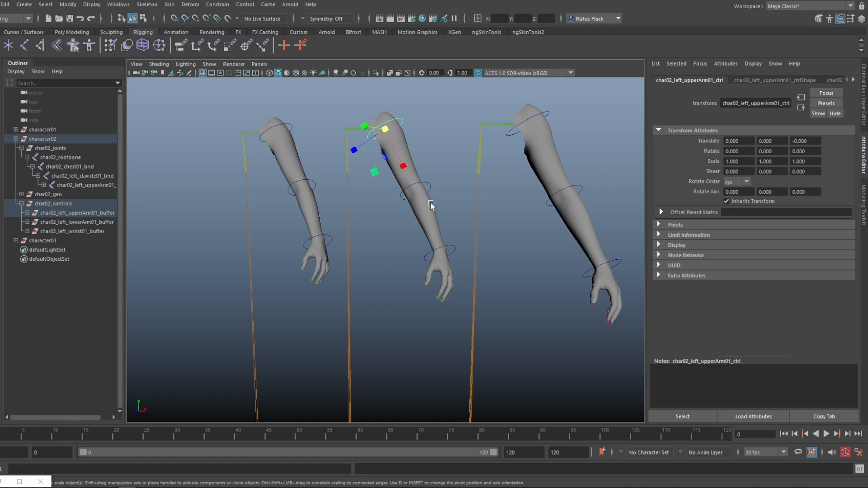
{"action": "left_click", "coordinate": [429, 183]}
{"action": "mouse_move", "coordinate": [420, 190]}
{"action": "left_mouse_down"}
{"action": "mouse_move", "coordinate": [427, 195]}
{"action": "mouse_move", "coordinate": [419, 201]}
{"action": "left_mouse_up"}
{"action": "key", "text": "ctrl+z"}
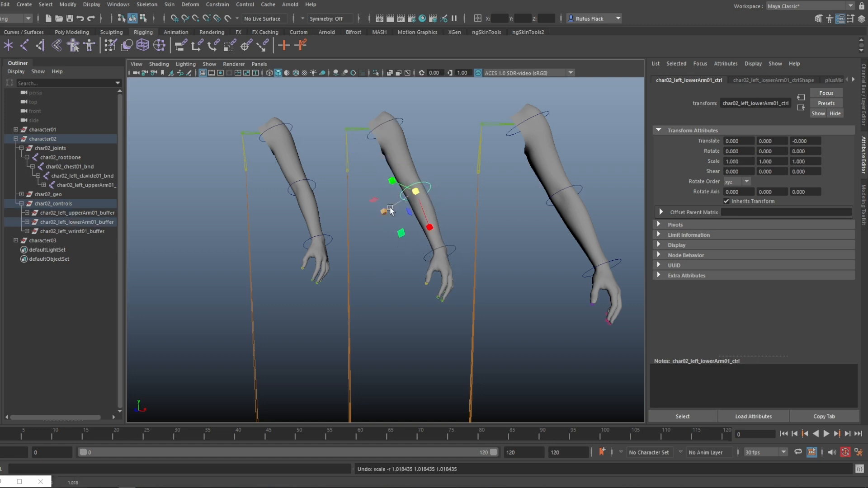
Test scaling character02's wrist control to about 1.050 and its lower-arm control to about 0.987, undoing each, and clear the selection.
{"action": "middle_click_drag", "start_coordinate": [395, 255], "coordinate": [412, 290], "text": "alt"}
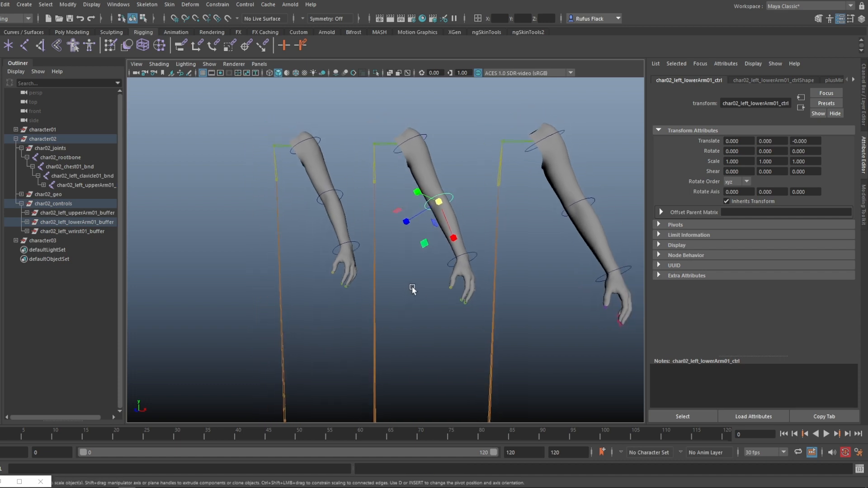
{"action": "left_click", "coordinate": [476, 257]}
{"action": "left_click_drag", "start_coordinate": [454, 261], "coordinate": [464, 252]}
{"action": "key", "text": "ctrl+z"}
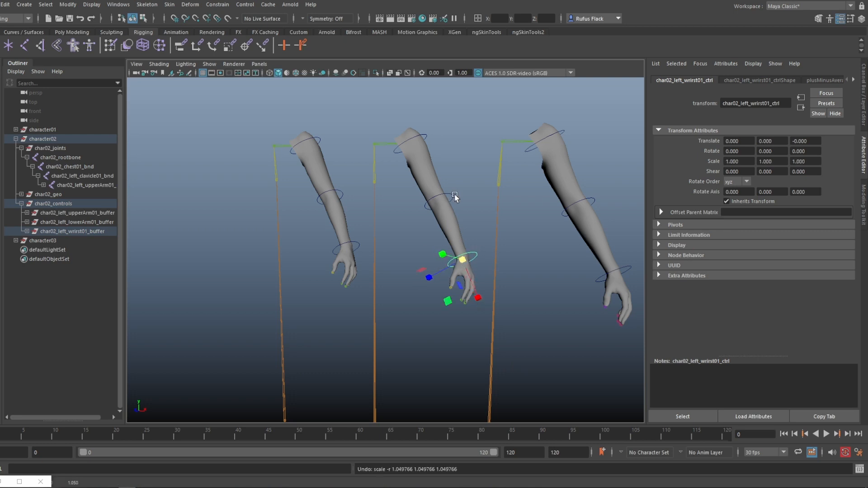
{"action": "left_click", "coordinate": [453, 196]}
{"action": "left_click_drag", "start_coordinate": [439, 202], "coordinate": [436, 202]}
{"action": "key", "text": "ctrl+z"}
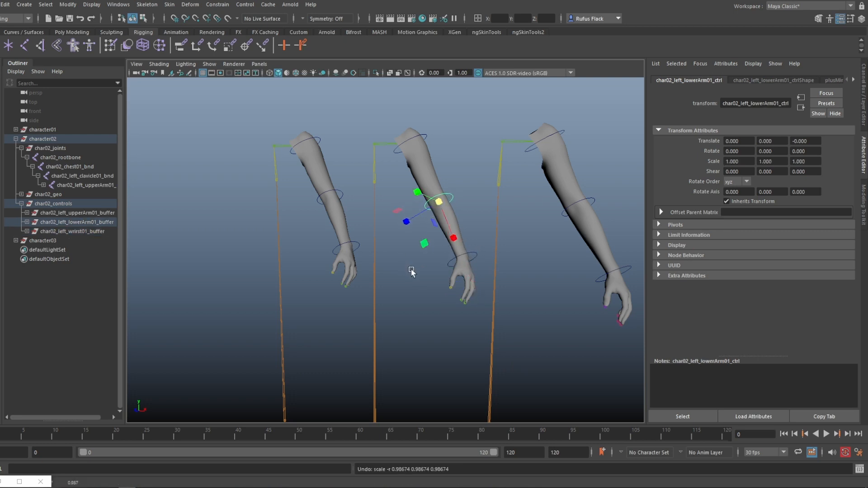
{"action": "left_click", "coordinate": [411, 271]}
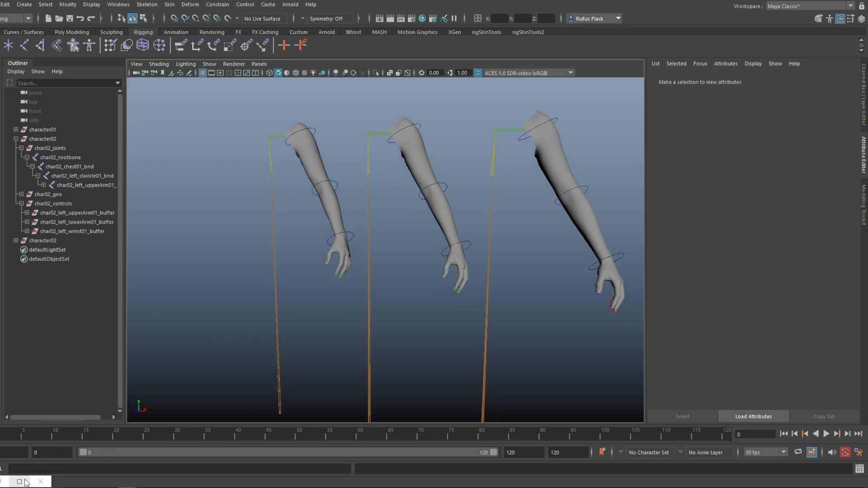
Return to the node graph and remove the Scale connections from char02_left_upperArm01_ctrl to the upper-arm, lower-arm and wrist joints.
{"action": "left_click", "coordinate": [24, 481]}
{"action": "middle_click_drag", "start_coordinate": [288, 357], "coordinate": [372, 227], "text": "alt"}
{"action": "scroll", "coordinate": [369, 302], "scroll_direction": "down", "scroll_amount": 2}
{"action": "left_click_drag", "start_coordinate": [379, 304], "coordinate": [378, 289]}
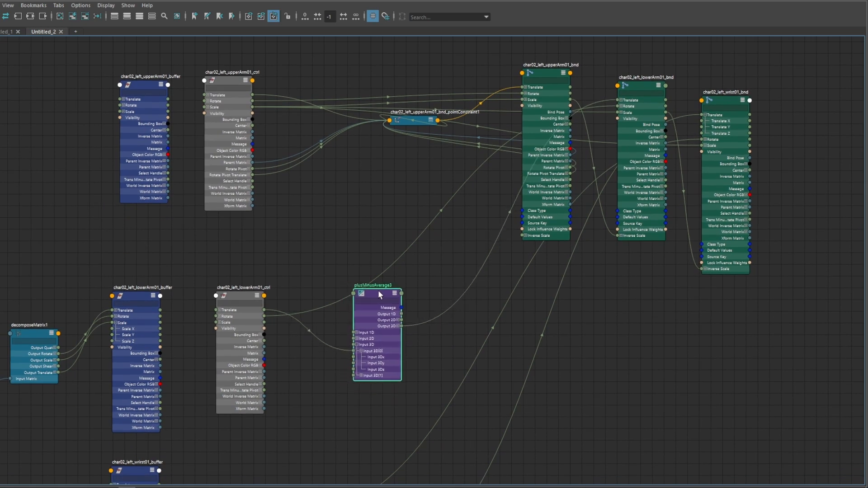
{"action": "middle_click_drag", "start_coordinate": [289, 177], "coordinate": [351, 206], "text": "alt"}
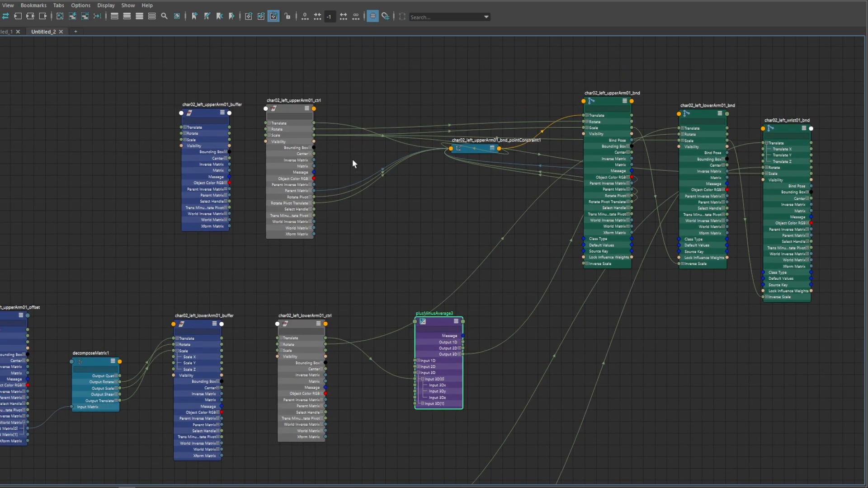
{"action": "middle_click_drag", "start_coordinate": [367, 167], "coordinate": [373, 201], "text": "alt"}
{"action": "scroll", "coordinate": [362, 190], "scroll_direction": "up", "scroll_amount": 3}
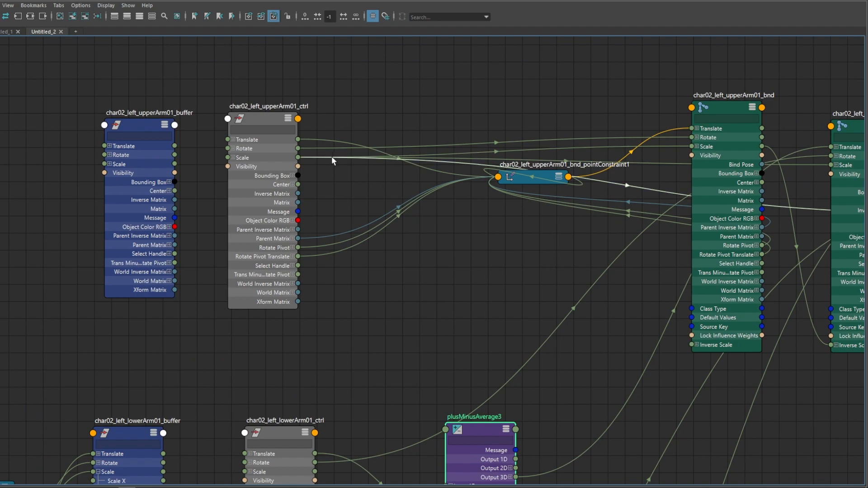
{"action": "scroll", "coordinate": [348, 238], "scroll_direction": "down", "scroll_amount": 5}
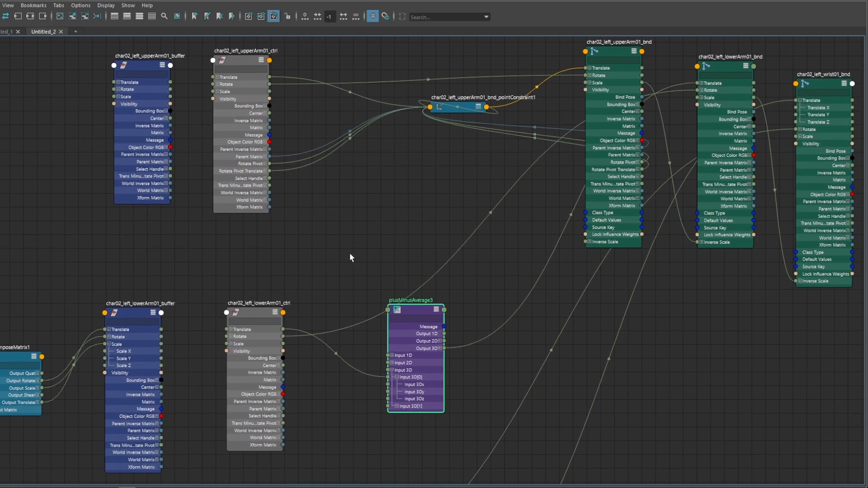
{"action": "right_click_drag", "start_coordinate": [350, 253], "coordinate": [318, 220], "text": "alt"}
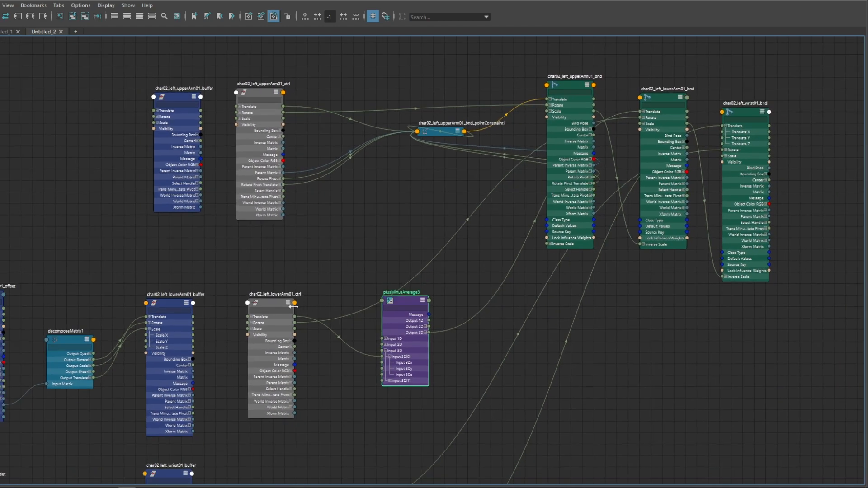
Move plusMinusAverage3 up to free some space and create another plusMinusAverage node below it.
{"action": "middle_click_drag", "start_coordinate": [296, 299], "coordinate": [305, 206], "text": "alt"}
{"action": "right_click_drag", "start_coordinate": [328, 275], "coordinate": [323, 264], "text": "alt"}
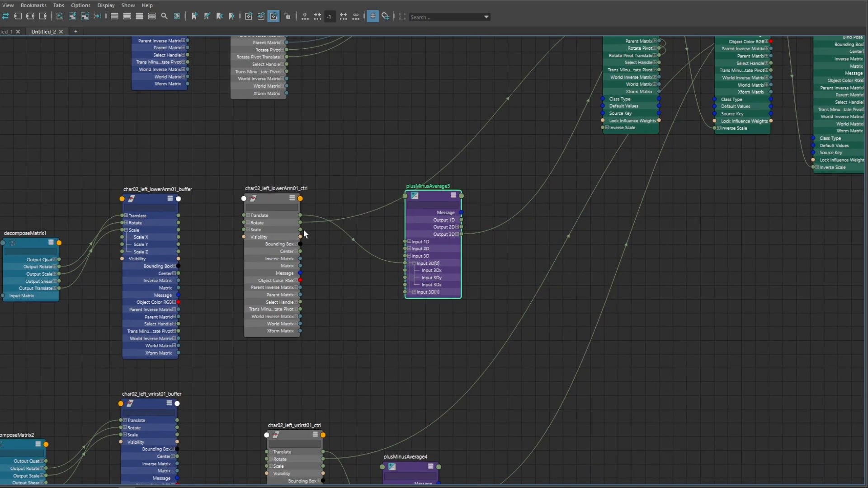
{"action": "left_click_drag", "start_coordinate": [420, 195], "coordinate": [401, 119]}
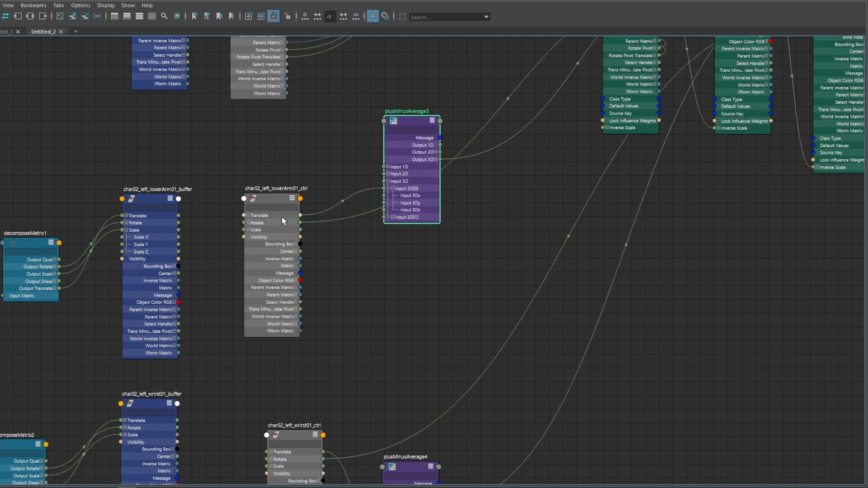
{"action": "left_click", "coordinate": [456, 284]}
{"action": "key", "text": "Tab"}
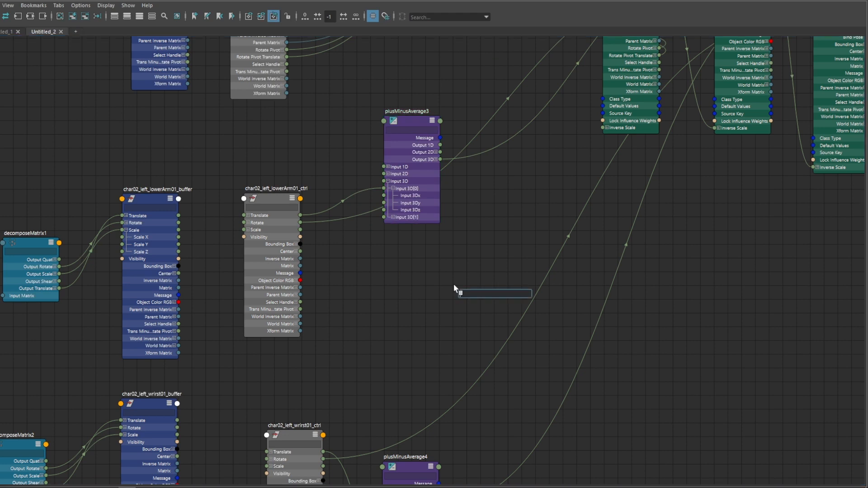
{"action": "type", "text": "plus"}
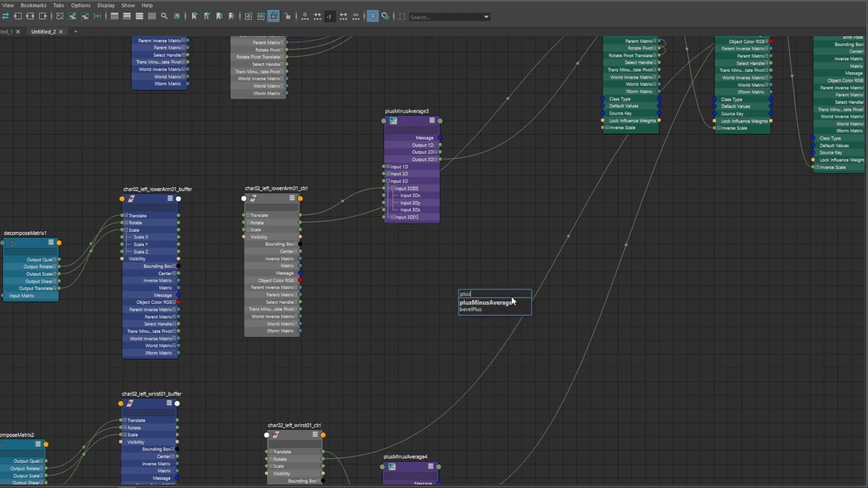
{"action": "left_click", "coordinate": [512, 302]}
{"action": "left_click_drag", "start_coordinate": [478, 296], "coordinate": [484, 267]}
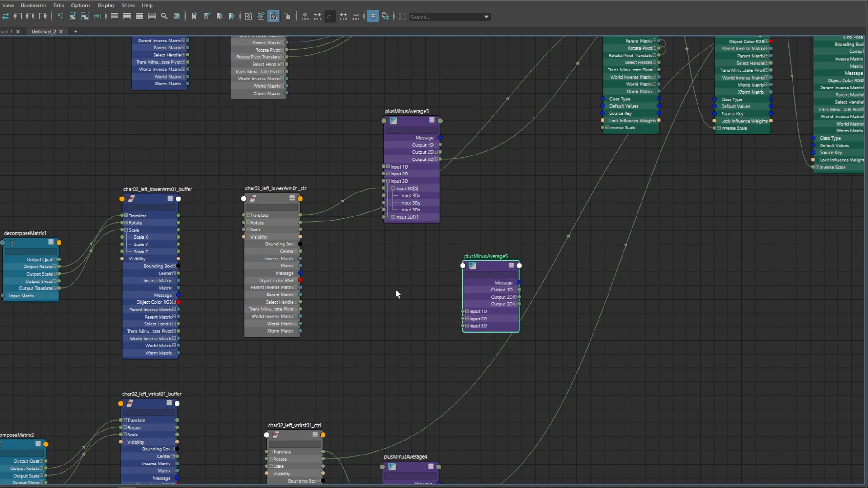
Set the new plusMinusAverage5 node's operation to Subtract and connect char02_left_lowerArm01_ctrl's Scale to its Input 3D[0].
{"action": "left_click_drag", "start_coordinate": [759, 1], "coordinate": [554, 41]}
{"action": "left_click", "coordinate": [745, 173]}
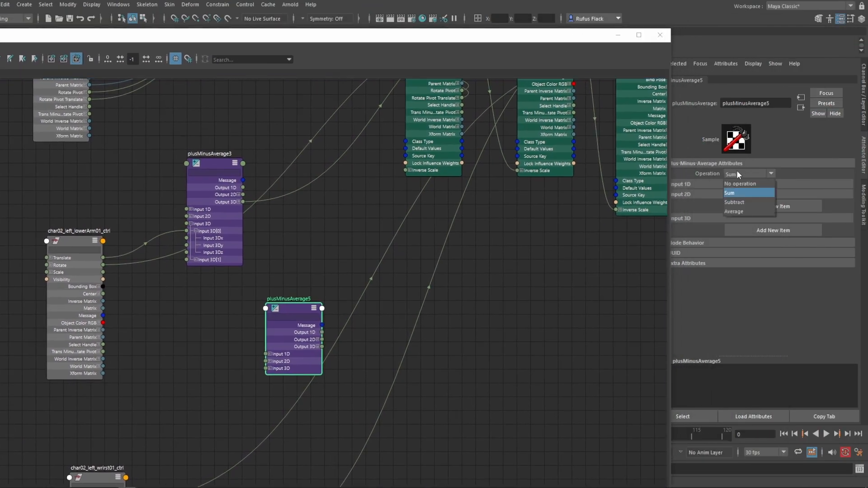
{"action": "left_click", "coordinate": [733, 201]}
{"action": "middle_click_drag", "start_coordinate": [247, 339], "coordinate": [313, 307], "text": "alt"}
{"action": "left_click_drag", "start_coordinate": [169, 244], "coordinate": [335, 340]}
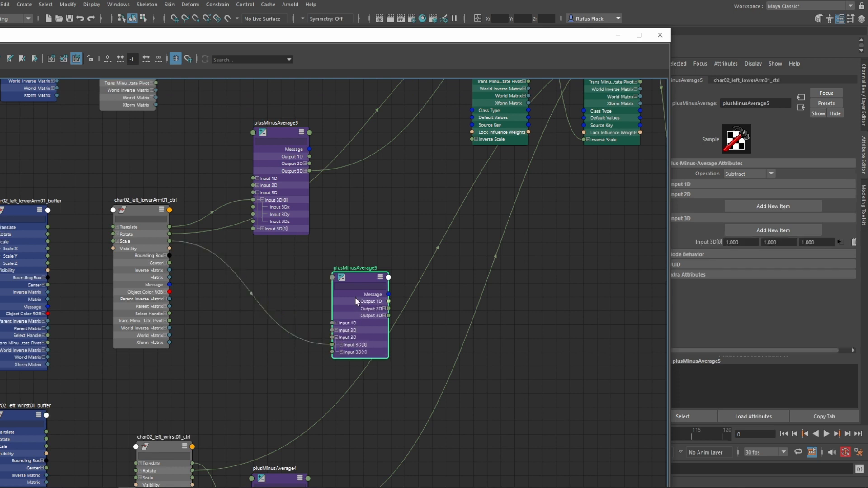
{"action": "left_click_drag", "start_coordinate": [353, 276], "coordinate": [341, 258]}
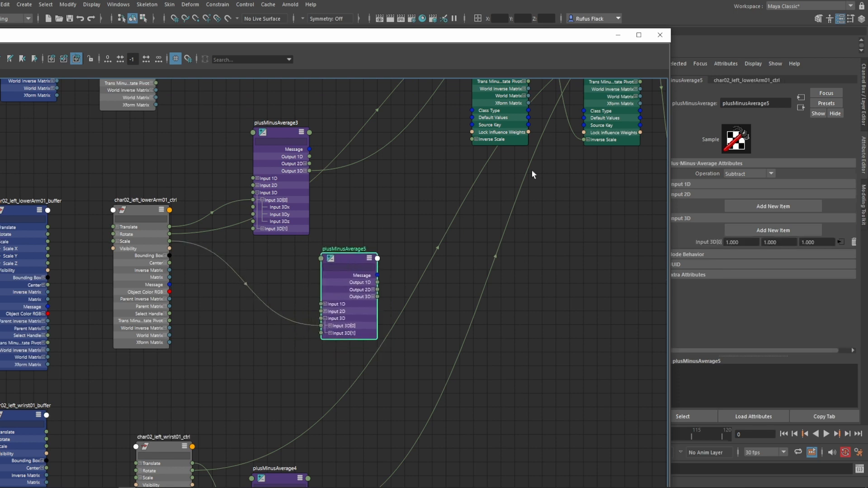
Add a second Input 3D item to plusMinusAverage5 and set its three values to 1.
{"action": "left_click", "coordinate": [754, 229]}
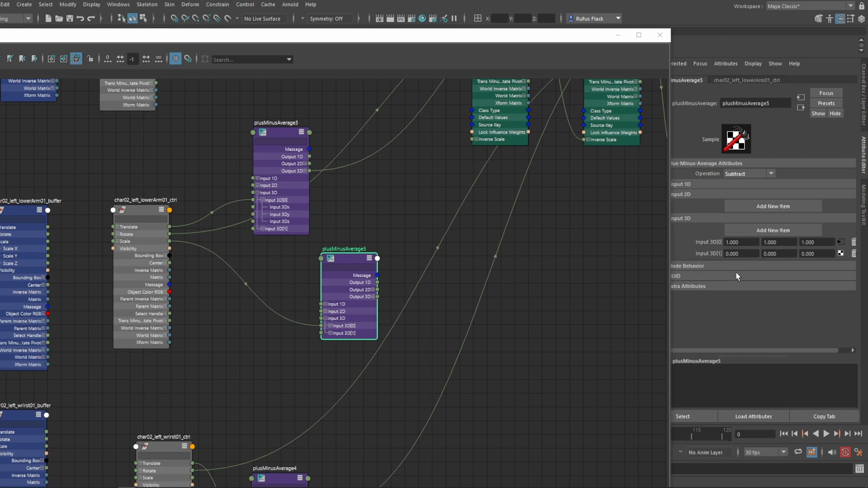
{"action": "left_click", "coordinate": [745, 251]}
{"action": "type", "text": "1"}
{"action": "left_click", "coordinate": [765, 255]}
{"action": "type", "text": "1"}
{"action": "left_click", "coordinate": [821, 255]}
{"action": "type", "text": "1"}
{"action": "key", "text": "Return"}
Duplicate plusMinusAverage5 and bring the copy back near the original node.
{"action": "middle_click_drag", "start_coordinate": [390, 301], "coordinate": [462, 362], "text": "alt"}
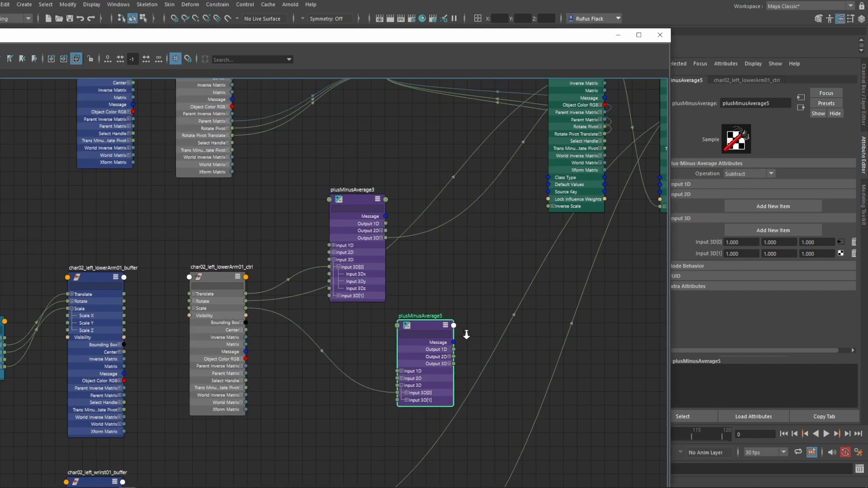
{"action": "scroll", "coordinate": [465, 335], "scroll_direction": "down", "scroll_amount": 2}
{"action": "middle_click_drag", "start_coordinate": [424, 302], "coordinate": [403, 292], "text": "alt"}
{"action": "left_click", "coordinate": [460, 303]}
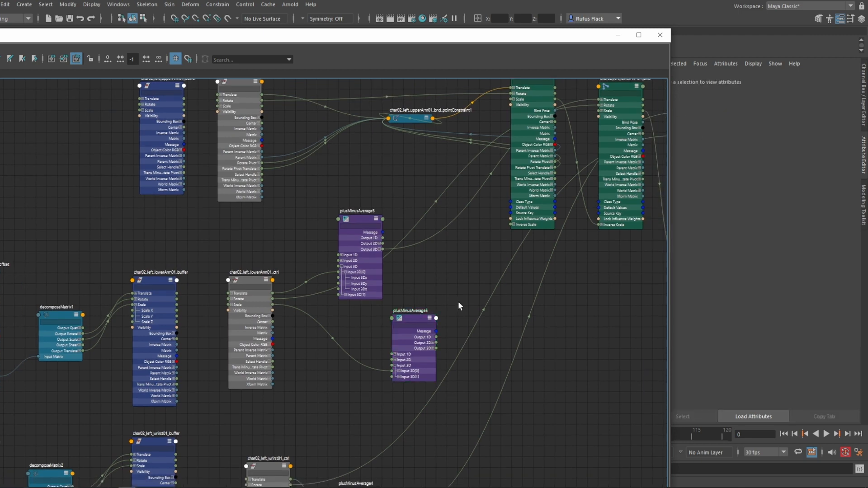
{"action": "left_click", "coordinate": [413, 318]}
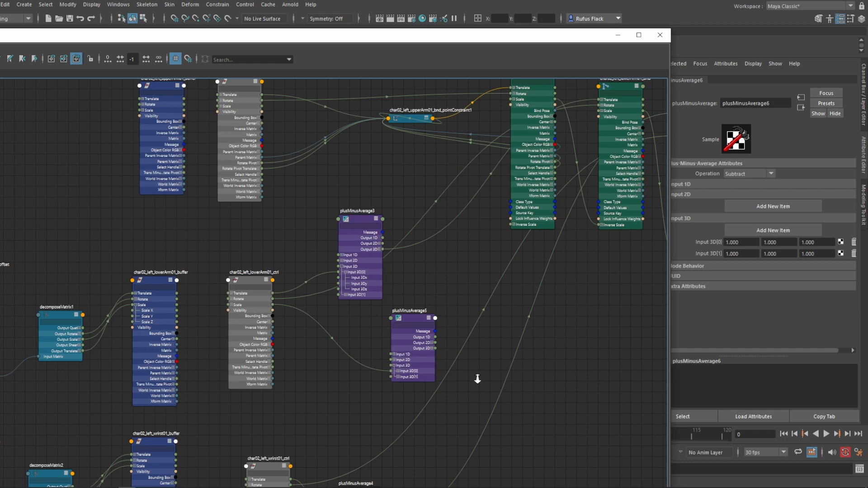
{"action": "right_click_drag", "start_coordinate": [478, 379], "coordinate": [460, 368], "text": "alt"}
{"action": "middle_click_drag", "start_coordinate": [459, 368], "coordinate": [188, 350], "text": "alt"}
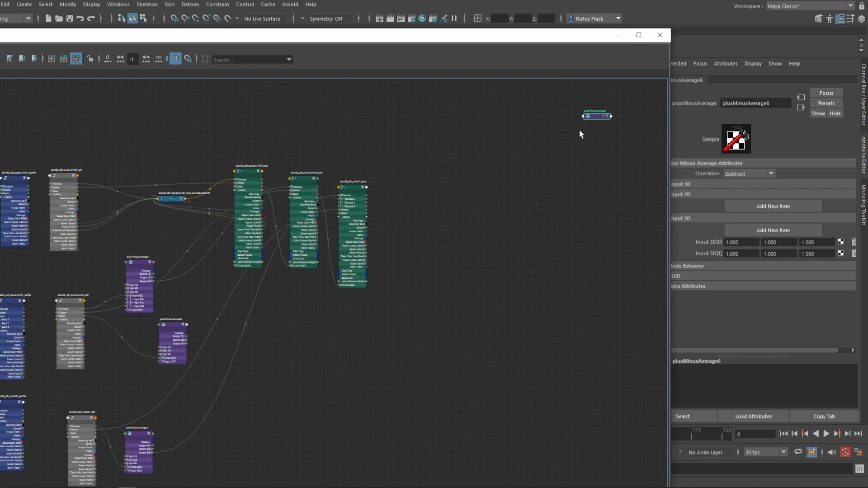
{"action": "left_click_drag", "start_coordinate": [600, 117], "coordinate": [260, 332]}
Expand plusMinusAverage6 to show its attributes and place it just right of plusMinusAverage5.
{"action": "right_click_drag", "start_coordinate": [231, 352], "coordinate": [555, 369], "text": "alt"}
{"action": "middle_click_drag", "start_coordinate": [477, 328], "coordinate": [517, 327], "text": "alt"}
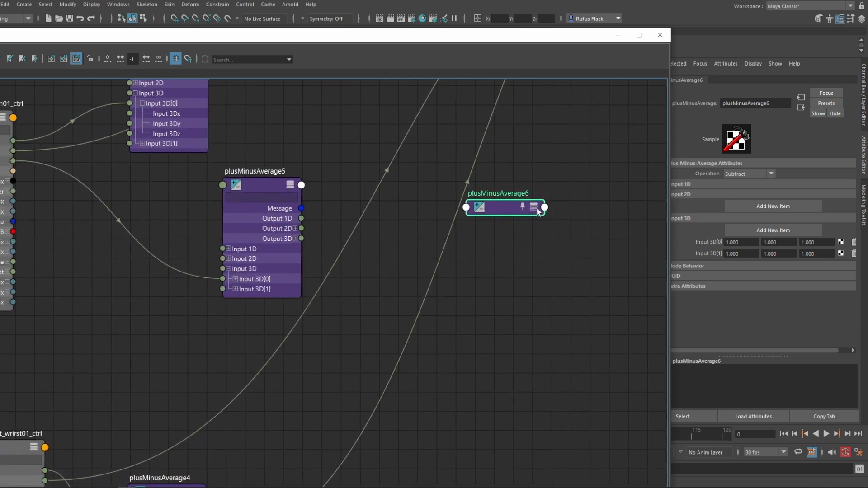
{"action": "left_click", "coordinate": [534, 208]}
{"action": "left_click_drag", "start_coordinate": [501, 207], "coordinate": [408, 167]}
{"action": "middle_click_drag", "start_coordinate": [348, 287], "coordinate": [406, 283], "text": "alt"}
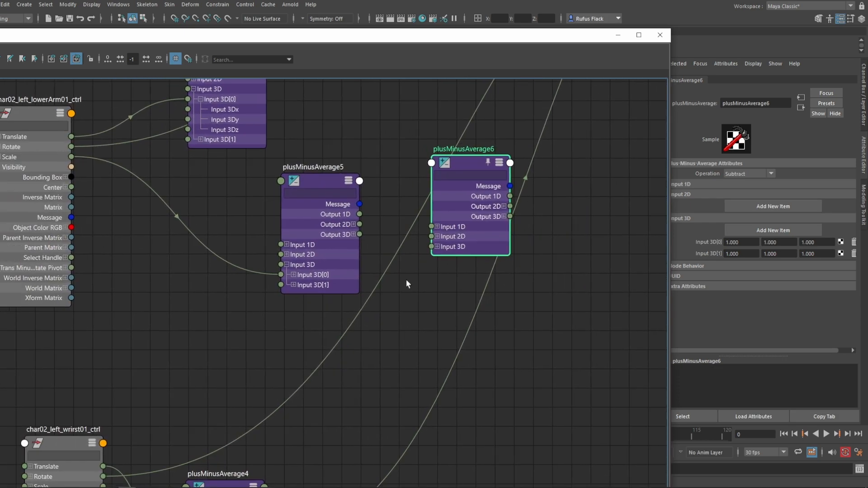
Connect plusMinusAverage5's Output 3D to Input 3D[0] of plusMinusAverage6, and shift plusMinusAverage5 slightly away from it.
{"action": "right_click_drag", "start_coordinate": [406, 283], "coordinate": [367, 247], "text": "alt"}
{"action": "left_click_drag", "start_coordinate": [361, 236], "coordinate": [425, 256]}
{"action": "left_click", "coordinate": [435, 249]}
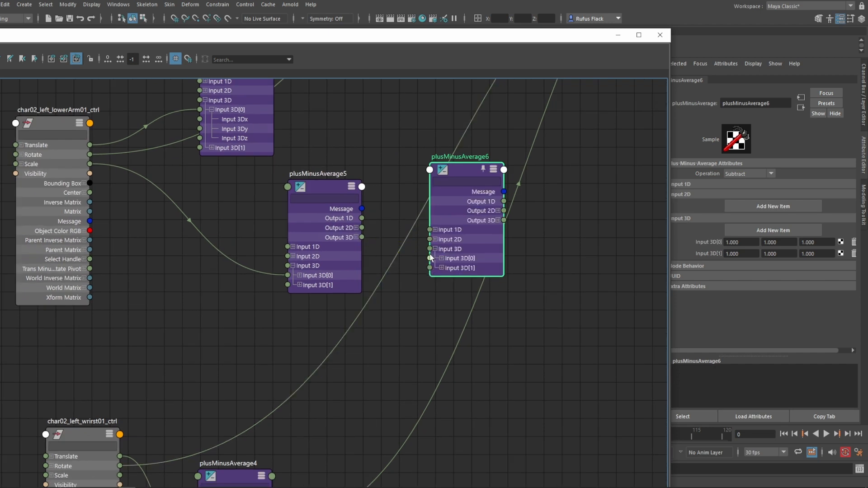
{"action": "middle_click_drag", "start_coordinate": [408, 319], "coordinate": [470, 335], "text": "alt"}
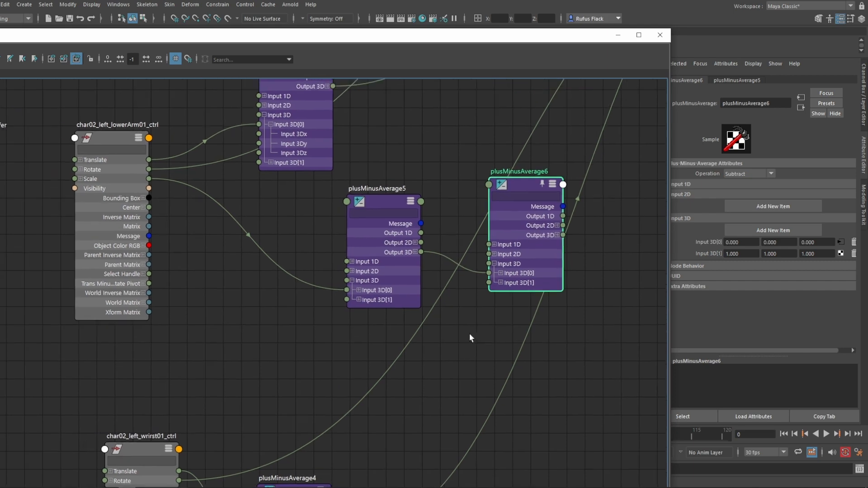
{"action": "right_click_drag", "start_coordinate": [471, 335], "coordinate": [384, 225], "text": "alt"}
{"action": "left_click_drag", "start_coordinate": [397, 219], "coordinate": [358, 230]}
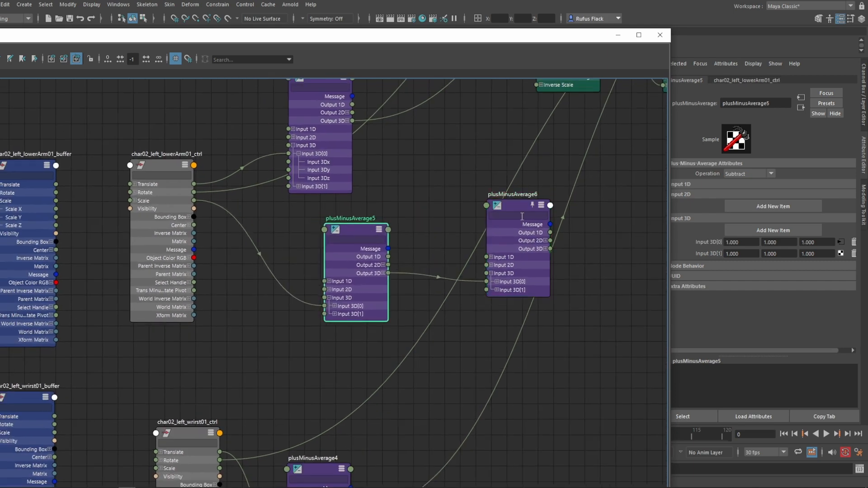
Set plusMinusAverage6's operation to Sum.
{"action": "left_click_drag", "start_coordinate": [519, 205], "coordinate": [518, 205]}
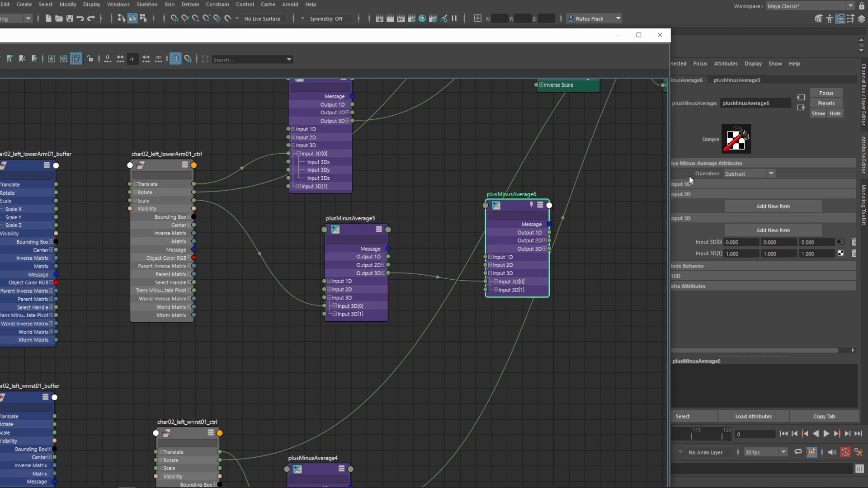
{"action": "left_click", "coordinate": [735, 173]}
{"action": "left_click", "coordinate": [742, 195]}
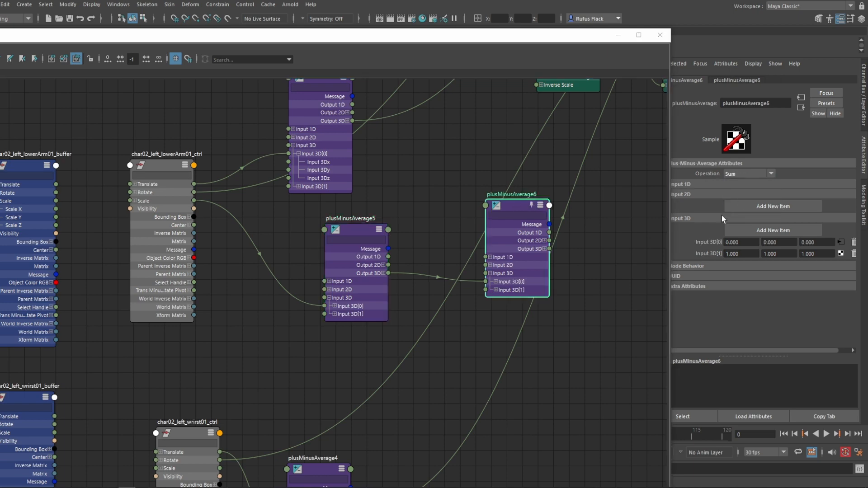
Connect char02_left_upperArm01_ctrl's Scale to Input 3D[1] of plusMinusAverage6.
{"action": "middle_click_drag", "start_coordinate": [471, 267], "coordinate": [574, 360], "text": "alt"}
{"action": "right_click_drag", "start_coordinate": [573, 360], "coordinate": [463, 291], "text": "alt"}
{"action": "middle_click_drag", "start_coordinate": [470, 271], "coordinate": [435, 249], "text": "alt"}
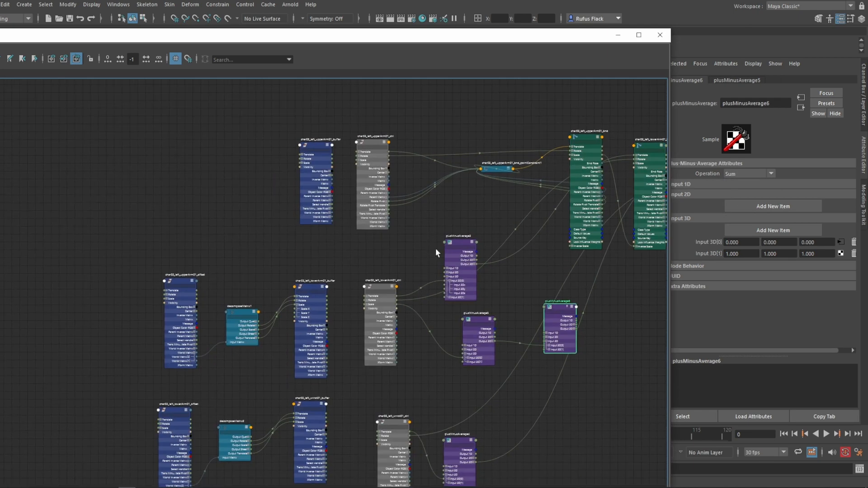
{"action": "right_click_drag", "start_coordinate": [517, 264], "coordinate": [563, 304], "text": "alt"}
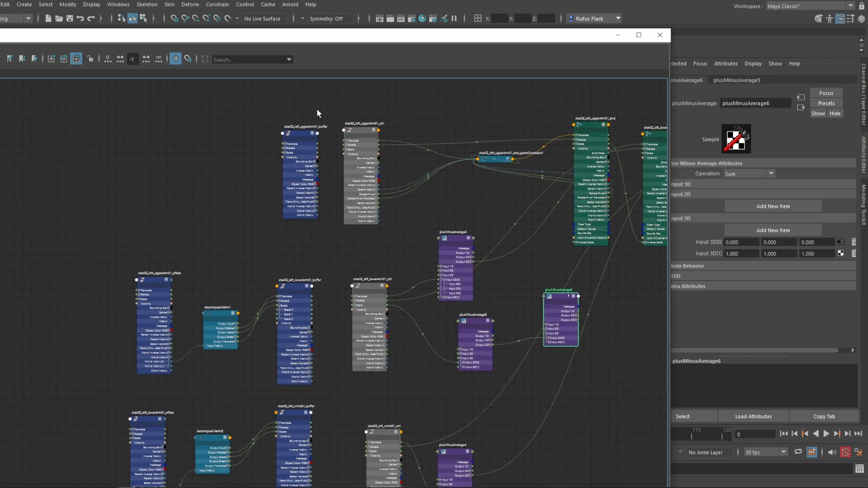
{"action": "right_click_drag", "start_coordinate": [352, 172], "coordinate": [380, 157], "text": "alt"}
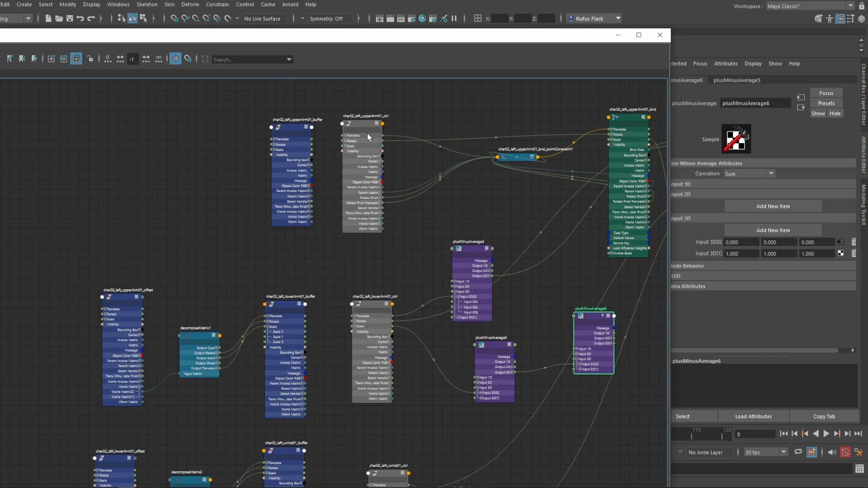
{"action": "left_click_drag", "start_coordinate": [382, 145], "coordinate": [579, 367]}
Move the char02_left_lowerArm01_ctrl node slightly lower and connect plusMinusAverage6's Output 3D to the Scale of char02_left_lowerArm01_bnd.
{"action": "middle_click_drag", "start_coordinate": [582, 368], "coordinate": [476, 361], "text": "alt"}
{"action": "right_click_drag", "start_coordinate": [384, 337], "coordinate": [404, 355], "text": "alt"}
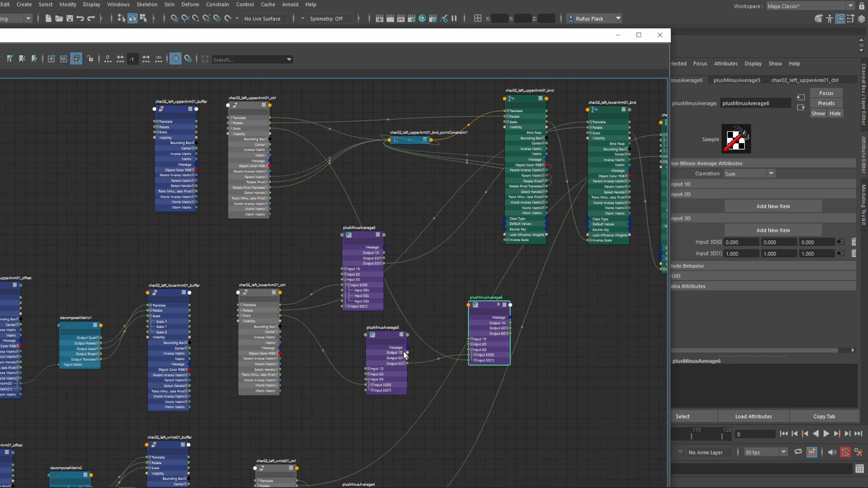
{"action": "left_click_drag", "start_coordinate": [263, 297], "coordinate": [260, 324]}
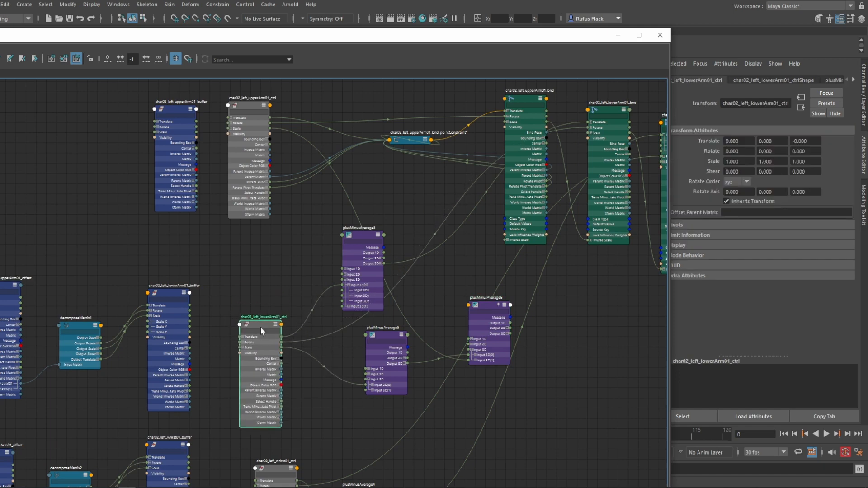
{"action": "middle_click_drag", "start_coordinate": [416, 354], "coordinate": [367, 354], "text": "alt"}
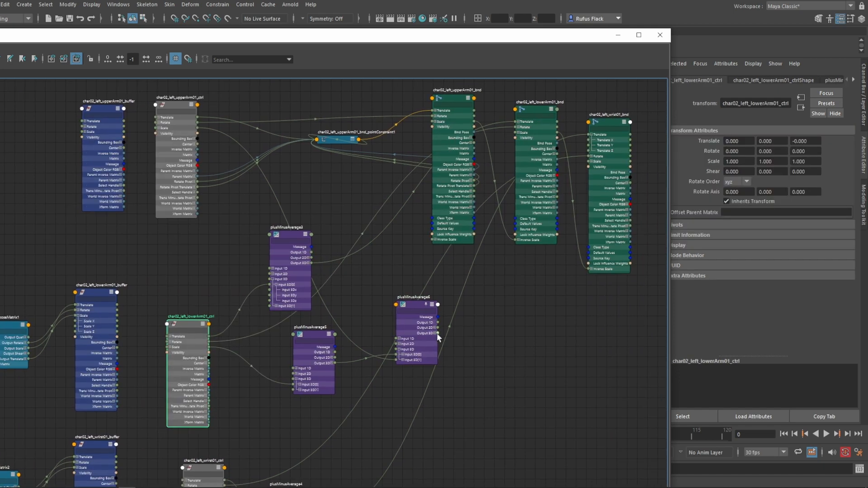
{"action": "left_click_drag", "start_coordinate": [438, 333], "coordinate": [515, 135]}
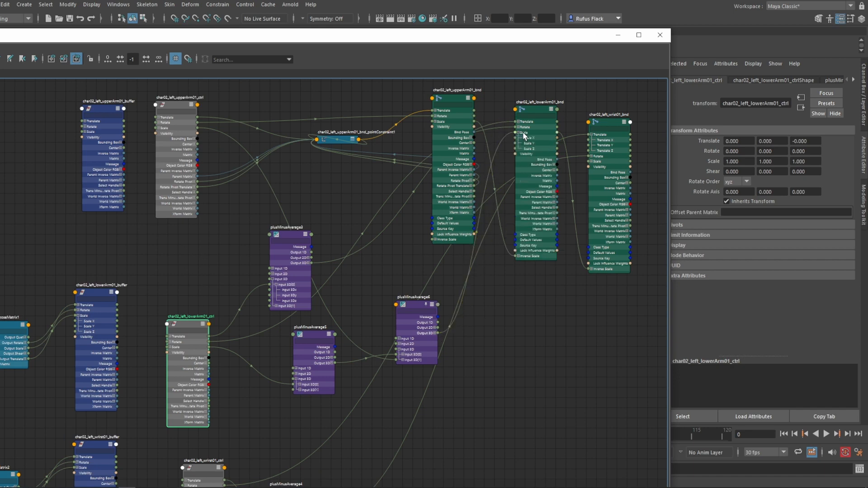
Connect char02_left_upperArm01_ctrl's Scale to the Scale of char02_left_upperArm01_bnd and nudge the joint node slightly.
{"action": "middle_click_drag", "start_coordinate": [487, 184], "coordinate": [506, 224], "text": "alt"}
{"action": "scroll", "coordinate": [446, 235], "scroll_direction": "up", "scroll_amount": 1}
{"action": "middle_click_drag", "start_coordinate": [431, 231], "coordinate": [416, 247], "text": "alt"}
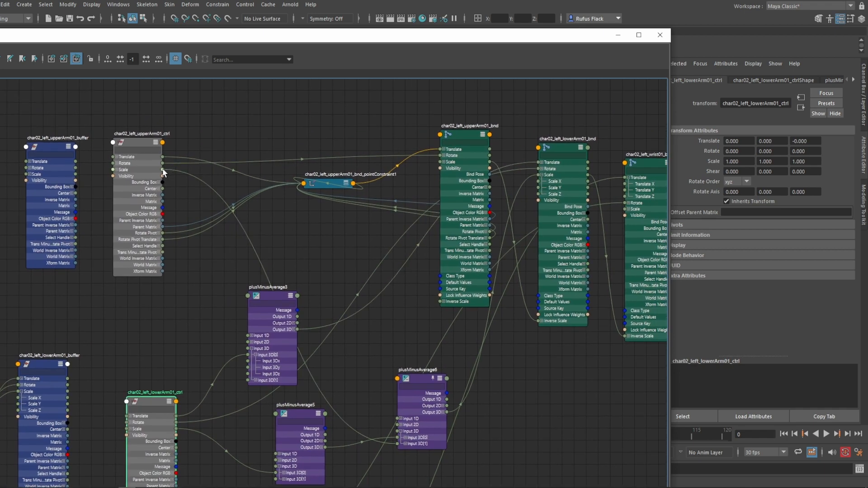
{"action": "left_click_drag", "start_coordinate": [162, 170], "coordinate": [443, 162]}
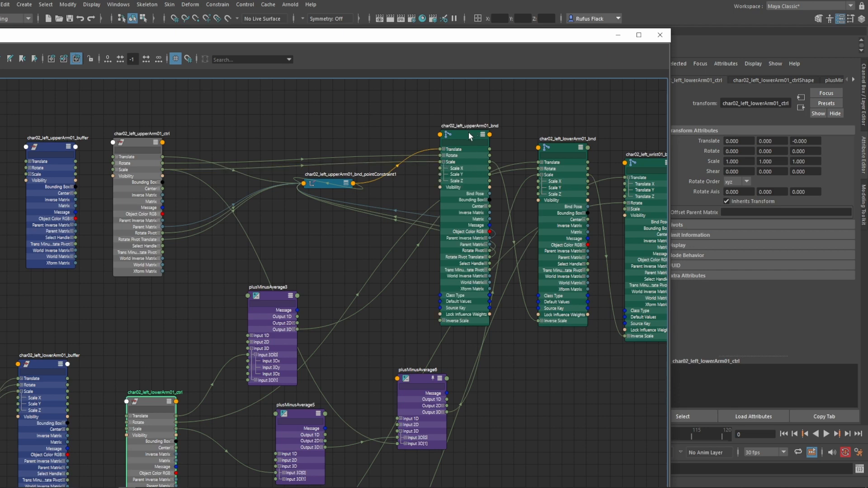
{"action": "mouse_move", "coordinate": [469, 132]}
{"action": "left_mouse_down"}
{"action": "mouse_move", "coordinate": [453, 126]}
{"action": "mouse_move", "coordinate": [460, 126]}
{"action": "left_mouse_up"}
Move plusMinusAverage6 closer to plusMinusAverage5 in the node graph.
{"action": "right_click_drag", "start_coordinate": [462, 266], "coordinate": [374, 253], "text": "alt"}
{"action": "middle_click_drag", "start_coordinate": [374, 253], "coordinate": [363, 152], "text": "alt"}
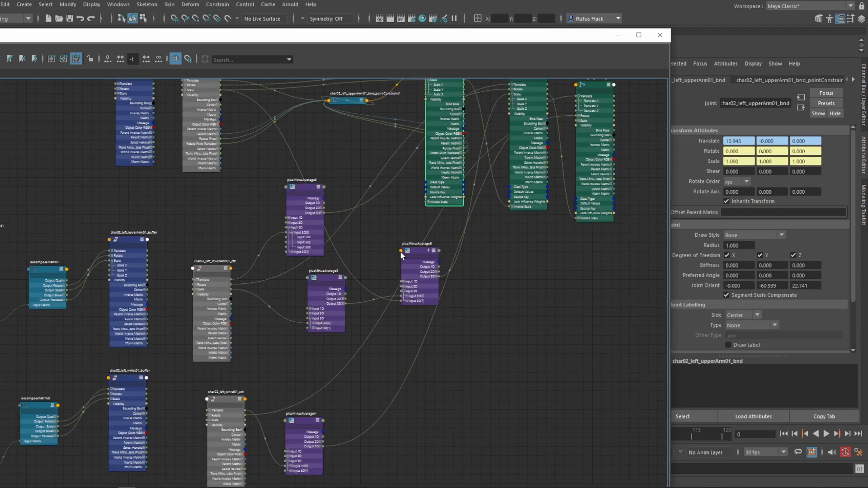
{"action": "left_click_drag", "start_coordinate": [411, 252], "coordinate": [392, 265]}
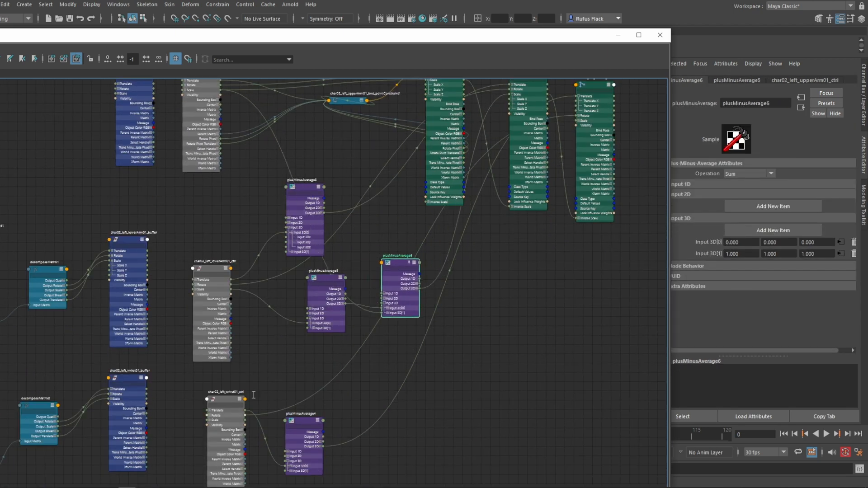
Duplicate plusMinusAverage5 and plusMinusAverage6 together and bring the copies beside plusMinusAverage4 in the left wrist control's row.
{"action": "middle_click_drag", "start_coordinate": [502, 308], "coordinate": [514, 258], "text": "alt"}
{"action": "scroll", "coordinate": [450, 284], "scroll_direction": "up", "scroll_amount": 2}
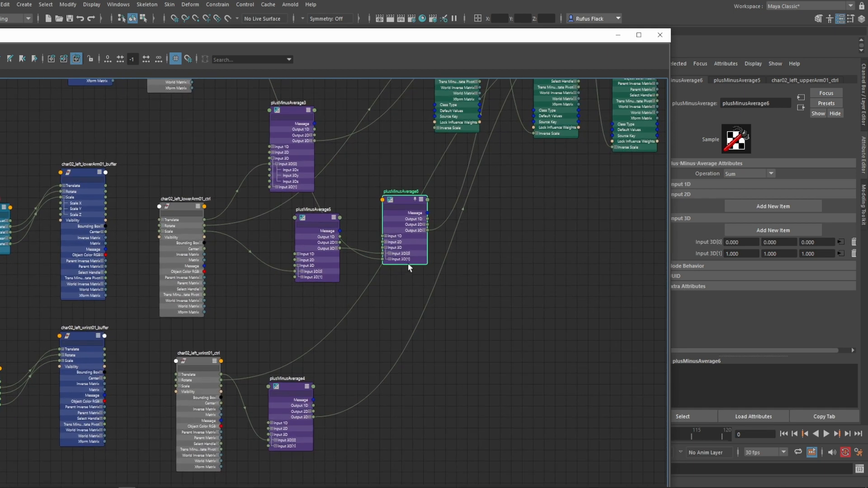
{"action": "left_click_drag", "start_coordinate": [293, 215], "coordinate": [296, 215]}
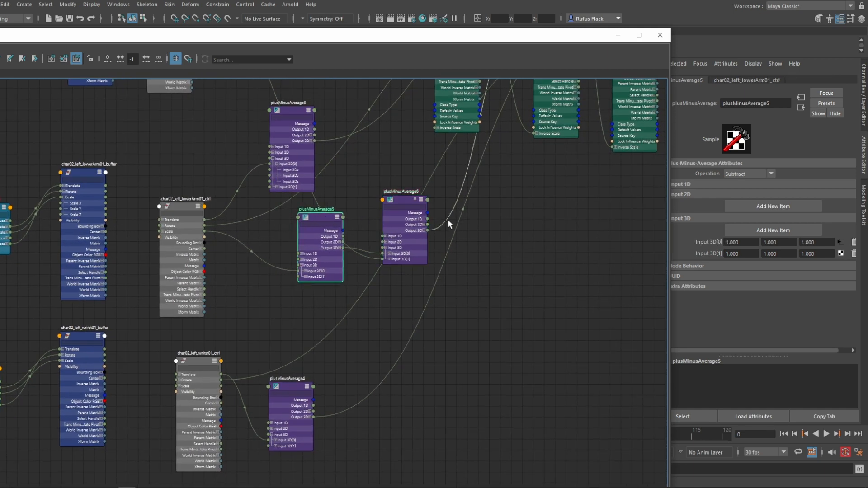
{"action": "left_click", "coordinate": [403, 200], "text": "shift"}
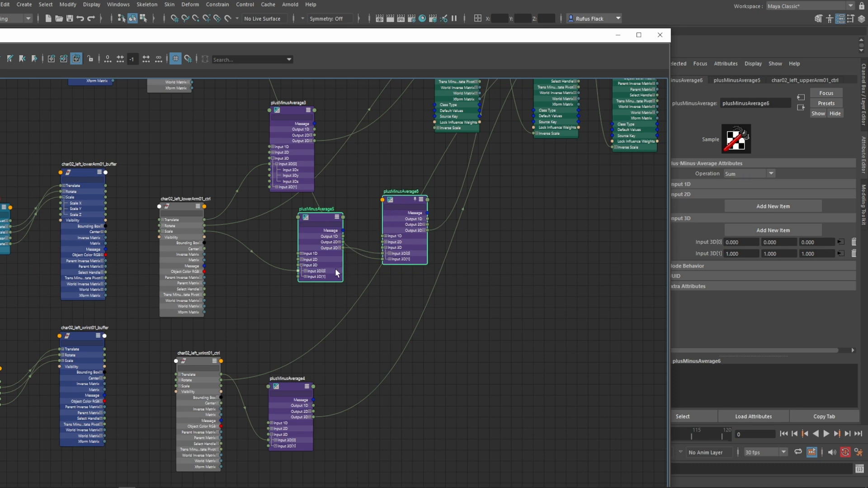
{"action": "key", "text": "ctrl+d"}
{"action": "scroll", "coordinate": [508, 351], "scroll_direction": "down", "scroll_amount": 2}
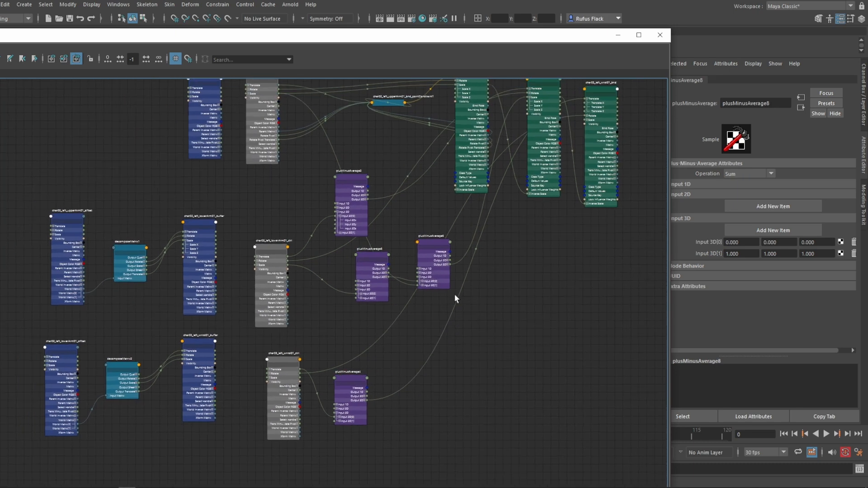
{"action": "middle_click_drag", "start_coordinate": [477, 330], "coordinate": [344, 422], "text": "alt"}
{"action": "scroll", "coordinate": [414, 405], "scroll_direction": "down", "scroll_amount": 2}
{"action": "middle_click_drag", "start_coordinate": [335, 347], "coordinate": [252, 326], "text": "alt"}
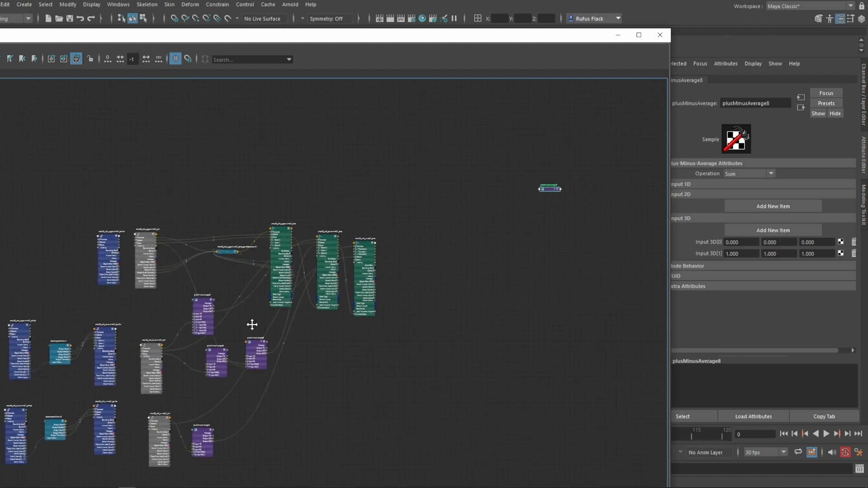
{"action": "left_click_drag", "start_coordinate": [527, 211], "coordinate": [238, 410]}
{"action": "middle_click_drag", "start_coordinate": [217, 422], "coordinate": [266, 285], "text": "alt"}
{"action": "scroll", "coordinate": [266, 285], "scroll_direction": "up", "scroll_amount": 4}
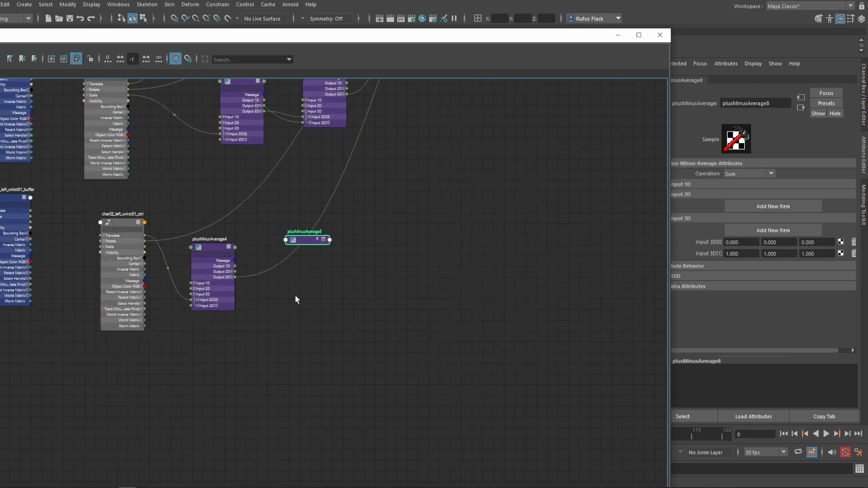
Separate the two stacked copies by placing plusMinusAverage8 to the right of plusMinusAverage7.
{"action": "scroll", "coordinate": [296, 299], "scroll_direction": "up", "scroll_amount": 3}
{"action": "middle_click_drag", "start_coordinate": [314, 316], "coordinate": [364, 325], "text": "alt"}
{"action": "left_click_drag", "start_coordinate": [388, 245], "coordinate": [486, 250]}
{"action": "left_click", "coordinate": [382, 248]}
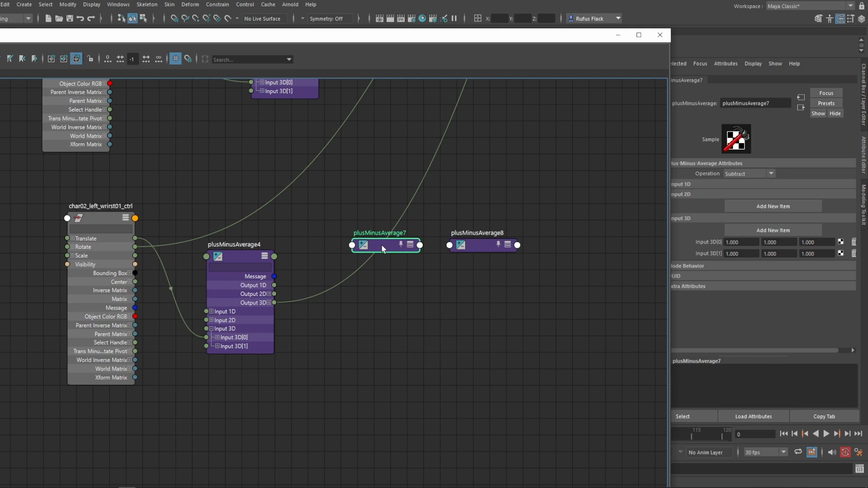
Expand plusMinusAverage7 to show its attributes and connect the left wrist control's Scale to its Input 3D[0].
{"action": "left_click", "coordinate": [412, 245]}
{"action": "left_click_drag", "start_coordinate": [383, 246], "coordinate": [379, 230]}
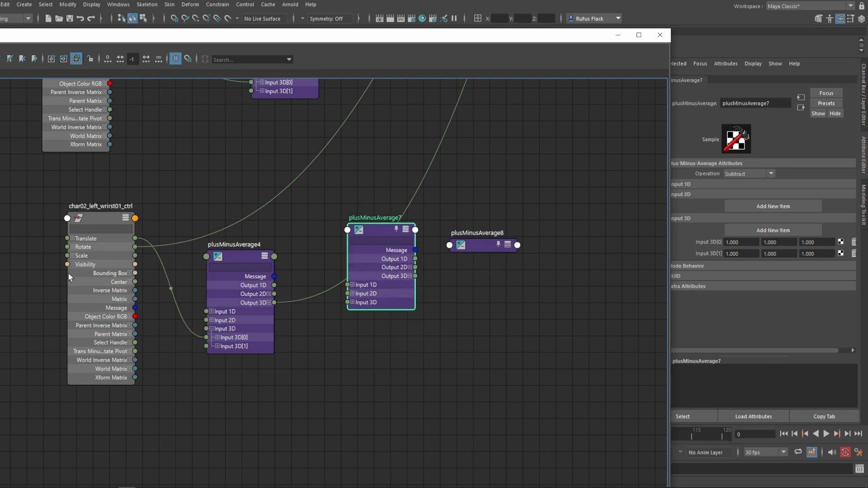
{"action": "left_click_drag", "start_coordinate": [135, 255], "coordinate": [356, 318]}
Expand plusMinusAverage8, connect plusMinusAverage7's Output 3D to its Input 3D[0], and place it just right of plusMinusAverage7.
{"action": "scroll", "coordinate": [334, 369], "scroll_direction": "down", "scroll_amount": 3}
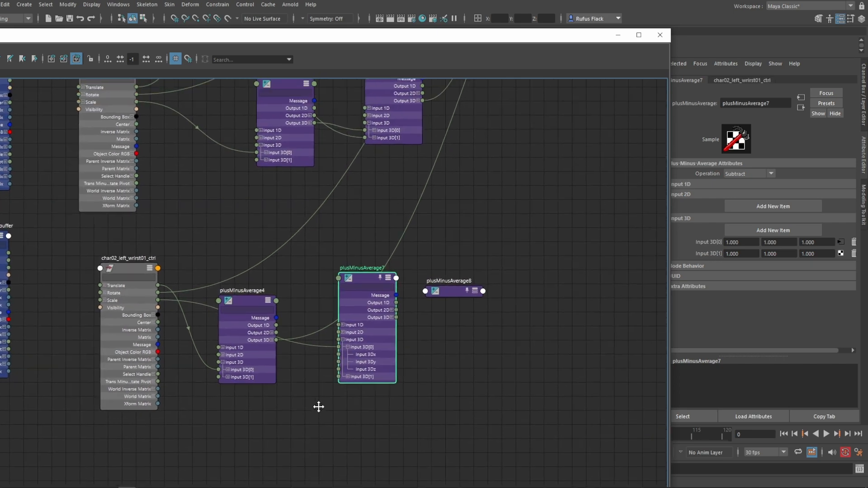
{"action": "left_click", "coordinate": [464, 336]}
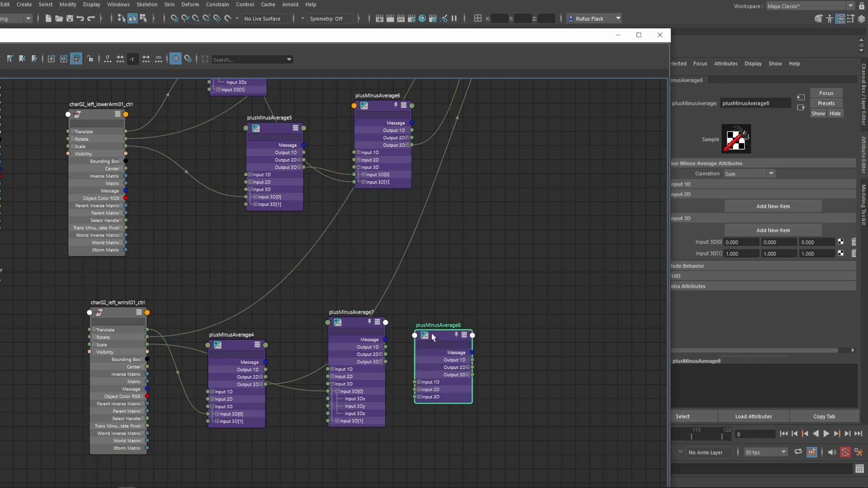
{"action": "left_click_drag", "start_coordinate": [432, 333], "coordinate": [479, 300]}
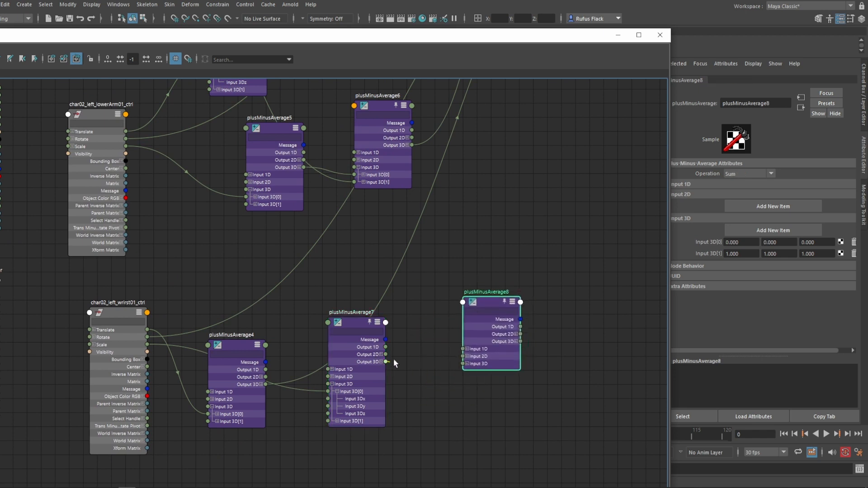
{"action": "left_click_drag", "start_coordinate": [387, 362], "coordinate": [465, 372]}
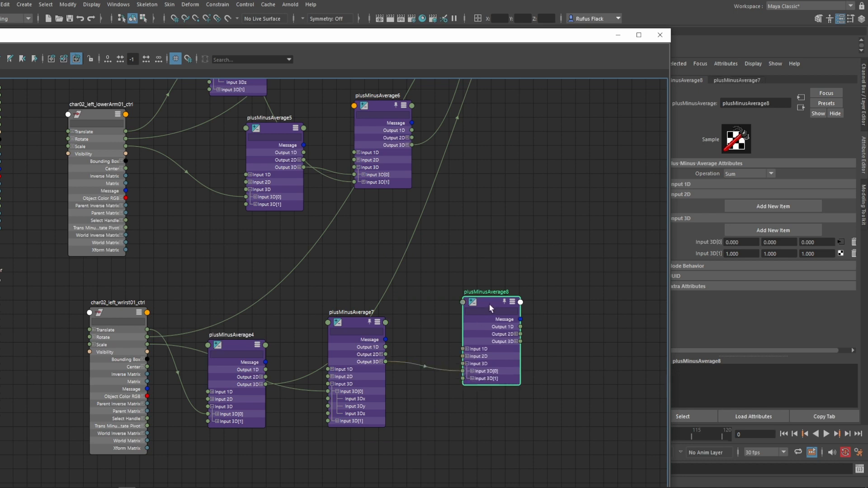
{"action": "left_click_drag", "start_coordinate": [489, 304], "coordinate": [455, 310]}
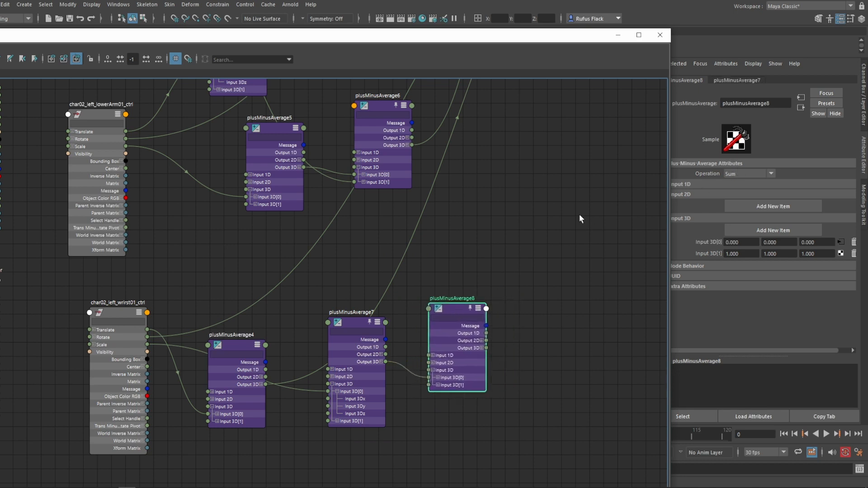
Connect plusMinusAverage8's Output 3D to the Scale of the left wrist bind joint and minimise the node graph window.
{"action": "middle_click_drag", "start_coordinate": [504, 275], "coordinate": [506, 376], "text": "alt"}
{"action": "scroll", "coordinate": [411, 306], "scroll_direction": "down", "scroll_amount": 4}
{"action": "middle_click_drag", "start_coordinate": [402, 313], "coordinate": [342, 346], "text": "alt"}
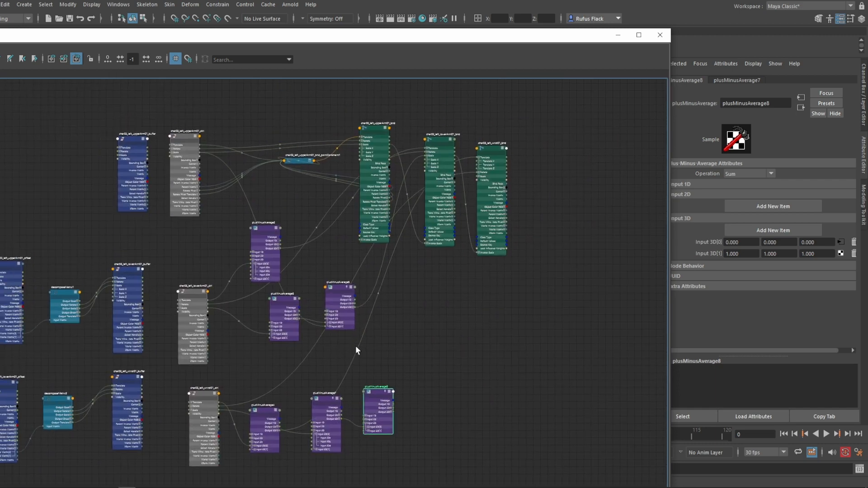
{"action": "scroll", "coordinate": [437, 365], "scroll_direction": "up", "scroll_amount": 2}
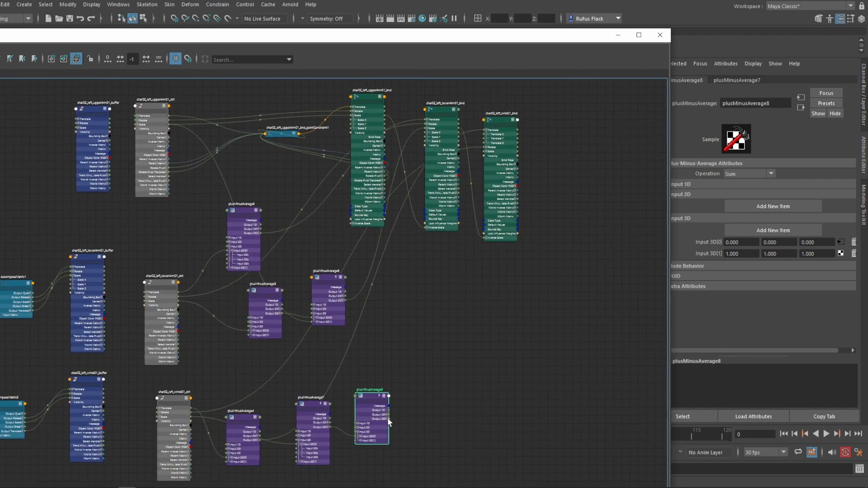
{"action": "left_click_drag", "start_coordinate": [388, 420], "coordinate": [486, 151]}
{"action": "middle_click_drag", "start_coordinate": [402, 277], "coordinate": [459, 302], "text": "alt"}
{"action": "scroll", "coordinate": [477, 312], "scroll_direction": "down", "scroll_amount": 1}
{"action": "left_click", "coordinate": [619, 35]}
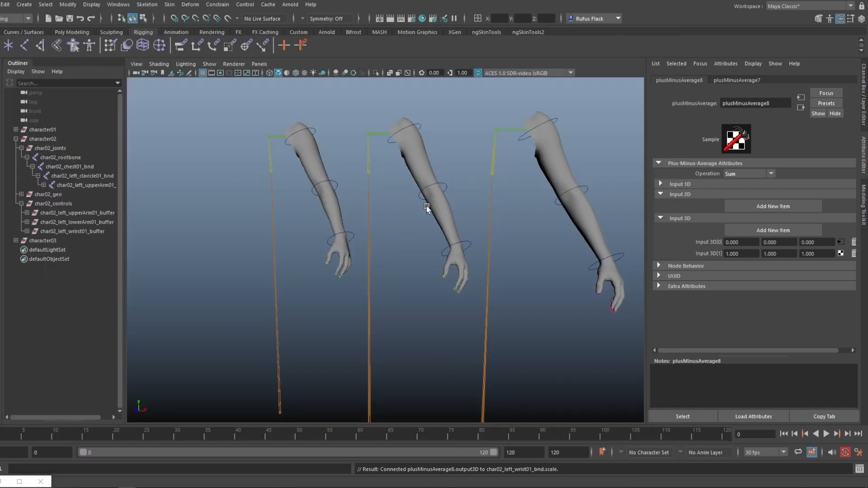
Try scaling character02's left upper arm control down uniformly to about 0.53, and undo it.
{"action": "left_click", "coordinate": [393, 106]}
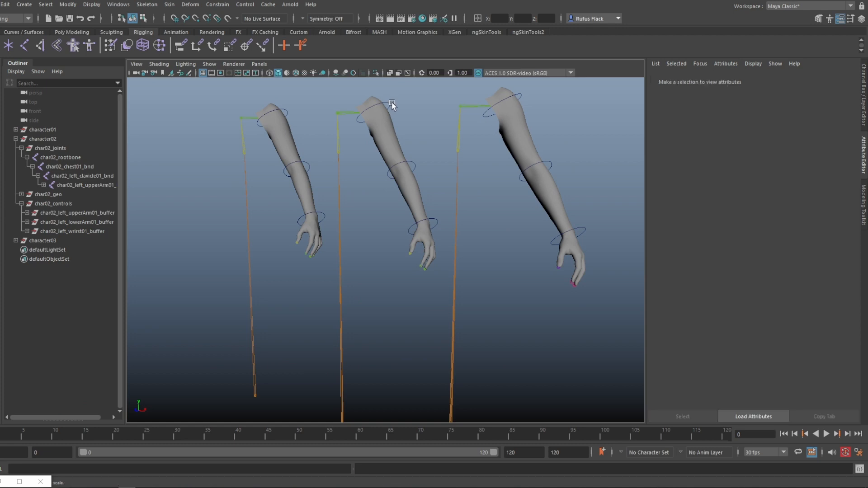
{"action": "left_click", "coordinate": [391, 107]}
{"action": "left_click_drag", "start_coordinate": [374, 113], "coordinate": [342, 121]}
{"action": "key", "text": "ctrl+z"}
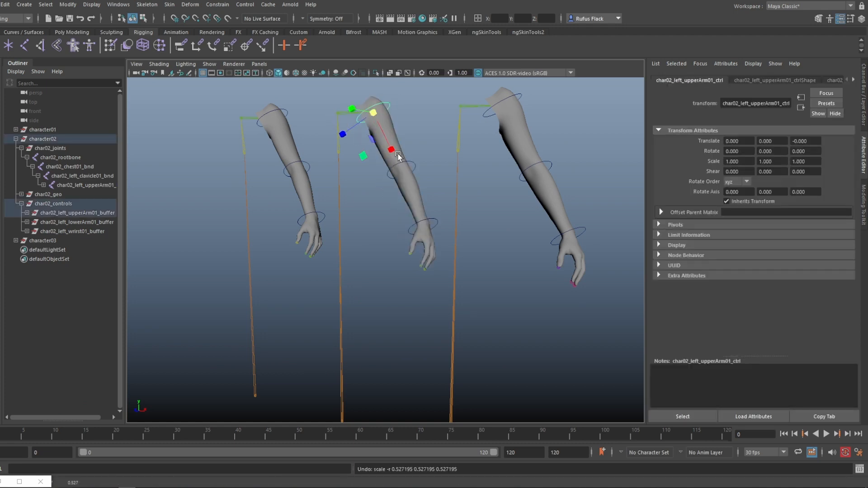
Try scaling character02's lower arm control up to about 1.7 and its wrist control to about 2.84, undoing each.
{"action": "left_click", "coordinate": [414, 165]}
{"action": "left_click_drag", "start_coordinate": [400, 170], "coordinate": [450, 171]}
{"action": "key", "text": "ctrl+z"}
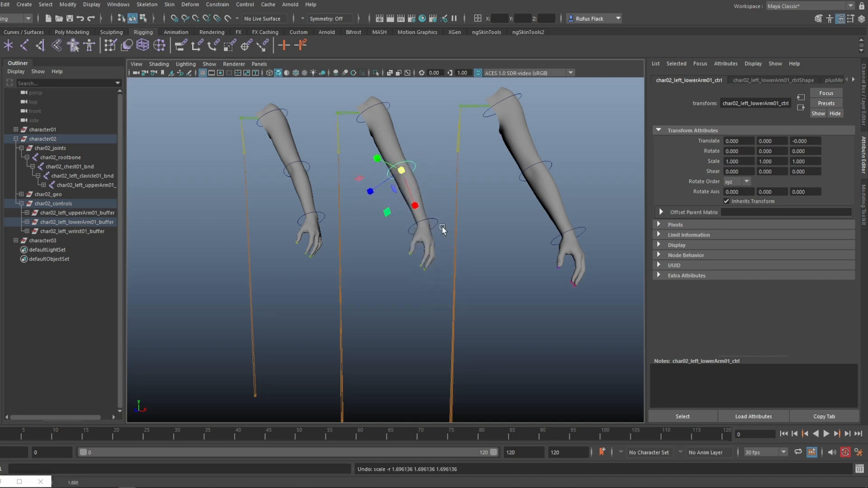
{"action": "left_click", "coordinate": [420, 225]}
{"action": "left_click_drag", "start_coordinate": [422, 226], "coordinate": [445, 241]}
{"action": "key", "text": "ctrl+z"}
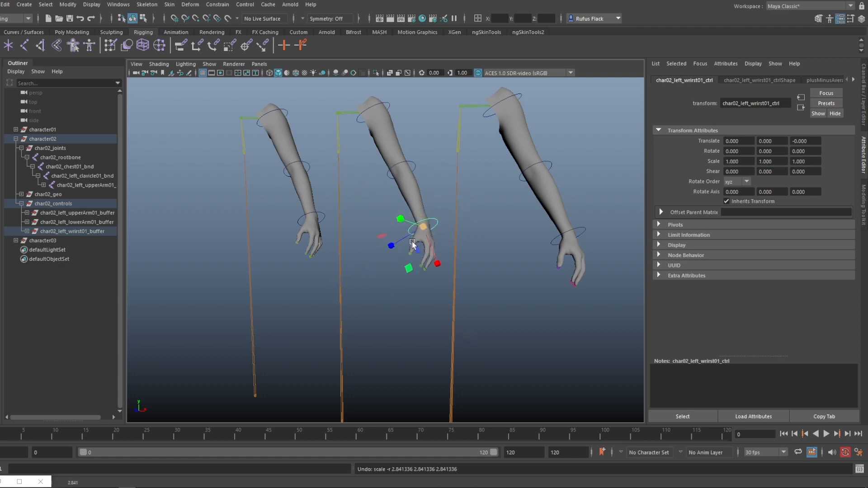
Try scaling character02's left wrist control uniformly to 2.533 in a close view of the hand, and undo it.
{"action": "middle_click_drag", "start_coordinate": [376, 293], "coordinate": [364, 247], "text": "alt"}
{"action": "right_click_drag", "start_coordinate": [363, 247], "coordinate": [393, 270], "text": "alt"}
{"action": "middle_click_drag", "start_coordinate": [394, 270], "coordinate": [370, 327], "text": "alt"}
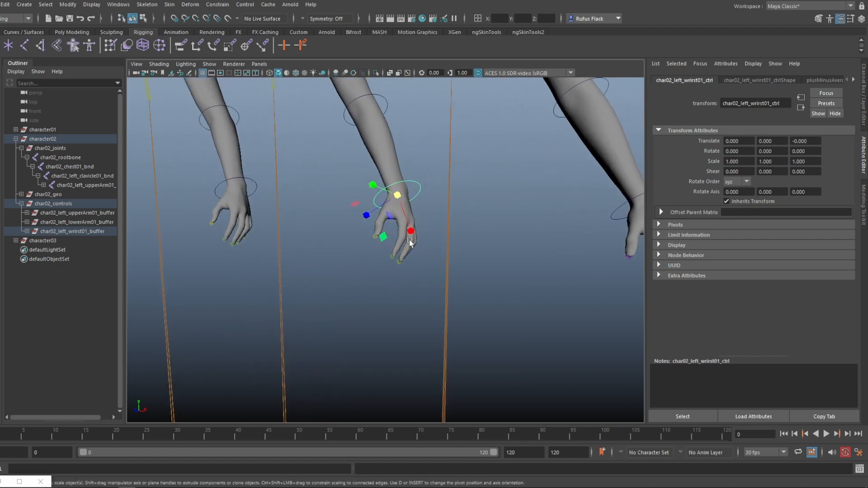
{"action": "left_click_drag", "start_coordinate": [397, 195], "coordinate": [455, 194]}
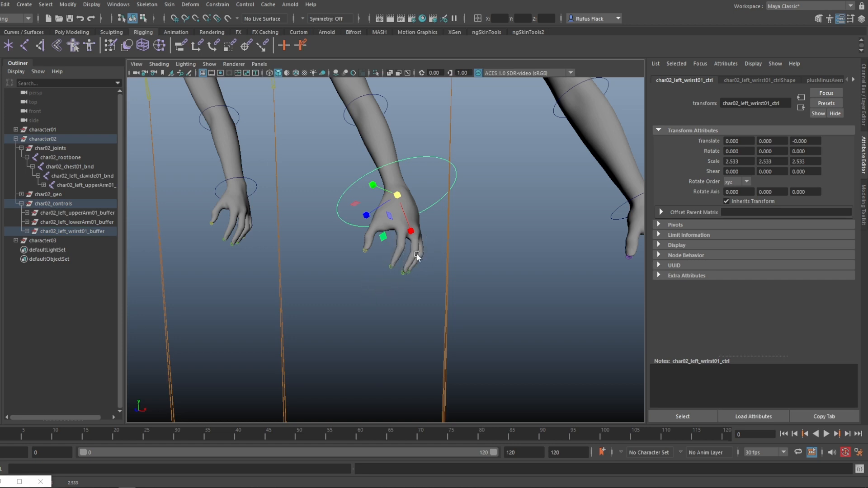
{"action": "key", "text": "ctrl+z"}
{"action": "scroll", "coordinate": [357, 290], "scroll_direction": "down", "scroll_amount": 5}
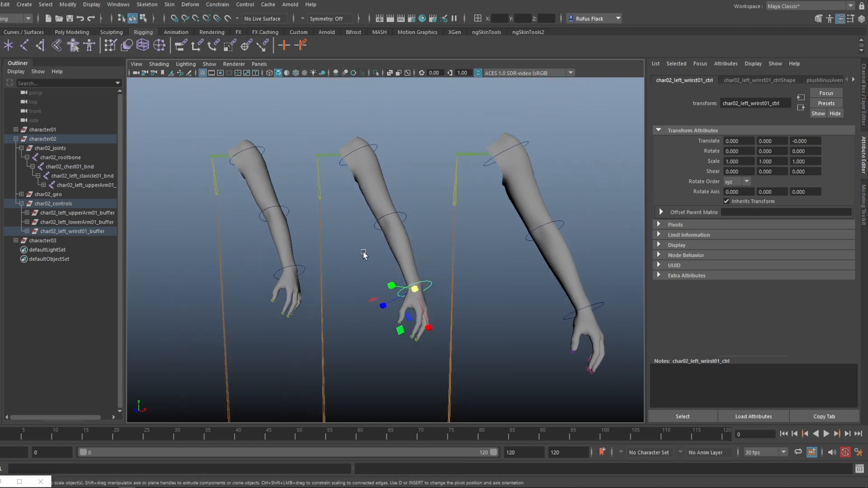
Try scaling character02's left upper arm control down uniformly to about 0.44, and undo it.
{"action": "left_click", "coordinate": [374, 145]}
{"action": "left_click_drag", "start_coordinate": [360, 155], "coordinate": [317, 168]}
{"action": "key", "text": "ctrl+z"}
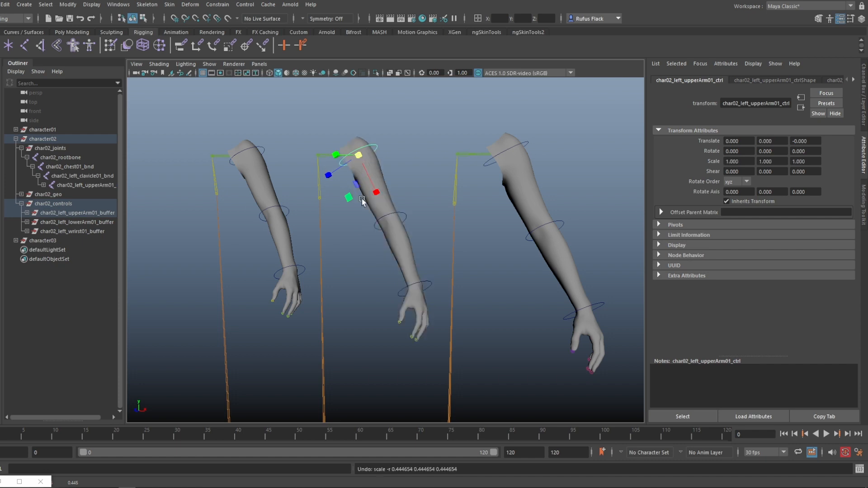
Try scaling character02's left lower arm control uniformly, and undo it.
{"action": "left_click", "coordinate": [403, 219]}
{"action": "left_click_drag", "start_coordinate": [390, 221], "coordinate": [432, 228]}
{"action": "key", "text": "ctrl+z"}
{"action": "middle_click_drag", "start_coordinate": [369, 293], "coordinate": [345, 254], "text": "alt"}
{"action": "right_click_drag", "start_coordinate": [345, 254], "coordinate": [349, 287], "text": "alt"}
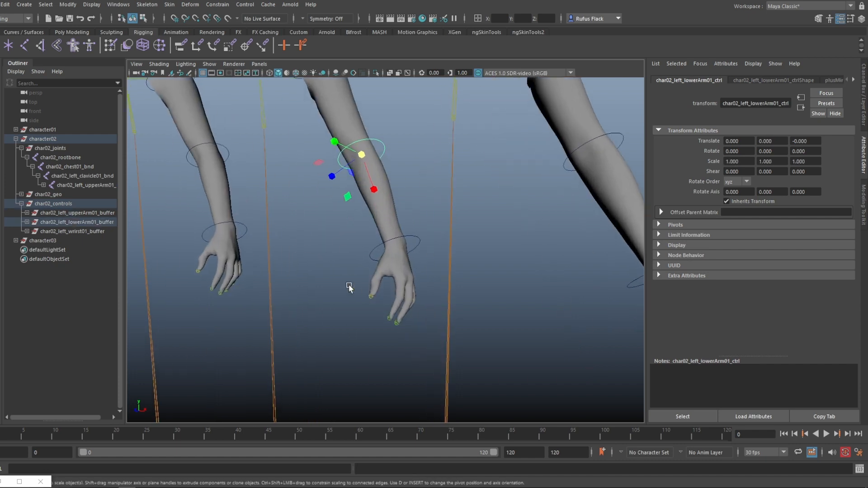
{"action": "middle_click_drag", "start_coordinate": [349, 287], "coordinate": [381, 341], "text": "alt"}
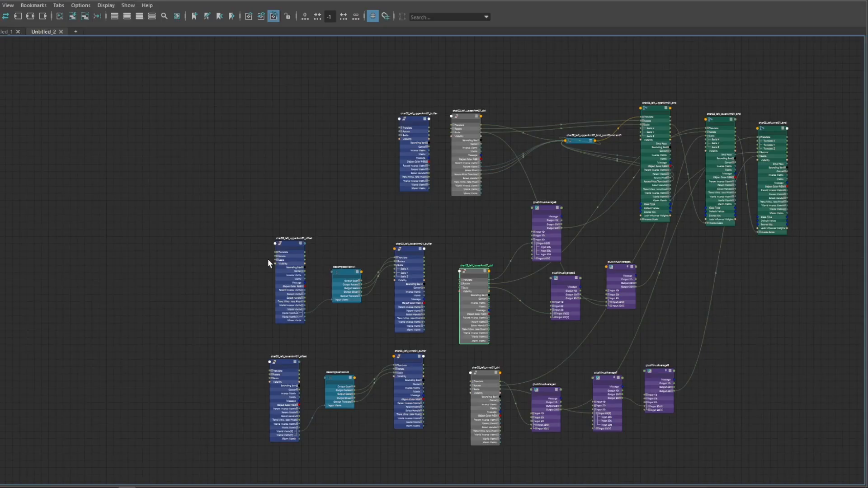
Reposition the char02_left_upperArm01_ctrl and plusMinusAverage6 nodes in the character02 graph to trace the scale connections.
{"action": "middle_click_drag", "start_coordinate": [339, 214], "coordinate": [219, 225], "text": "alt"}
{"action": "right_click_drag", "start_coordinate": [222, 229], "coordinate": [272, 265], "text": "alt"}
{"action": "middle_click_drag", "start_coordinate": [272, 264], "coordinate": [187, 257], "text": "alt"}
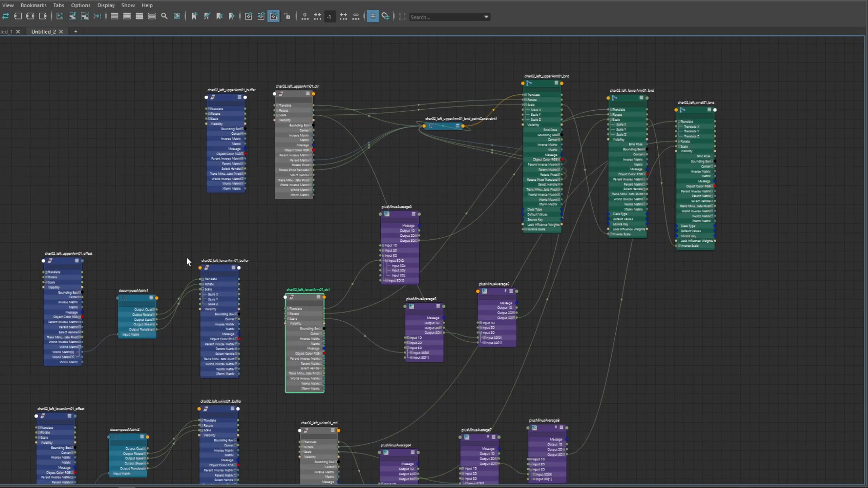
{"action": "right_click_drag", "start_coordinate": [228, 248], "coordinate": [243, 267], "text": "alt"}
{"action": "middle_click_drag", "start_coordinate": [231, 257], "coordinate": [185, 301], "text": "alt"}
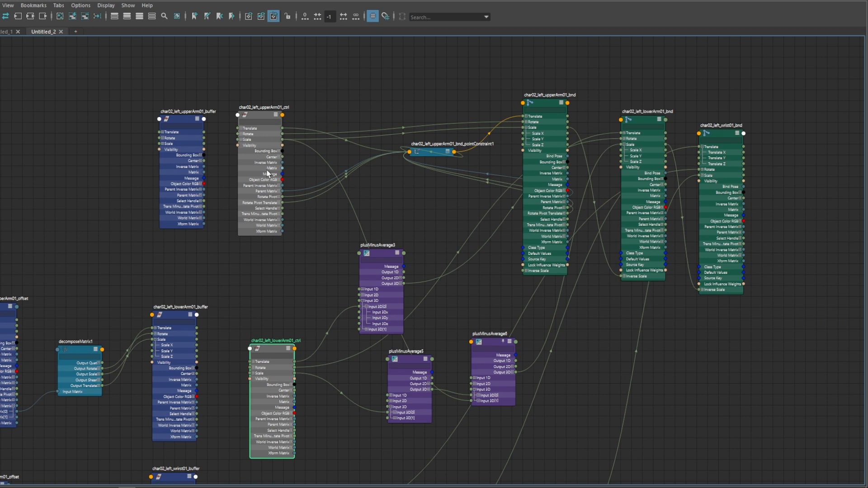
{"action": "left_click_drag", "start_coordinate": [265, 116], "coordinate": [269, 114]}
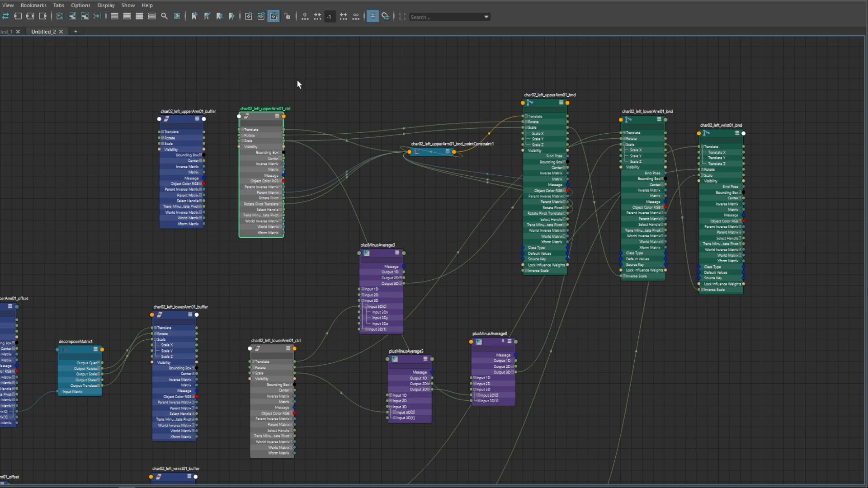
{"action": "left_click_drag", "start_coordinate": [478, 337], "coordinate": [554, 307]}
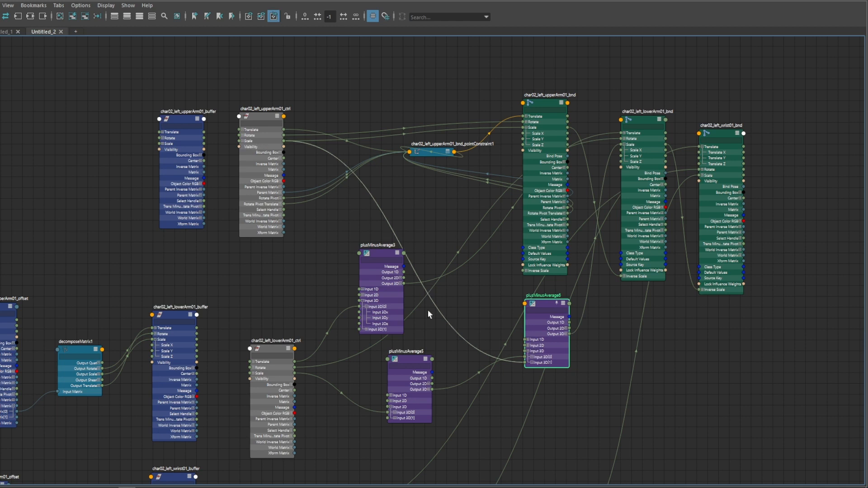
{"action": "left_click_drag", "start_coordinate": [539, 302], "coordinate": [499, 306]}
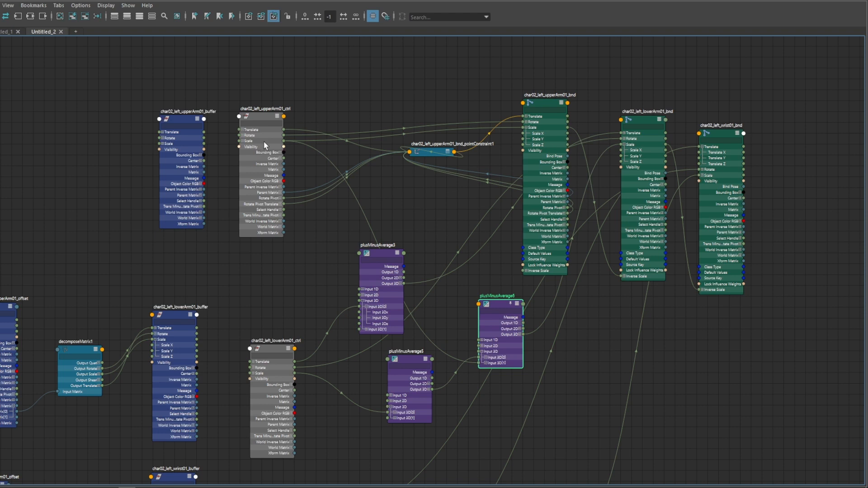
{"action": "left_click_drag", "start_coordinate": [261, 117], "coordinate": [276, 116]}
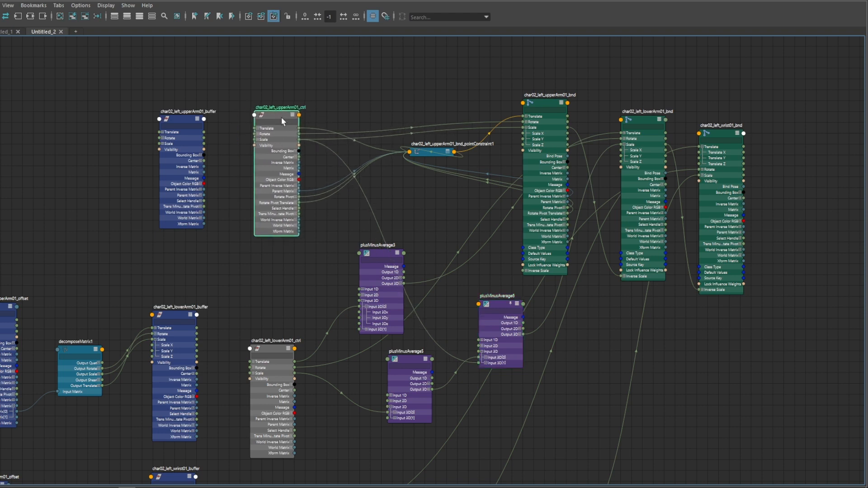
Clear the selection in the scene and collapse the character03 hierarchy in the outliner.
{"action": "middle_click_drag", "start_coordinate": [230, 380], "coordinate": [254, 298]}
{"action": "left_click", "coordinate": [297, 337]}
{"action": "middle_click_drag", "start_coordinate": [300, 215], "coordinate": [259, 306], "text": "alt"}
{"action": "left_click", "coordinate": [292, 295]}
{"action": "right_click_drag", "start_coordinate": [260, 306], "coordinate": [244, 290], "text": "alt"}
{"action": "middle_click_drag", "start_coordinate": [251, 287], "coordinate": [255, 279], "text": "alt"}
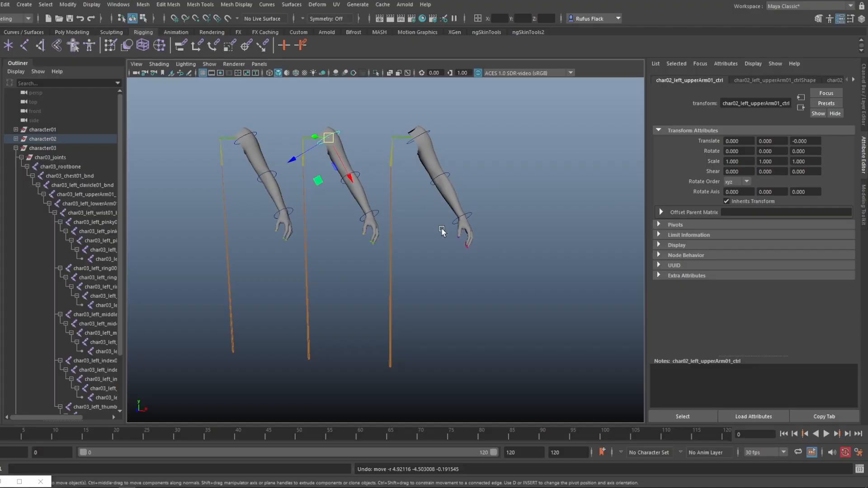
{"action": "left_click", "coordinate": [289, 253]}
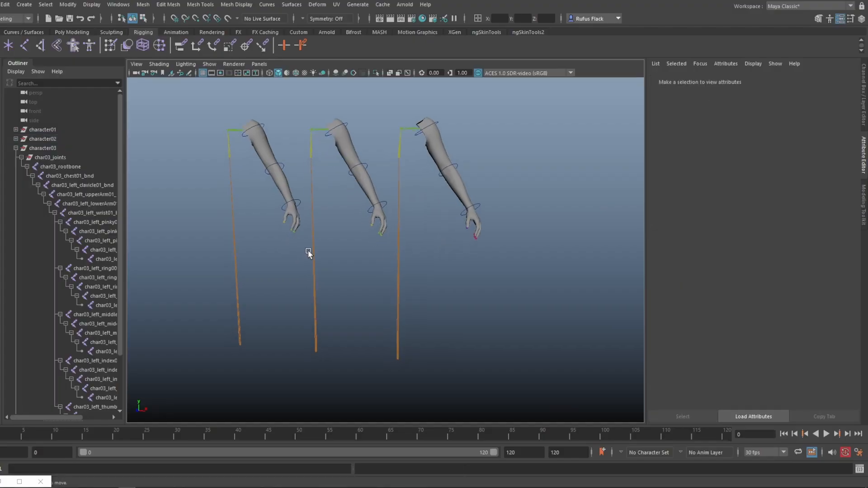
{"action": "left_click", "coordinate": [16, 148]}
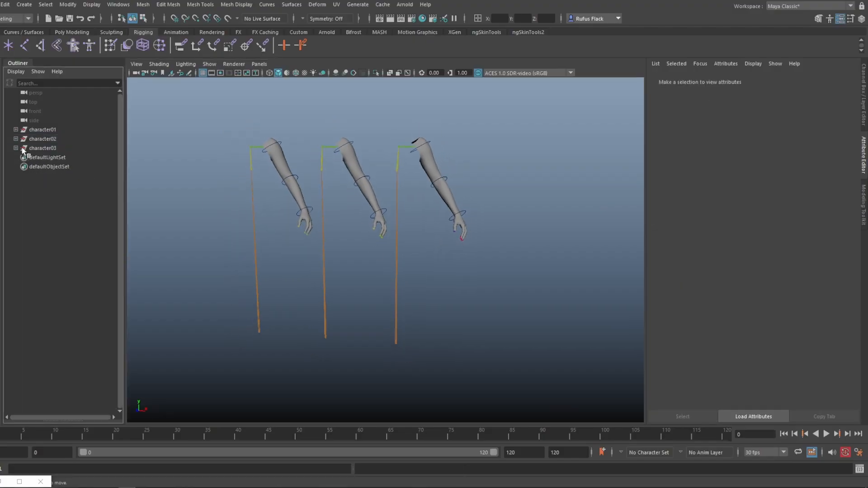
Try moving character02's left upper arm control, and undo the move.
{"action": "left_click", "coordinate": [331, 147]}
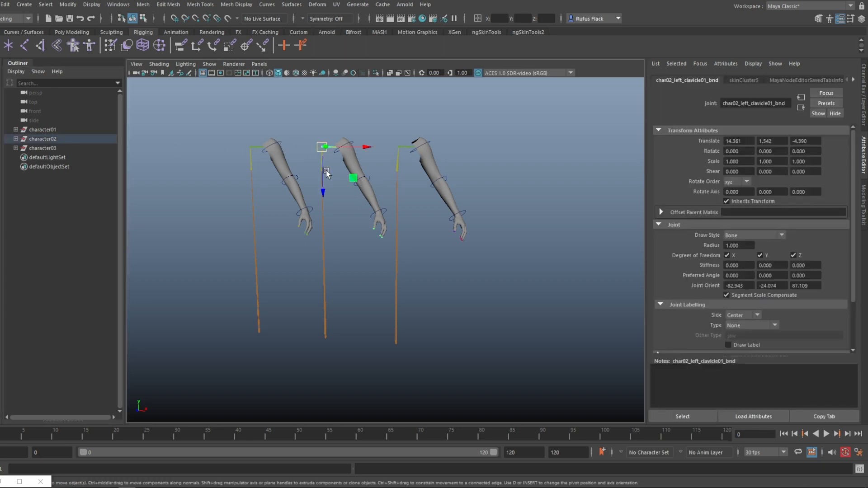
{"action": "left_click", "coordinate": [379, 166]}
{"action": "left_click", "coordinate": [353, 144]}
{"action": "mouse_move", "coordinate": [344, 147]}
{"action": "left_mouse_down"}
{"action": "mouse_move", "coordinate": [347, 164]}
{"action": "mouse_move", "coordinate": [346, 153]}
{"action": "left_mouse_up"}
{"action": "key", "text": "ctrl+z"}
Select the character03 group and inspect its arm beside the other two characters.
{"action": "left_click", "coordinate": [49, 148]}
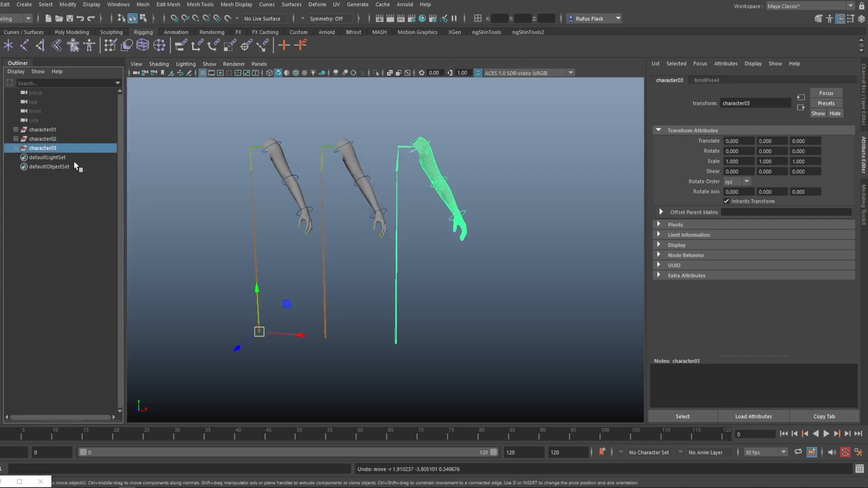
{"action": "middle_click_drag", "start_coordinate": [332, 226], "coordinate": [302, 230], "text": "alt"}
{"action": "right_click_drag", "start_coordinate": [302, 232], "coordinate": [401, 256], "text": "alt"}
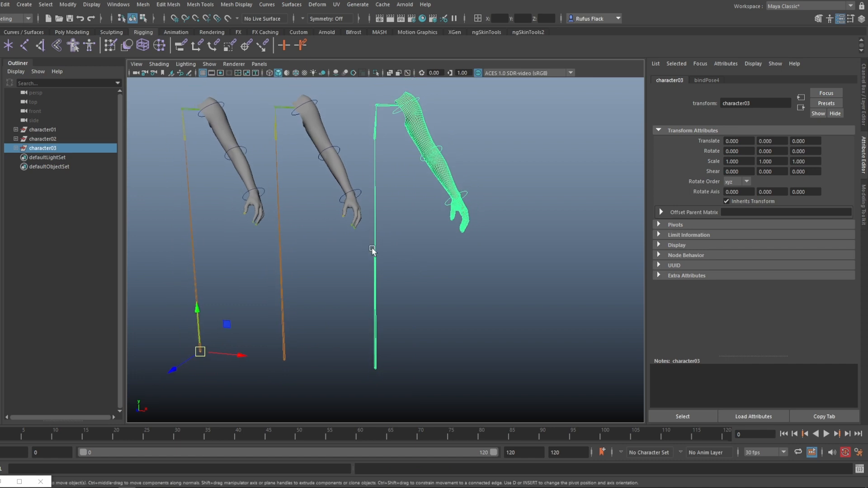
{"action": "left_click_drag", "start_coordinate": [426, 301], "coordinate": [442, 299], "text": "alt"}
{"action": "middle_click_drag", "start_coordinate": [442, 298], "coordinate": [444, 318], "text": "alt"}
{"action": "left_click_drag", "start_coordinate": [443, 318], "coordinate": [438, 326], "text": "alt"}
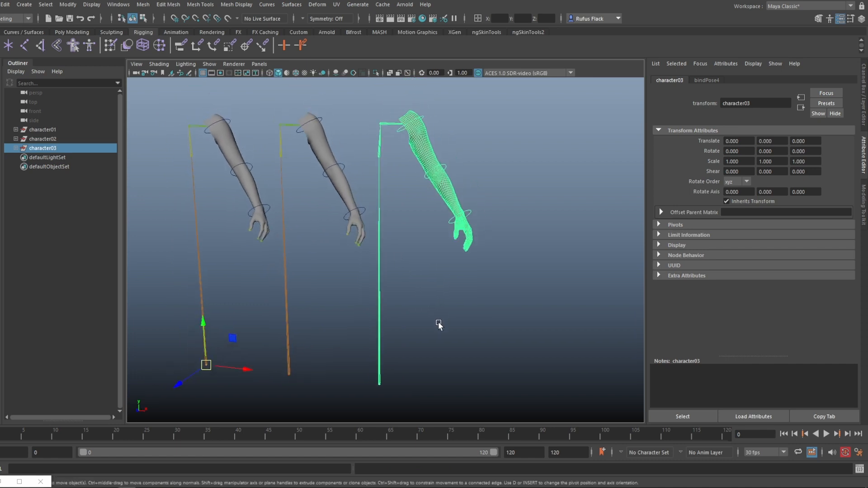
{"action": "middle_click_drag", "start_coordinate": [441, 325], "coordinate": [454, 321], "text": "alt"}
{"action": "left_click_drag", "start_coordinate": [454, 321], "coordinate": [449, 301], "text": "alt"}
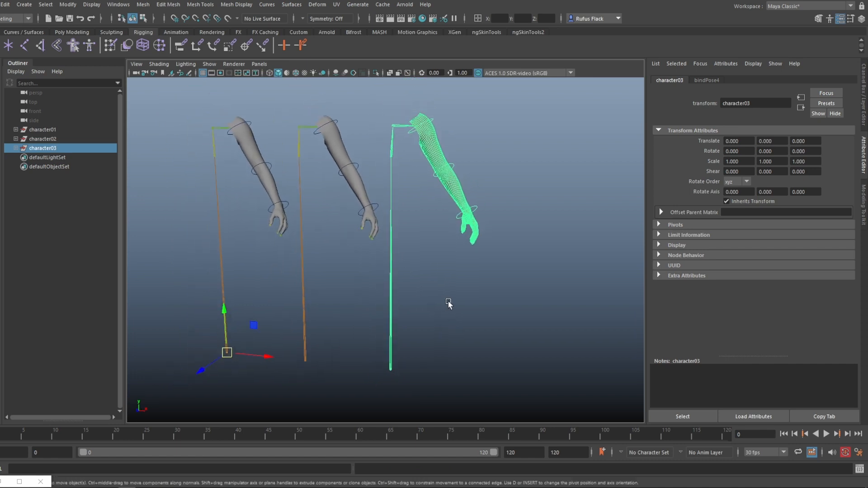
{"action": "left_click", "coordinate": [359, 120]}
{"action": "left_click", "coordinate": [35, 151]}
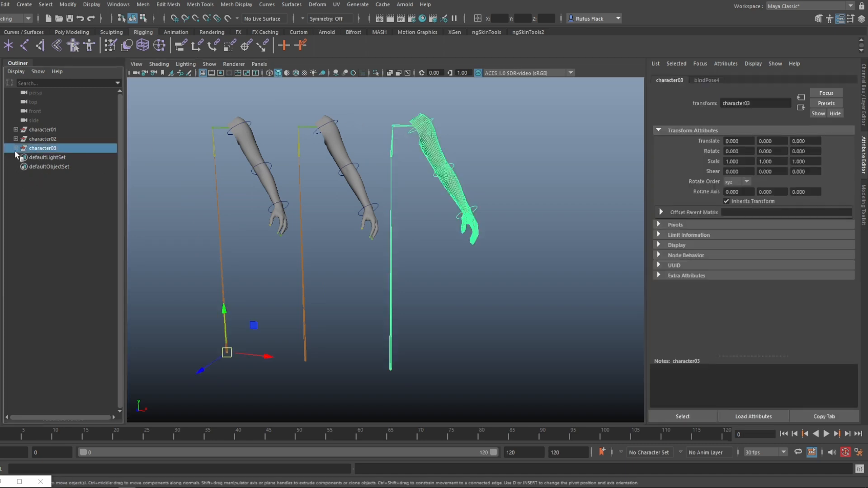
Expand character03 and its whole char03_controls hierarchy in the outliner, and select the left wrist control.
{"action": "left_click", "coordinate": [16, 149], "text": "shift"}
{"action": "left_click", "coordinate": [22, 158]}
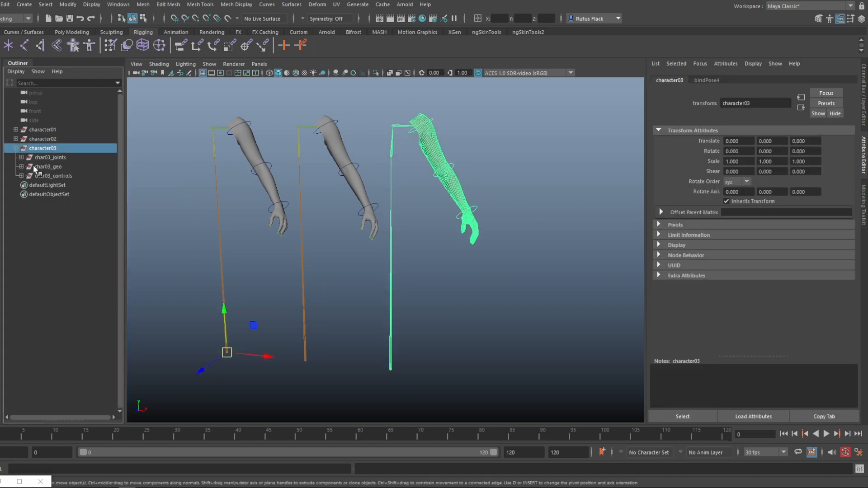
{"action": "left_click", "coordinate": [25, 176]}
{"action": "left_click", "coordinate": [21, 176]}
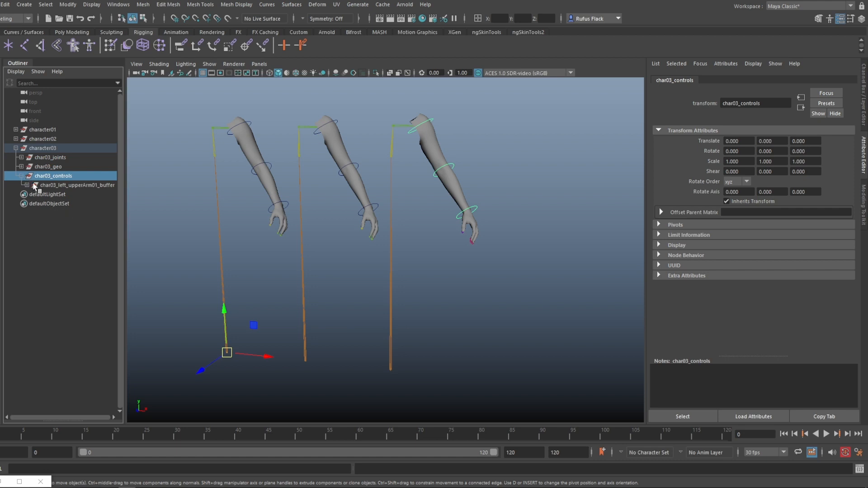
{"action": "left_click", "coordinate": [26, 185], "text": "shift"}
{"action": "left_click", "coordinate": [82, 231]}
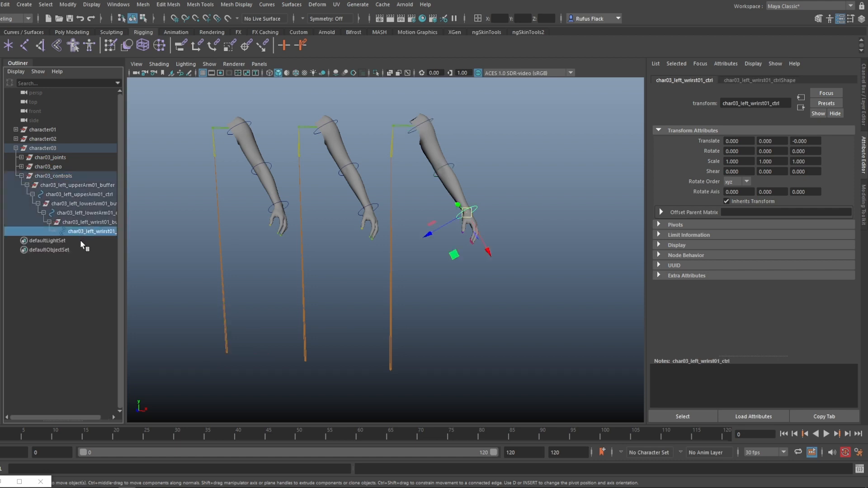
Go through character03's nested arm controls between the wrist and upper arm in the outliner, and clear the selection.
{"action": "key", "text": "Up"}
{"action": "key", "text": "Up"}
{"action": "key", "text": "Up"}
{"action": "key", "text": "Up"}
{"action": "key", "text": "Up"}
{"action": "key", "text": "Down"}
{"action": "key", "text": "Down"}
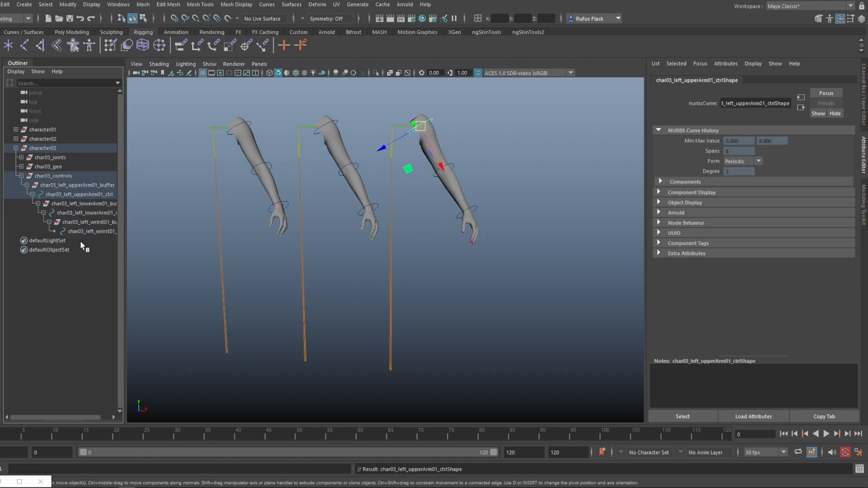
{"action": "left_click", "coordinate": [83, 232]}
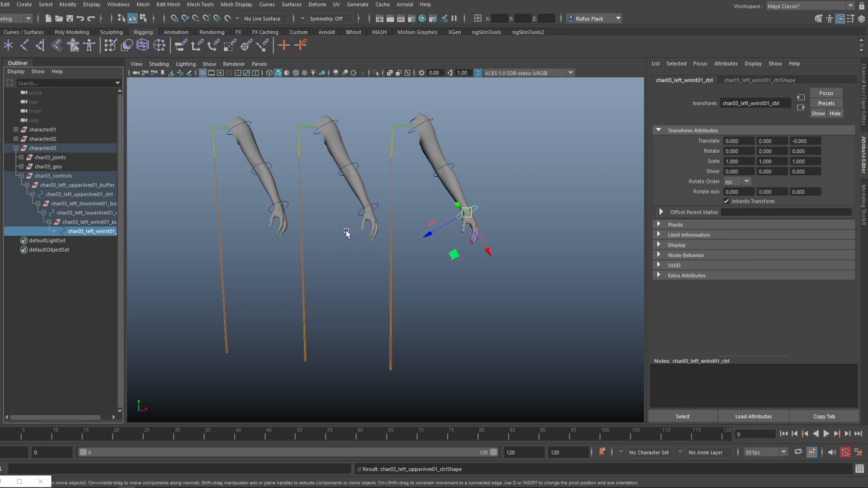
{"action": "left_click", "coordinate": [333, 279]}
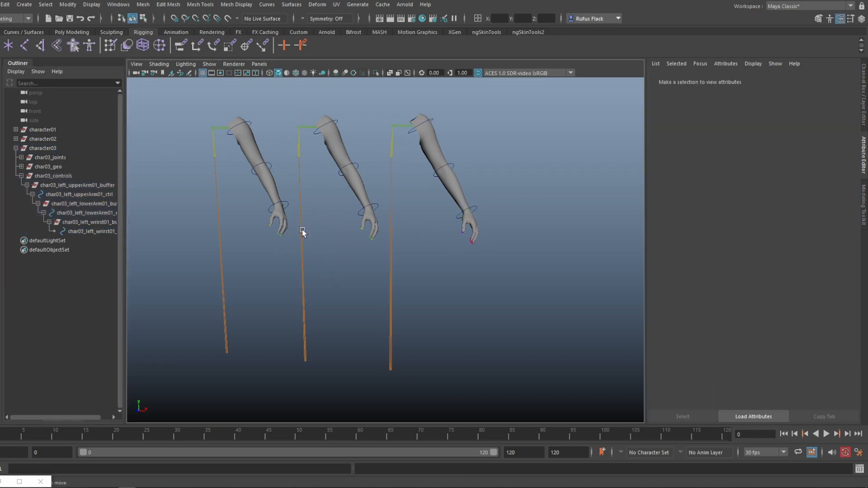
{"action": "middle_click_drag", "start_coordinate": [335, 316], "coordinate": [329, 317], "text": "alt"}
{"action": "left_click_drag", "start_coordinate": [338, 316], "coordinate": [345, 315], "text": "alt"}
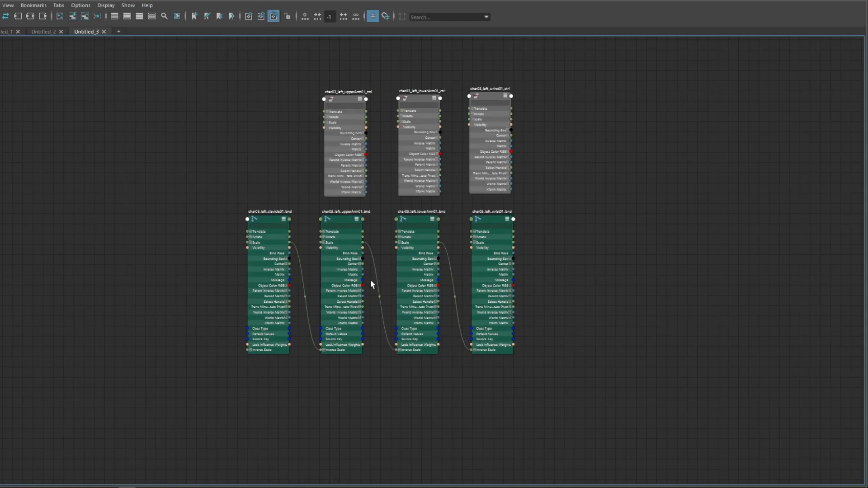
Move character03's upper arm, lower arm and wrist control nodes farther above the joint nodes in the Untitled_3 graph.
{"action": "middle_click_drag", "start_coordinate": [374, 285], "coordinate": [389, 316], "text": "alt"}
{"action": "right_click_drag", "start_coordinate": [397, 315], "coordinate": [436, 341], "text": "alt"}
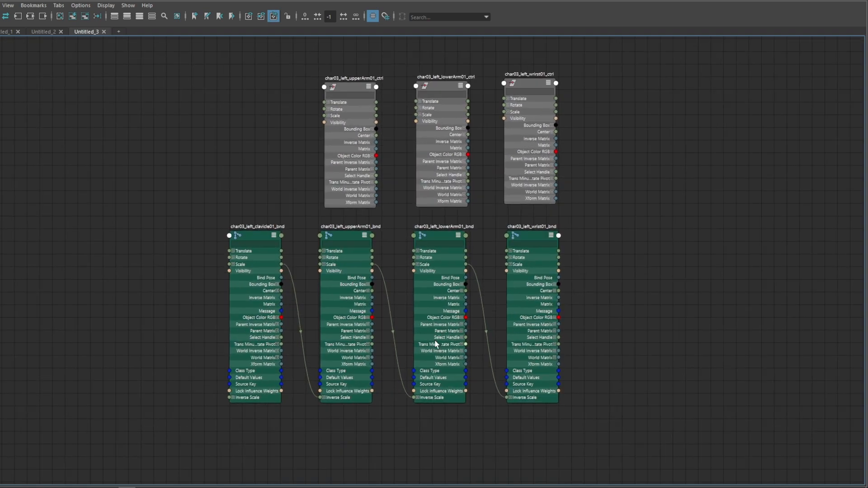
{"action": "left_click_drag", "start_coordinate": [259, 69], "coordinate": [618, 110]}
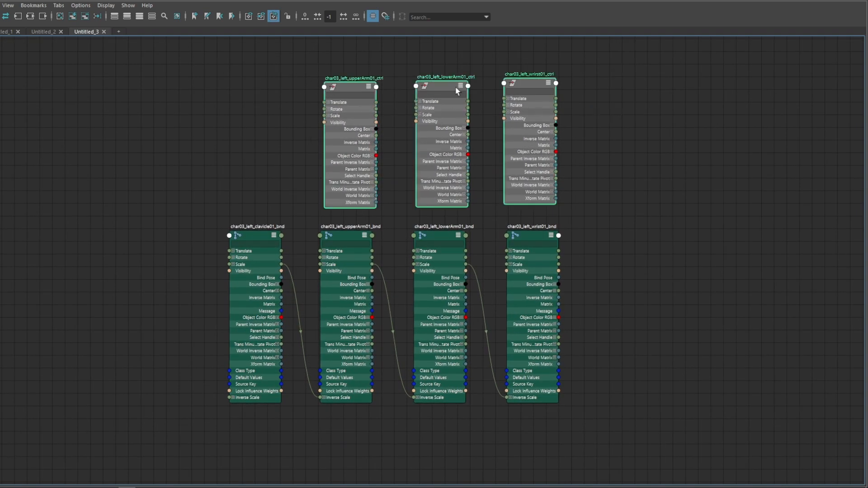
{"action": "left_click_drag", "start_coordinate": [351, 86], "coordinate": [352, 53]}
{"action": "middle_click_drag", "start_coordinate": [352, 121], "coordinate": [379, 150], "text": "alt"}
{"action": "right_click_drag", "start_coordinate": [379, 150], "coordinate": [355, 143], "text": "alt"}
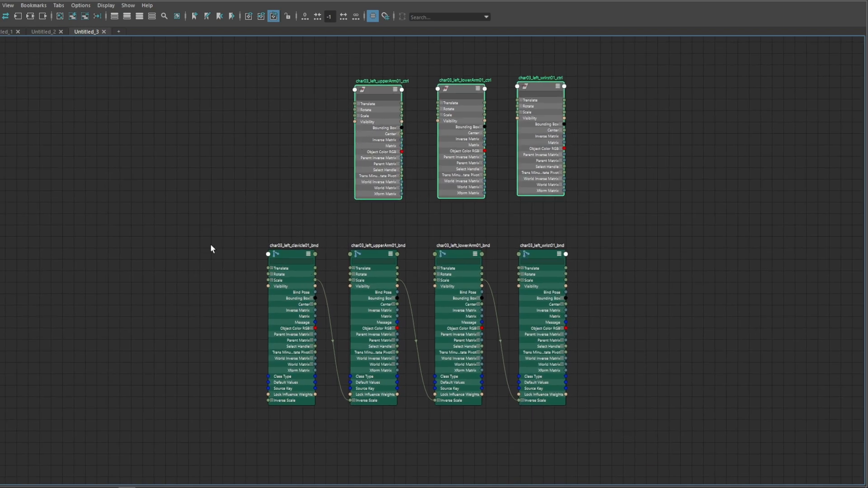
{"action": "left_click_drag", "start_coordinate": [210, 244], "coordinate": [607, 264]}
{"action": "left_click", "coordinate": [284, 244]}
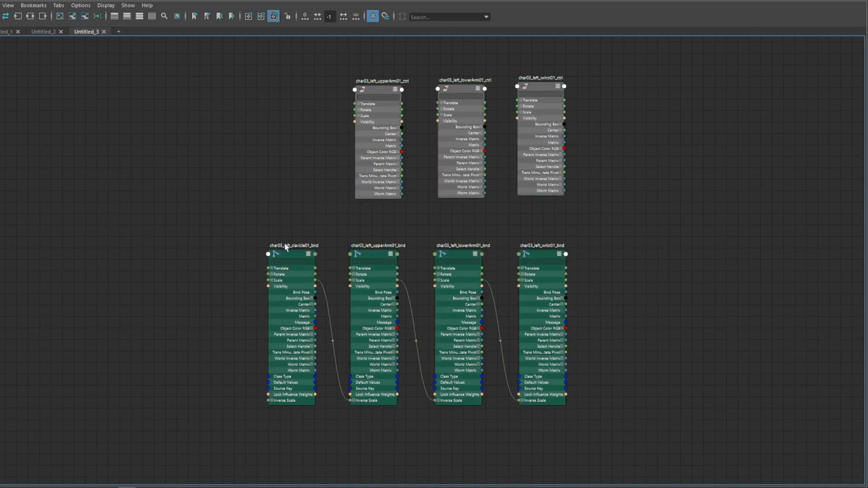
{"action": "middle_click_drag", "start_coordinate": [246, 249], "coordinate": [273, 252], "text": "alt"}
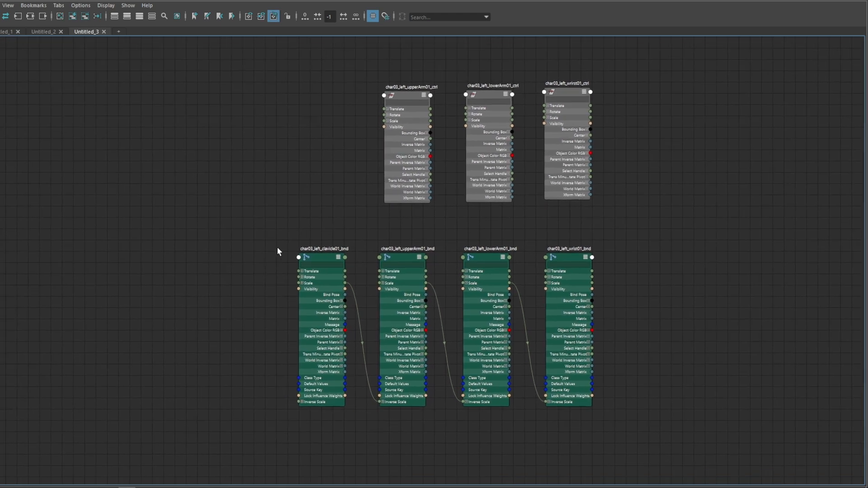
{"action": "left_click_drag", "start_coordinate": [365, 94], "coordinate": [566, 81]}
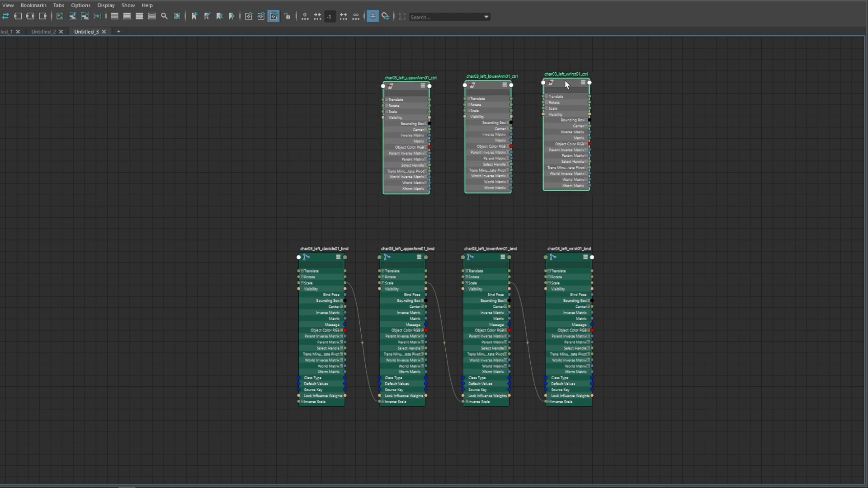
{"action": "left_click", "coordinate": [399, 198]}
{"action": "left_click", "coordinate": [415, 187]}
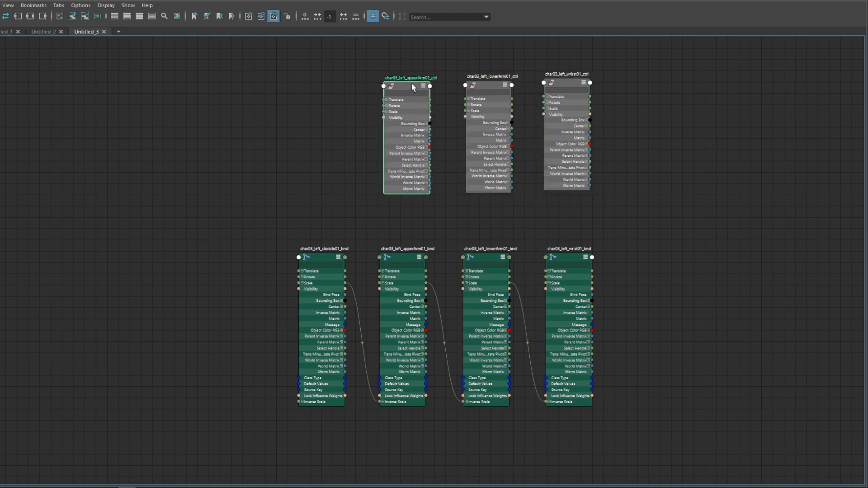
Space out char03_left_clavicle01_bnd and char03_left_upperArm01_ctrl from their neighbouring nodes, and nudge char03_left_upperArm01_bnd slightly.
{"action": "middle_click_drag", "start_coordinate": [263, 295], "coordinate": [272, 262]}
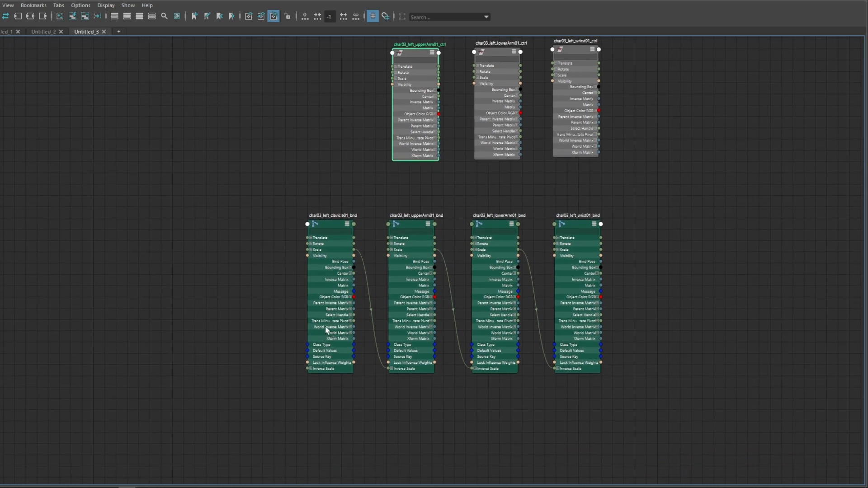
{"action": "left_click_drag", "start_coordinate": [332, 223], "coordinate": [301, 229]}
{"action": "left_click_drag", "start_coordinate": [416, 55], "coordinate": [350, 52]}
{"action": "left_click", "coordinate": [417, 225]}
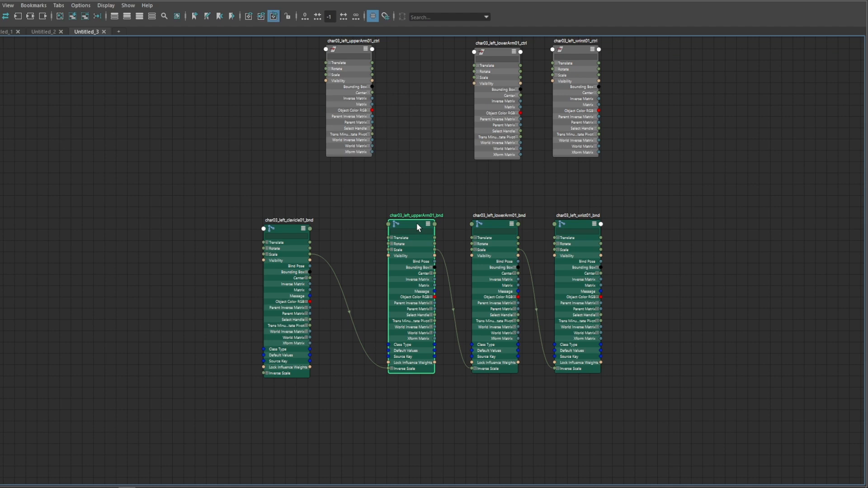
{"action": "left_click_drag", "start_coordinate": [417, 222], "coordinate": [413, 225]}
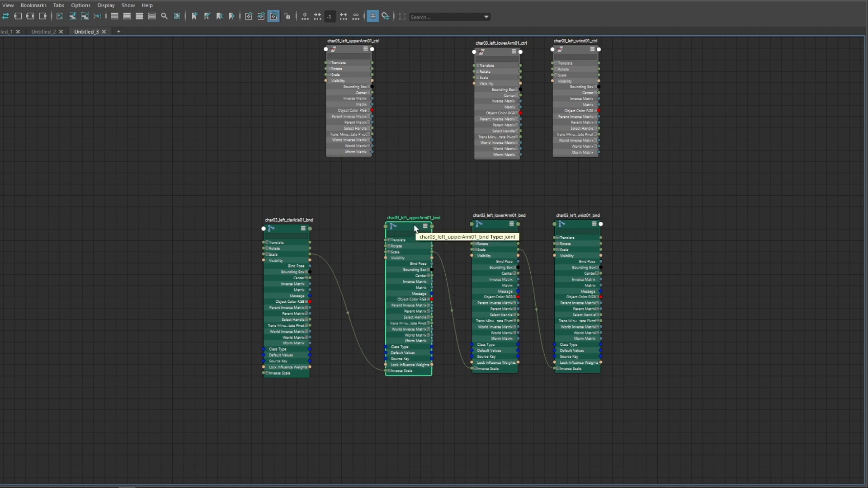
{"action": "left_click", "coordinate": [393, 189]}
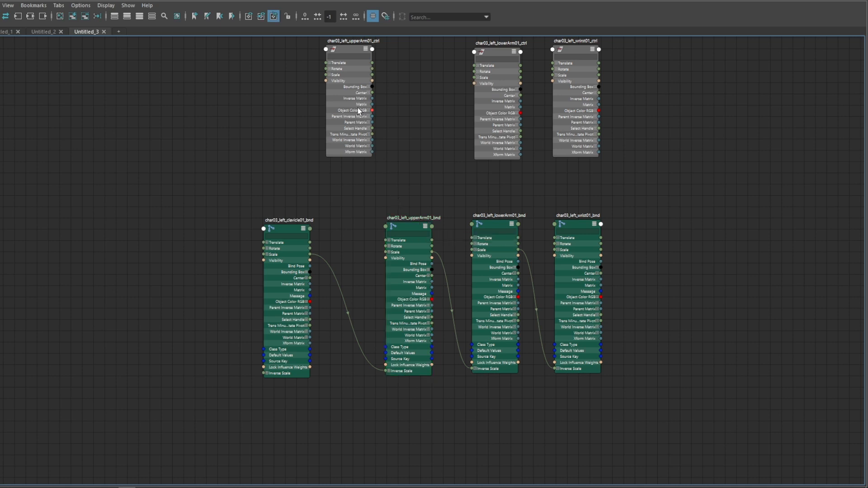
Create a multMatrix node and place it just below and beside char03_left_upperArm01_ctrl.
{"action": "middle_click_drag", "start_coordinate": [370, 156], "coordinate": [365, 170], "text": "alt"}
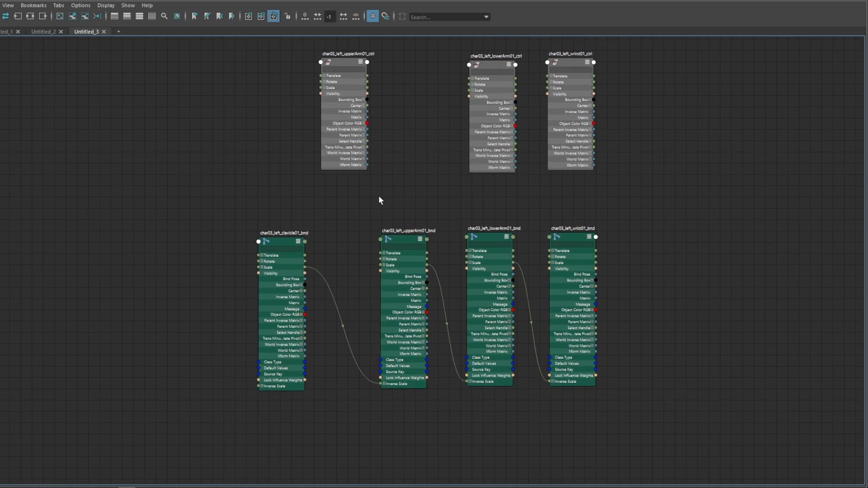
{"action": "key", "text": "Tab"}
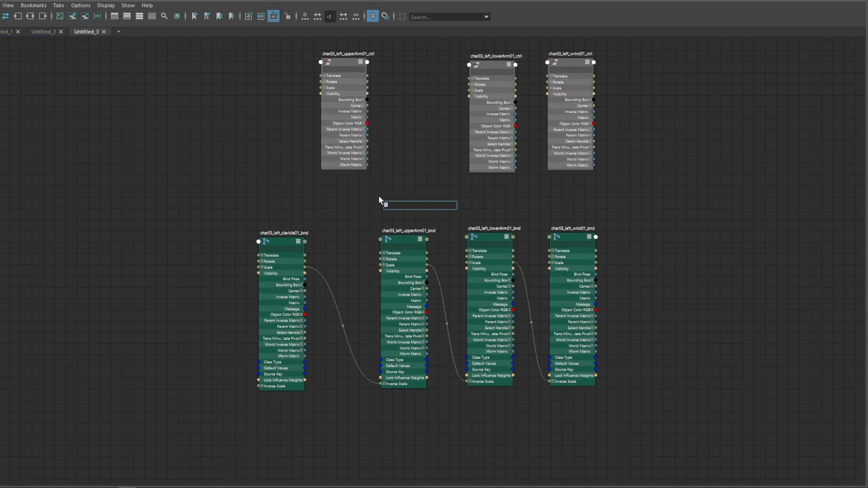
{"action": "type", "text": "mul"}
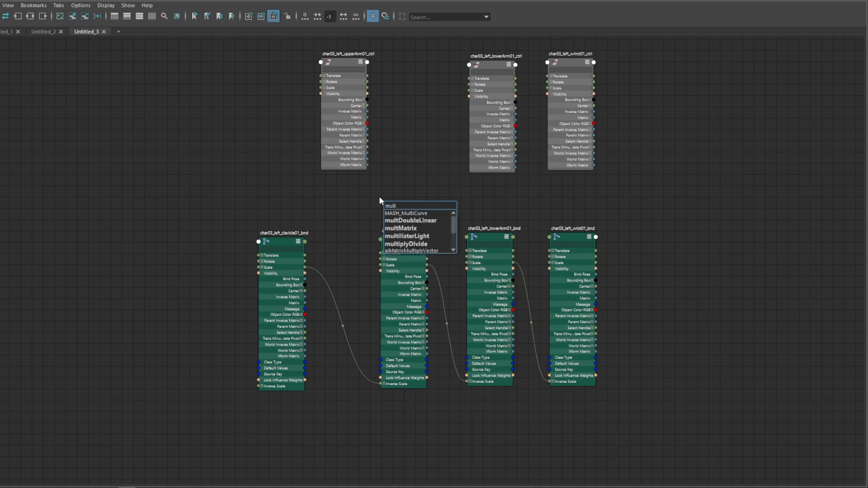
{"action": "type", "text": "tmatr"}
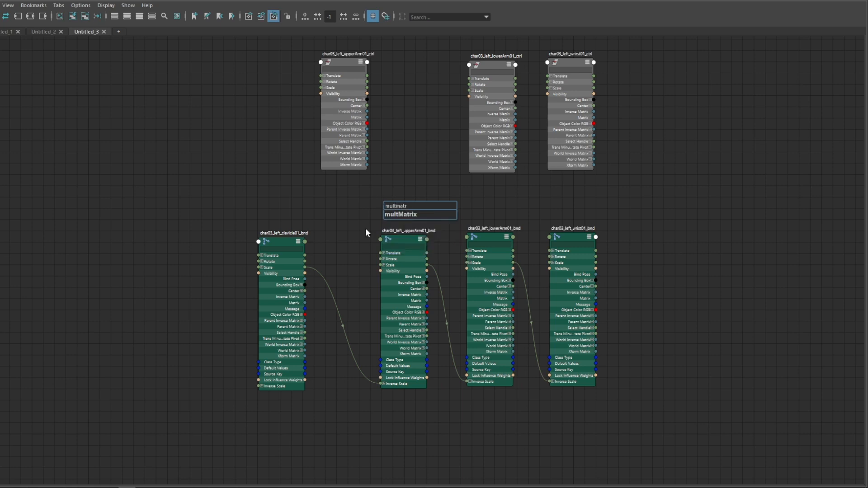
{"action": "left_click", "coordinate": [398, 214]}
{"action": "left_click", "coordinate": [422, 206]}
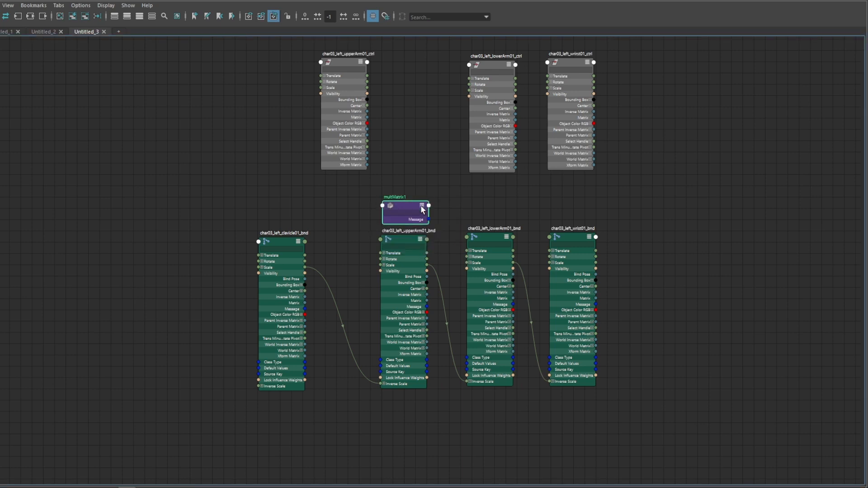
{"action": "left_click_drag", "start_coordinate": [396, 206], "coordinate": [408, 171]}
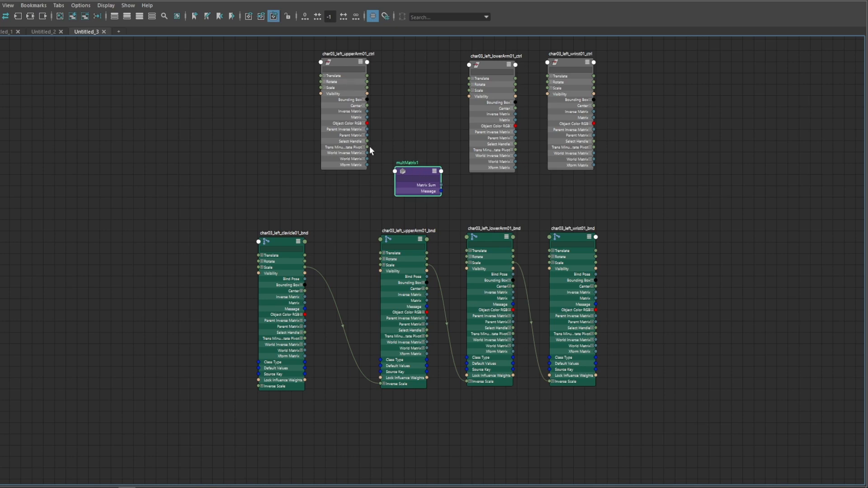
Connect World Matrix[0] of char03_left_upperArm01_ctrl to Matrix In[0] of multMatrix1.
{"action": "scroll", "coordinate": [364, 161], "scroll_direction": "up", "scroll_amount": 3}
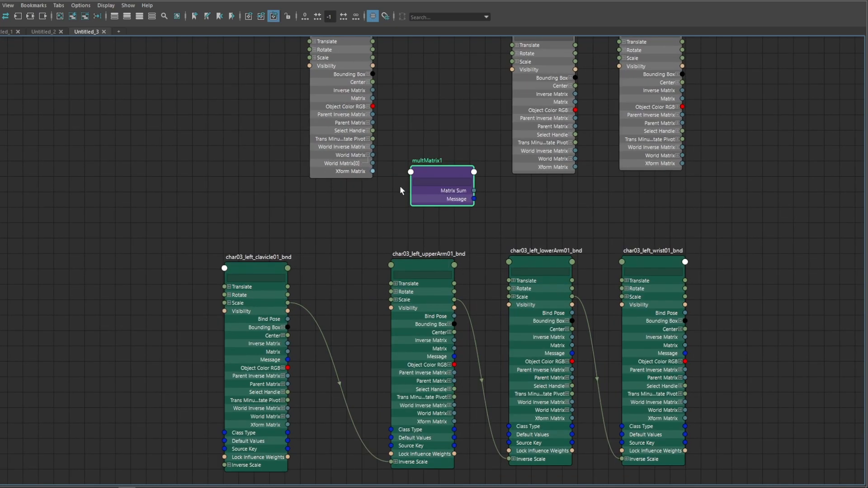
{"action": "left_click_drag", "start_coordinate": [412, 172], "coordinate": [417, 173]}
{"action": "left_click", "coordinate": [318, 169]}
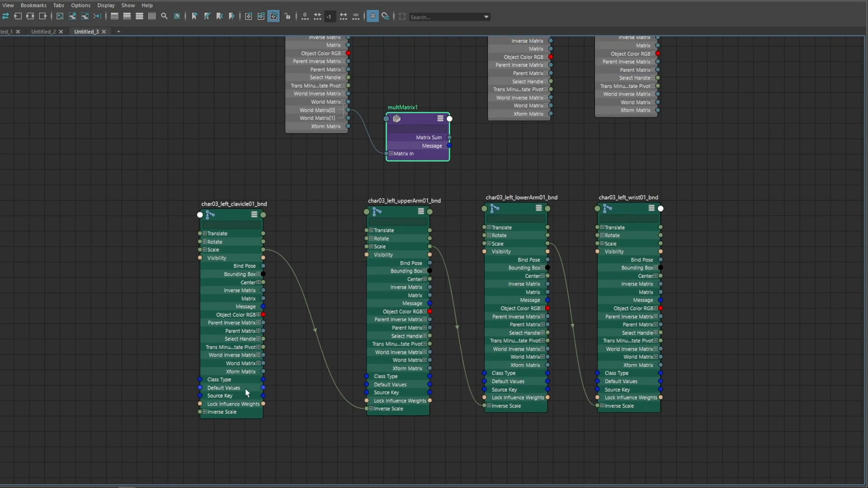
Connect World Inverse Matrix[0] of char03_left_clavicle01_bnd to Matrix In[1] of multMatrix1.
{"action": "left_click", "coordinate": [258, 355]}
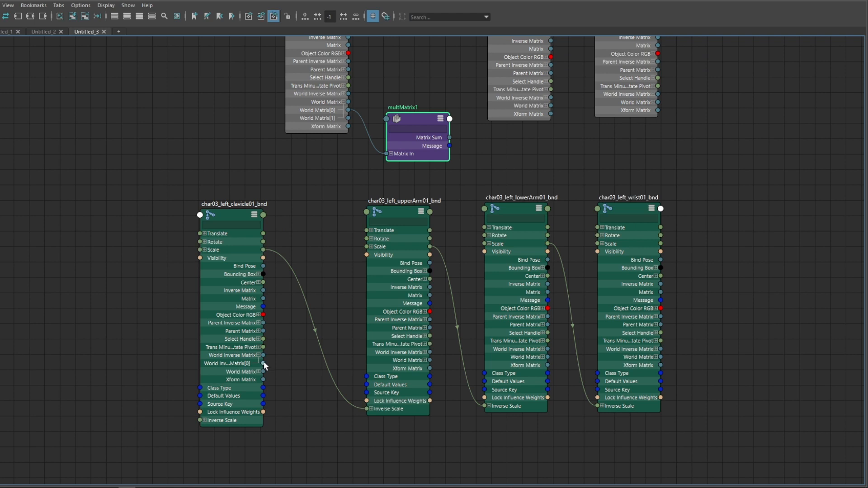
{"action": "left_click_drag", "start_coordinate": [262, 362], "coordinate": [389, 154]}
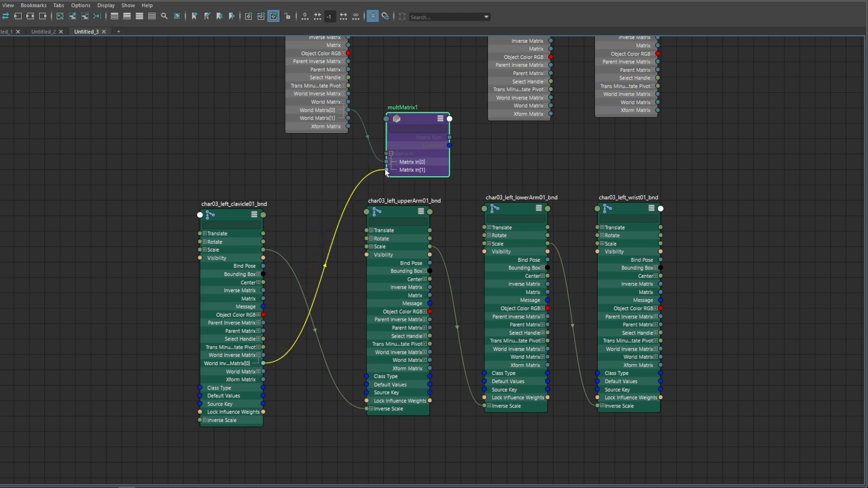
{"action": "middle_click_drag", "start_coordinate": [190, 246], "coordinate": [184, 247], "text": "alt"}
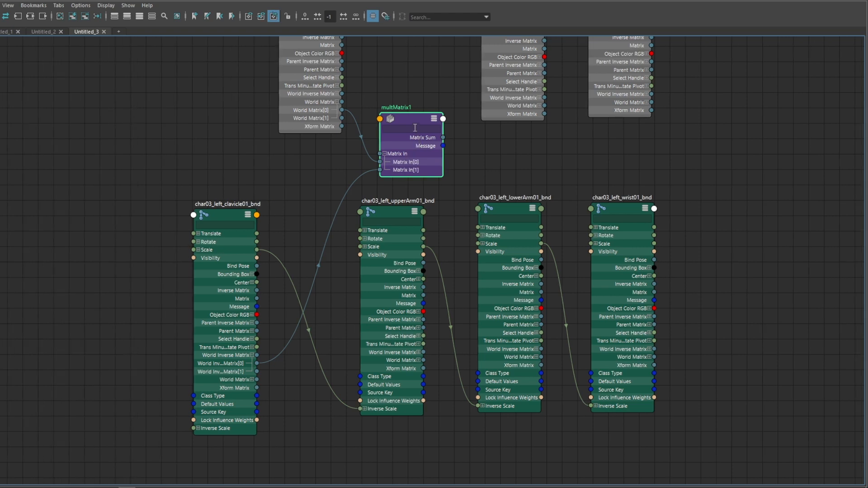
Nudge multMatrix1 aside and connect its Matrix Sum to the offsetParentMatrix of char03_left_upperArm01_bnd.
{"action": "left_click_drag", "start_coordinate": [412, 121], "coordinate": [404, 114]}
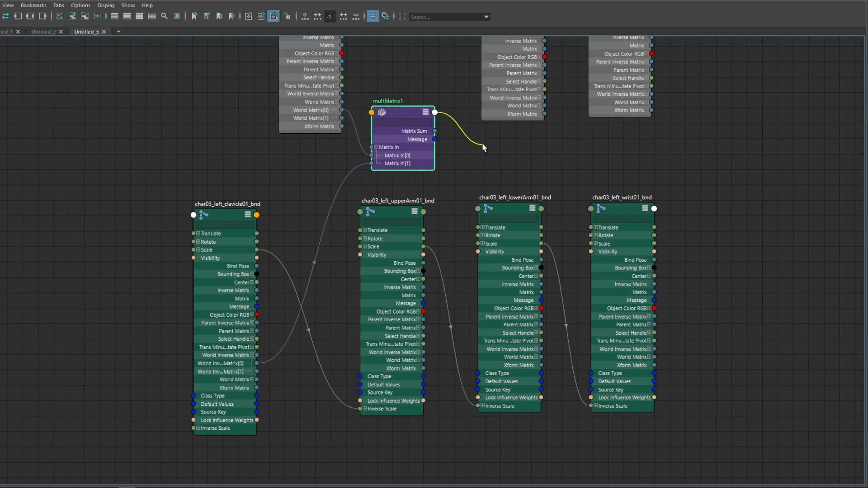
{"action": "left_click_drag", "start_coordinate": [482, 145], "coordinate": [359, 211]}
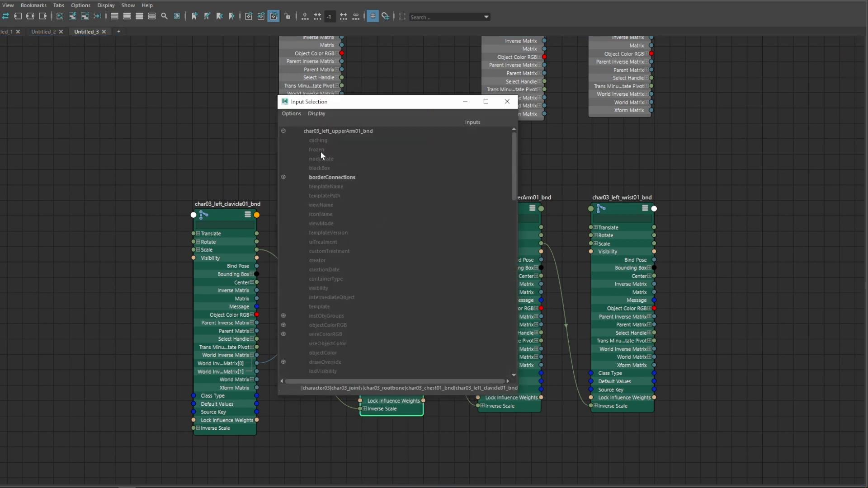
{"action": "scroll", "coordinate": [355, 240], "scroll_direction": "down", "scroll_amount": 10}
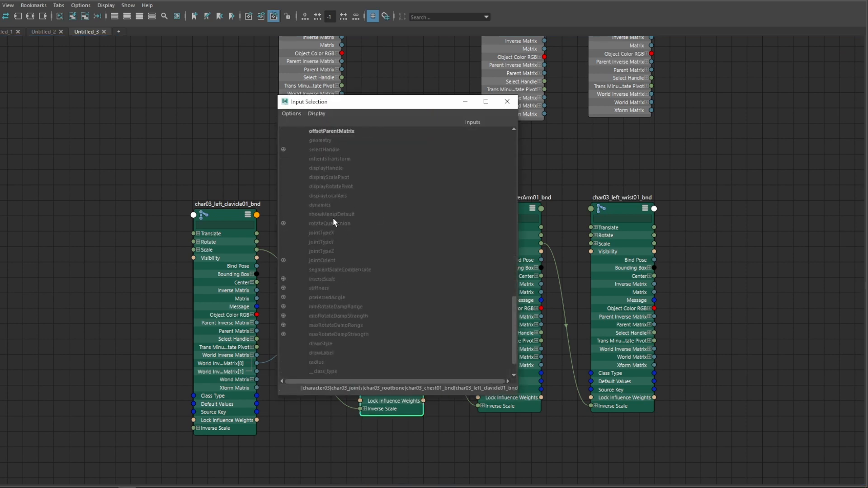
{"action": "scroll", "coordinate": [341, 236], "scroll_direction": "up", "scroll_amount": 3}
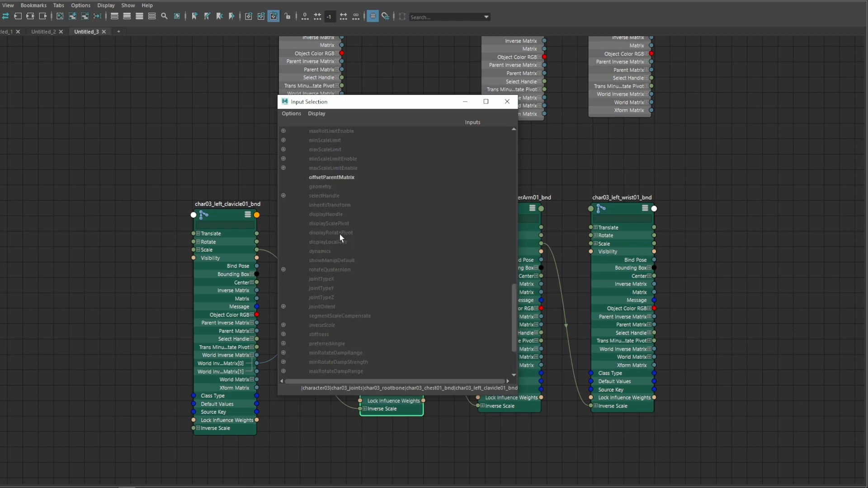
{"action": "left_click", "coordinate": [333, 179]}
Expand the Offset Parent Matrix values of char03_left_upperArm01_bnd and set the joint's Translate X to 0.
{"action": "scroll", "coordinate": [317, 292], "scroll_direction": "up", "scroll_amount": 3}
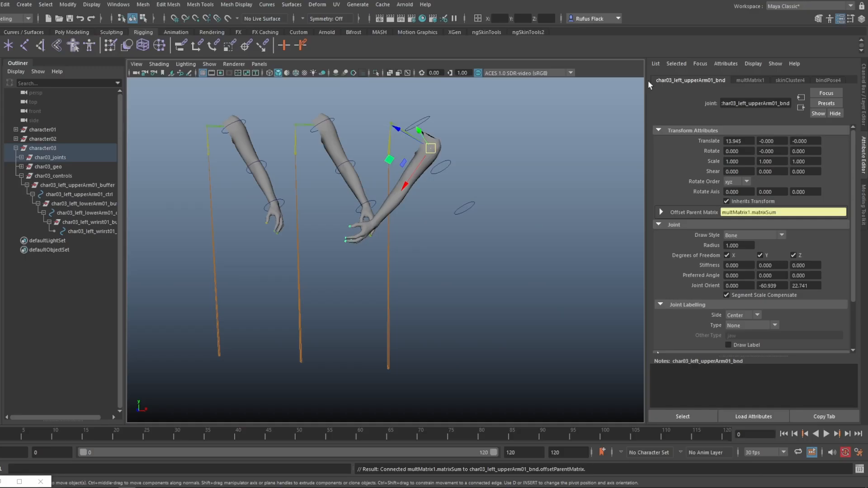
{"action": "scroll", "coordinate": [495, 291], "scroll_direction": "up", "scroll_amount": 5}
{"action": "left_click_drag", "start_coordinate": [468, 319], "coordinate": [452, 222], "text": "alt"}
{"action": "left_click", "coordinate": [661, 212]}
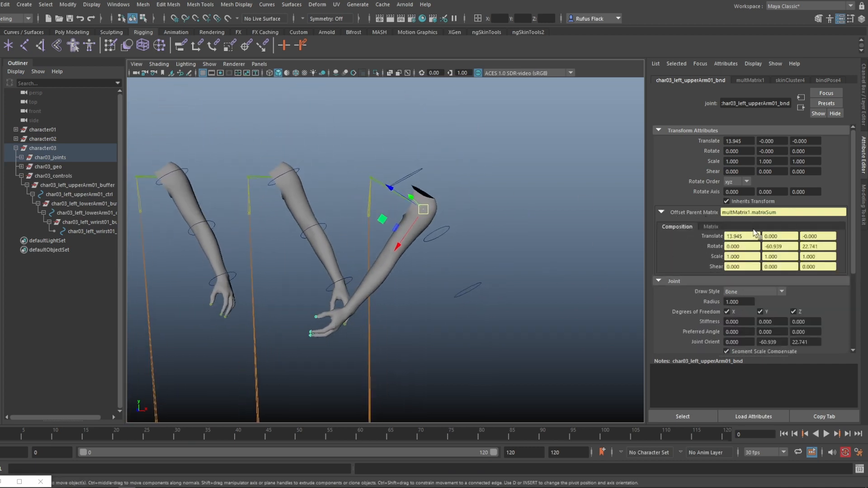
{"action": "left_click", "coordinate": [749, 141]}
{"action": "type", "text": "0"}
{"action": "key", "text": "Return"}
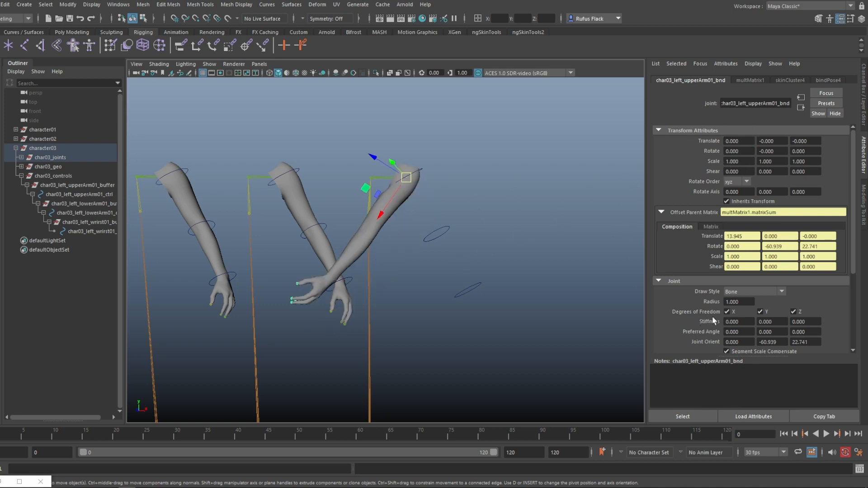
Set the Joint Orient Y and Z of char03_left_upperArm01_bnd to 0.
{"action": "left_click_drag", "start_coordinate": [777, 340], "coordinate": [755, 342]}
{"action": "type", "text": "0"}
{"action": "key", "text": "Return"}
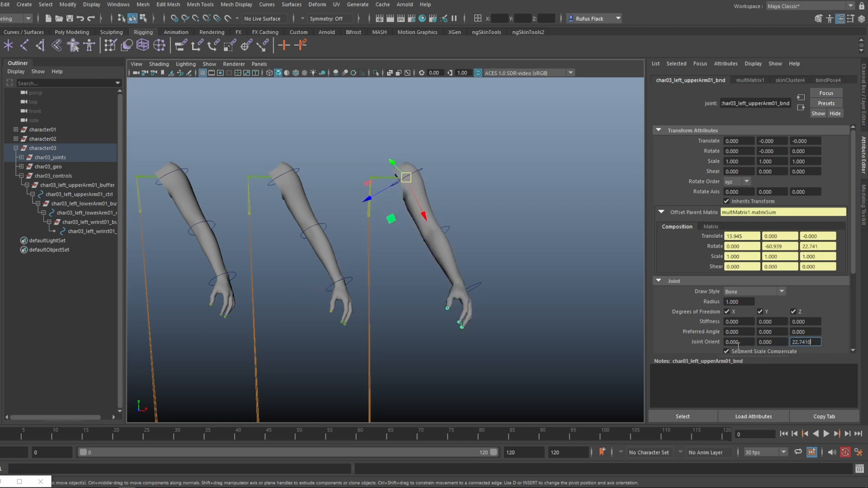
{"action": "left_click_drag", "start_coordinate": [819, 343], "coordinate": [792, 342]}
{"action": "type", "text": "0"}
{"action": "key", "text": "Return"}
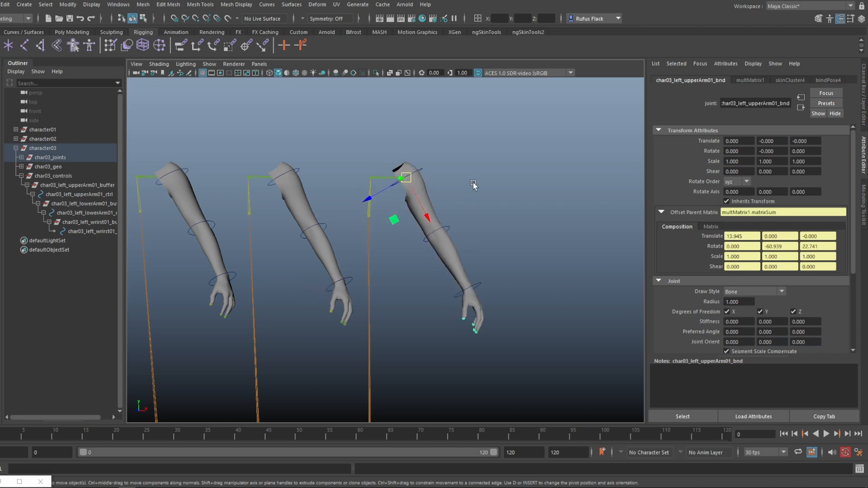
Test char03_left_upperArm01_ctrl by moving it and rotating it about 30 degrees in Y, undoing both changes.
{"action": "scroll", "coordinate": [499, 228], "scroll_direction": "up", "scroll_amount": 2}
{"action": "scroll", "coordinate": [498, 229], "scroll_direction": "up", "scroll_amount": 1}
{"action": "middle_click_drag", "start_coordinate": [498, 229], "coordinate": [482, 251], "text": "alt"}
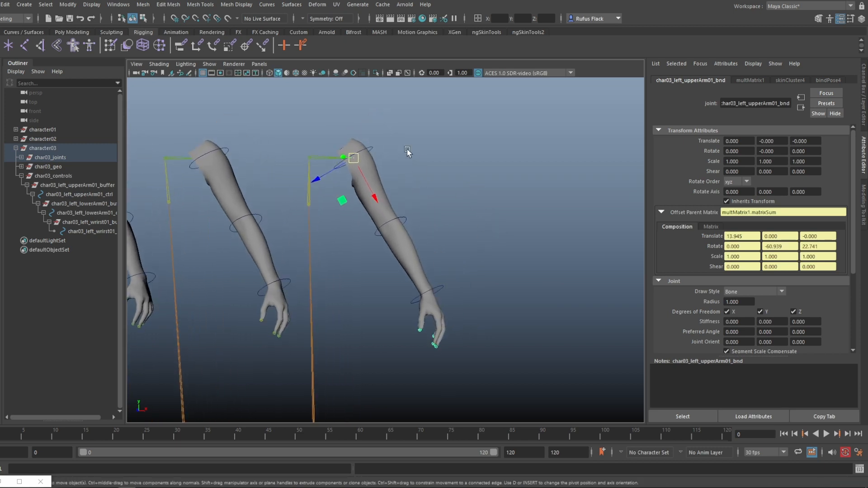
{"action": "left_click", "coordinate": [372, 151]}
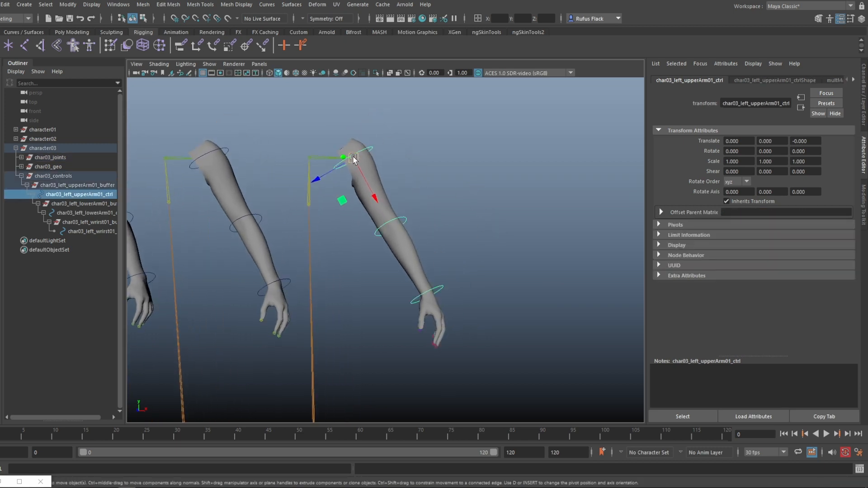
{"action": "left_click_drag", "start_coordinate": [354, 159], "coordinate": [412, 144]}
{"action": "key", "text": "ctrl+z"}
{"action": "key", "text": "e"}
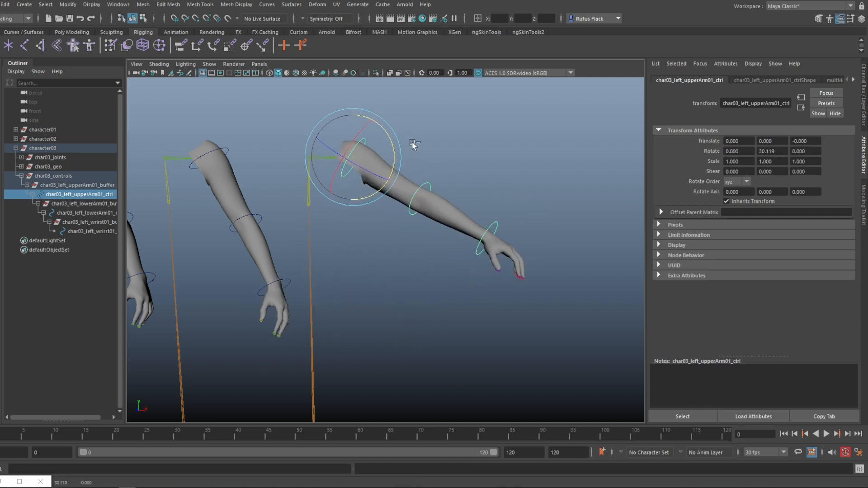
{"action": "key", "text": "ctrl+z"}
{"action": "middle_click_drag", "start_coordinate": [401, 347], "coordinate": [419, 326], "text": "alt"}
{"action": "right_click_drag", "start_coordinate": [419, 327], "coordinate": [407, 333], "text": "alt"}
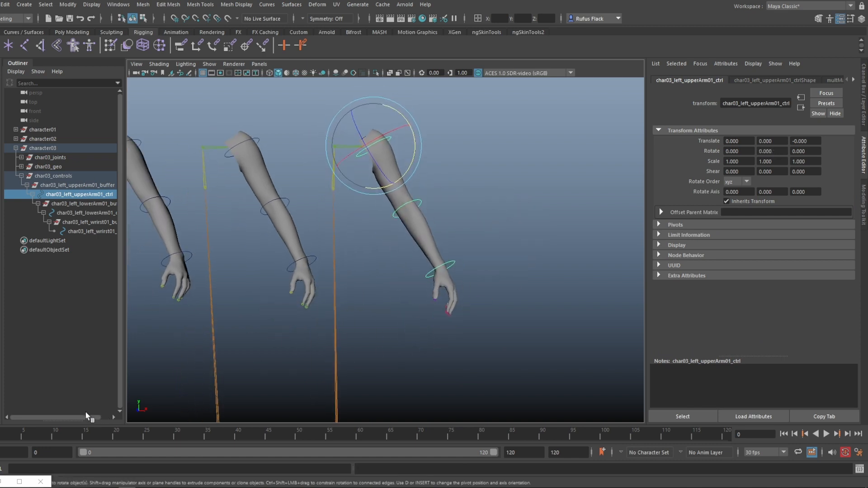
Duplicate multMatrix1 for the lower arm, place the copy below the controls, and move char03_left_lowerArm01_ctrl up away from it.
{"action": "left_click", "coordinate": [21, 481]}
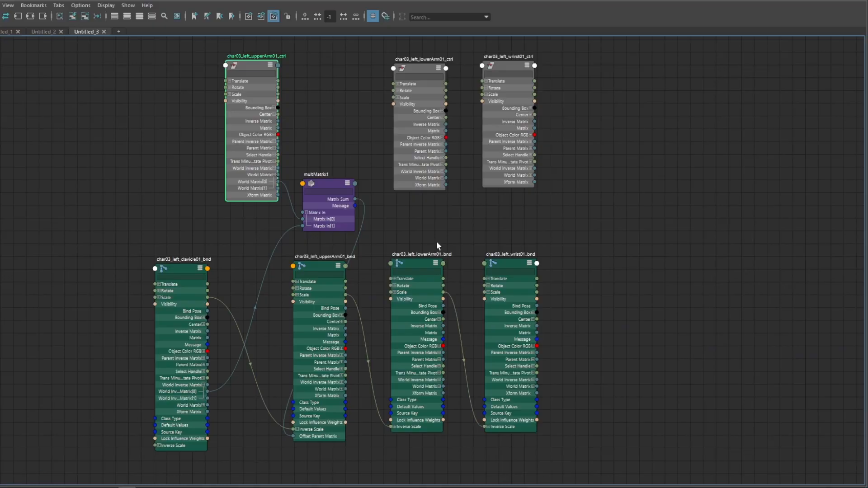
{"action": "left_click", "coordinate": [332, 189]}
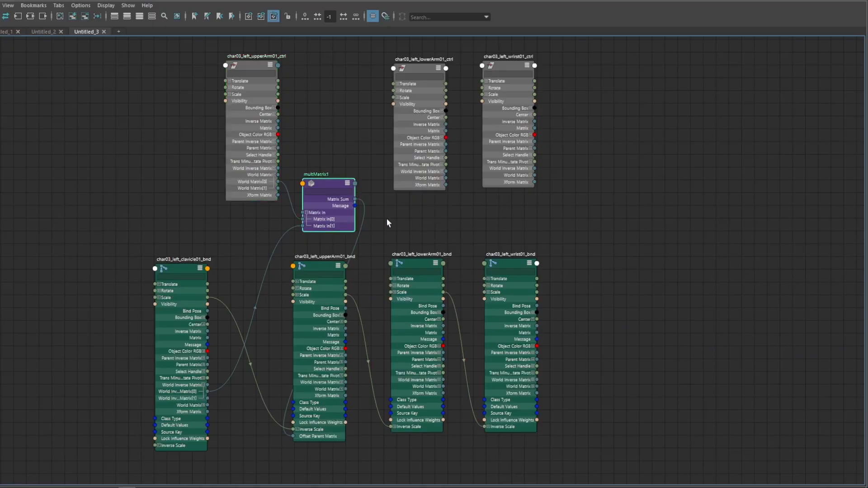
{"action": "key", "text": "ctrl+d"}
{"action": "left_click_drag", "start_coordinate": [691, 263], "coordinate": [472, 198]}
{"action": "left_click", "coordinate": [467, 201]}
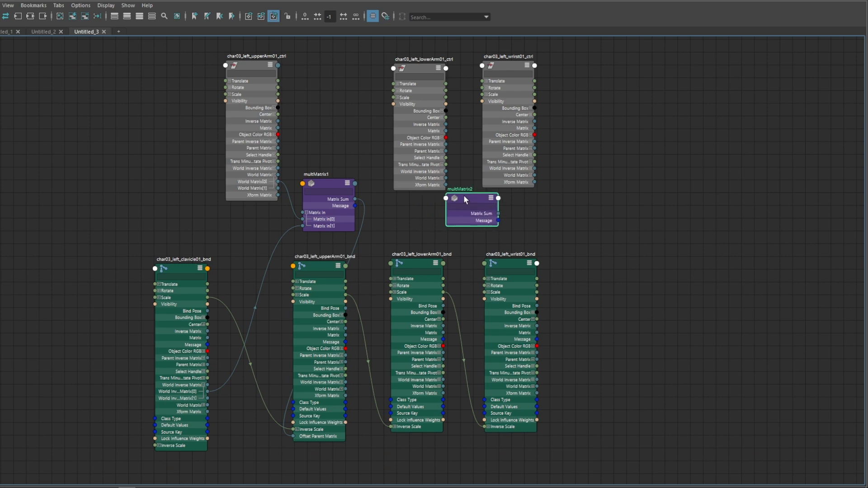
{"action": "left_click", "coordinate": [424, 171]}
{"action": "left_click_drag", "start_coordinate": [423, 172], "coordinate": [417, 160]}
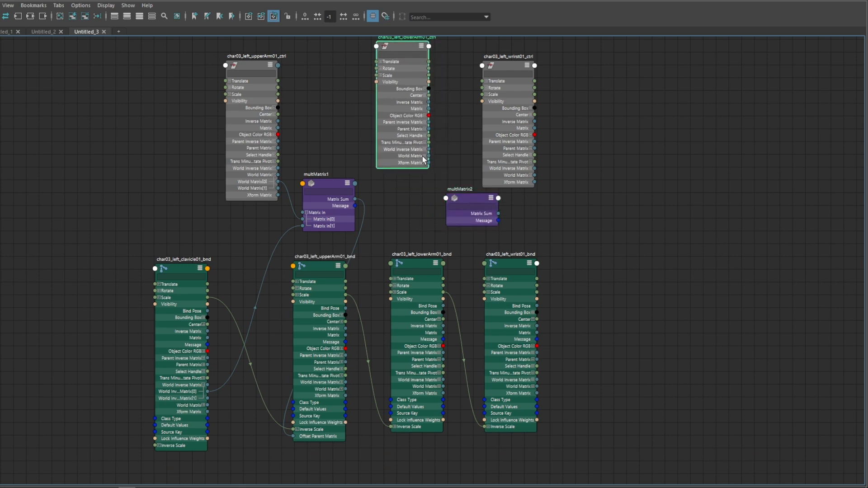
Connect World Matrix[0] of char03_left_lowerArm01_ctrl to Matrix In[0] of multMatrix2.
{"action": "left_click", "coordinate": [423, 156]}
{"action": "middle_click_drag", "start_coordinate": [426, 192], "coordinate": [440, 203], "text": "alt"}
{"action": "scroll", "coordinate": [441, 202], "scroll_direction": "up", "scroll_amount": 2}
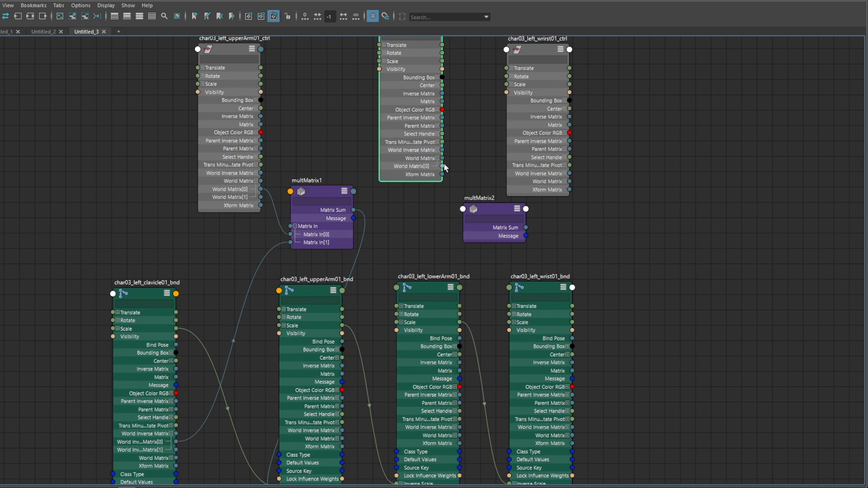
{"action": "left_click_drag", "start_coordinate": [463, 170], "coordinate": [485, 217]}
{"action": "left_click", "coordinate": [302, 167]}
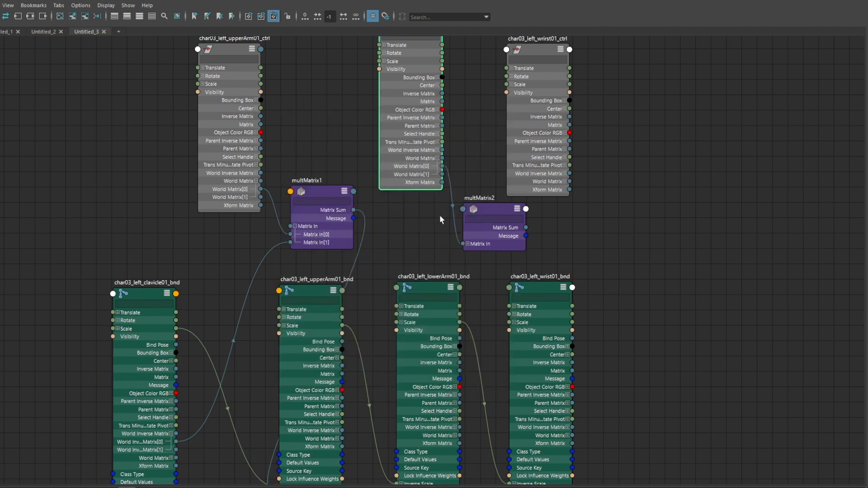
Shift char03_left_lowerArm01_bnd closer to the upper arm joint, and connect char03_left_upperArm01_bnd's World Inverse Matrix[0] to Matrix In[1] of multMatrix2.
{"action": "middle_click_drag", "start_coordinate": [440, 216], "coordinate": [441, 180], "text": "alt"}
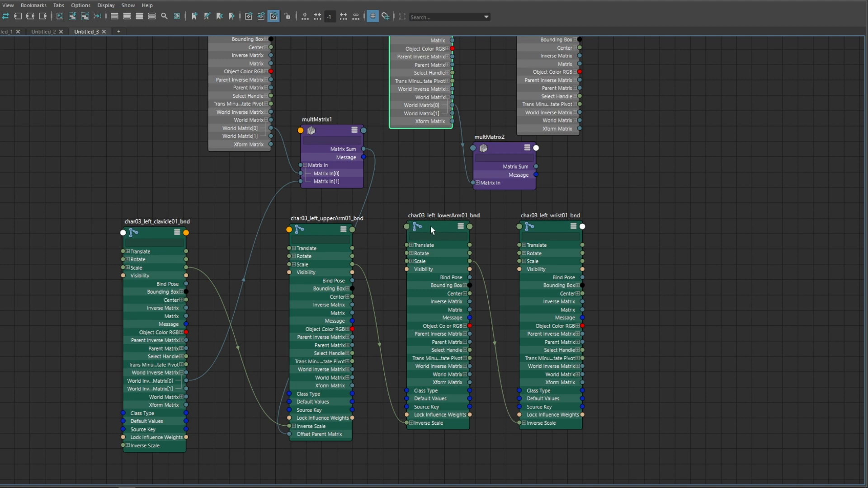
{"action": "left_click_drag", "start_coordinate": [430, 226], "coordinate": [414, 230]}
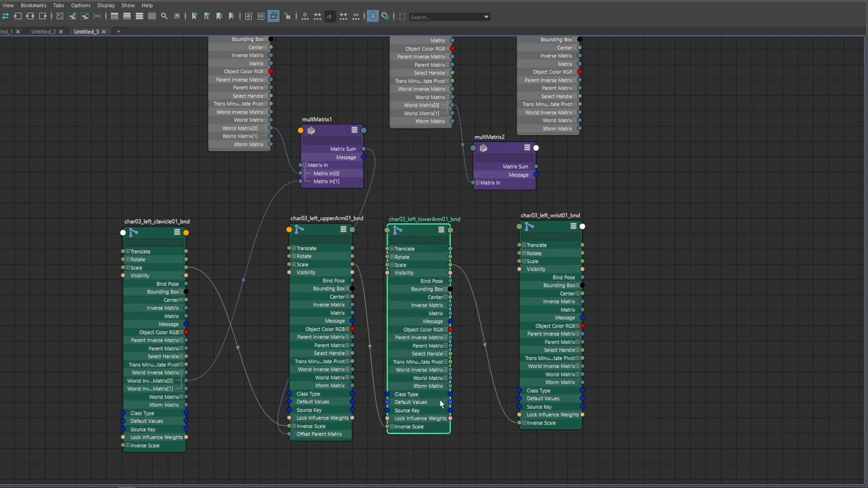
{"action": "left_click", "coordinate": [323, 234]}
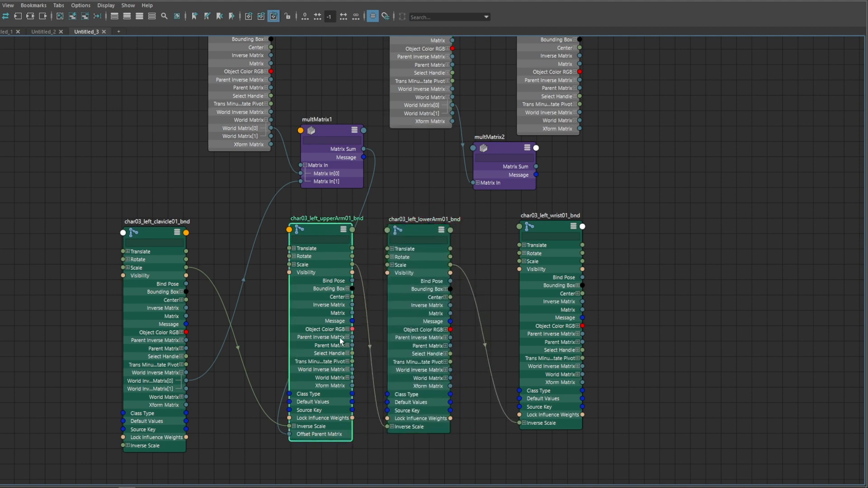
{"action": "left_click", "coordinate": [348, 370]}
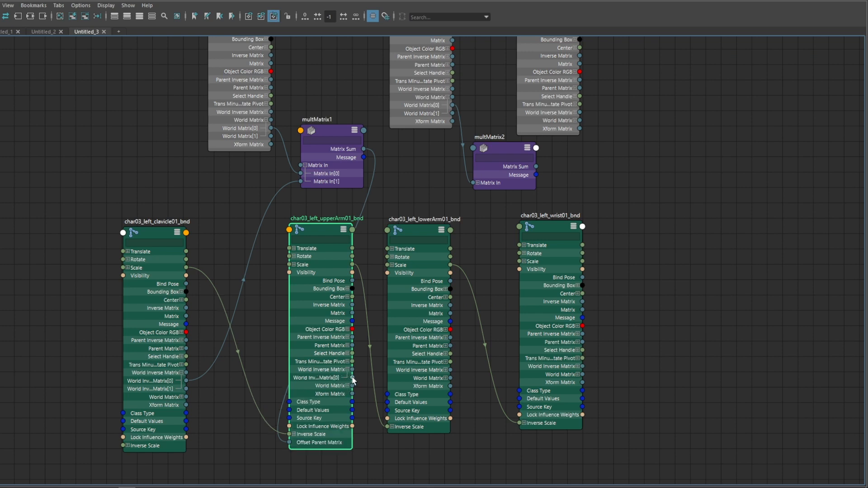
{"action": "left_click_drag", "start_coordinate": [356, 377], "coordinate": [473, 199]}
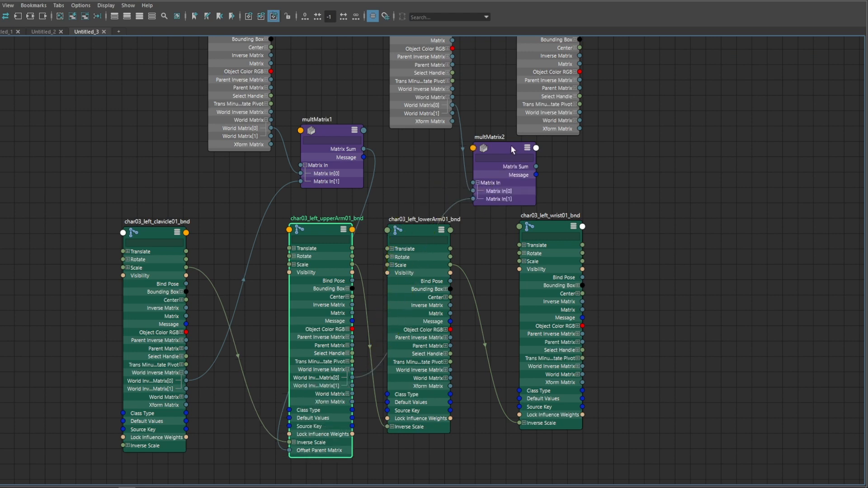
Shift the multMatrix2 node closer to multMatrix1 and connect its Matrix Sum to char03_left_lowerArm01_bnd's offsetParentMatrix.
{"action": "left_click_drag", "start_coordinate": [511, 146], "coordinate": [466, 147]}
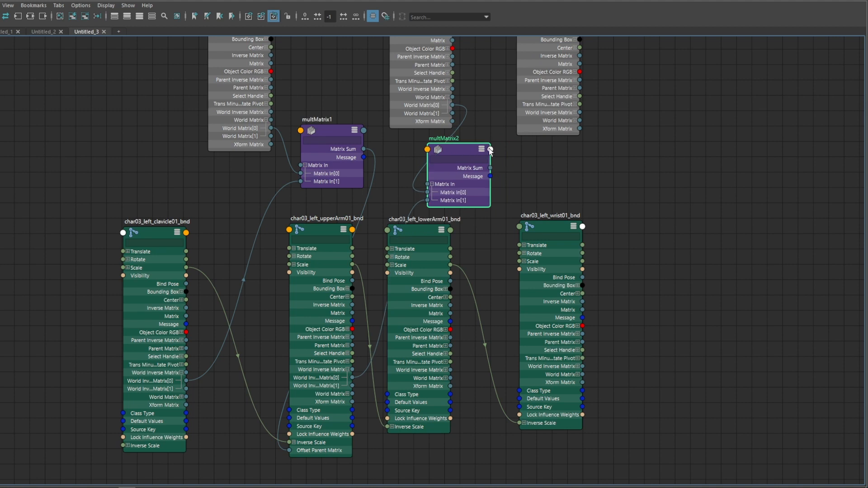
{"action": "left_click_drag", "start_coordinate": [523, 181], "coordinate": [398, 231]}
{"action": "left_click", "coordinate": [420, 236]}
{"action": "scroll", "coordinate": [368, 216], "scroll_direction": "down", "scroll_amount": 10}
{"action": "scroll", "coordinate": [343, 221], "scroll_direction": "up", "scroll_amount": 3}
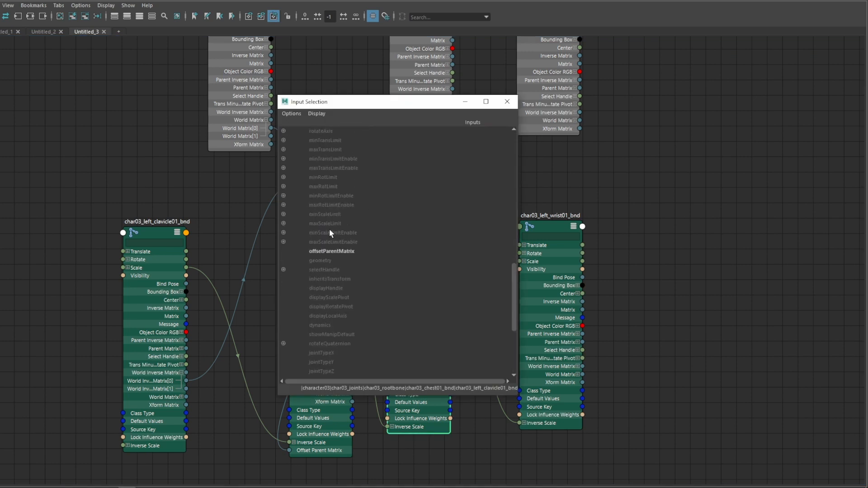
{"action": "left_click", "coordinate": [345, 252]}
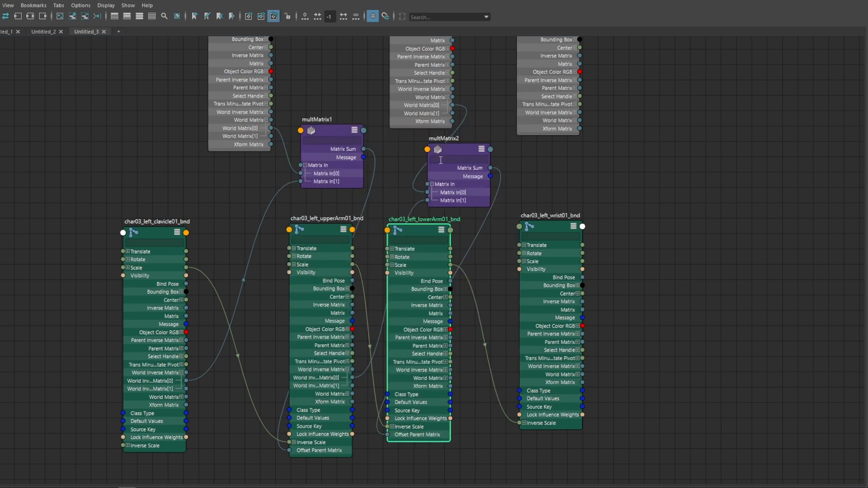
Duplicate multMatrix2 for the wrist, place the copy beside the wrist control node, and expand its attributes.
{"action": "left_click", "coordinate": [465, 167]}
{"action": "key", "text": "ctrl+d"}
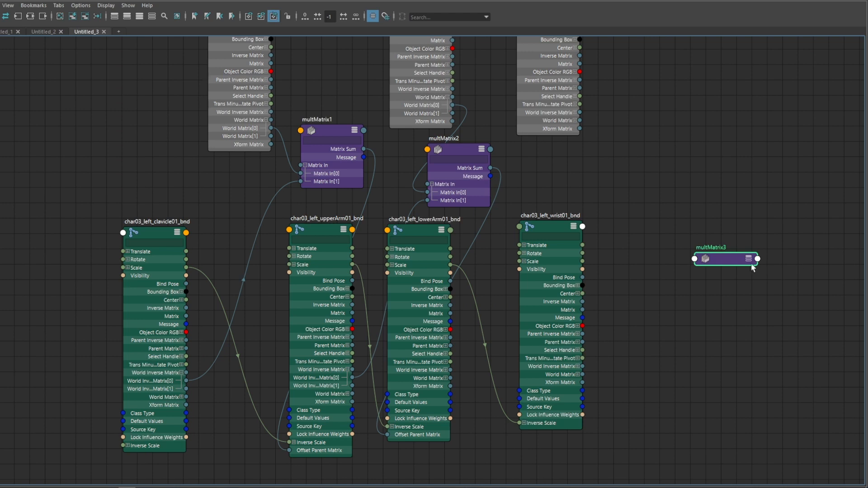
{"action": "left_click_drag", "start_coordinate": [751, 267], "coordinate": [703, 156]}
{"action": "left_click", "coordinate": [695, 149]}
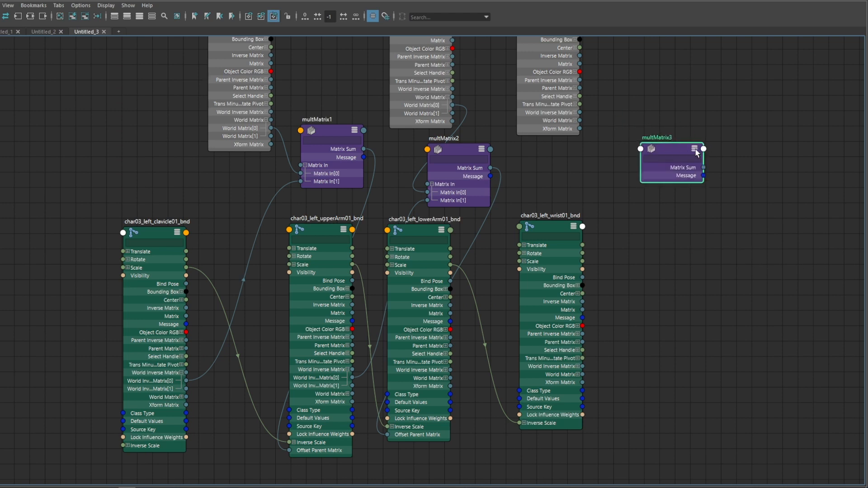
Connect World Matrix[0] of char03_left_wrirst01_ctrl to the matrixIn input of multMatrix3.
{"action": "middle_click_drag", "start_coordinate": [591, 185], "coordinate": [583, 262], "text": "alt"}
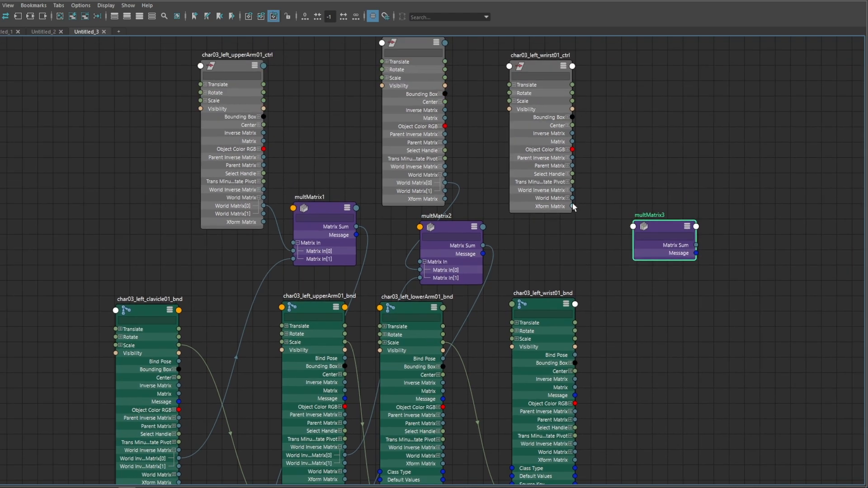
{"action": "left_click", "coordinate": [569, 199]}
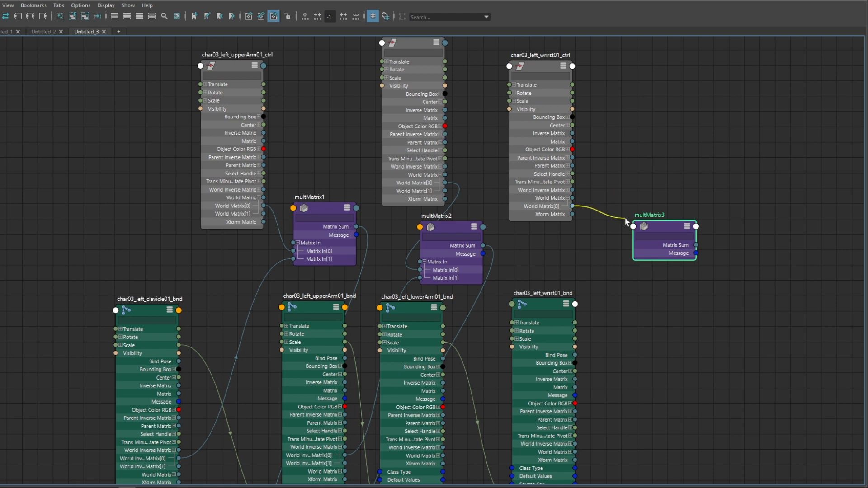
{"action": "left_click_drag", "start_coordinate": [625, 217], "coordinate": [647, 230]}
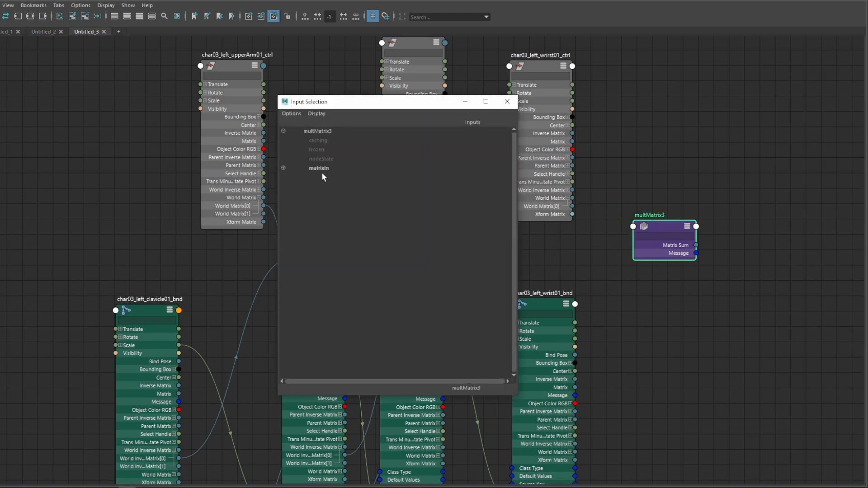
{"action": "left_click", "coordinate": [323, 176]}
Connect World Inverse Matrix[0] of char03_left_lowerArm01_bnd to Matrix In[1] of multMatrix3.
{"action": "middle_click_drag", "start_coordinate": [571, 258], "coordinate": [574, 223], "text": "alt"}
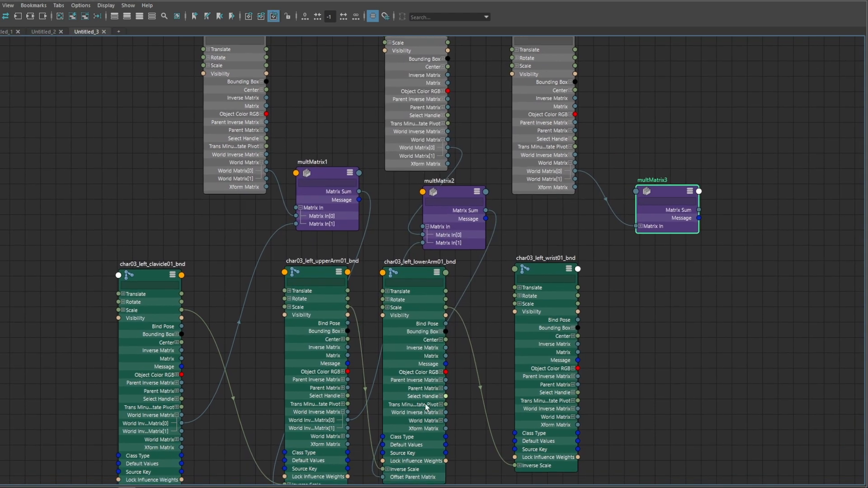
{"action": "middle_click_drag", "start_coordinate": [471, 413], "coordinate": [473, 389], "text": "alt"}
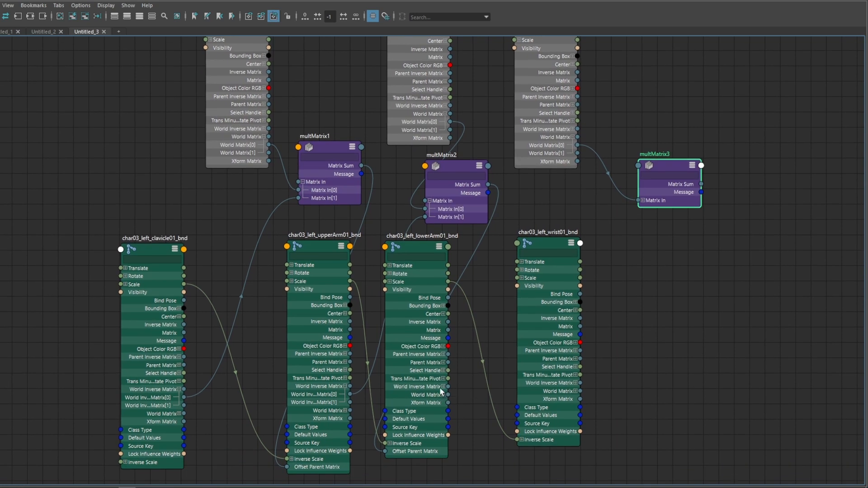
{"action": "left_click", "coordinate": [443, 387]}
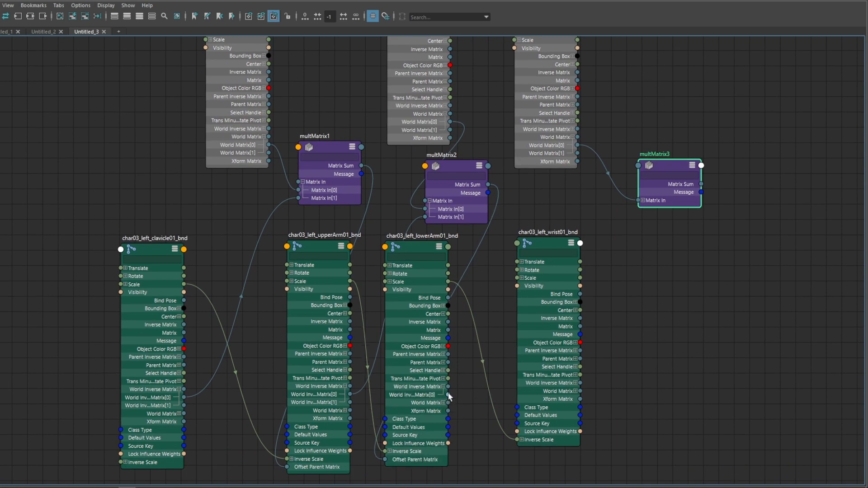
{"action": "left_click_drag", "start_coordinate": [448, 395], "coordinate": [638, 217]}
Move char03_left_wrist01_bnd below multMatrix3, connect Matrix Sum to its offsetParentMatrix, and shift multMatrix3 closer to the wrist control node.
{"action": "left_click_drag", "start_coordinate": [541, 234], "coordinate": [659, 264]}
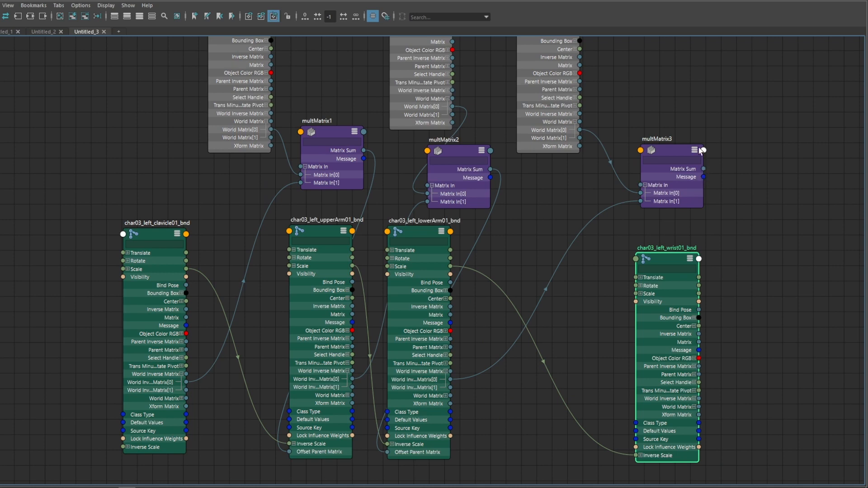
{"action": "left_click_drag", "start_coordinate": [703, 151], "coordinate": [704, 153]}
{"action": "left_click_drag", "start_coordinate": [743, 228], "coordinate": [636, 259]}
{"action": "left_click", "coordinate": [642, 264]}
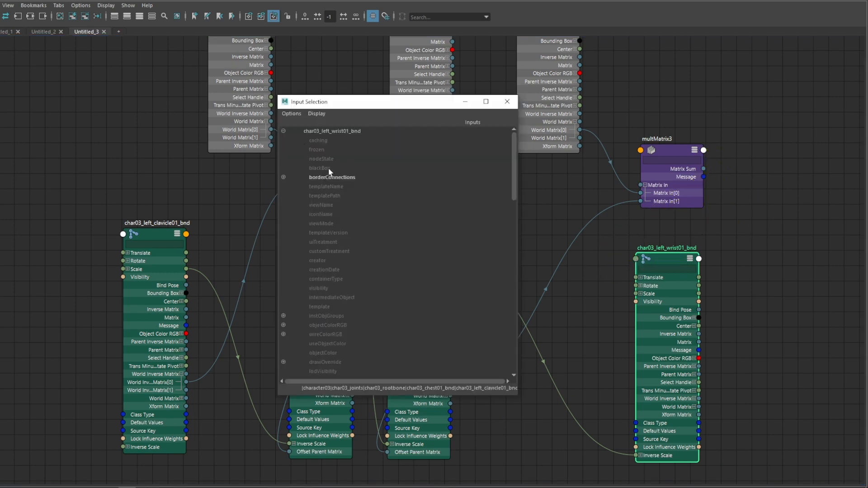
{"action": "scroll", "coordinate": [400, 208], "scroll_direction": "down", "scroll_amount": 10}
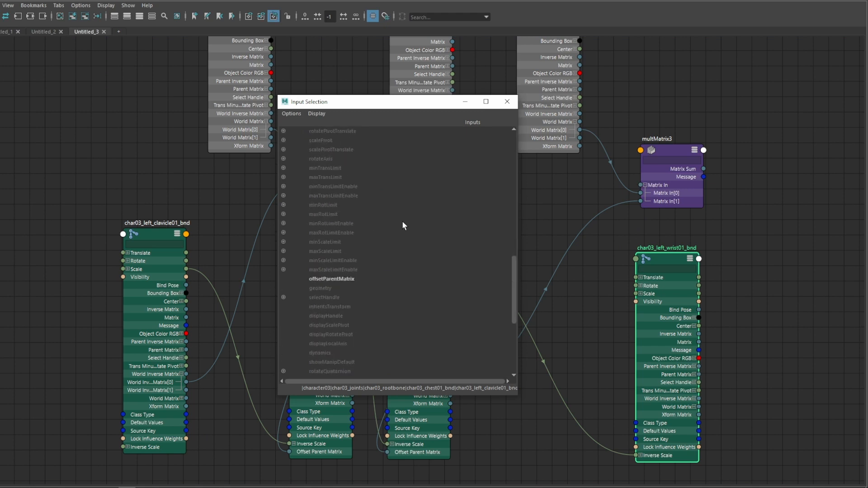
{"action": "scroll", "coordinate": [400, 224], "scroll_direction": "down", "scroll_amount": 3}
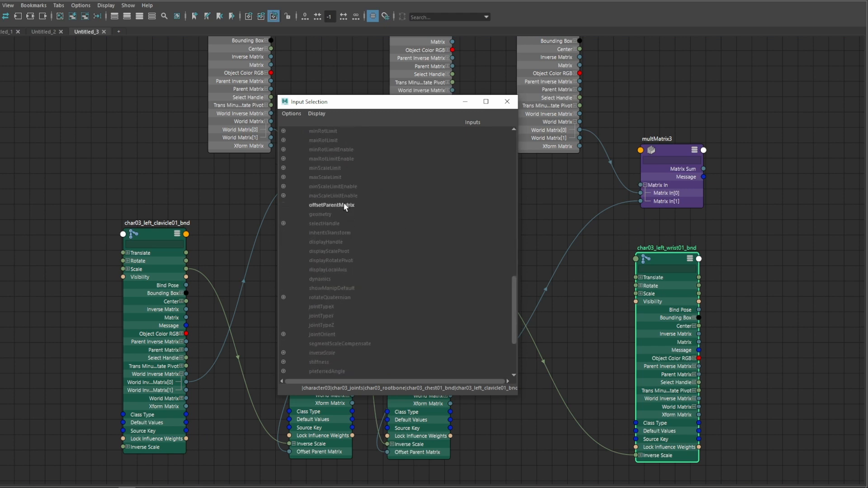
{"action": "left_click", "coordinate": [332, 205]}
{"action": "left_click_drag", "start_coordinate": [671, 148], "coordinate": [598, 159]}
{"action": "scroll", "coordinate": [525, 275], "scroll_direction": "down", "scroll_amount": 1}
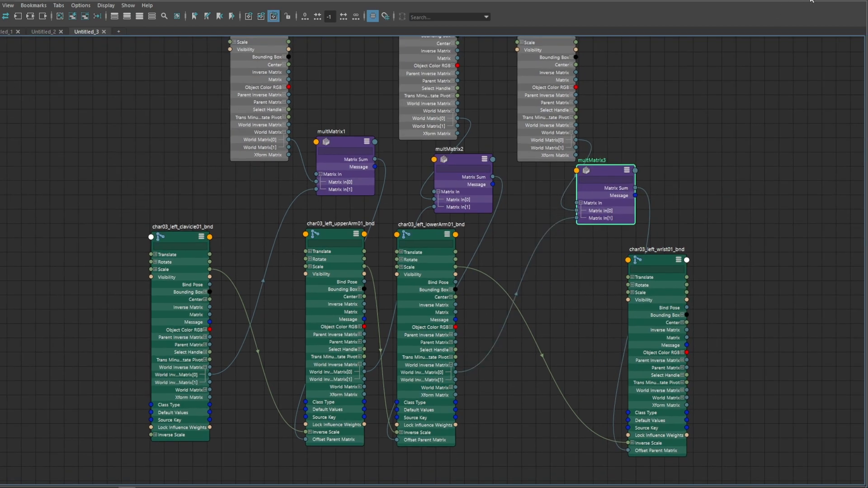
Return to the viewport and set char03_left_lowerArm01_bnd's Translate X and its Joint Orient Y and Z to 0.
{"action": "left_click", "coordinate": [812, 1]}
{"action": "scroll", "coordinate": [479, 244], "scroll_direction": "down", "scroll_amount": 2}
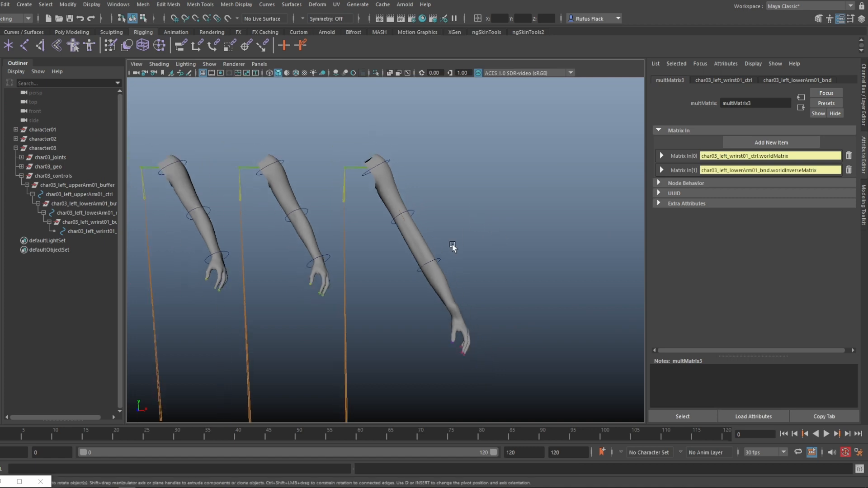
{"action": "left_click", "coordinate": [408, 229]}
{"action": "key", "text": "Down"}
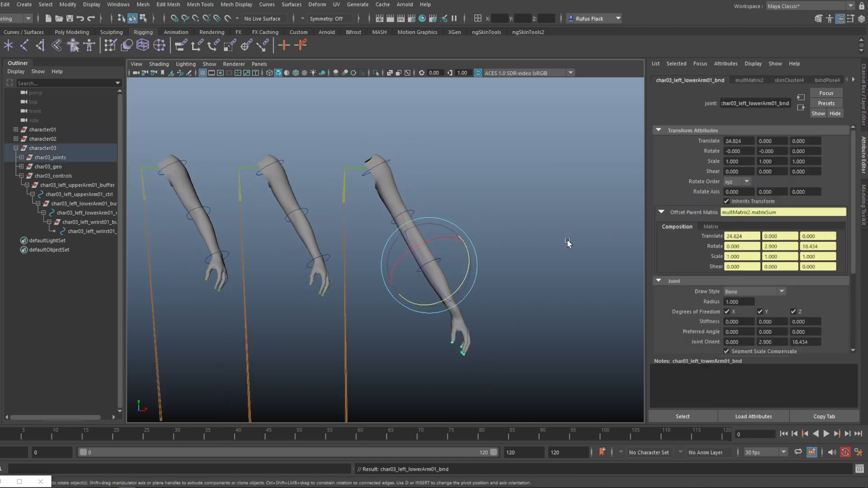
{"action": "double_click", "coordinate": [744, 139]}
{"action": "type", "text": "0"}
{"action": "key", "text": "Return"}
{"action": "double_click", "coordinate": [777, 342]}
{"action": "type", "text": "000"}
{"action": "key", "text": "Return"}
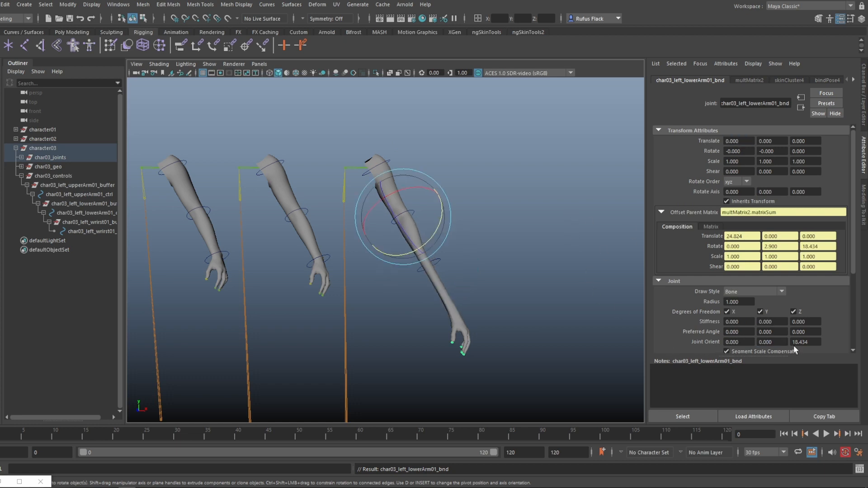
{"action": "double_click", "coordinate": [808, 342]}
{"action": "type", "text": "0"}
{"action": "key", "text": "Return"}
Select the char03_left_wrist01_bnd joint and set its Translate X to 0.
{"action": "key", "text": "Down"}
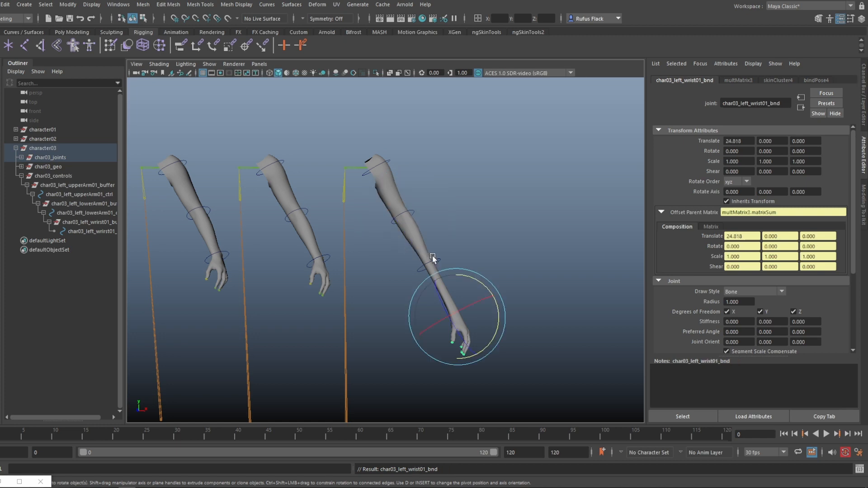
{"action": "double_click", "coordinate": [746, 143]}
{"action": "type", "text": "0"}
{"action": "key", "text": "Return"}
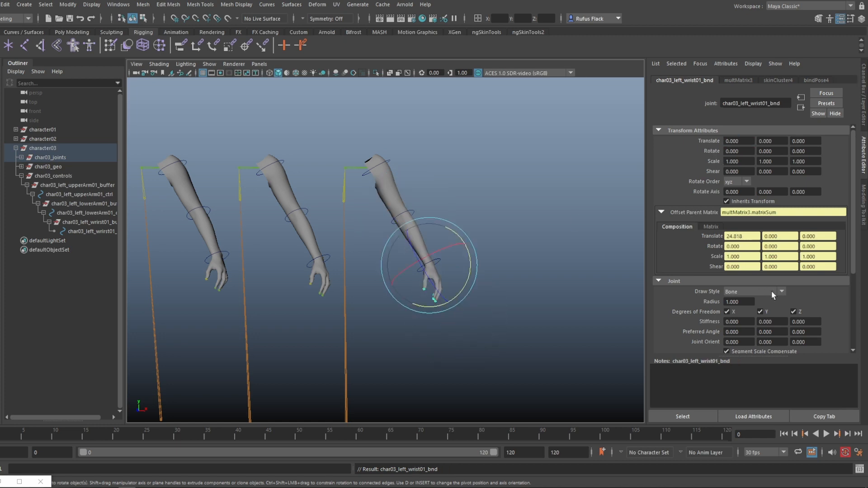
Test char03_left_wrirst01_ctrl by rotating it about -44 degrees in Y and about -23 degrees in X, undoing both rotations.
{"action": "left_click", "coordinate": [402, 319]}
{"action": "right_click_drag", "start_coordinate": [397, 306], "coordinate": [478, 291], "text": "alt"}
{"action": "left_click", "coordinate": [471, 275]}
{"action": "left_click_drag", "start_coordinate": [466, 305], "coordinate": [465, 329]}
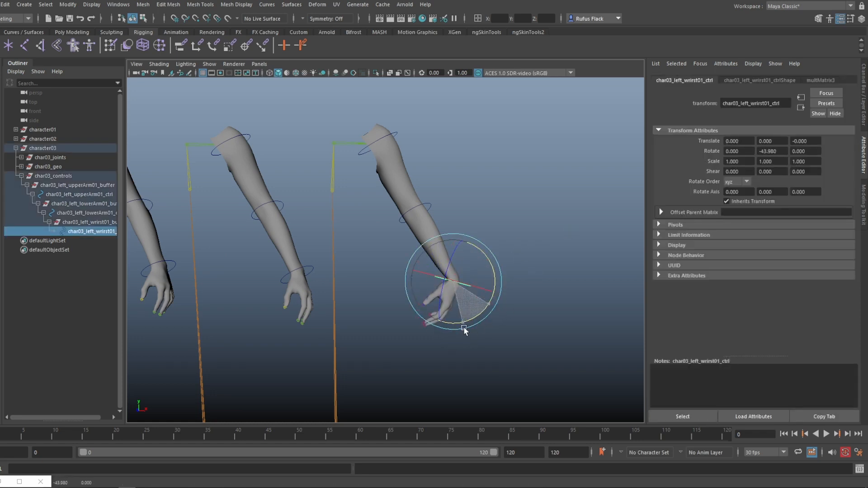
{"action": "key", "text": "ctrl+z"}
{"action": "key", "text": "ctrl+z"}
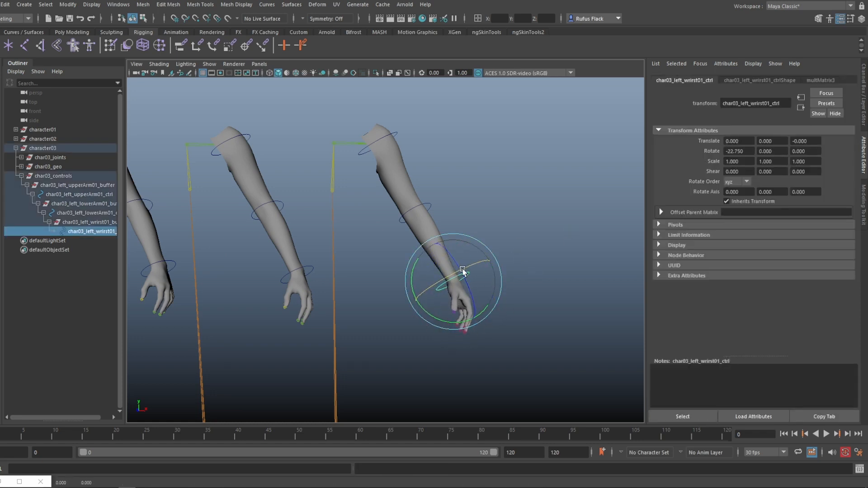
{"action": "key", "text": "r"}
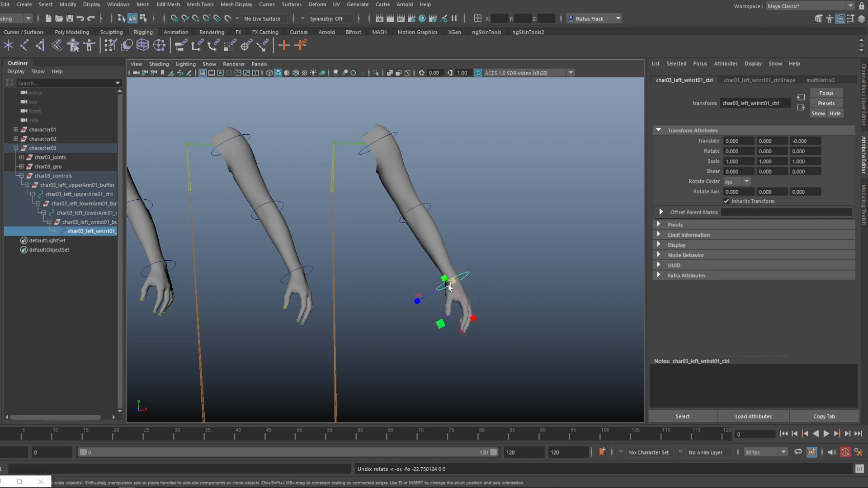
Test char03's left lower arm control by rotating it, and undo the rotation.
{"action": "left_click", "coordinate": [429, 205]}
{"action": "key", "text": "e"}
{"action": "left_click_drag", "start_coordinate": [423, 229], "coordinate": [399, 188]}
{"action": "key", "text": "ctrl+z"}
Test char03_left_upperArm01_ctrl by moving it and scaling it uniformly to about 1.27, undoing the changes.
{"action": "left_click", "coordinate": [390, 132]}
{"action": "key", "text": "ctrl+z"}
{"action": "key", "text": "w"}
{"action": "left_click_drag", "start_coordinate": [379, 141], "coordinate": [421, 164]}
{"action": "key", "text": "ctrl+z"}
{"action": "key", "text": "r"}
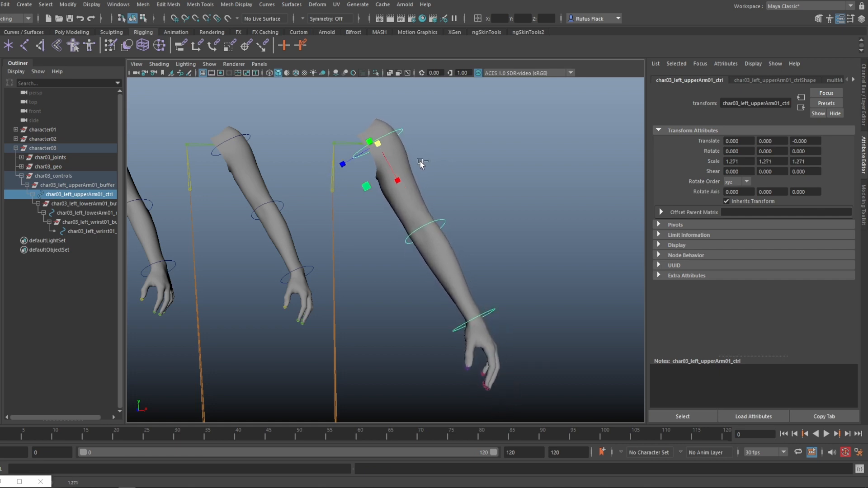
{"action": "key", "text": "ctrl+z"}
Scale char03_left_wrirst01_ctrl uniformly to about 1.909 to test how the hand follows.
{"action": "middle_click_drag", "start_coordinate": [381, 308], "coordinate": [376, 271], "text": "alt"}
{"action": "left_click", "coordinate": [459, 234]}
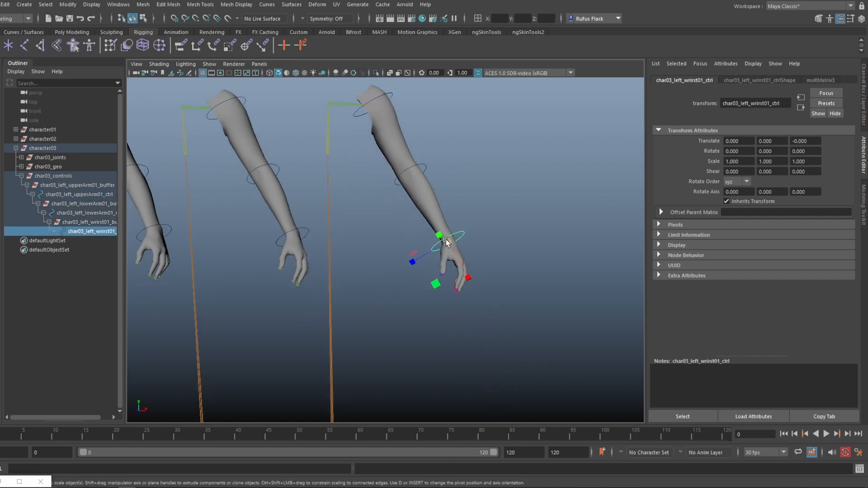
{"action": "left_click_drag", "start_coordinate": [446, 240], "coordinate": [478, 247]}
{"action": "right_click_drag", "start_coordinate": [454, 291], "coordinate": [422, 265], "text": "alt"}
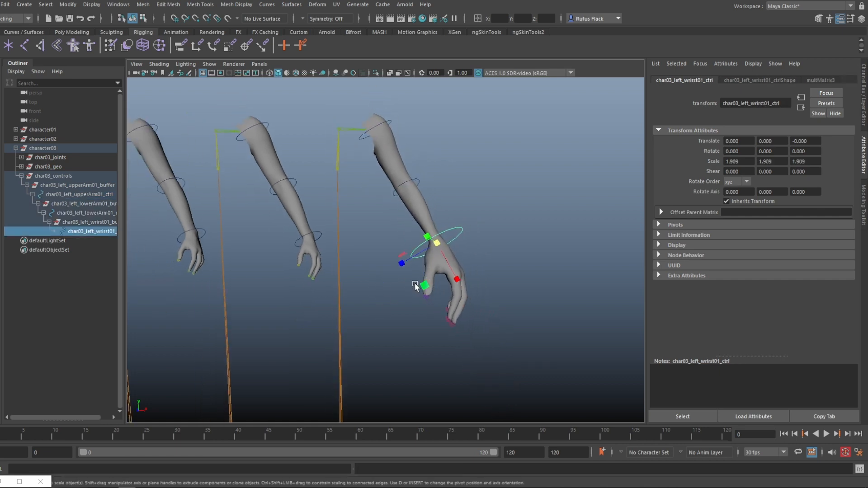
{"action": "mouse_move", "coordinate": [416, 285]}
{"action": "left_mouse_down", "text": "alt"}
{"action": "mouse_move", "coordinate": [370, 295]}
{"action": "mouse_move", "coordinate": [442, 255]}
{"action": "mouse_move", "coordinate": [429, 282]}
{"action": "mouse_move", "coordinate": [412, 281]}
{"action": "mouse_move", "coordinate": [443, 288]}
{"action": "mouse_move", "coordinate": [409, 278]}
{"action": "left_mouse_up", "text": "alt"}
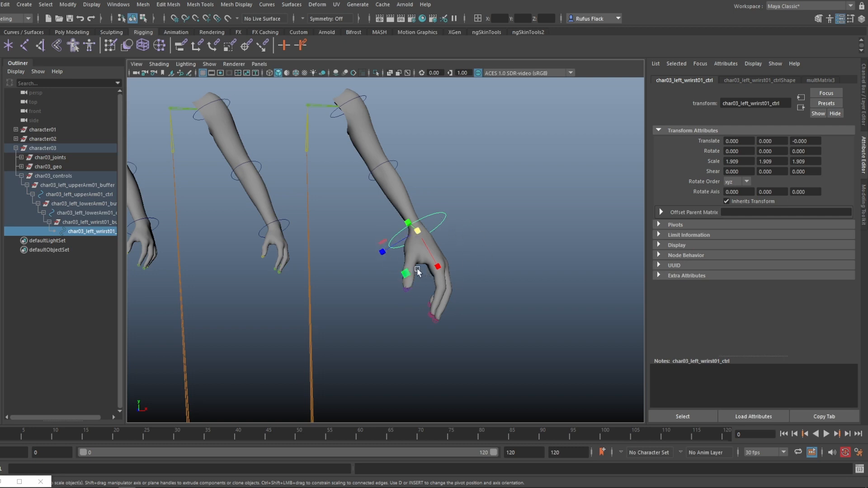
Test-scale char02_left_wrirst01_ctrl for comparison with char03's hand, and undo the scaling.
{"action": "left_click", "coordinate": [287, 223]}
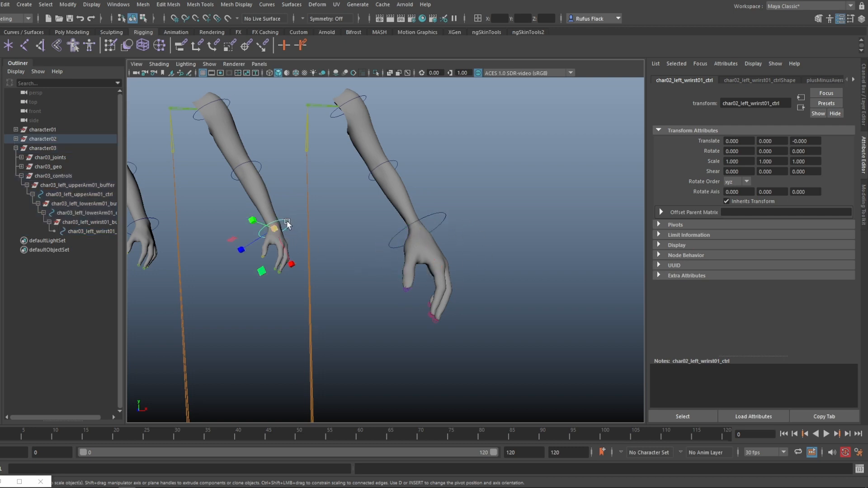
{"action": "left_click_drag", "start_coordinate": [274, 228], "coordinate": [238, 283]}
{"action": "key", "text": "ctrl+z"}
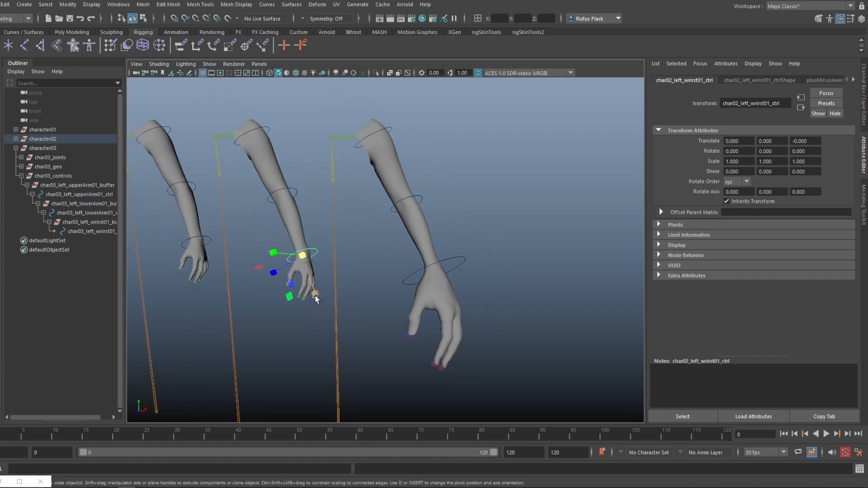
{"action": "left_click_drag", "start_coordinate": [380, 313], "coordinate": [397, 308], "text": "alt"}
{"action": "key", "text": "q"}
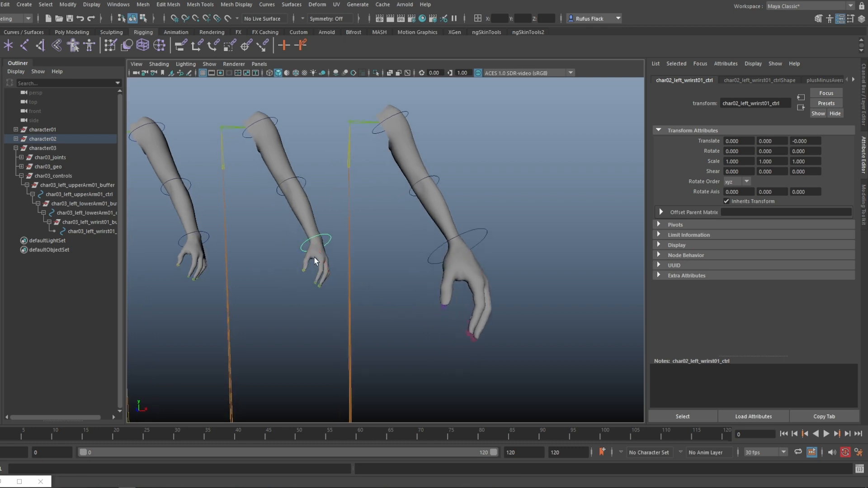
{"action": "middle_click_drag", "start_coordinate": [444, 277], "coordinate": [429, 261], "text": "alt"}
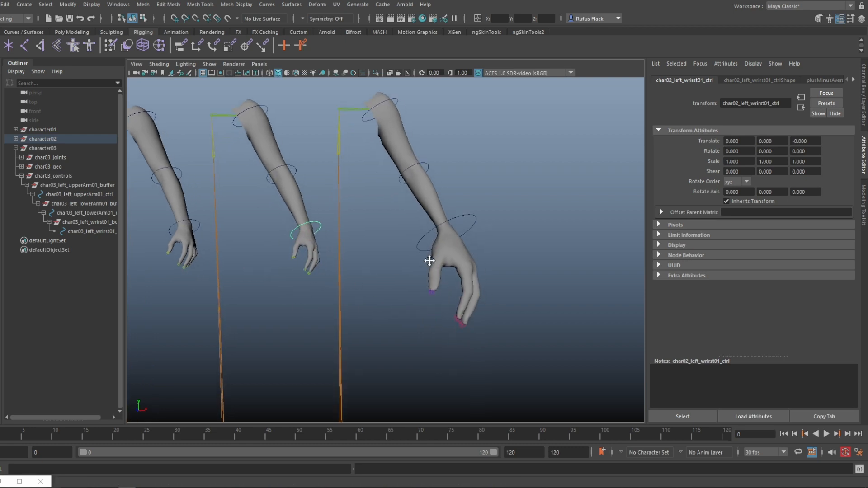
Set Scale X, Y and Z of char03_left_wrirst01_ctrl to 0 in the Channel Box.
{"action": "left_click", "coordinate": [419, 240]}
{"action": "key", "text": "e"}
{"action": "key", "text": "r"}
{"action": "mouse_move", "coordinate": [443, 242]}
{"action": "left_mouse_down"}
{"action": "mouse_move", "coordinate": [435, 244]}
{"action": "mouse_move", "coordinate": [471, 251]}
{"action": "mouse_move", "coordinate": [446, 247]}
{"action": "left_mouse_up"}
{"action": "mouse_move", "coordinate": [376, 298]}
{"action": "left_mouse_down", "text": "alt"}
{"action": "mouse_move", "coordinate": [438, 301]}
{"action": "mouse_move", "coordinate": [389, 297]}
{"action": "left_mouse_up", "text": "alt"}
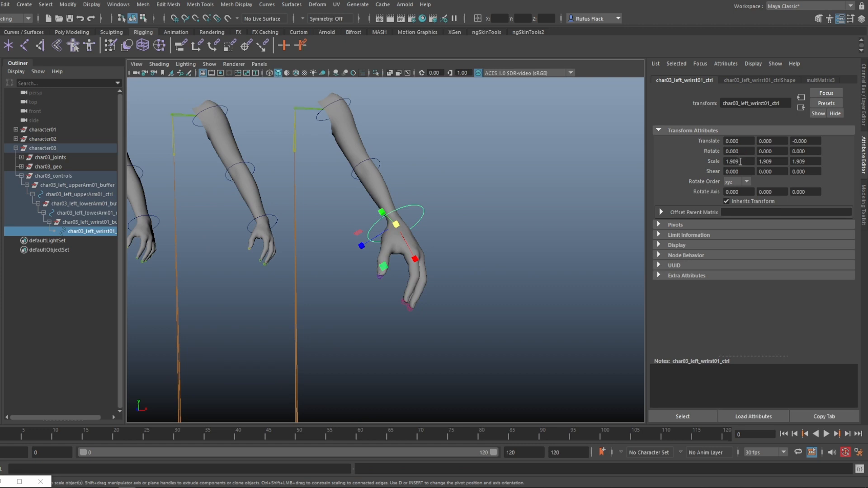
{"action": "left_click", "coordinate": [861, 19]}
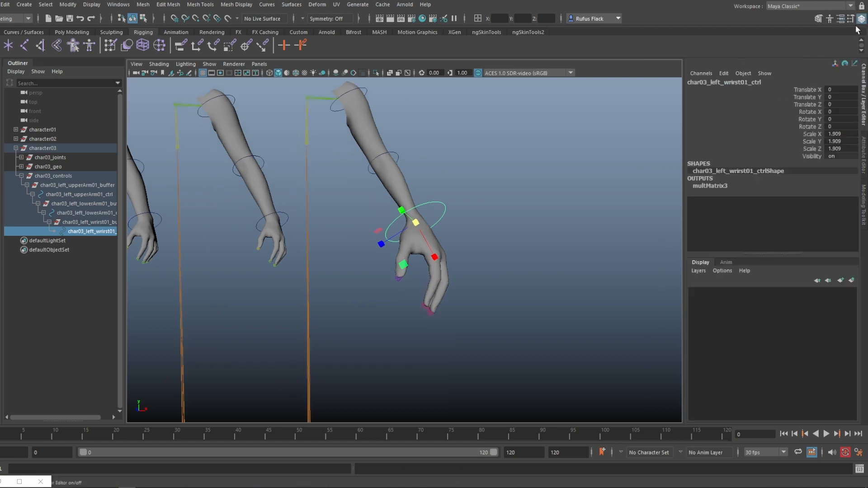
{"action": "left_click_drag", "start_coordinate": [838, 135], "coordinate": [838, 148]}
{"action": "type", "text": "0"}
{"action": "key", "text": "Return"}
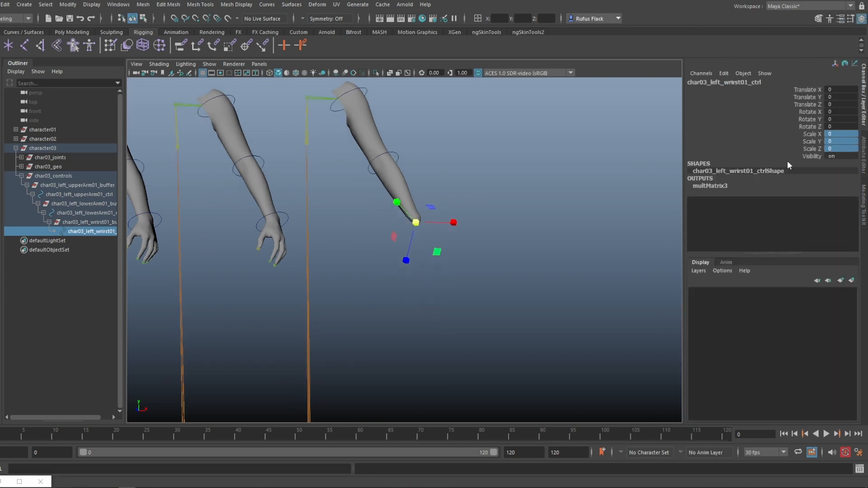
Expand the full char03_joints hierarchy and check the channel values of char03_left_upperArm01_bnd.
{"action": "left_click", "coordinate": [53, 158]}
{"action": "left_click", "coordinate": [22, 158], "text": "shift"}
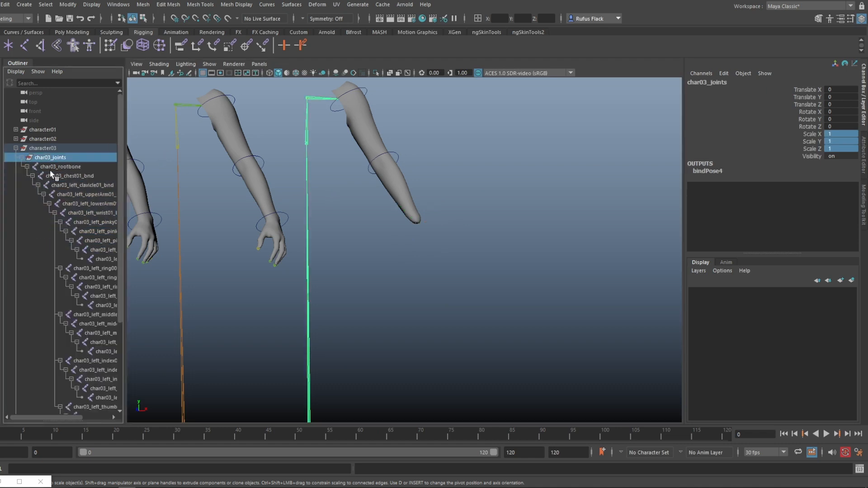
{"action": "left_click", "coordinate": [78, 185]}
{"action": "left_click", "coordinate": [84, 194]}
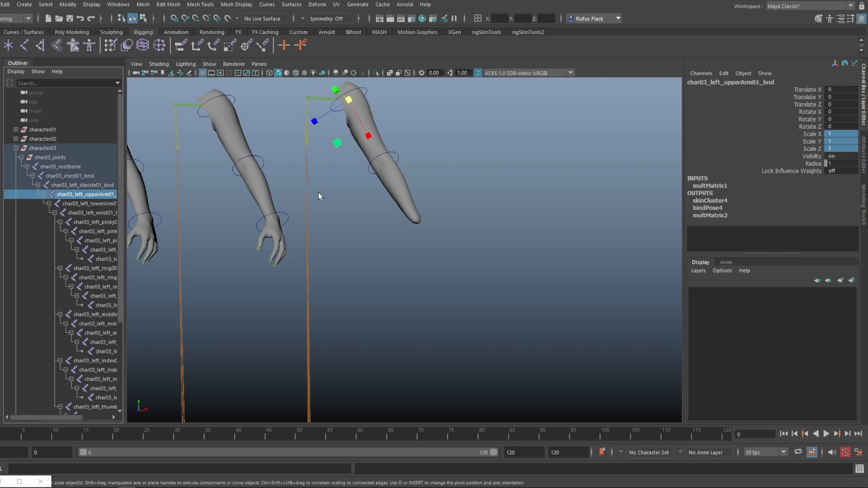
Undo the recent joint selections and both scale changes on char03_left_wrirst01_ctrl.
{"action": "middle_click_drag", "start_coordinate": [319, 196], "coordinate": [352, 206], "text": "alt"}
{"action": "right_click_drag", "start_coordinate": [352, 206], "coordinate": [378, 229], "text": "alt"}
{"action": "key", "text": "ctrl+z"}
{"action": "key", "text": "ctrl+z"}
{"action": "key", "text": "ctrl+z"}
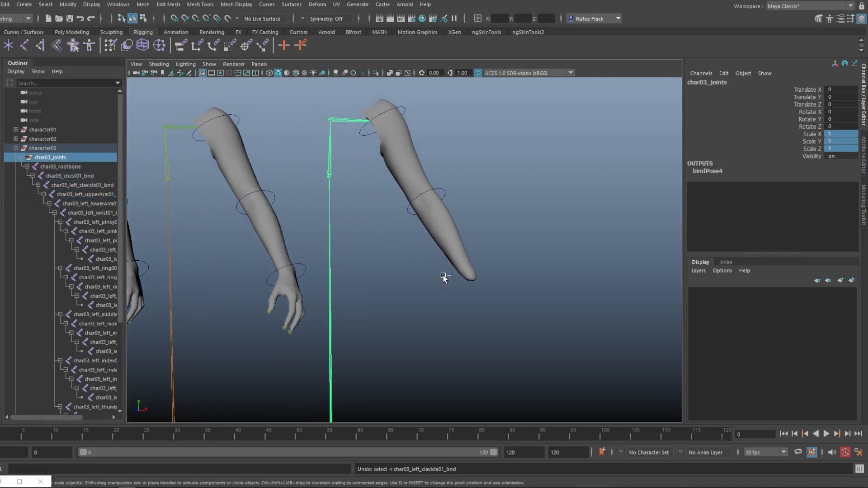
{"action": "key", "text": "ctrl+z"}
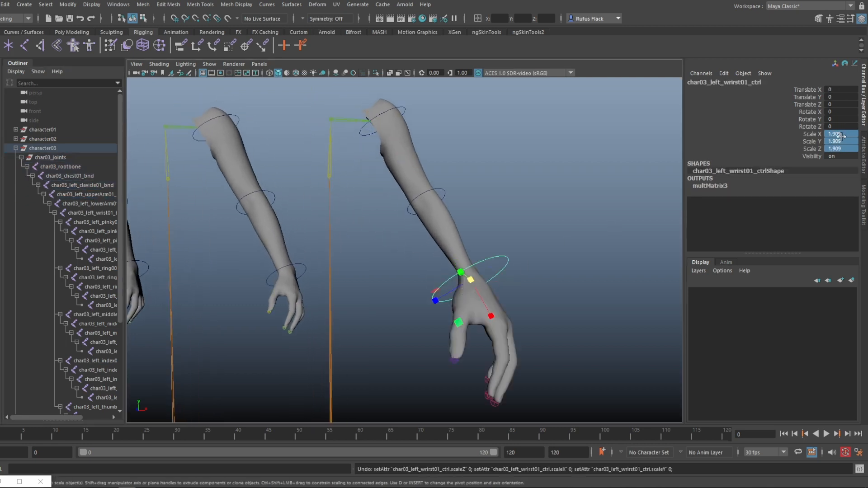
{"action": "key", "text": "ctrl+z"}
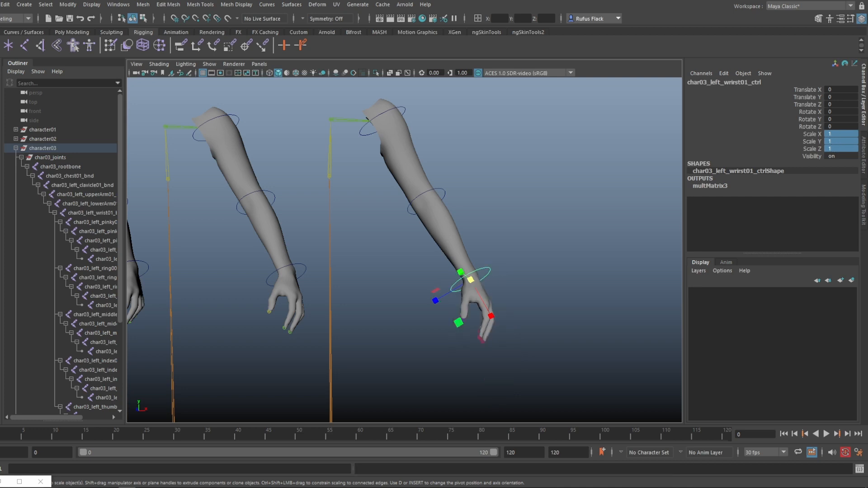
Walk through char03's left arm joints from the clavicle past the lower arm, checking each joint's translate, rotate and scale values.
{"action": "middle_click_drag", "start_coordinate": [361, 116], "coordinate": [336, 120], "text": "alt"}
{"action": "left_click", "coordinate": [339, 119]}
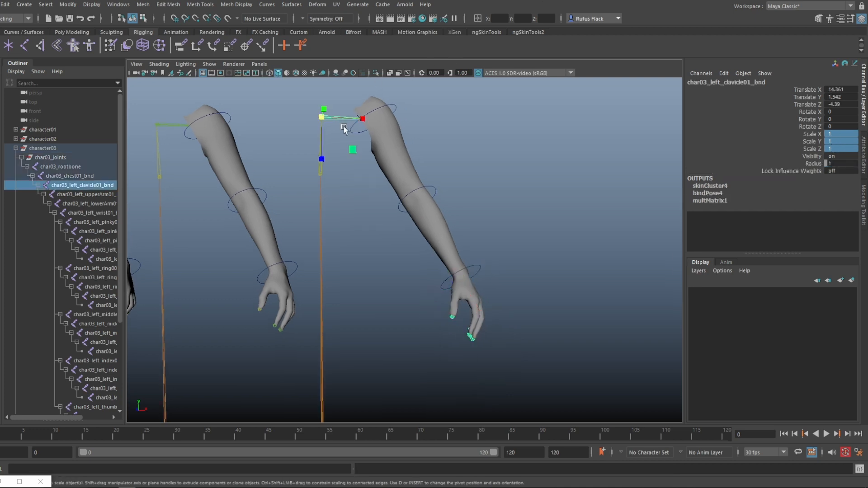
{"action": "key", "text": "Down"}
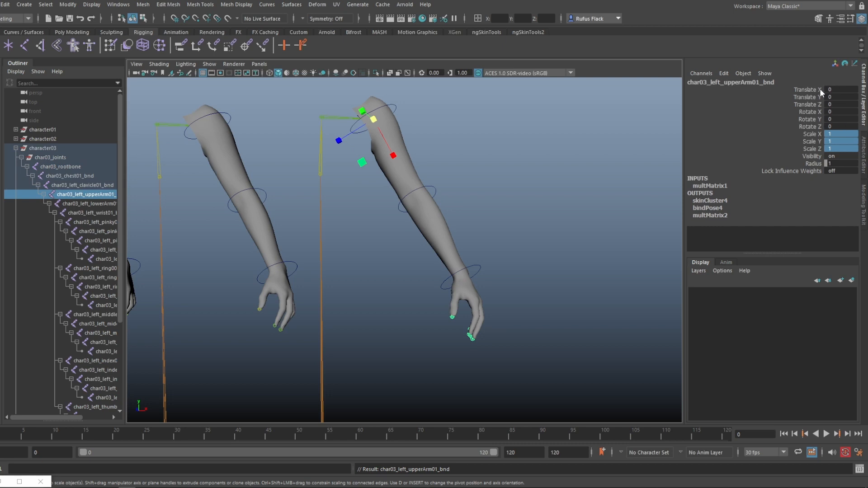
{"action": "key", "text": "Down"}
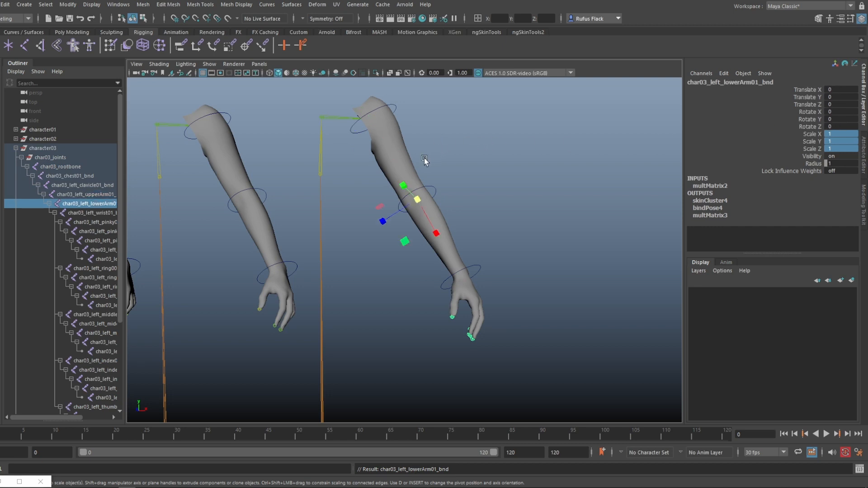
{"action": "key", "text": "Down"}
{"action": "key", "text": "Up"}
{"action": "key", "text": "Up"}
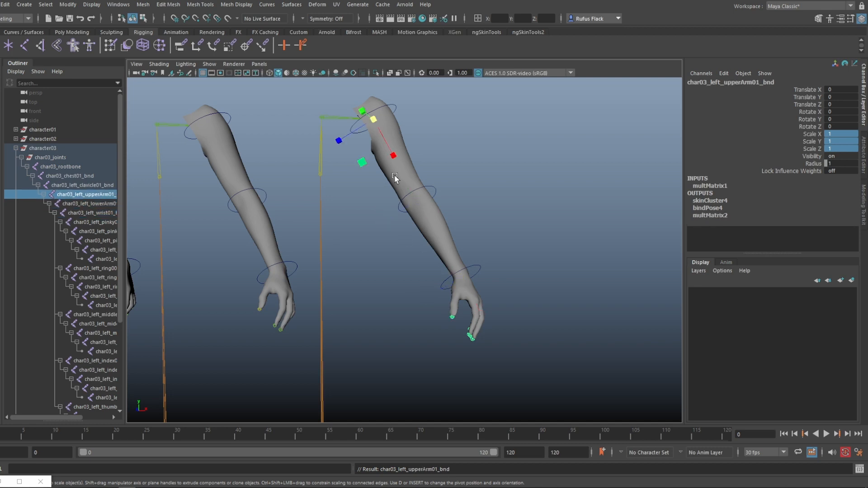
Examine the three characters' left arms side by side with char03_left_upperArm01_ctrl selected.
{"action": "left_click", "coordinate": [384, 245]}
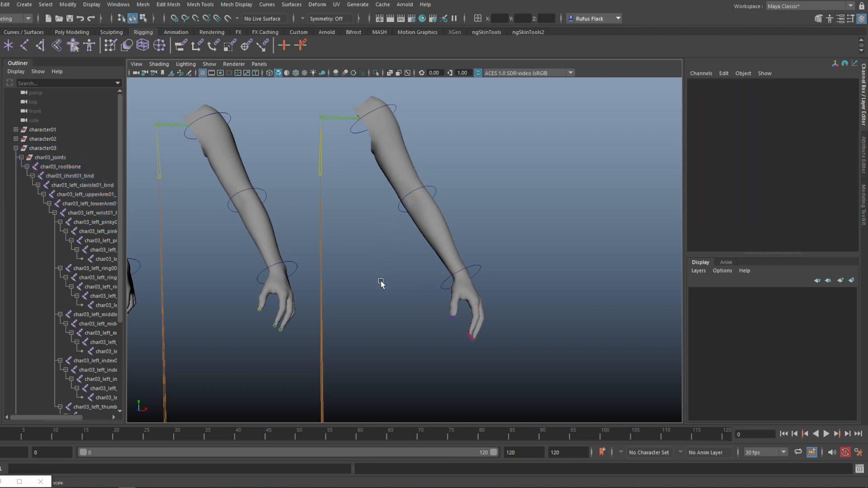
{"action": "left_click_drag", "start_coordinate": [381, 282], "coordinate": [374, 292], "text": "alt"}
{"action": "middle_click_drag", "start_coordinate": [375, 292], "coordinate": [383, 289], "text": "alt"}
{"action": "right_click_drag", "start_coordinate": [383, 290], "coordinate": [383, 239], "text": "alt"}
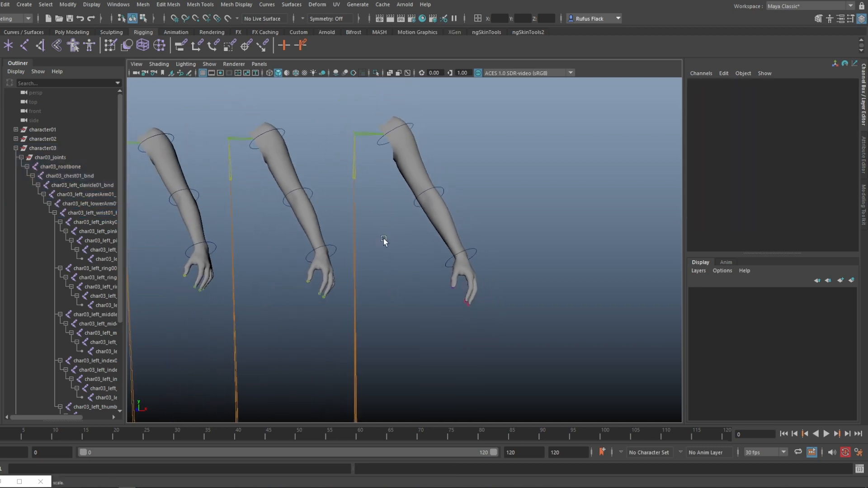
{"action": "left_click_drag", "start_coordinate": [383, 238], "coordinate": [436, 194], "text": "alt"}
{"action": "left_click", "coordinate": [397, 159]}
{"action": "key", "text": "ctrl+z"}
{"action": "mouse_move", "coordinate": [406, 237]}
{"action": "left_mouse_down", "text": "alt"}
{"action": "mouse_move", "coordinate": [377, 238]}
{"action": "mouse_move", "coordinate": [398, 235]}
{"action": "left_mouse_up", "text": "alt"}
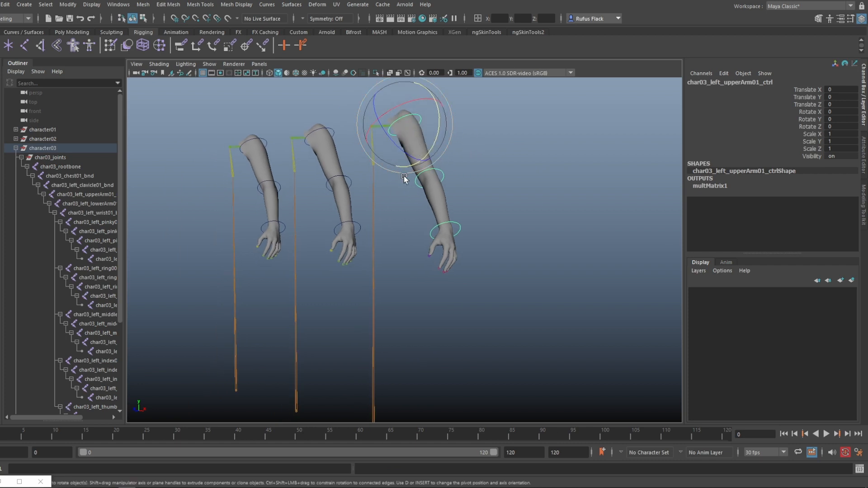
{"action": "left_click_drag", "start_coordinate": [398, 233], "coordinate": [442, 235], "text": "alt"}
{"action": "key", "text": "q"}
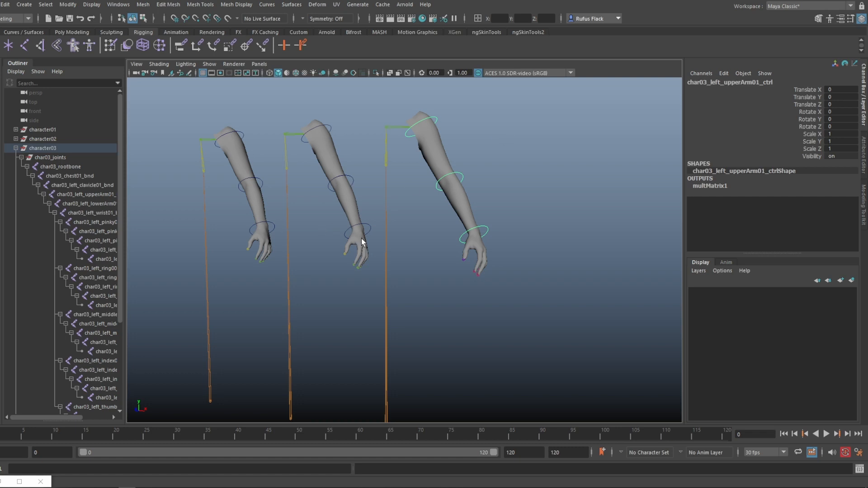
{"action": "middle_click_drag", "start_coordinate": [362, 242], "coordinate": [452, 252], "text": "alt"}
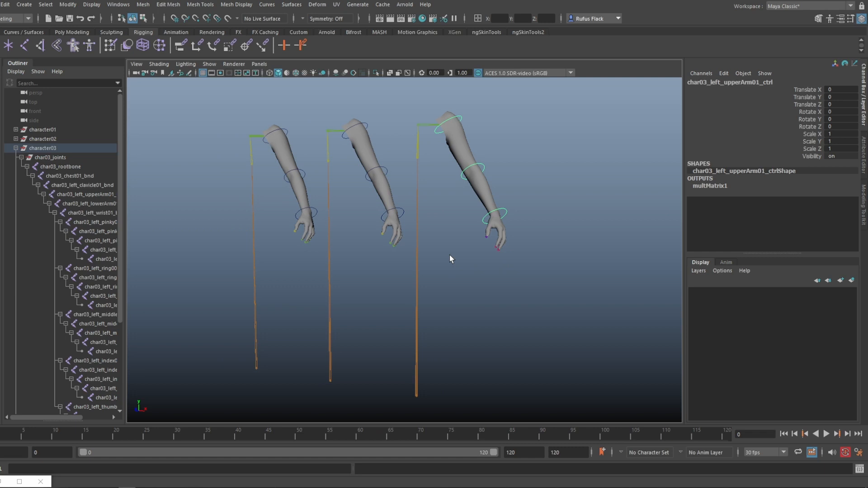
{"action": "right_click_drag", "start_coordinate": [450, 255], "coordinate": [473, 254], "text": "alt"}
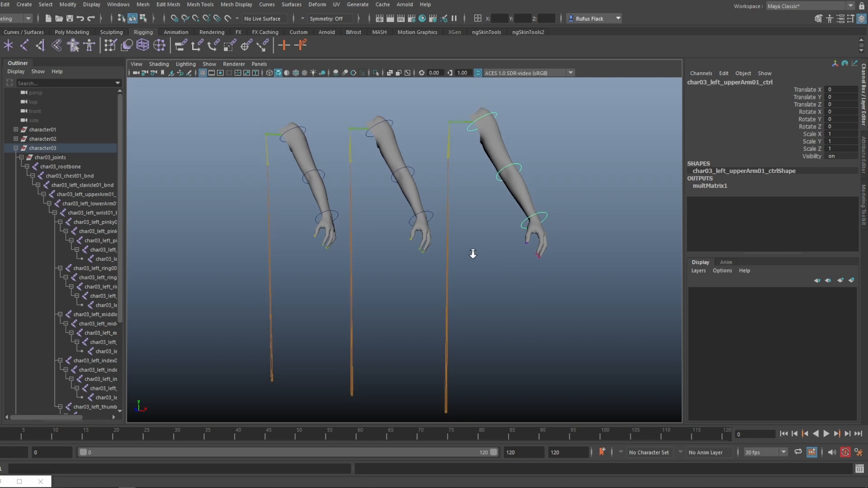
Test-rotate char03_left_upperArm01_ctrl and undo the rotation.
{"action": "left_click", "coordinate": [509, 113]}
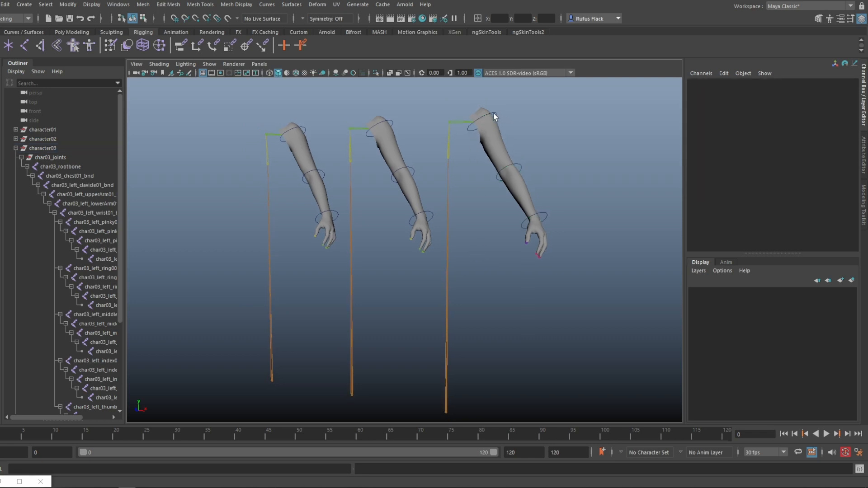
{"action": "left_click", "coordinate": [493, 114]}
{"action": "key", "text": "e"}
{"action": "left_click_drag", "start_coordinate": [501, 152], "coordinate": [541, 130]}
{"action": "key", "text": "ctrl+z"}
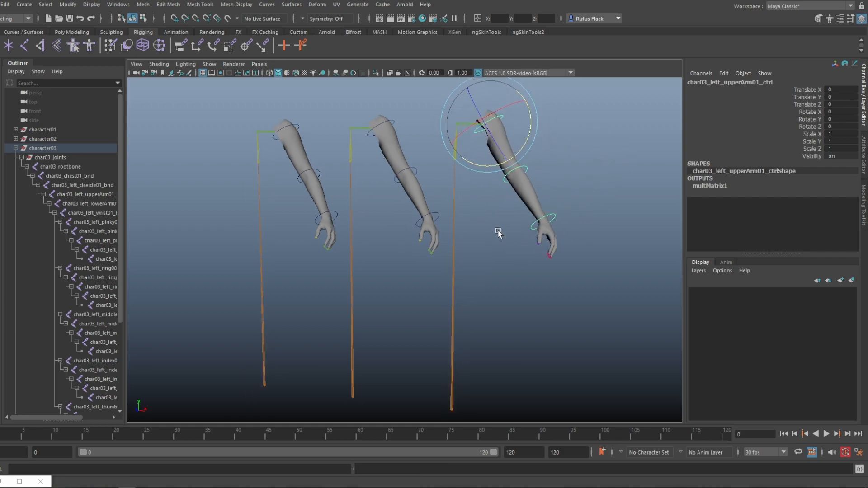